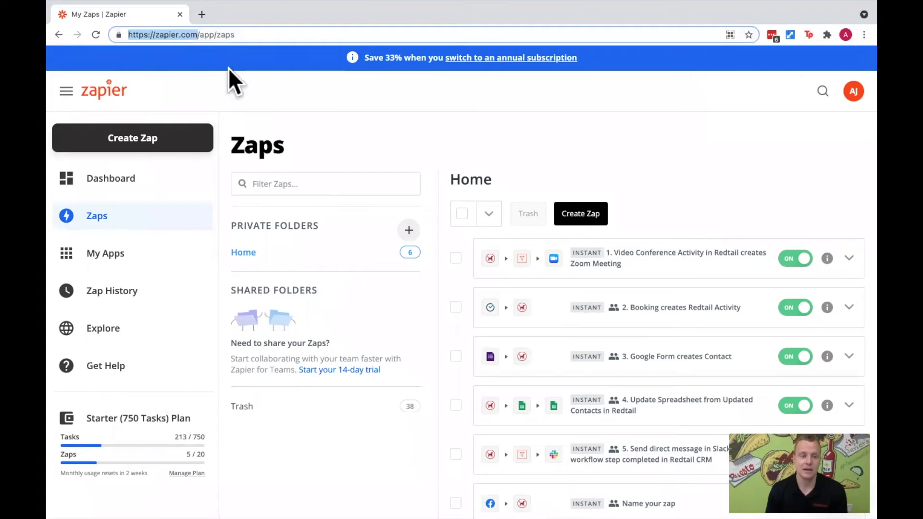
click(266, 94)
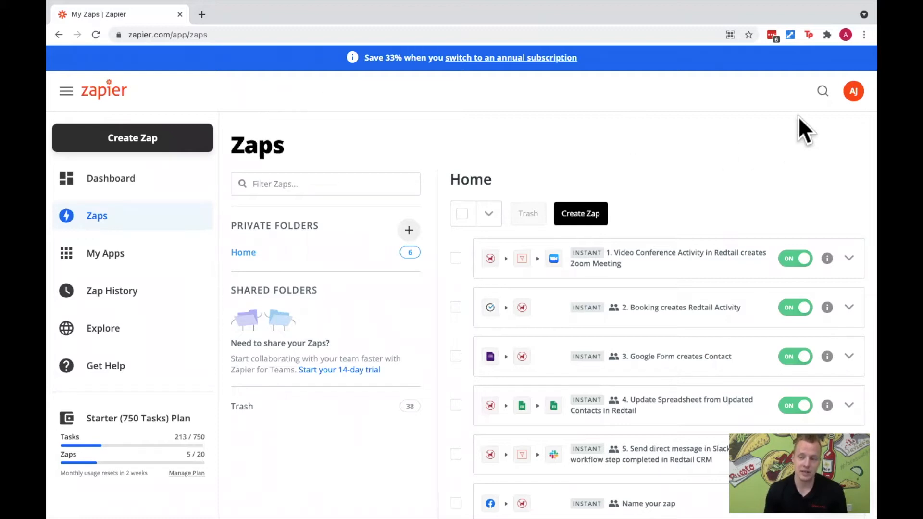
click(852, 96)
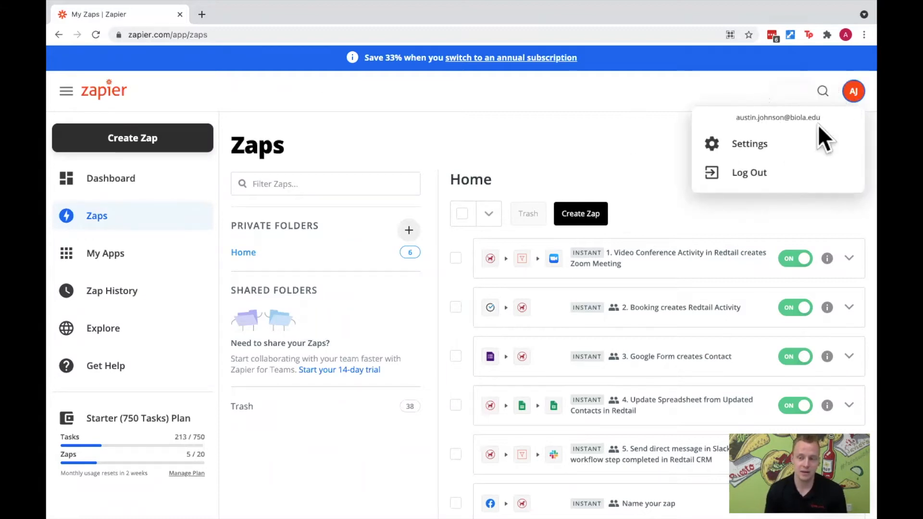
click(846, 96)
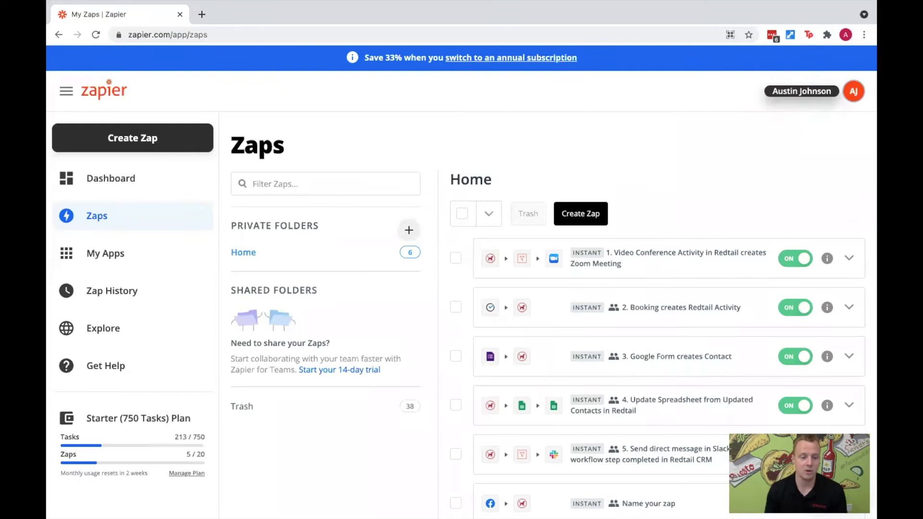
drag(86, 416, 188, 422)
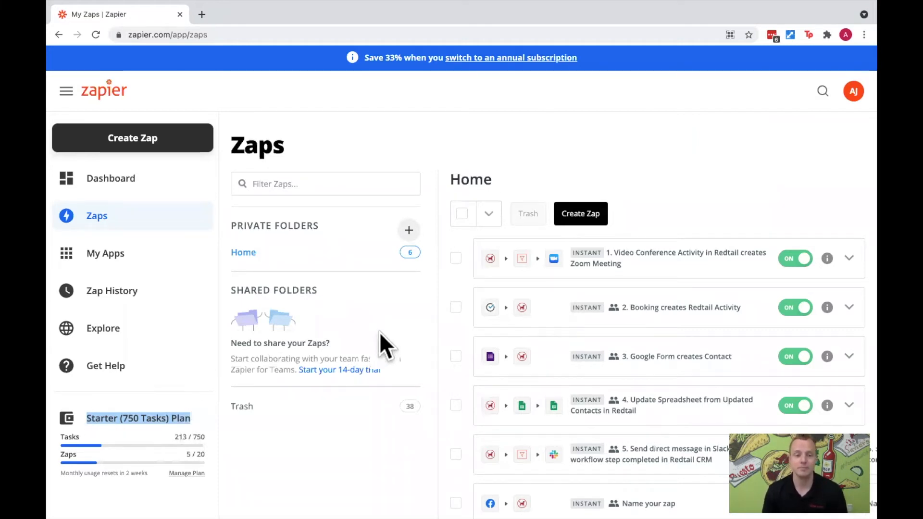
key(ctrl+Left)
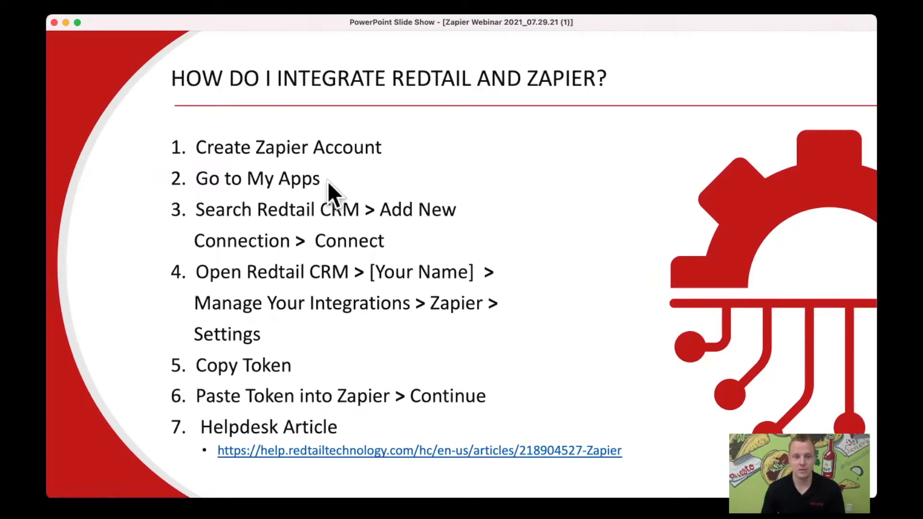
key(super+Tab)
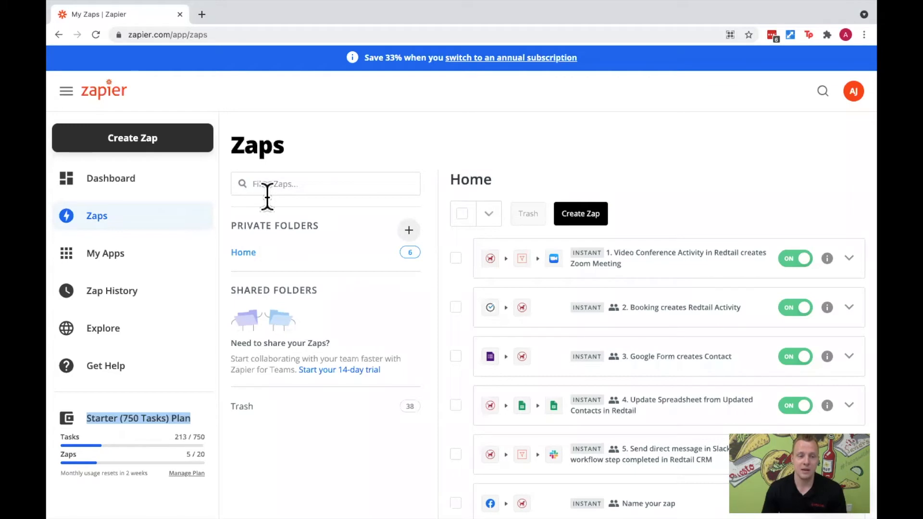
- Dismiss the Slack helper prompt while opening My Apps, and start a new app connection for Redtail CRM
click(129, 272)
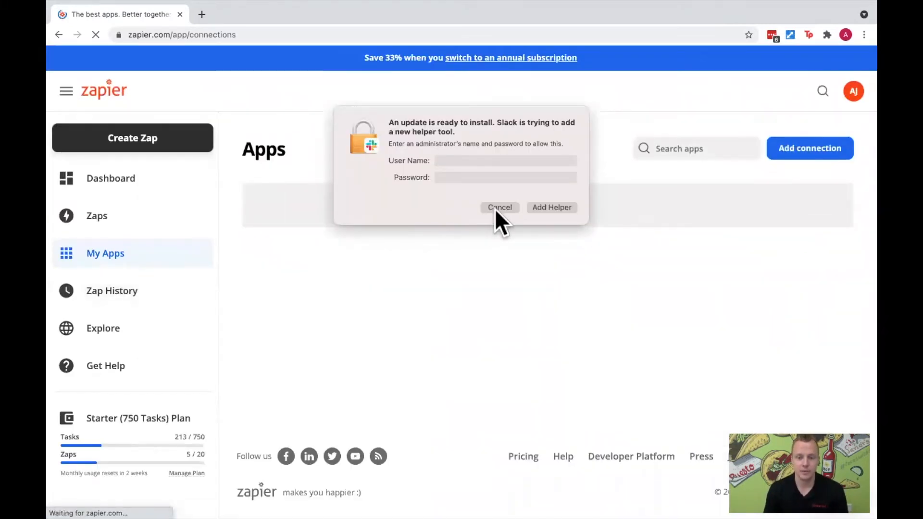
click(495, 207)
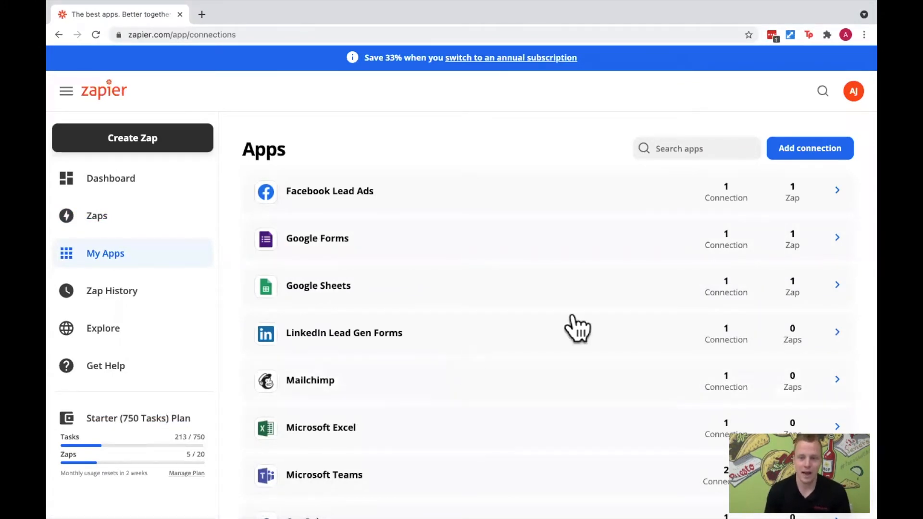
click(813, 155)
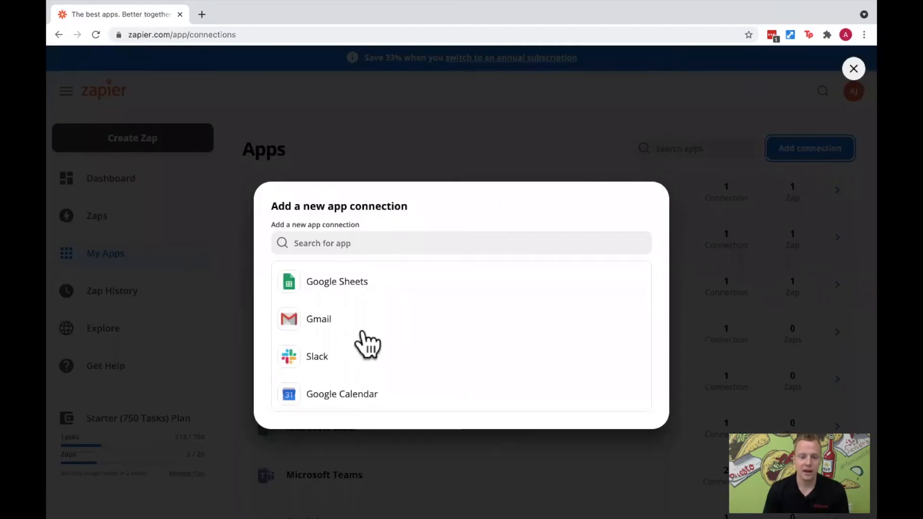
scroll(373, 312, down, 2)
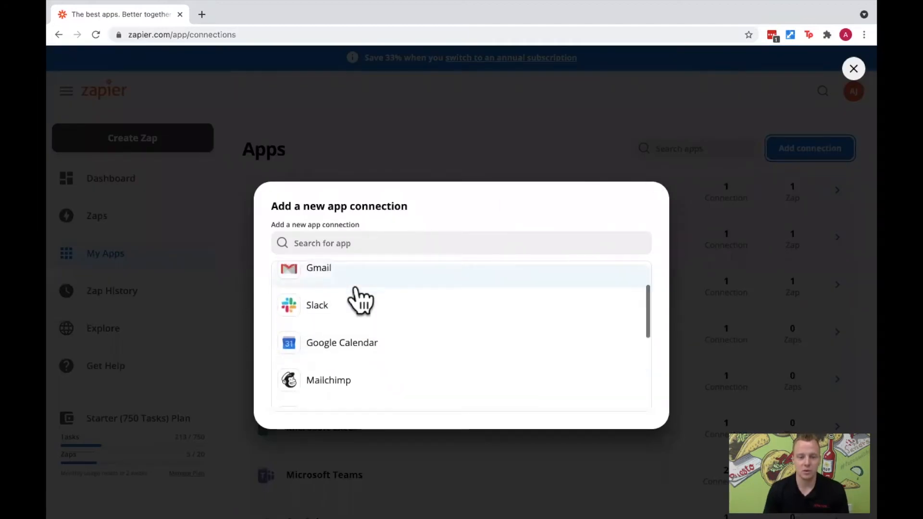
click(351, 243)
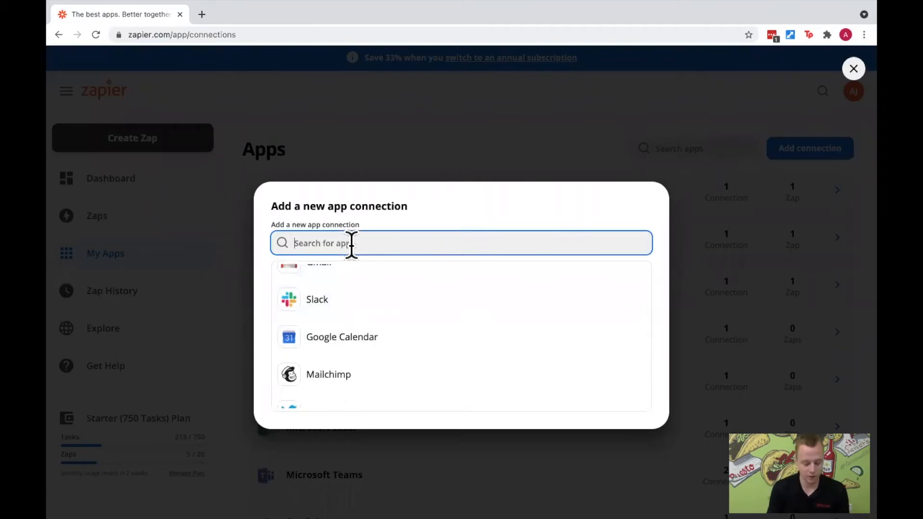
text(redtail)
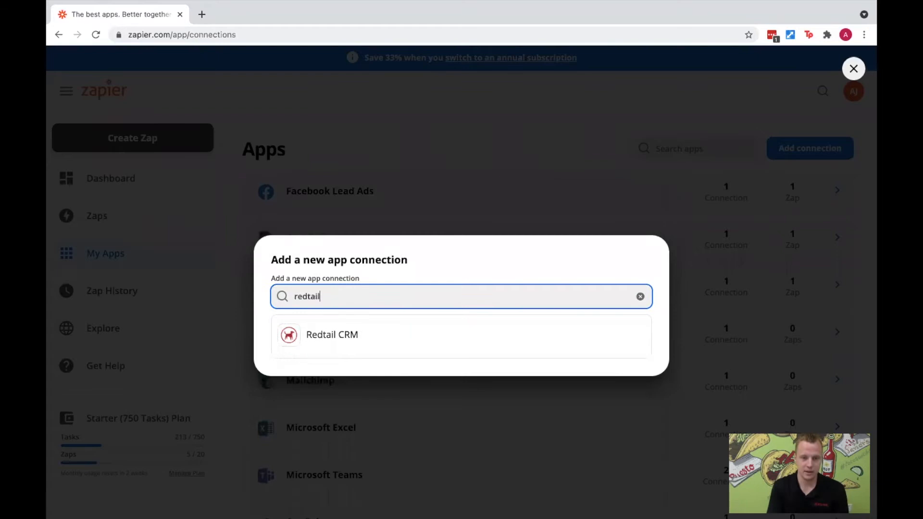
click(398, 343)
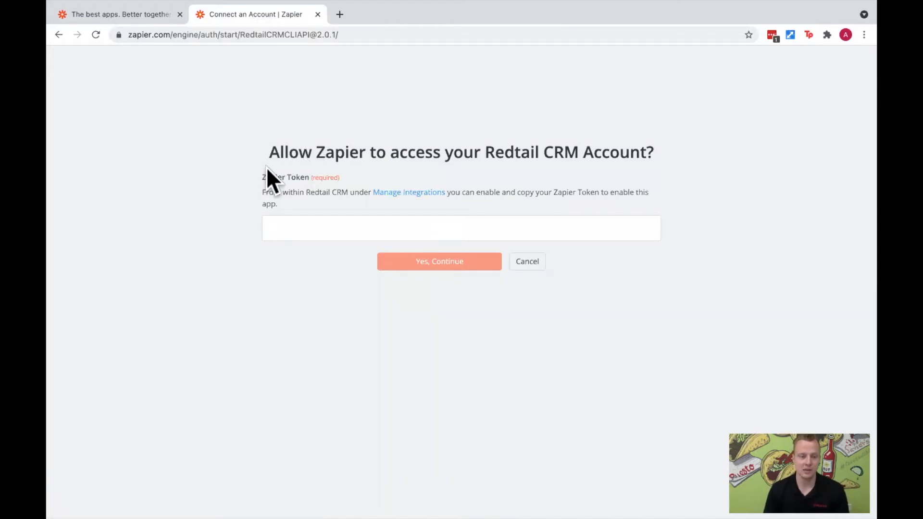
drag(259, 175, 339, 180)
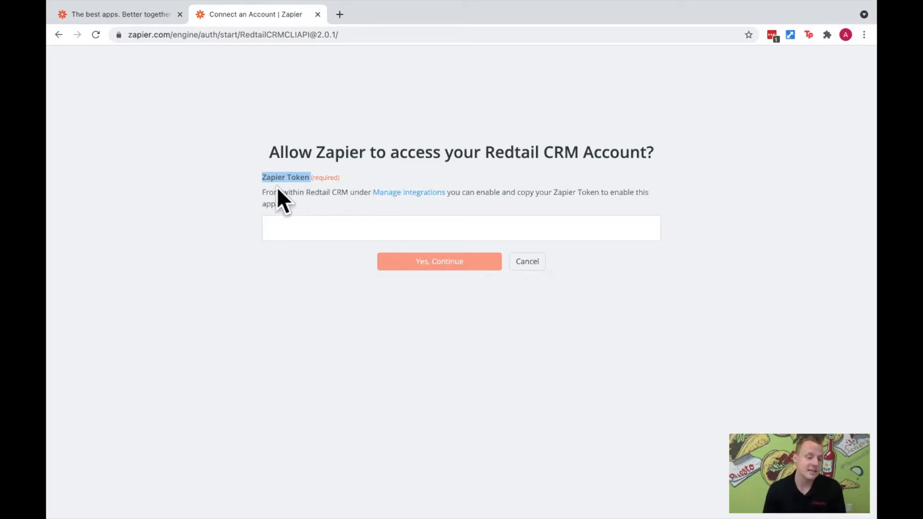
drag(263, 192, 452, 193)
click(468, 204)
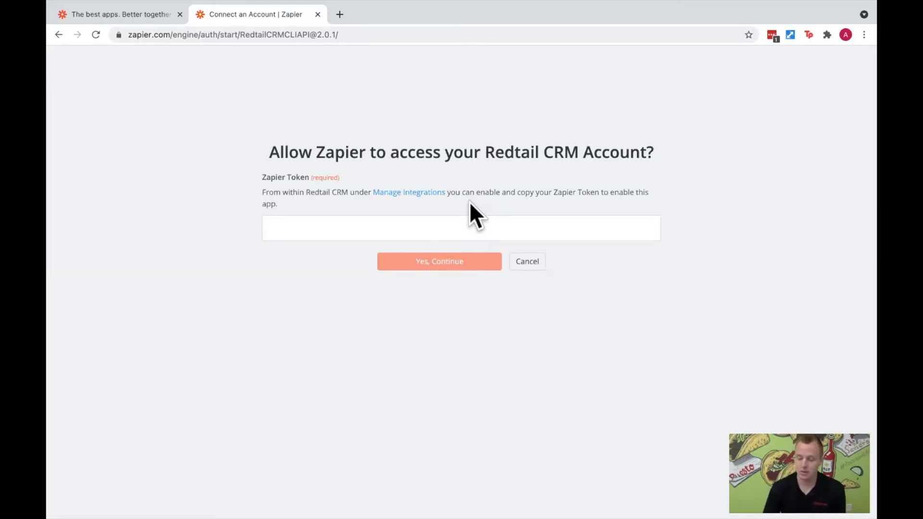
- Switch to Redtail CRM and open the account's Manage Your Integrations page
key(ctrl+Right)
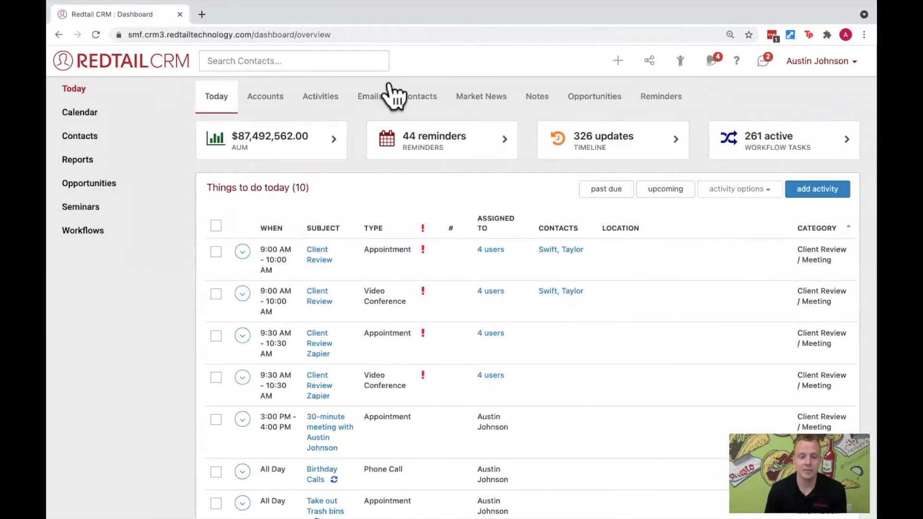
mouse_move(483, 245)
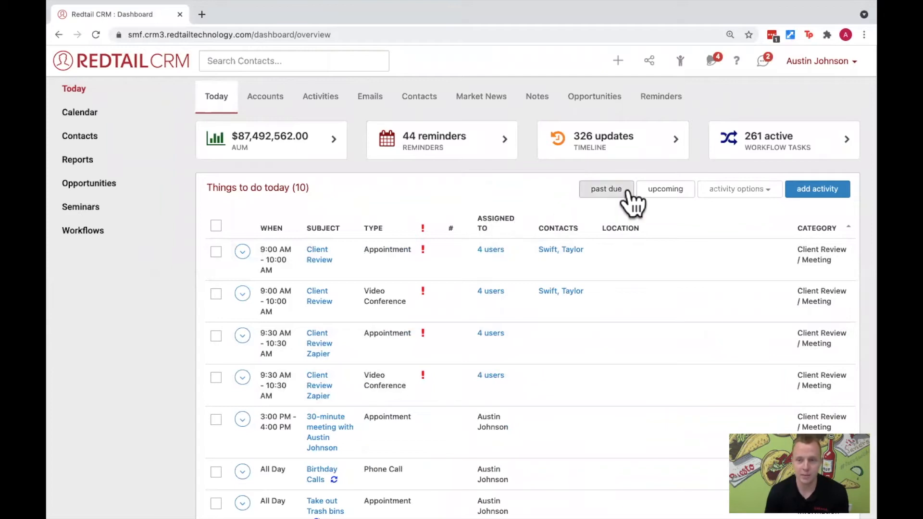
click(842, 62)
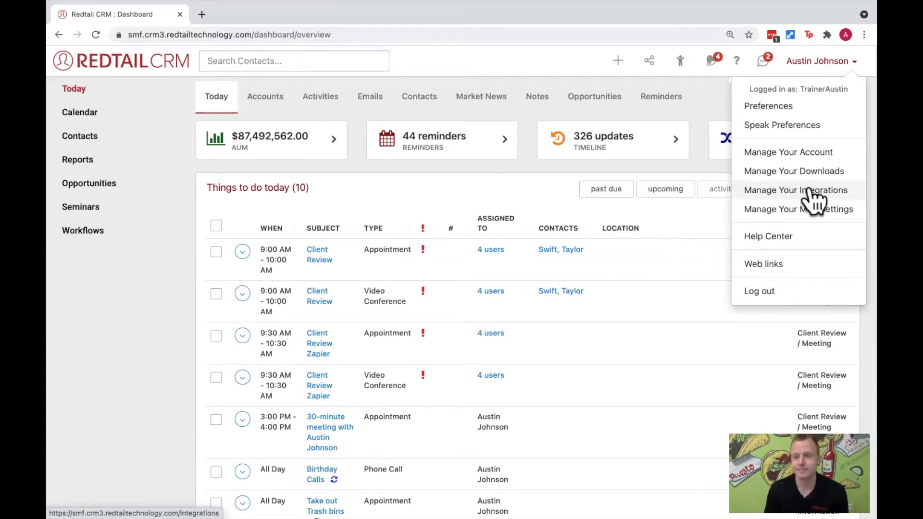
click(811, 191)
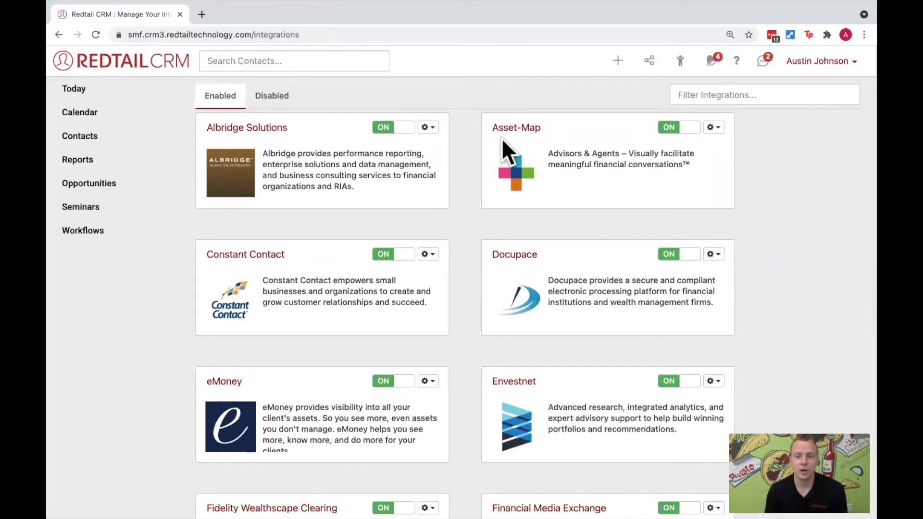
- Look for Zapier among the enabled integrations and view the list of disabled integrations
scroll(535, 241, down, 4)
scroll(536, 240, down, 10)
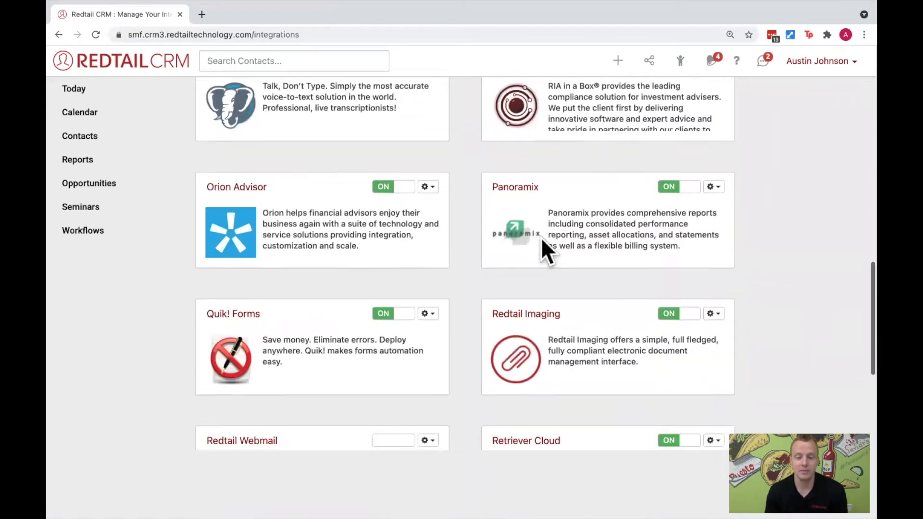
scroll(541, 237, down, 8)
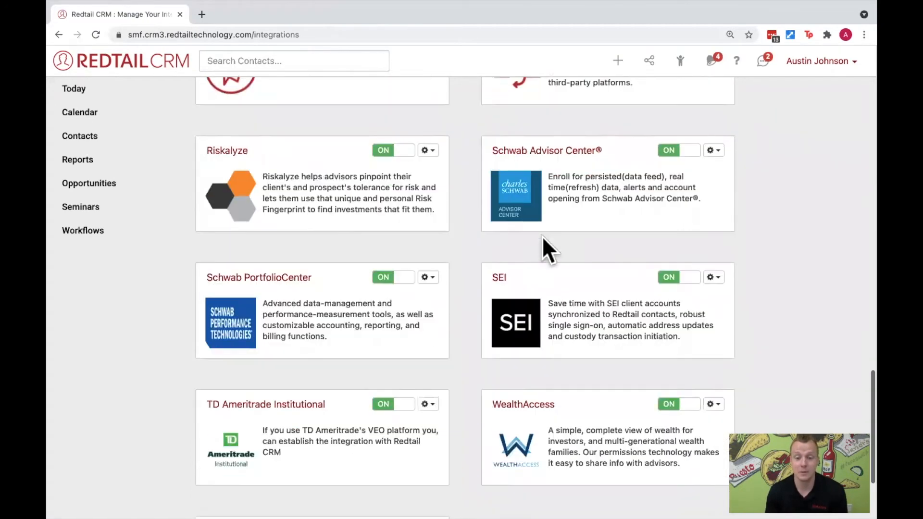
scroll(542, 236, down, 3)
drag(207, 401, 232, 401)
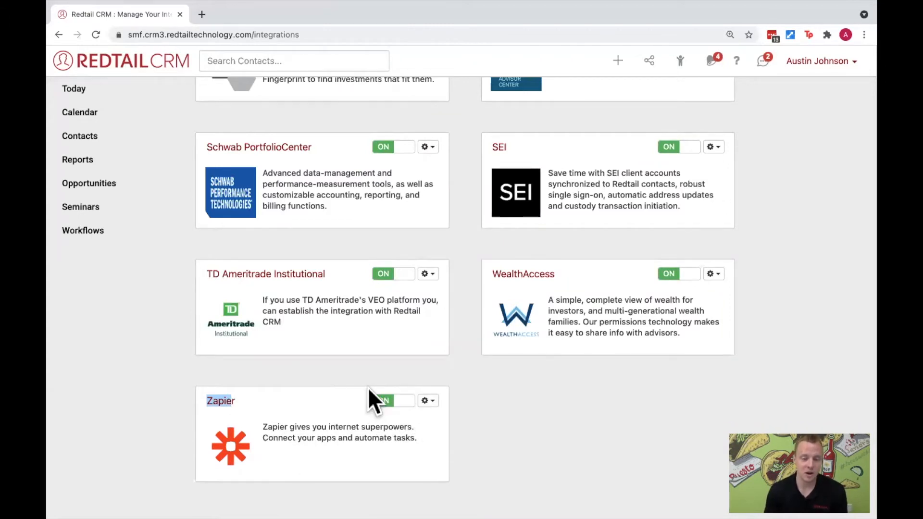
scroll(411, 388, up, 3)
scroll(411, 387, up, 15)
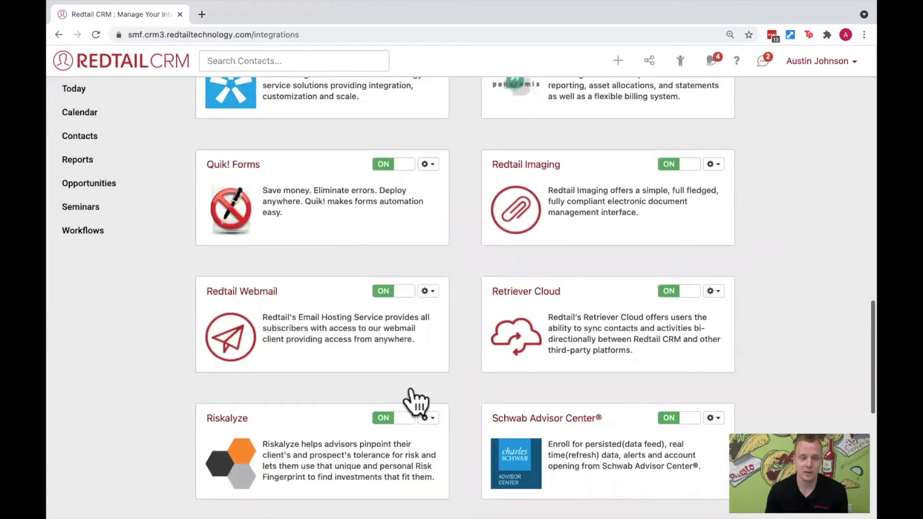
scroll(410, 388, up, 3)
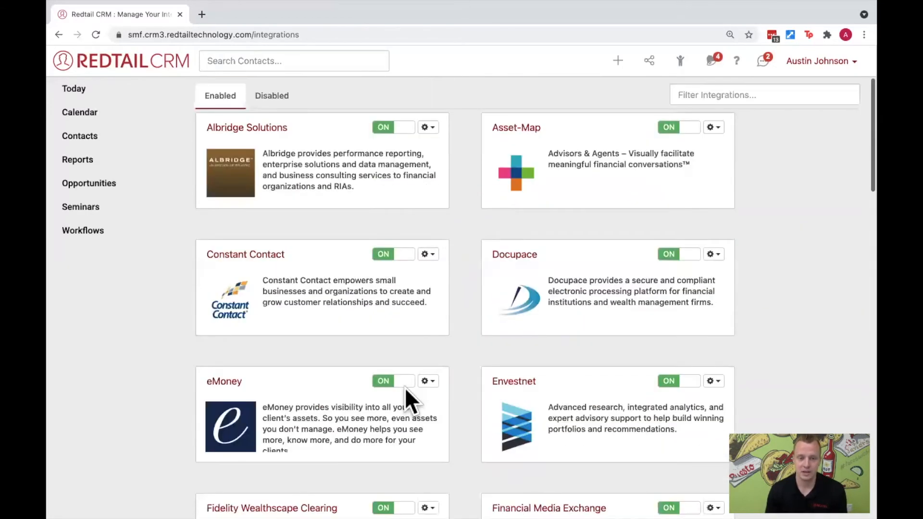
click(265, 97)
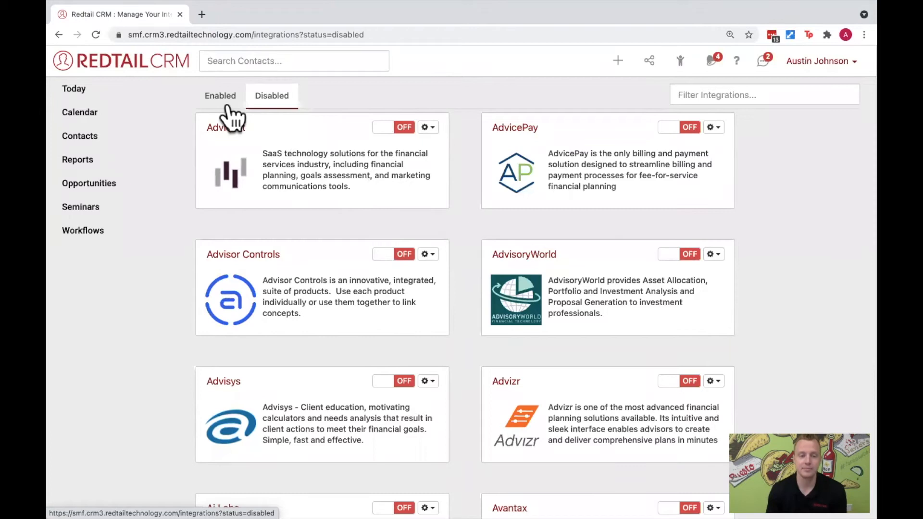
- Return to the enabled integrations and open the Zapier integration's settings to display its token
click(227, 101)
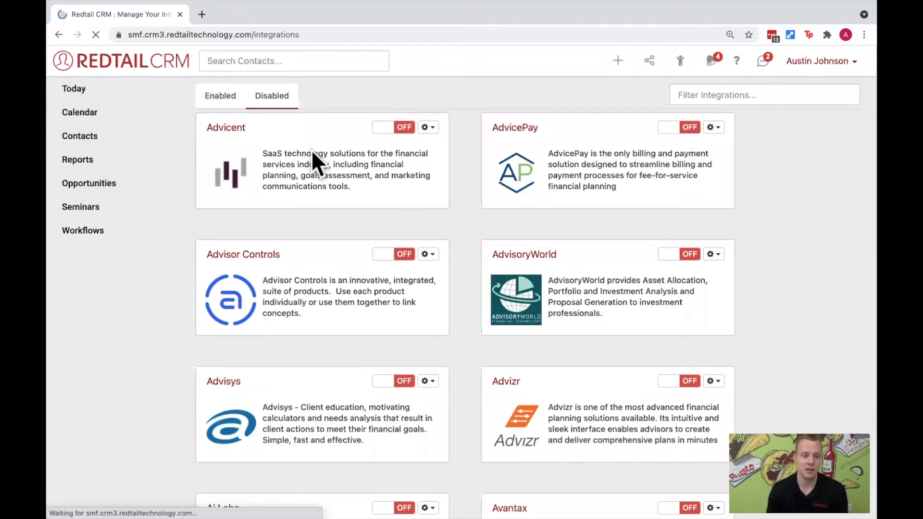
scroll(411, 247, down, 3)
scroll(412, 248, down, 18)
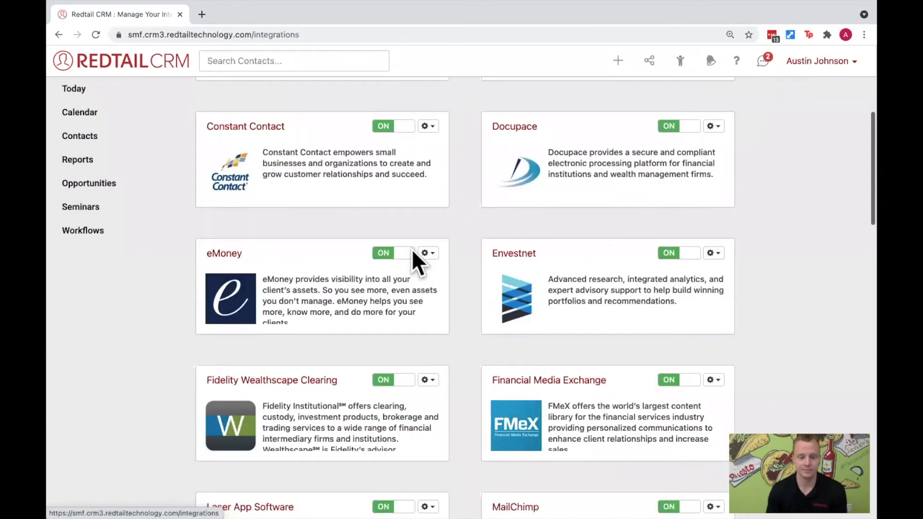
scroll(412, 249, down, 6)
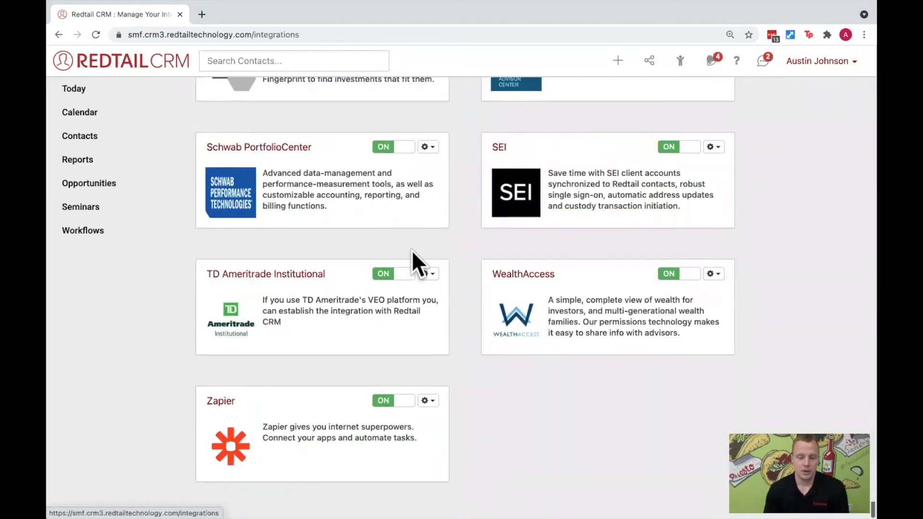
click(428, 400)
click(425, 421)
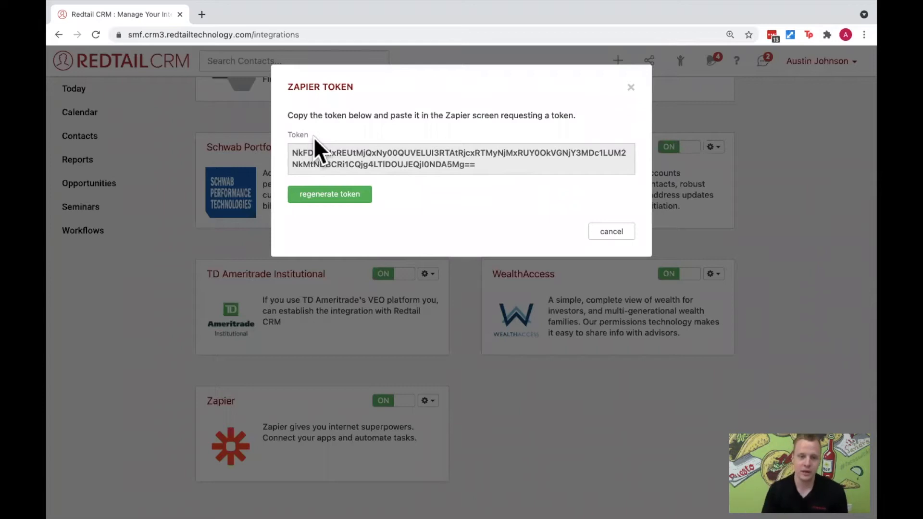
- Copy the entire Zapier token and switch back to Zapier's Redtail CRM authorization page
drag(291, 150, 486, 162)
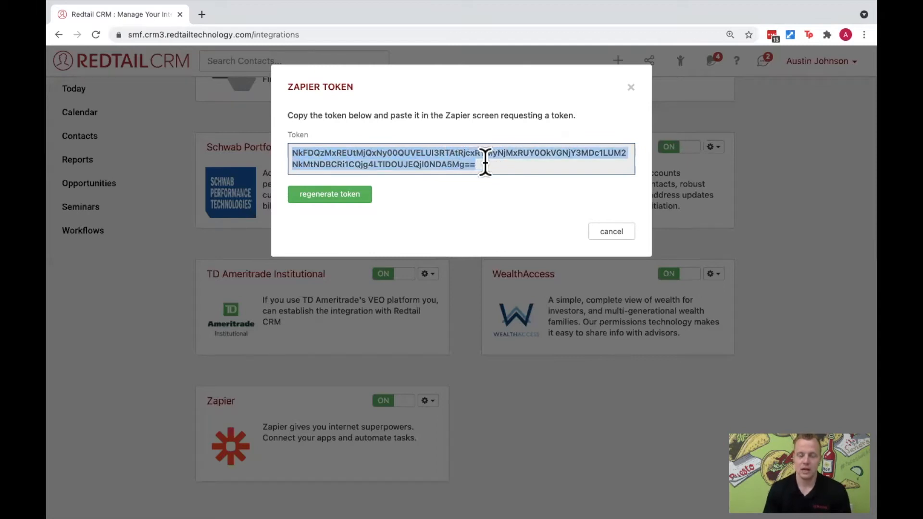
right_click(450, 154)
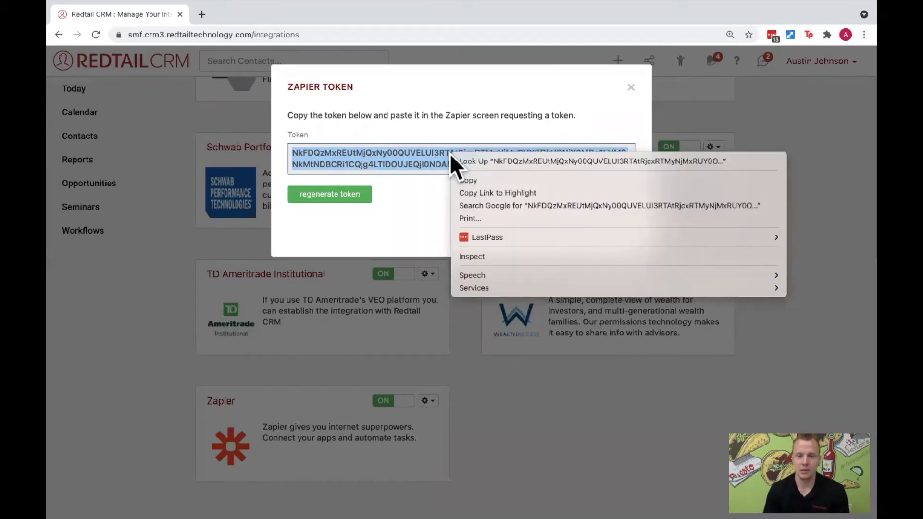
click(486, 180)
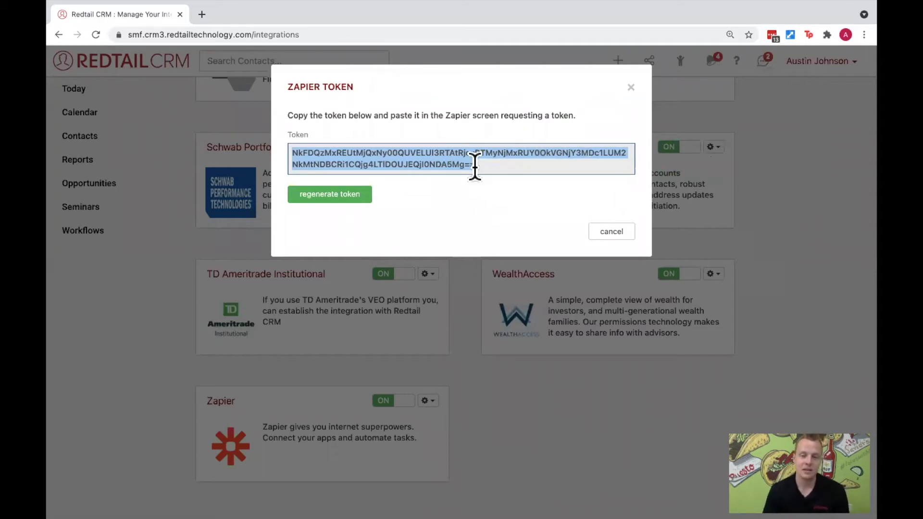
click(358, 159)
drag(290, 150, 457, 163)
right_click(457, 162)
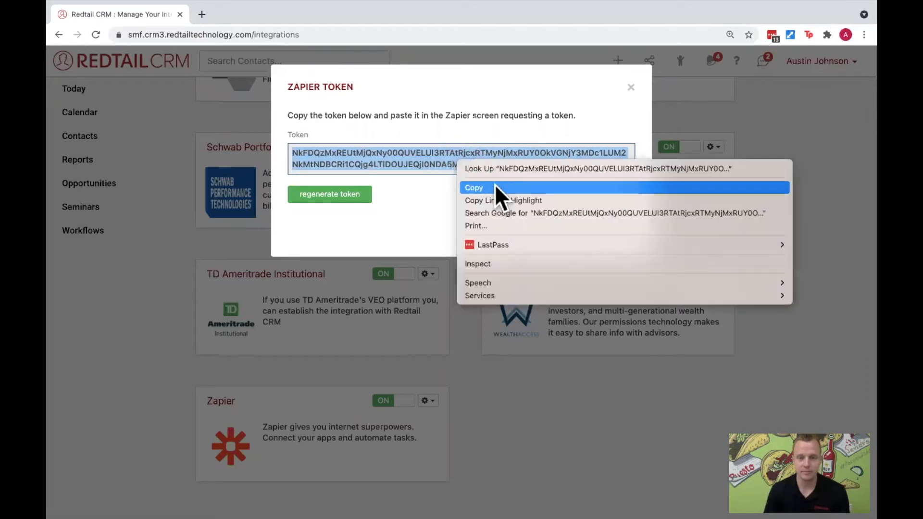
click(494, 188)
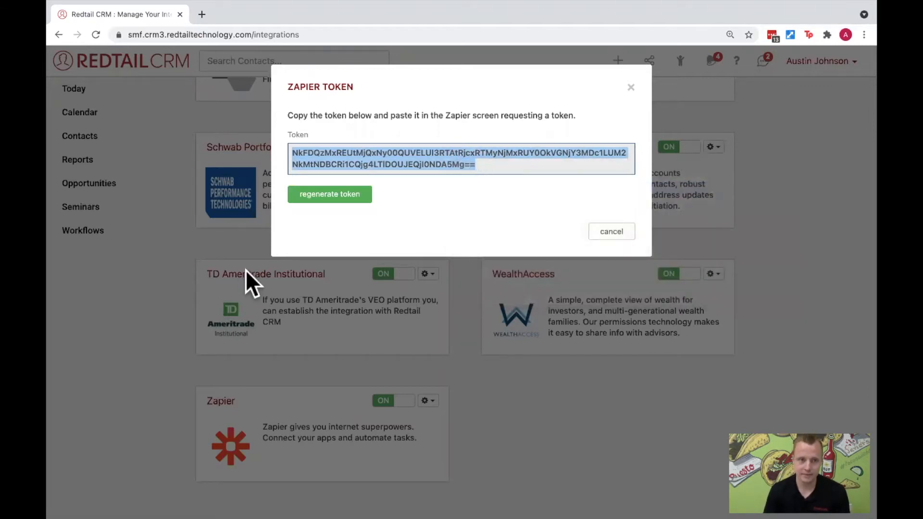
key(ctrl+Left)
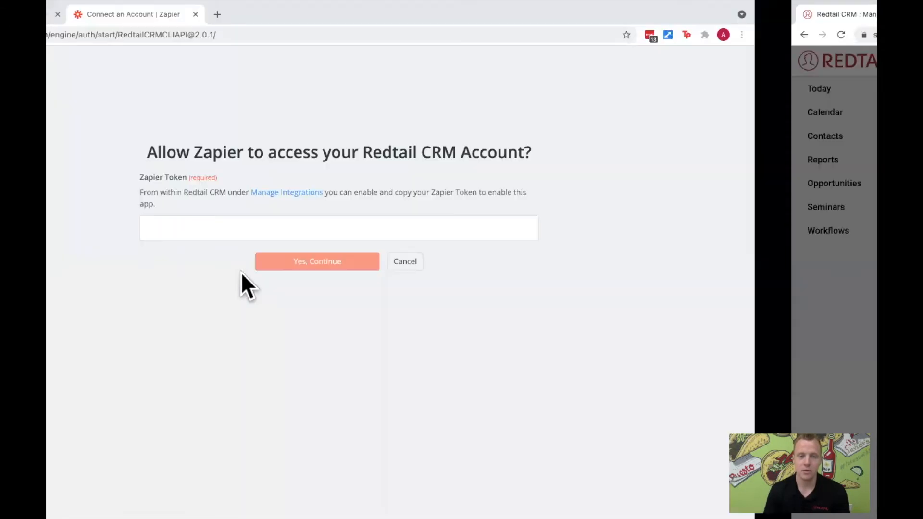
- Paste the copied token into the Zapier Token field and cancel the Redtail CRM authorization
click(291, 226)
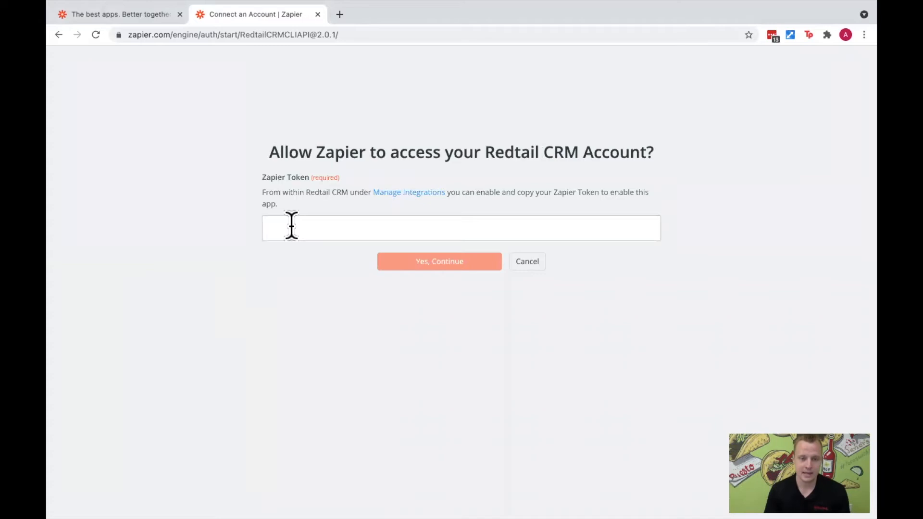
right_click(298, 225)
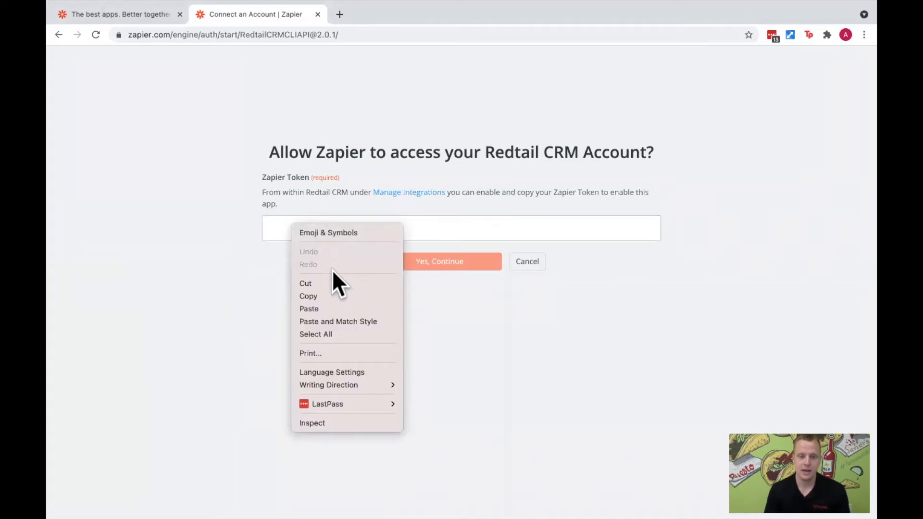
click(339, 304)
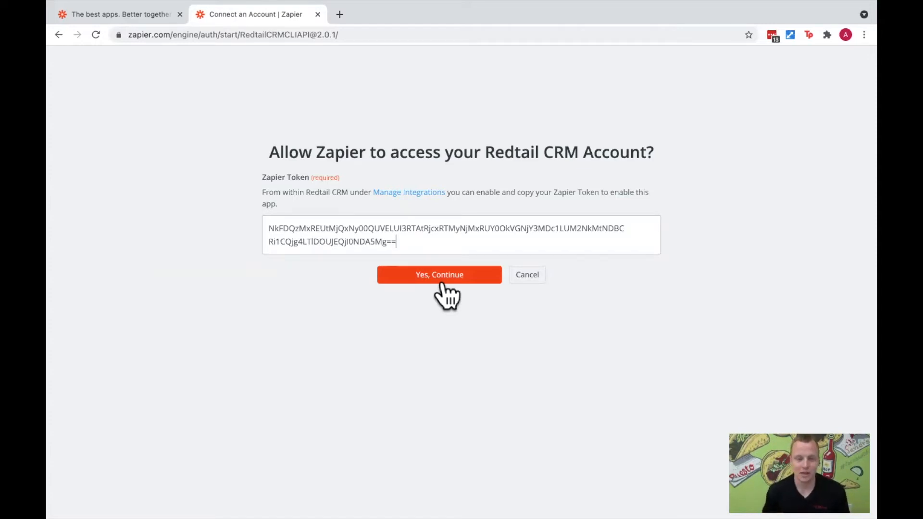
click(524, 277)
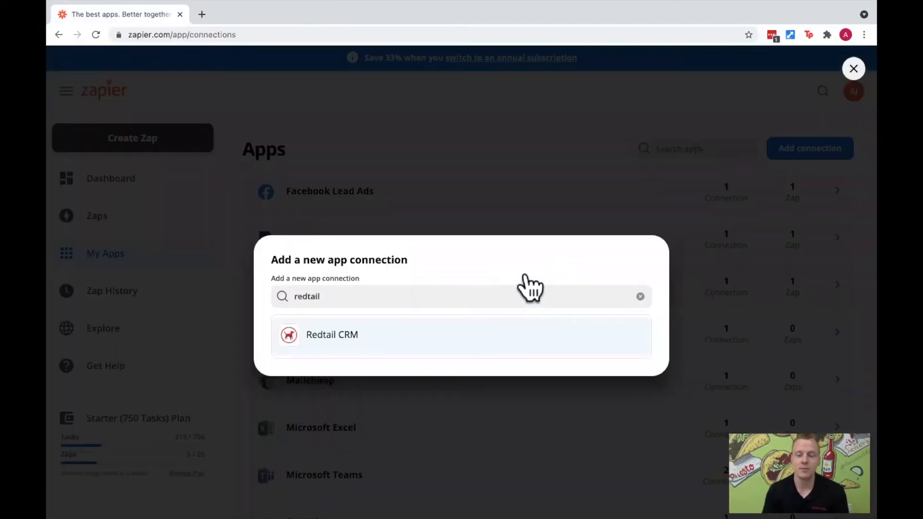
- Clear the app search, close the new app connection dialog, and look for Redtail CRM among the connected apps
click(641, 296)
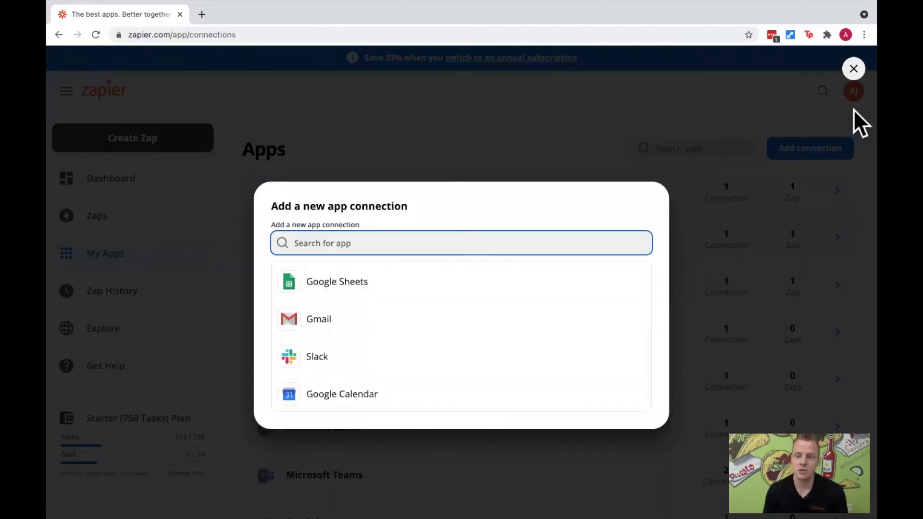
click(854, 70)
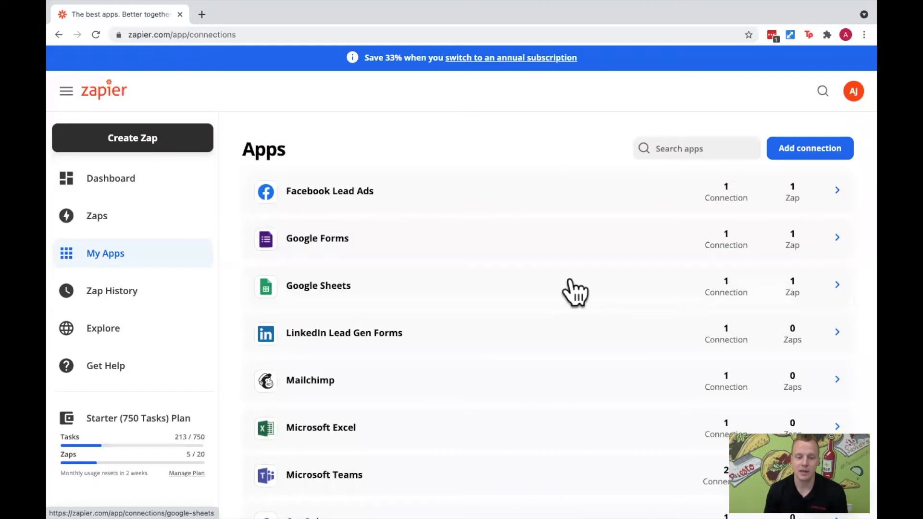
scroll(575, 291, down, 3)
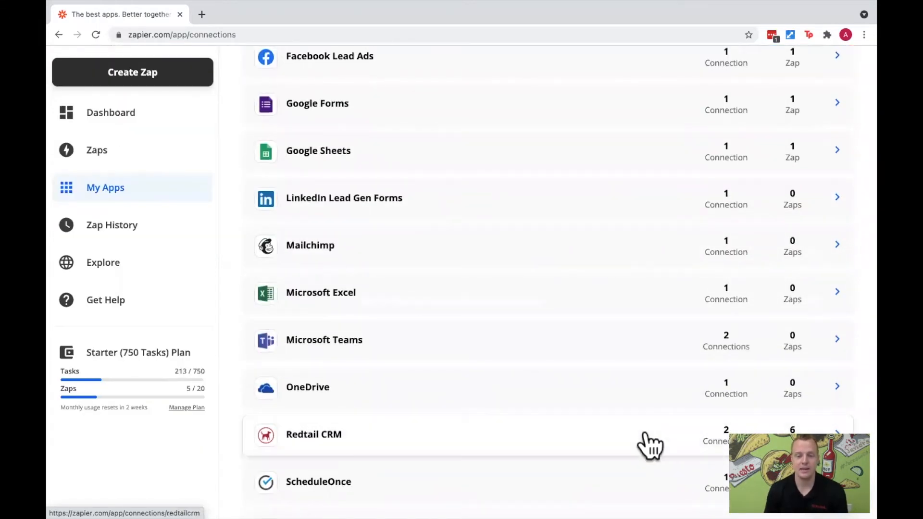
scroll(637, 441, up, 3)
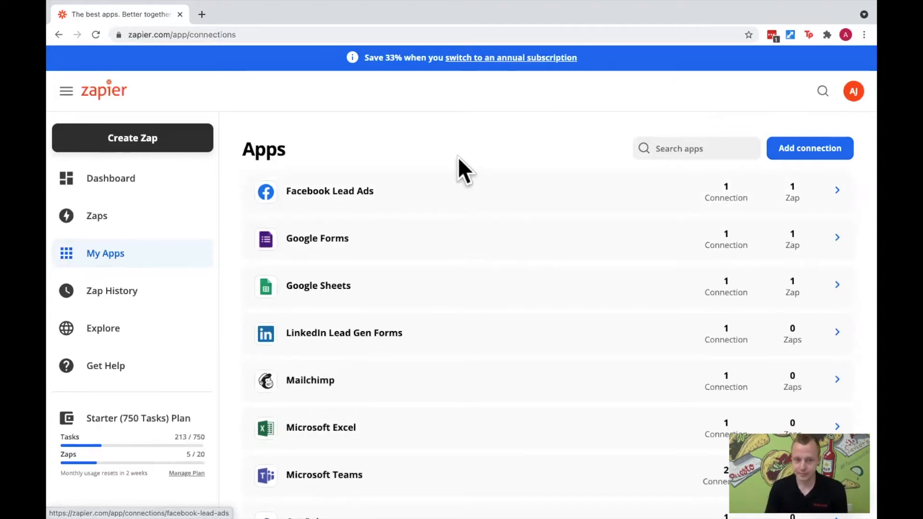
- Switch to Redtail CRM, close the Zapier token dialog, and open the Redtail Help Desk from the help page
key(ctrl+Right)
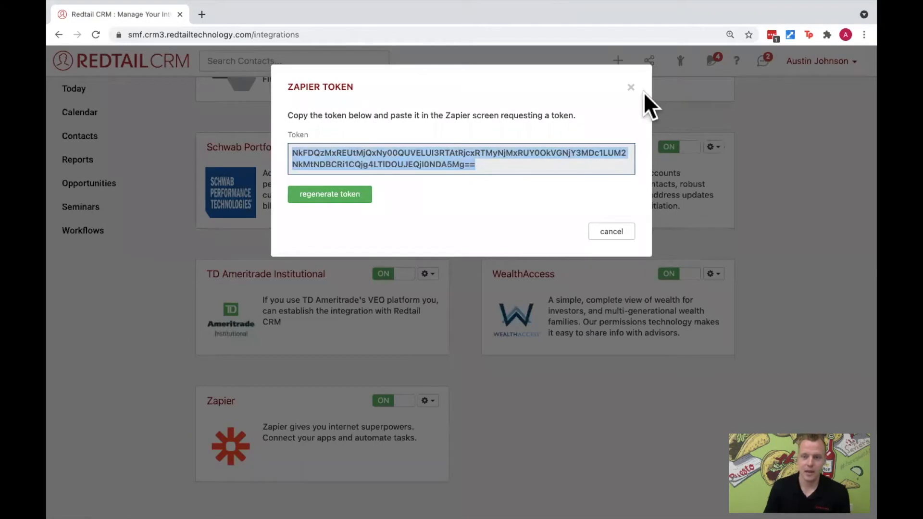
click(631, 87)
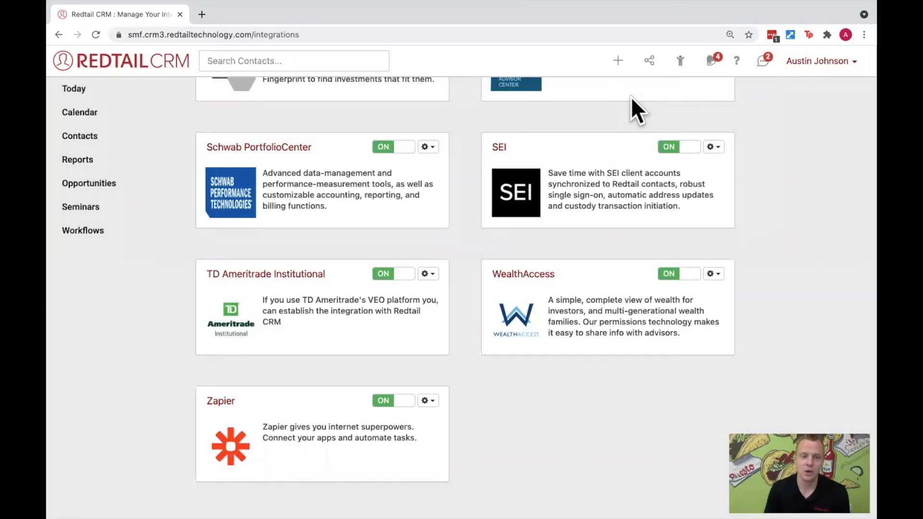
click(743, 63)
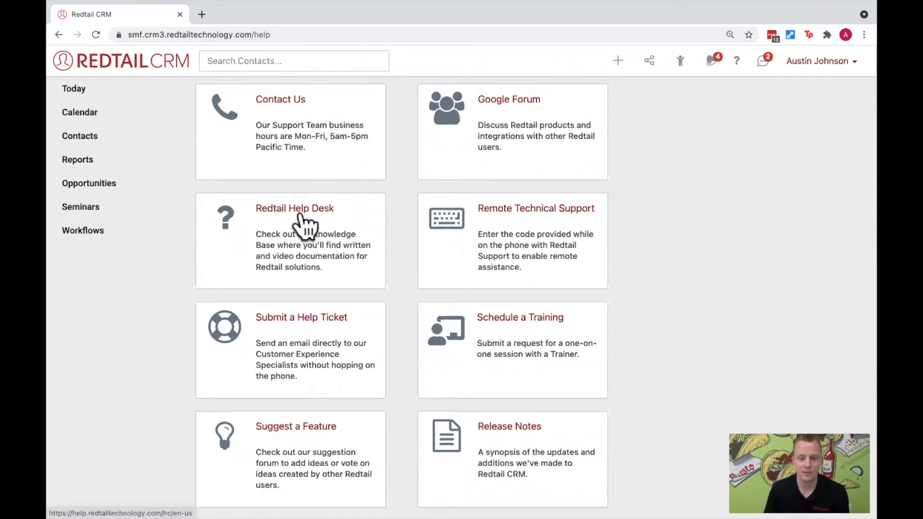
click(335, 231)
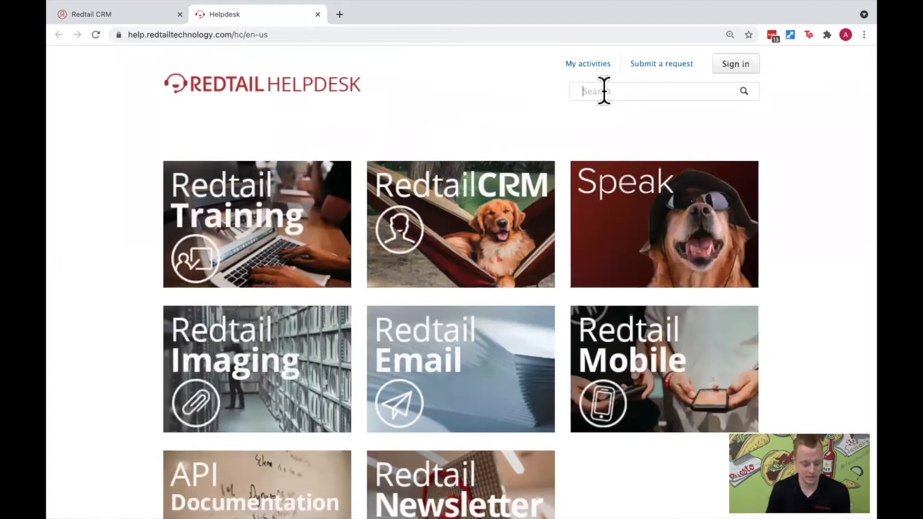
- Search the helpdesk for "zapier" and open the Zapier knowledge base article
text(zapier)
key(Return)
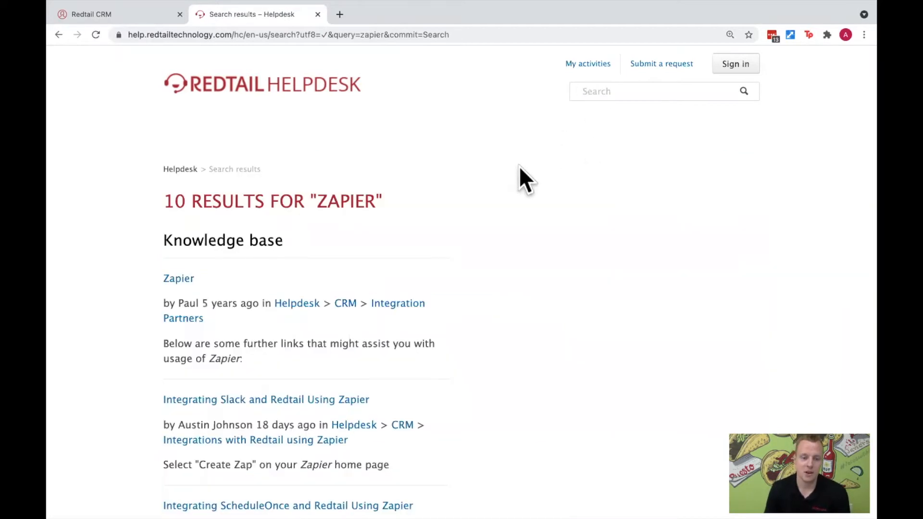
click(191, 281)
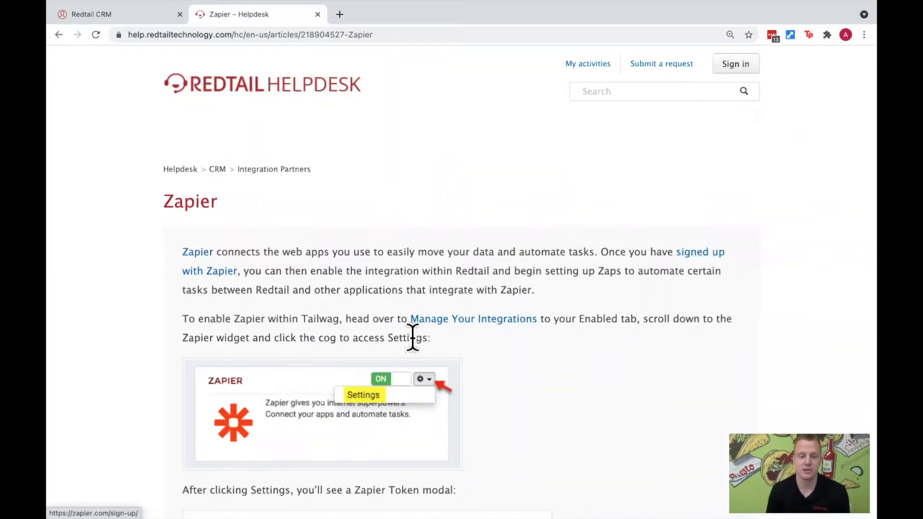
- Review the Zapier article's integration and token instructions, highlight its full web address, and close the article
scroll(411, 334, down, 2)
scroll(409, 335, down, 5)
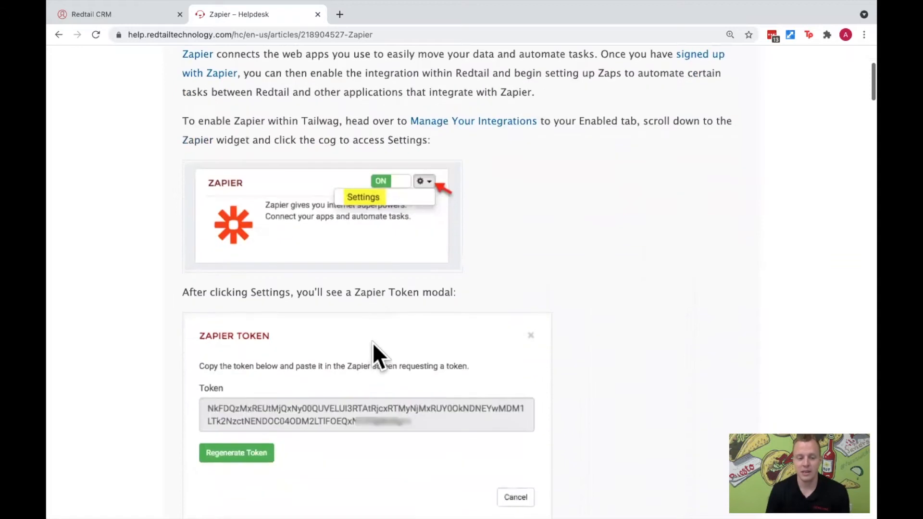
scroll(374, 340, down, 3)
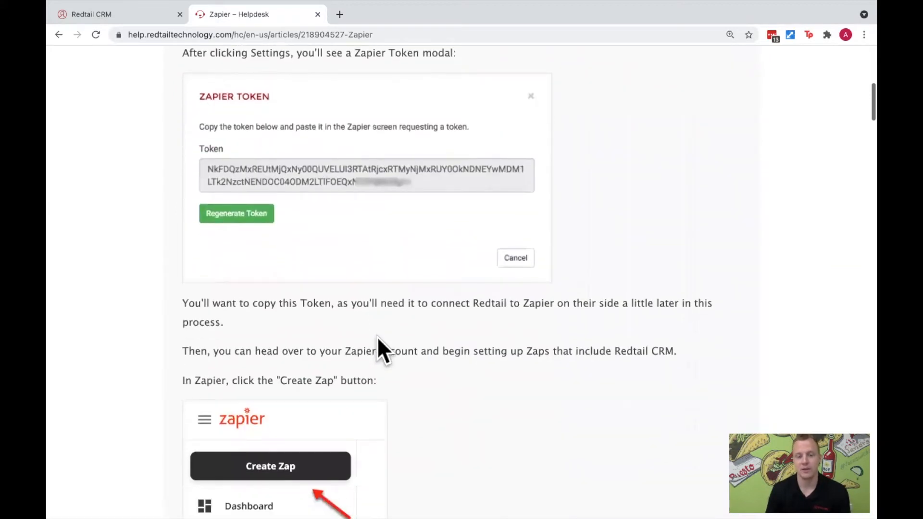
scroll(376, 338, up, 10)
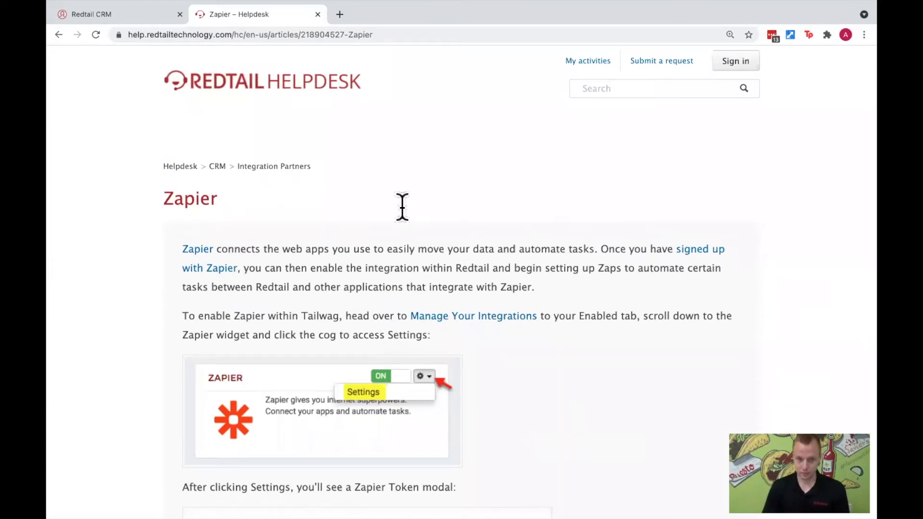
scroll(391, 165, down, 1)
drag(373, 34, 126, 34)
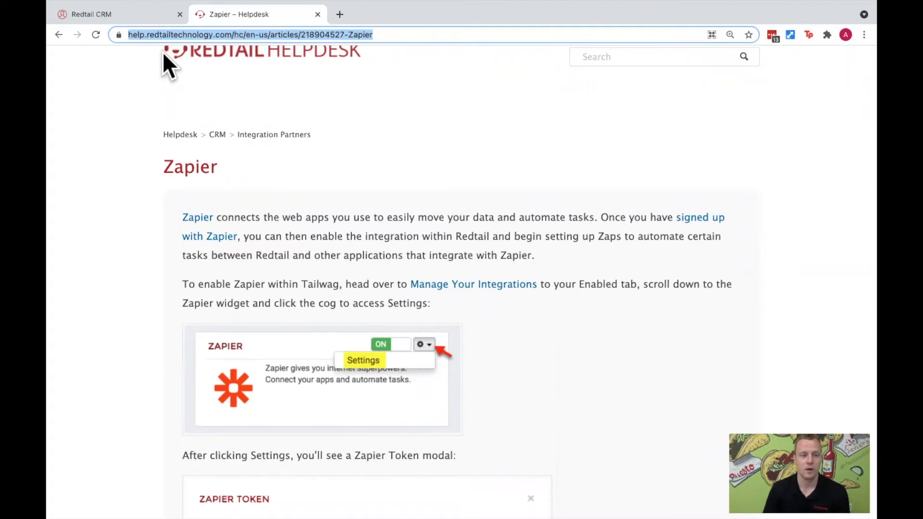
click(318, 15)
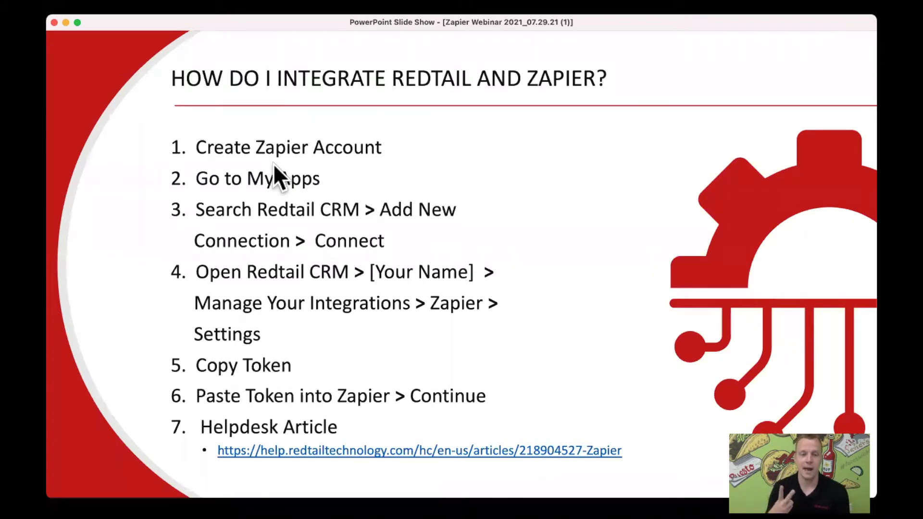
key(Left)
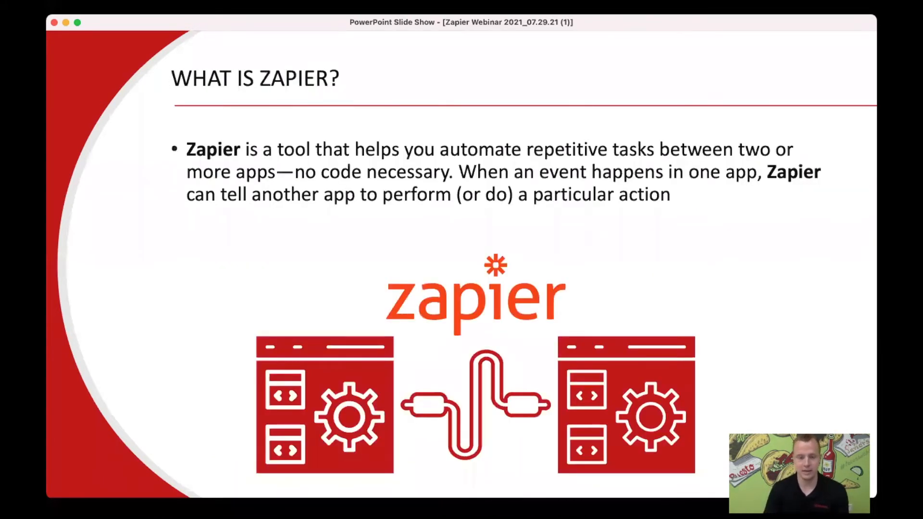
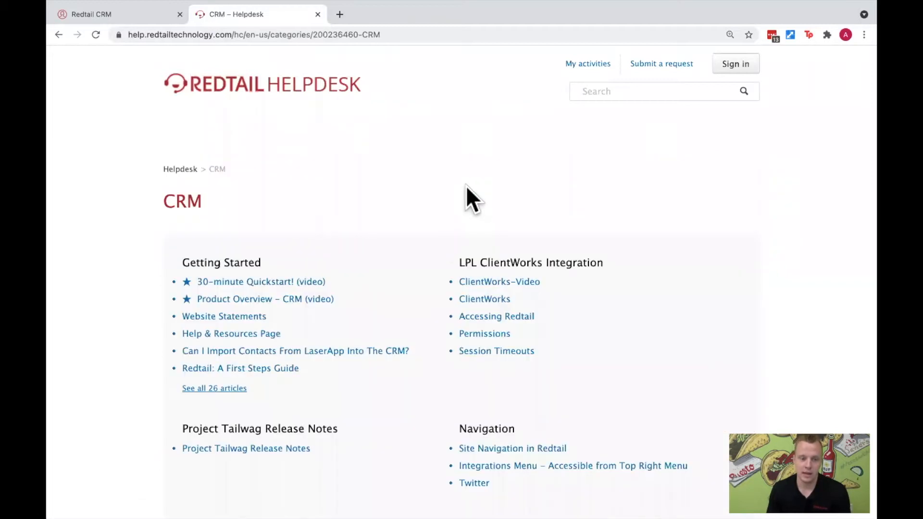
- Find and open the "Integrations with Redtail using Zapier" section in the CRM helpdesk category and highlight its full web address
scroll(441, 243, down, 5)
scroll(439, 244, down, 15)
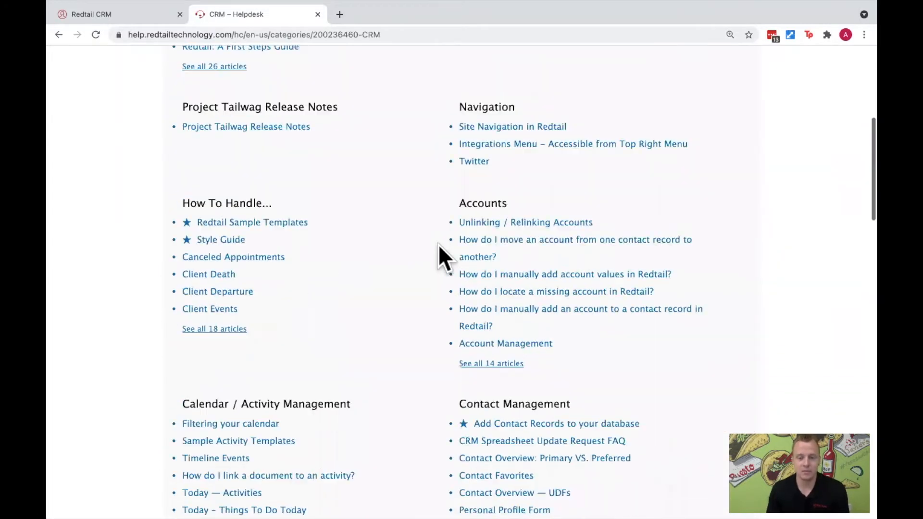
scroll(440, 244, down, 15)
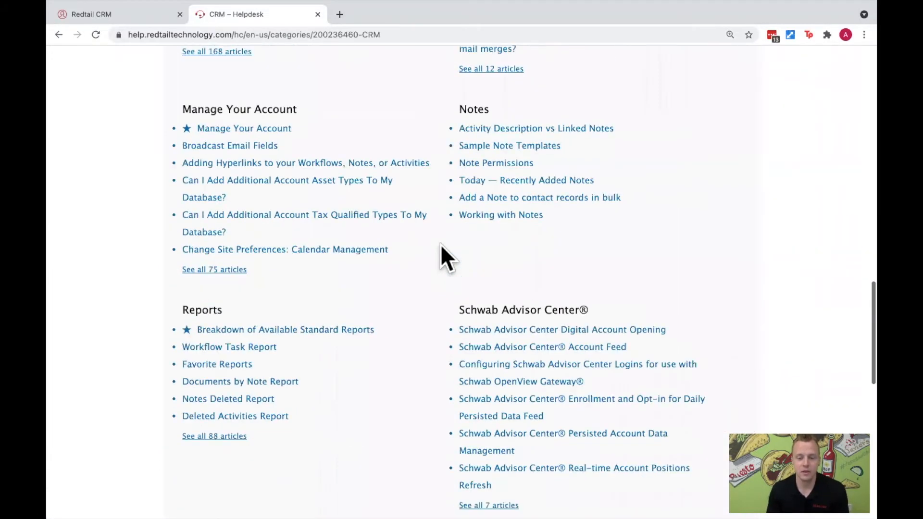
scroll(441, 244, down, 2)
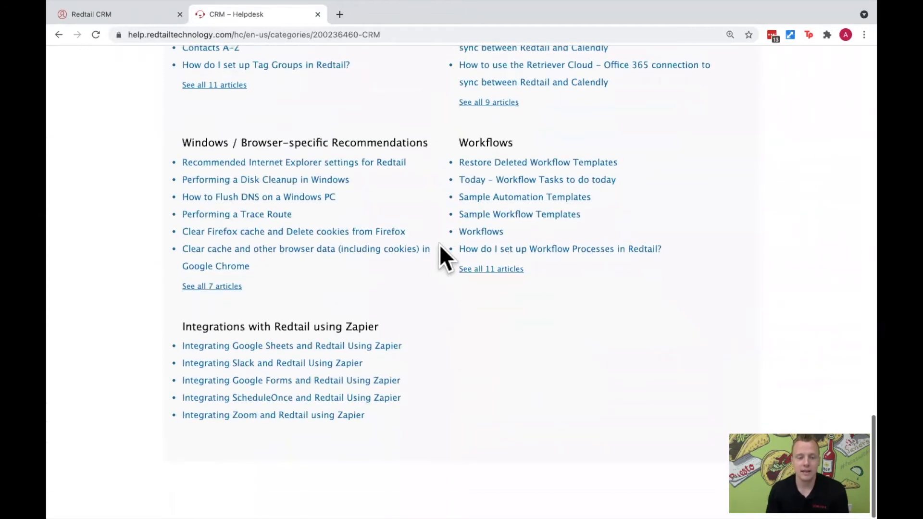
click(194, 331)
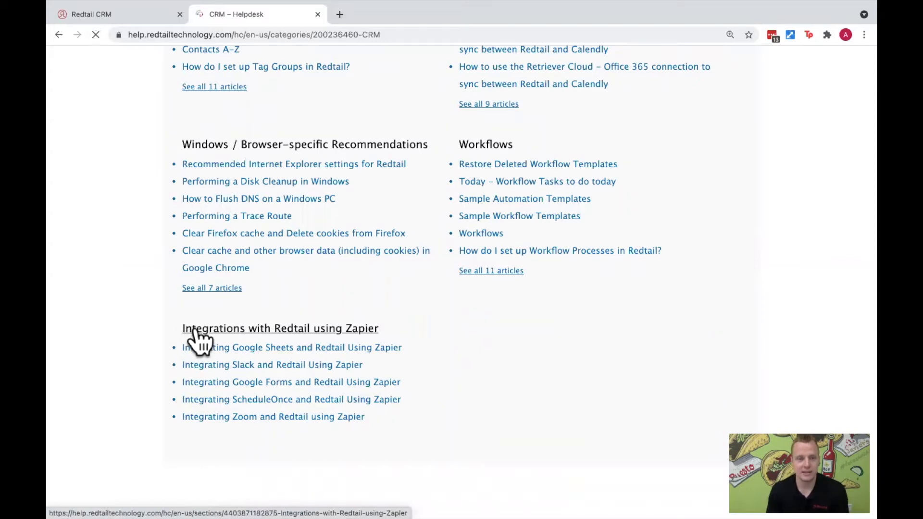
click(394, 35)
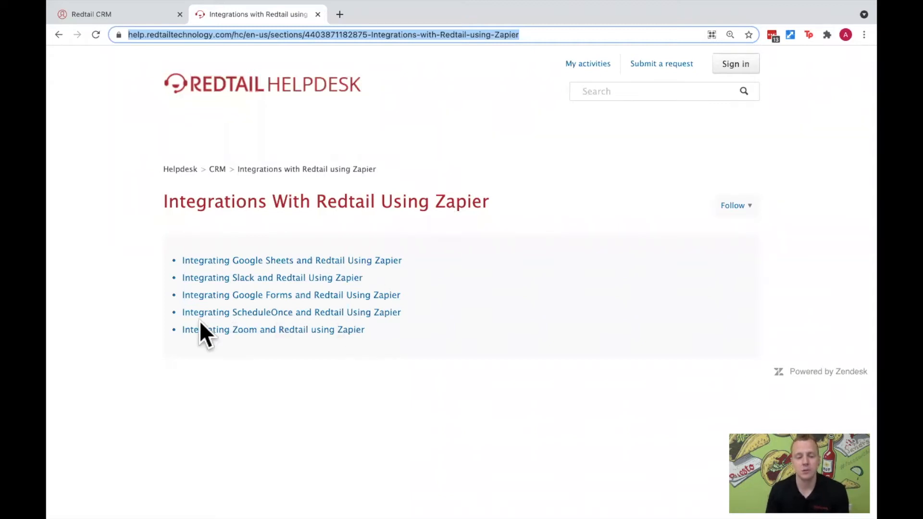
- Open the article on integrating Zoom and Redtail using Zapier and review its description, Zap template link and step-by-step instructions
click(281, 330)
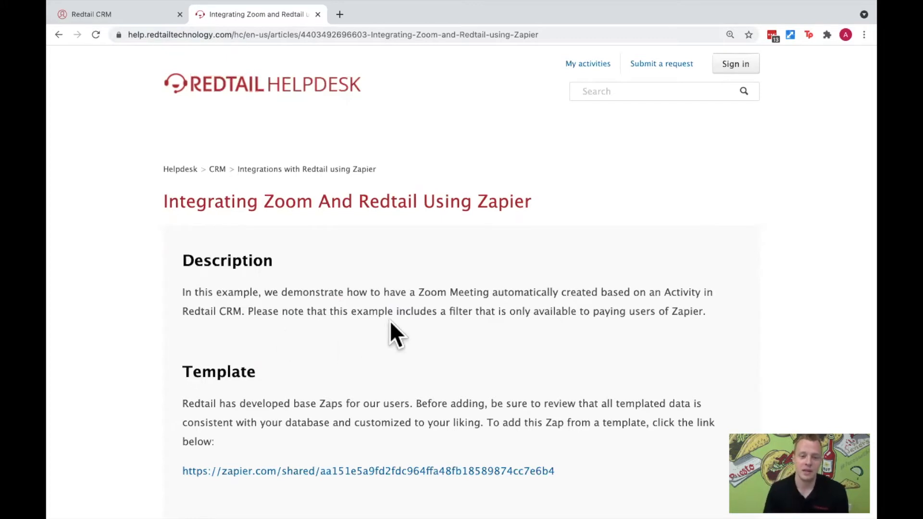
scroll(394, 316, down, 2)
scroll(394, 314, down, 5)
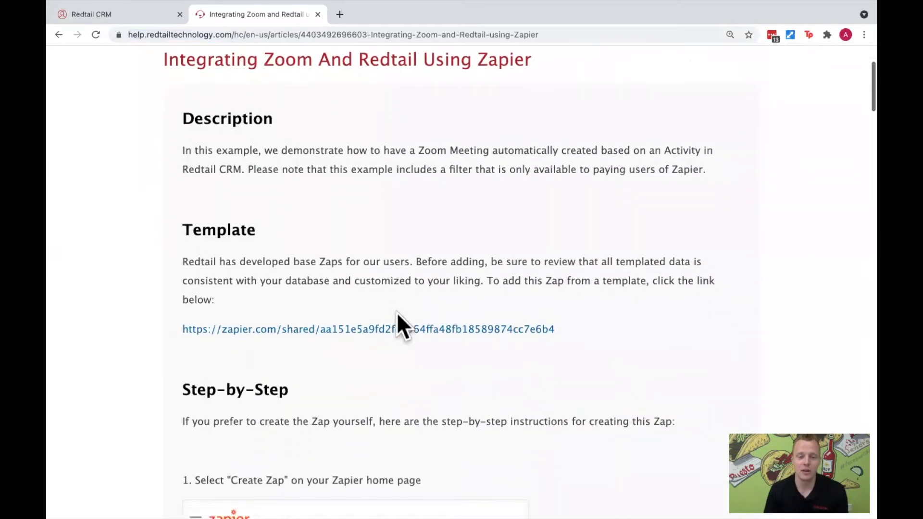
scroll(398, 313, down, 3)
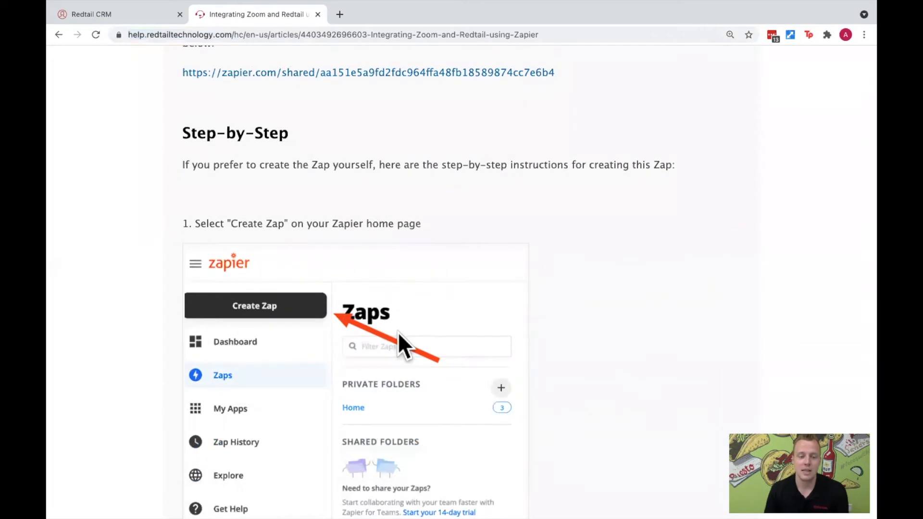
scroll(400, 327, down, 3)
scroll(404, 325, down, 10)
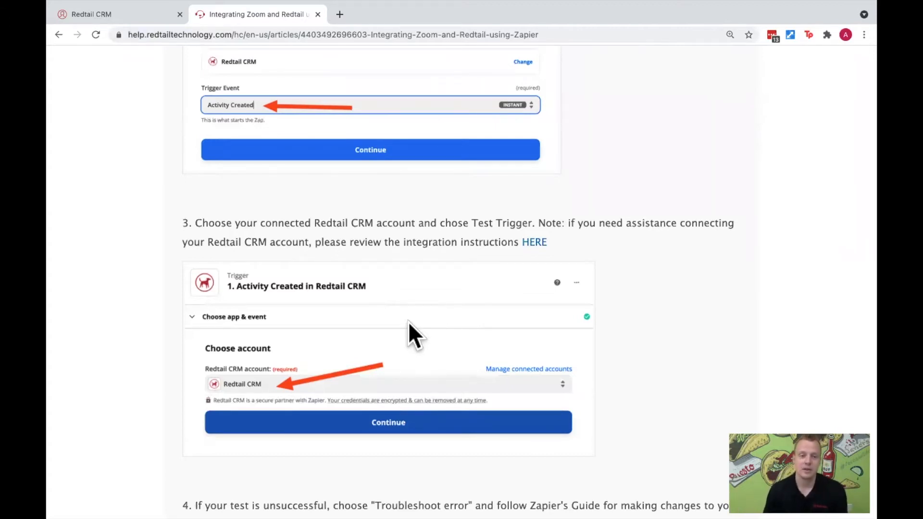
scroll(442, 258, up, 20)
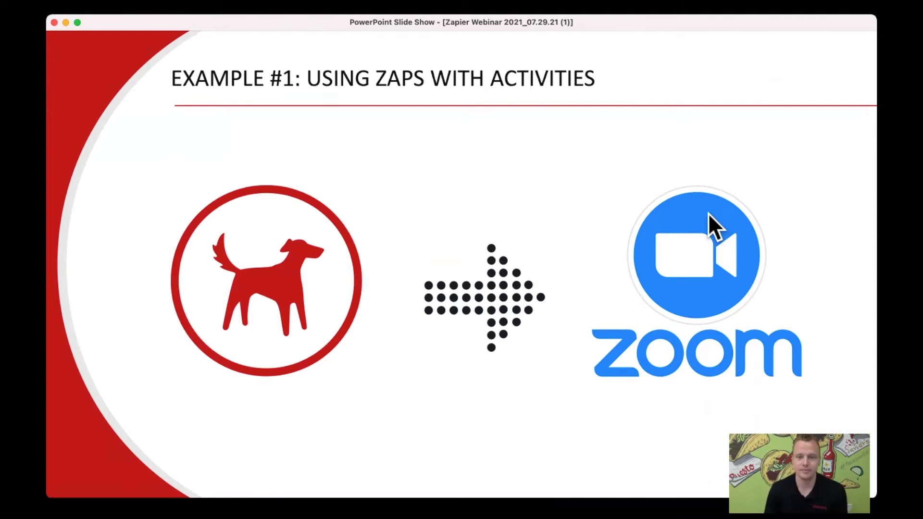
- Switch to Zapier and create a new Zap with Redtail CRM as the trigger app, searching the apps for "red"
key(ctrl+Right)
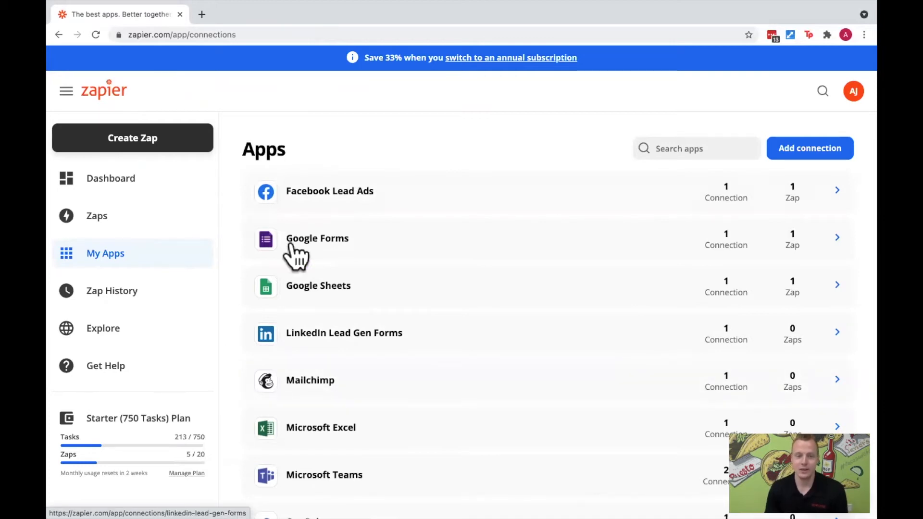
click(178, 152)
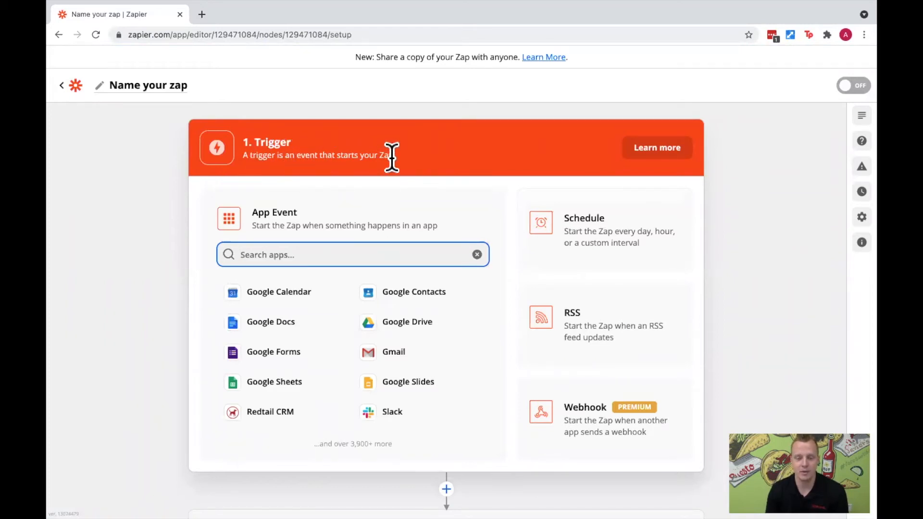
key(ctrl+Left)
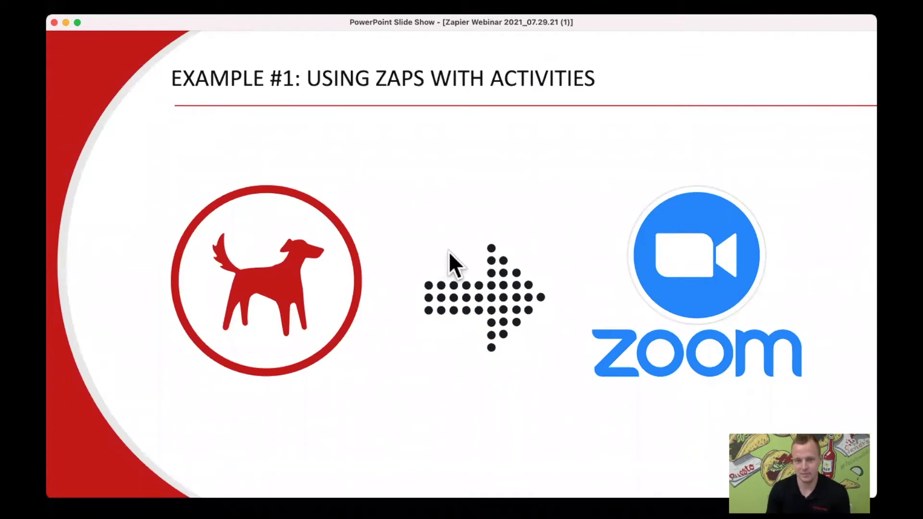
key(ctrl+Right)
click(331, 257)
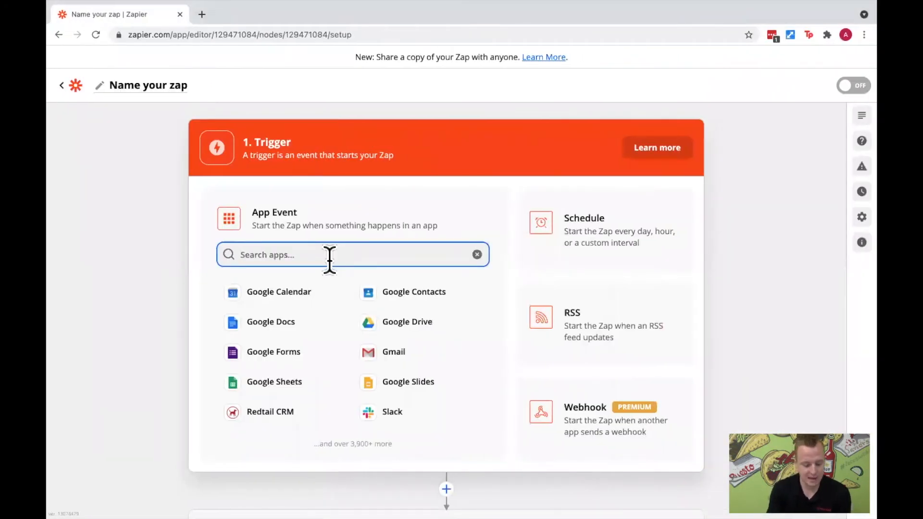
text(red)
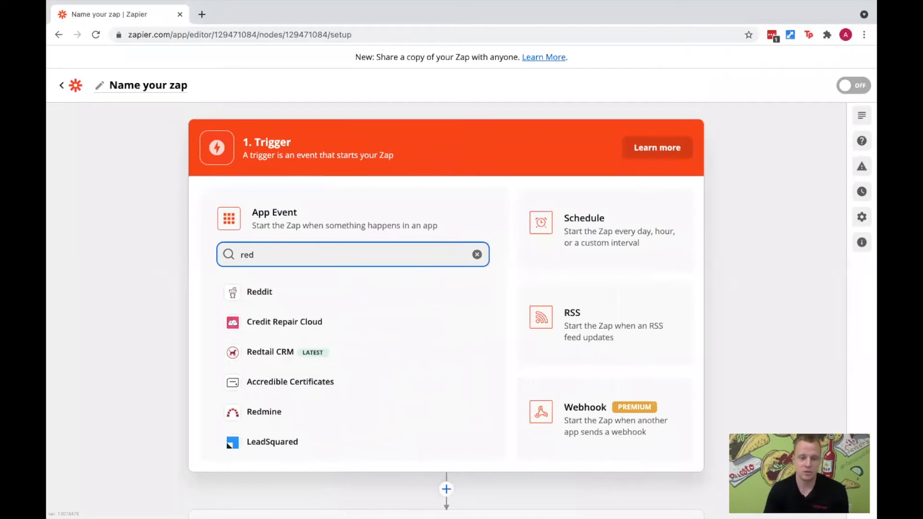
click(283, 355)
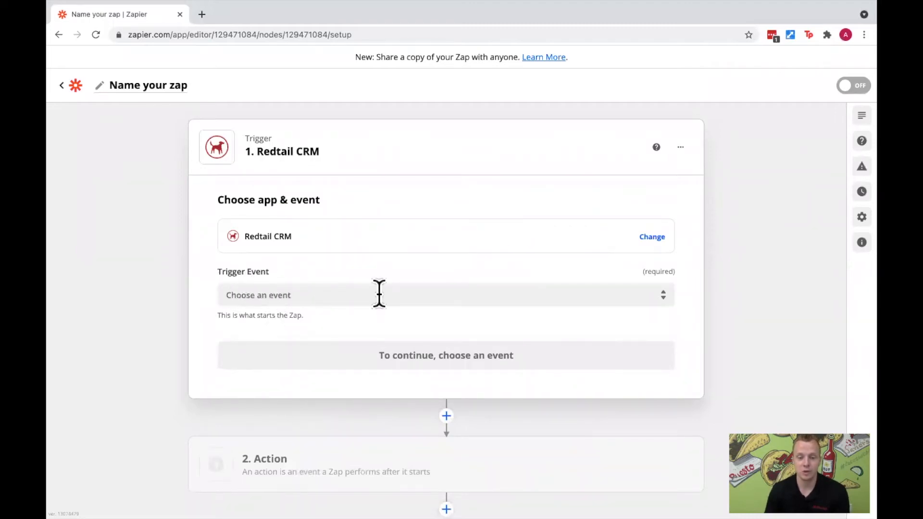
- Set the Redtail CRM trigger event to Activity Created and continue to the account selection
click(629, 295)
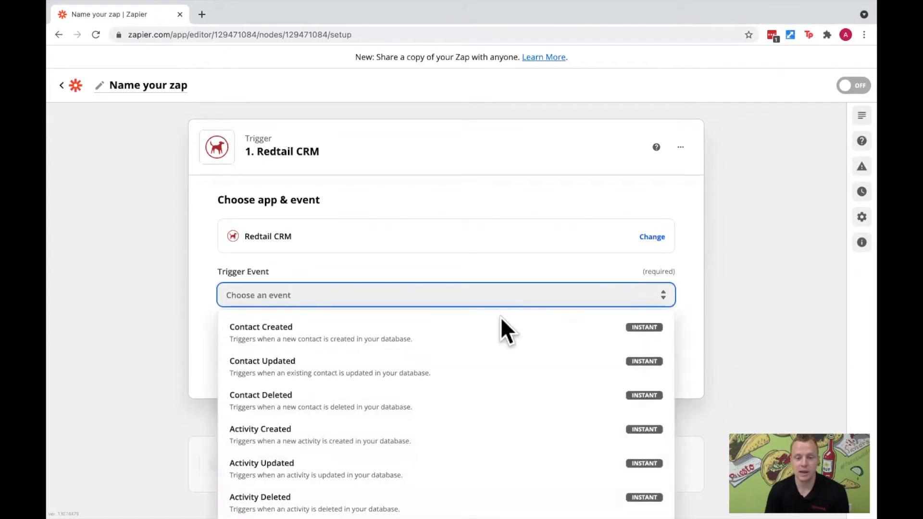
scroll(474, 241, down, 1)
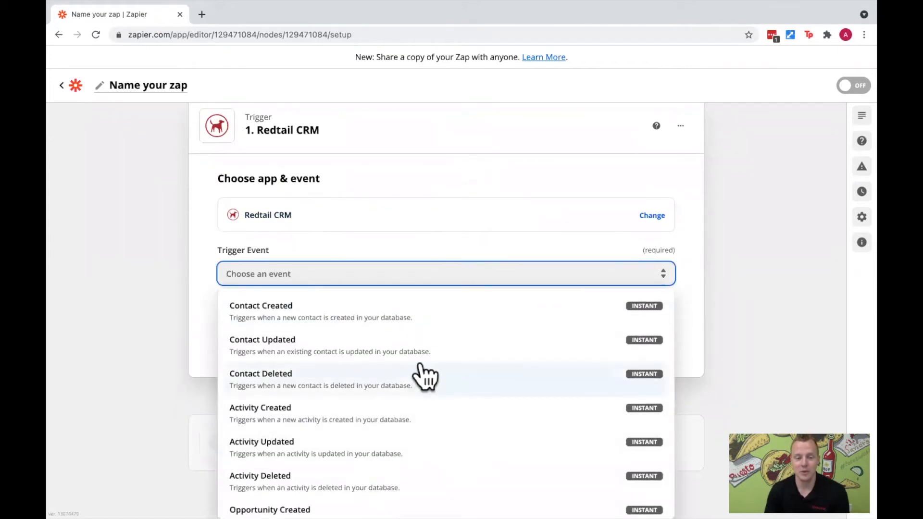
scroll(423, 377, down, 2)
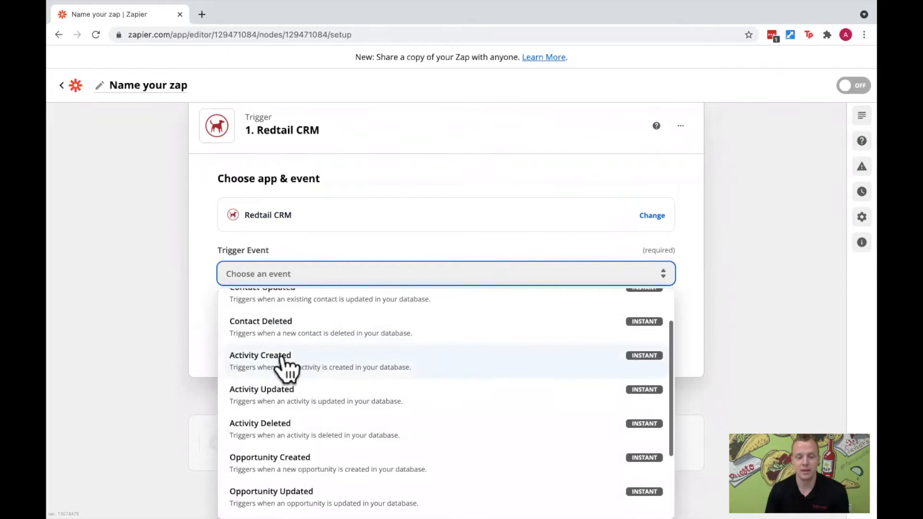
click(256, 358)
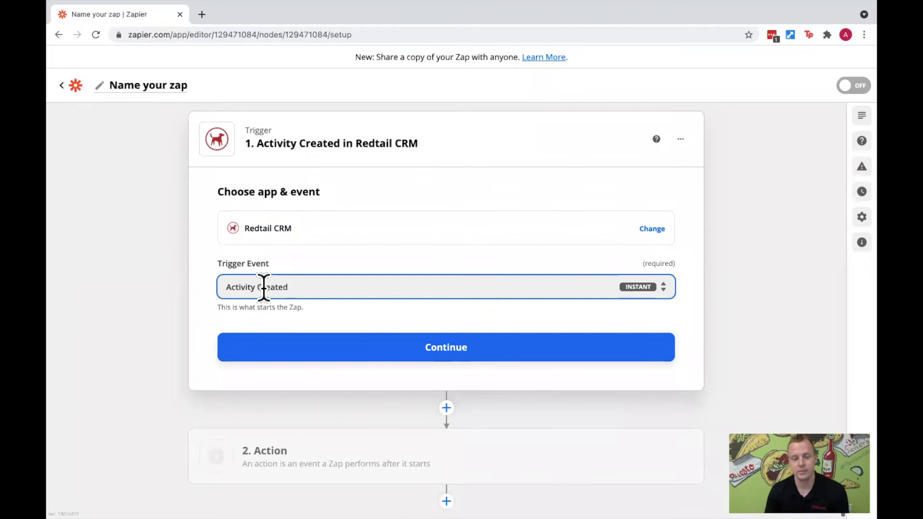
click(427, 346)
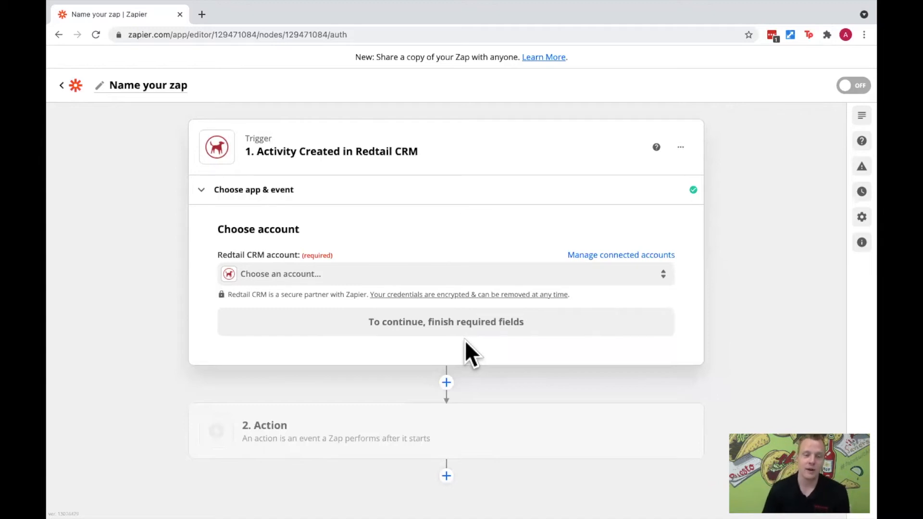
- Choose Trainer Database as the Redtail CRM account for the trigger
click(399, 278)
click(356, 398)
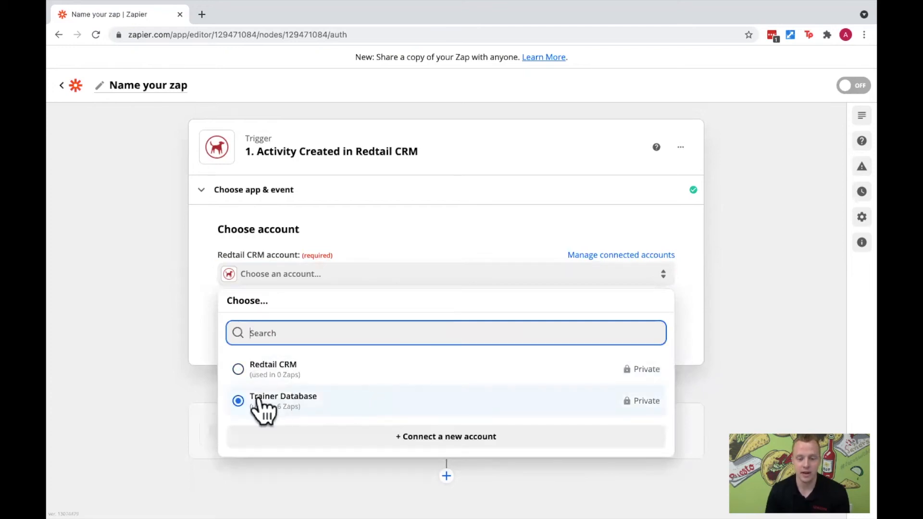
click(291, 403)
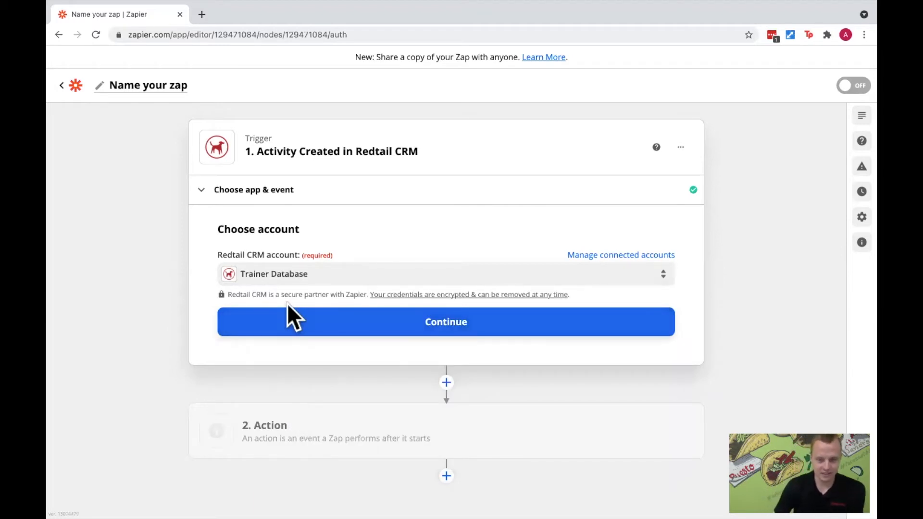
click(390, 278)
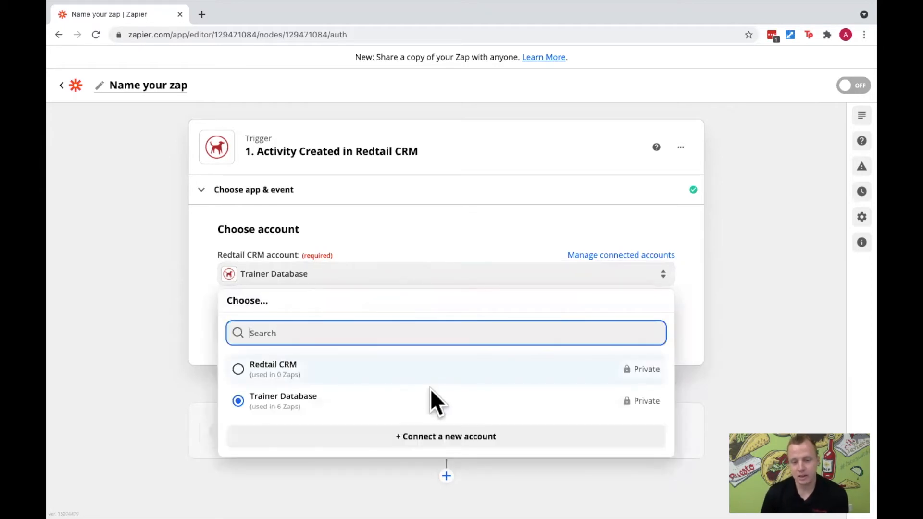
click(446, 437)
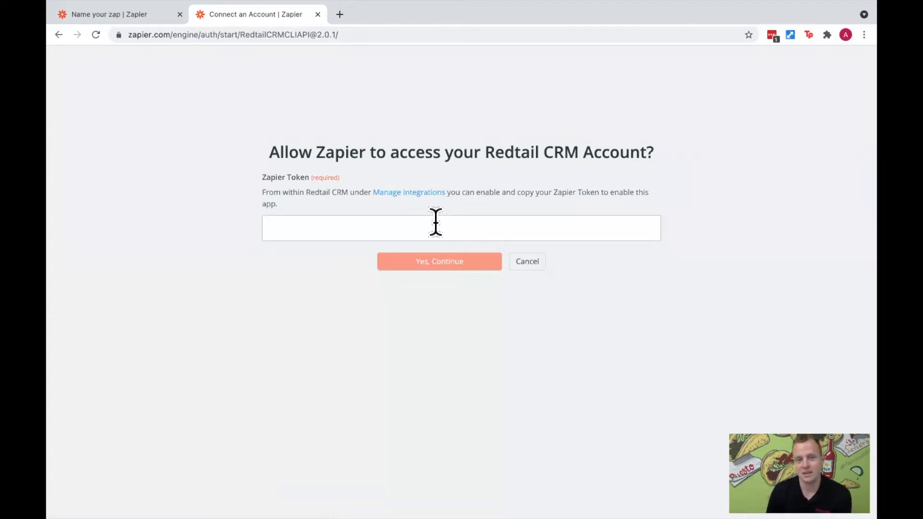
click(148, 16)
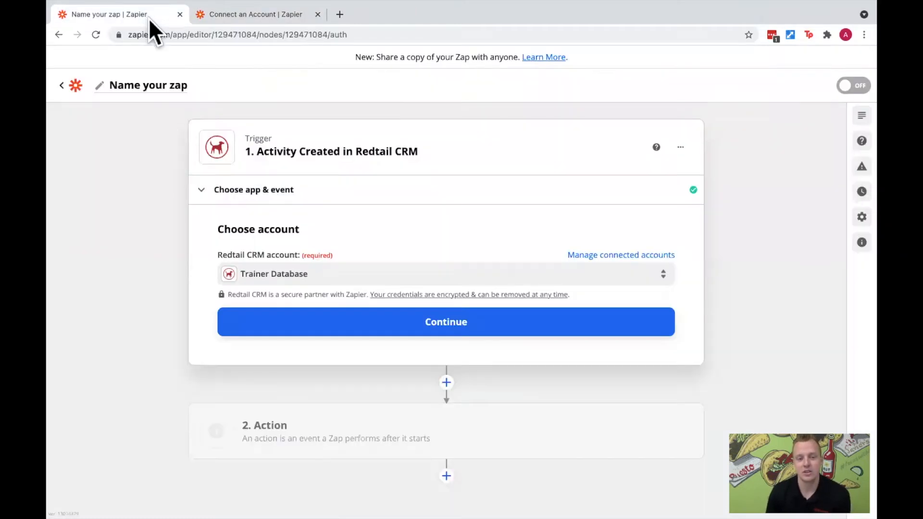
click(405, 278)
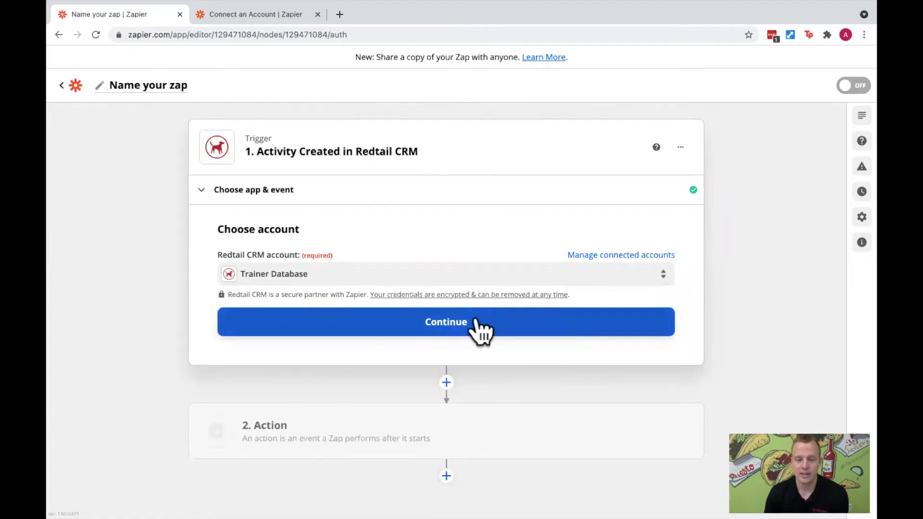
- Continue with the Trainer Database account, test the Activity Created trigger, and highlight the message above the test data
click(464, 321)
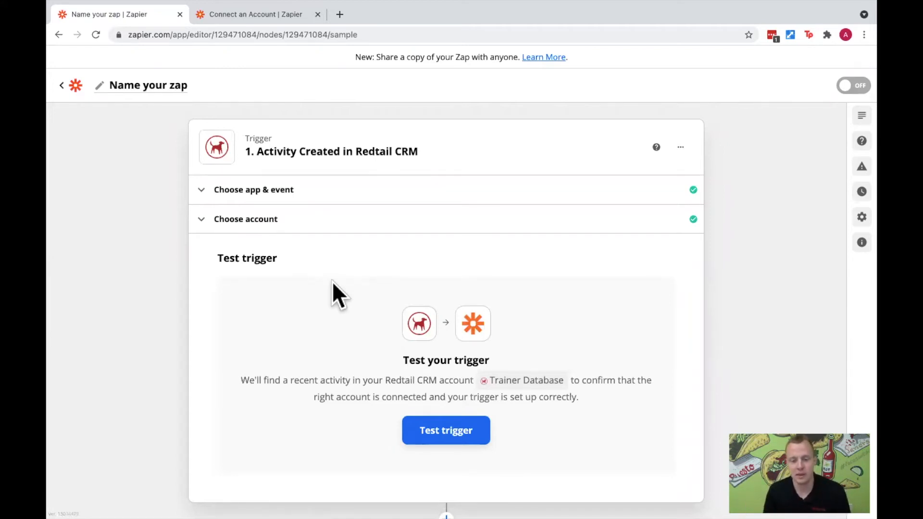
click(467, 429)
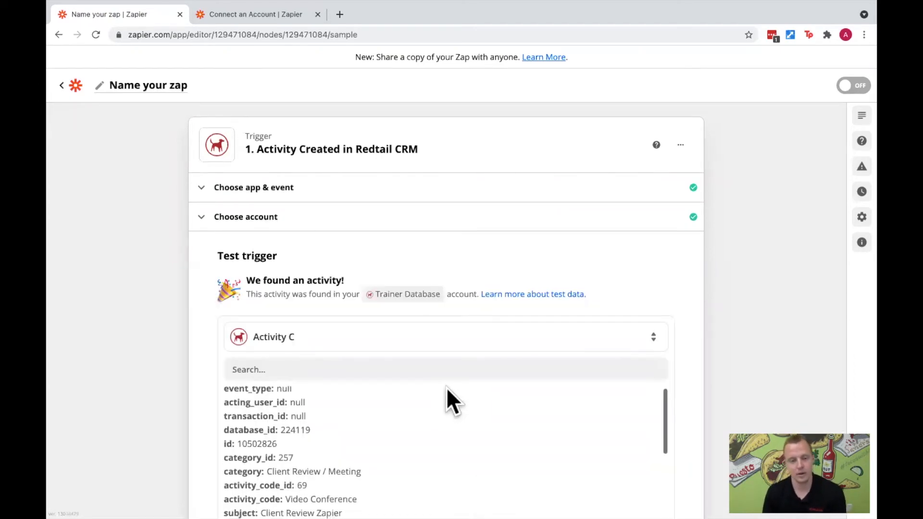
drag(249, 281, 355, 289)
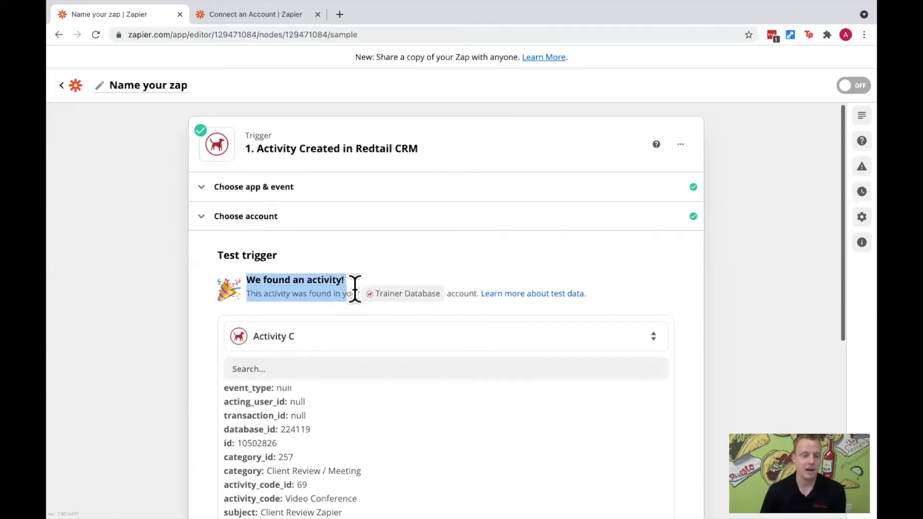
scroll(354, 288, down, 1)
click(355, 289)
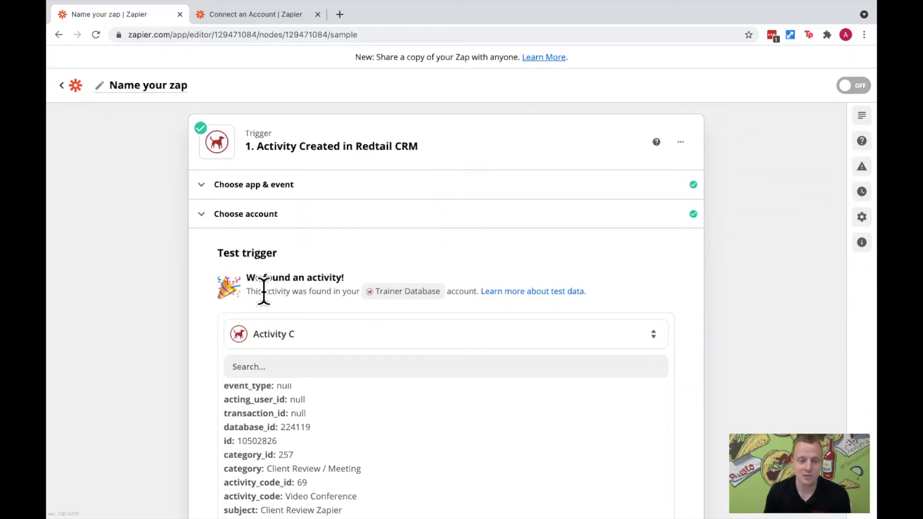
drag(265, 291, 464, 290)
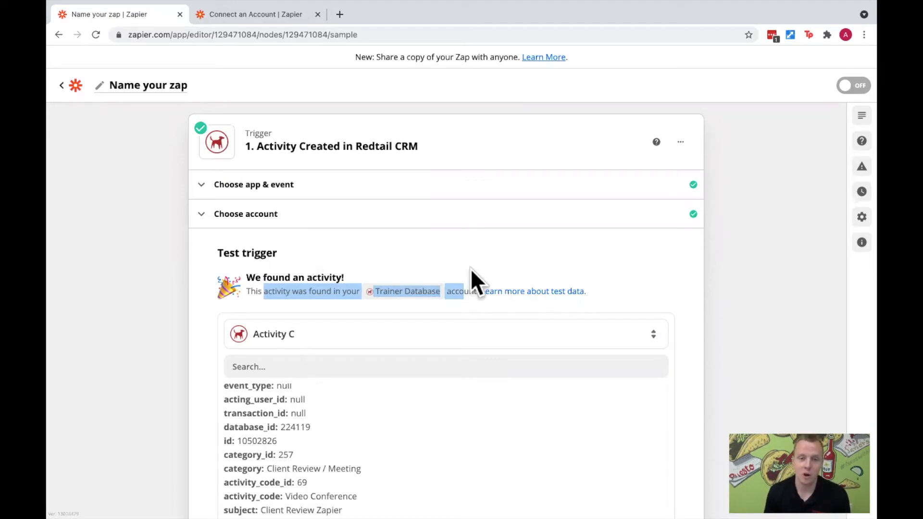
- Switch to Redtail CRM, open the form for creating a new activity to view its fields, and cancel it
key(ctrl+Right)
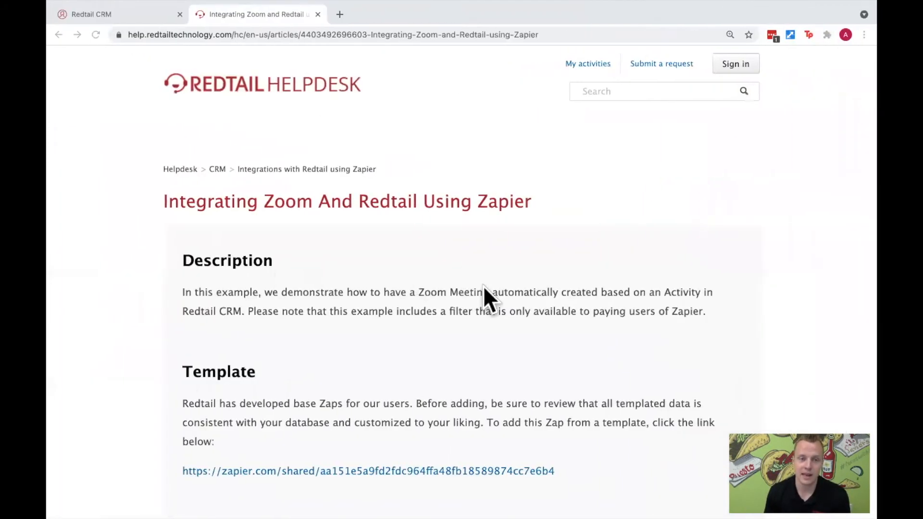
click(128, 12)
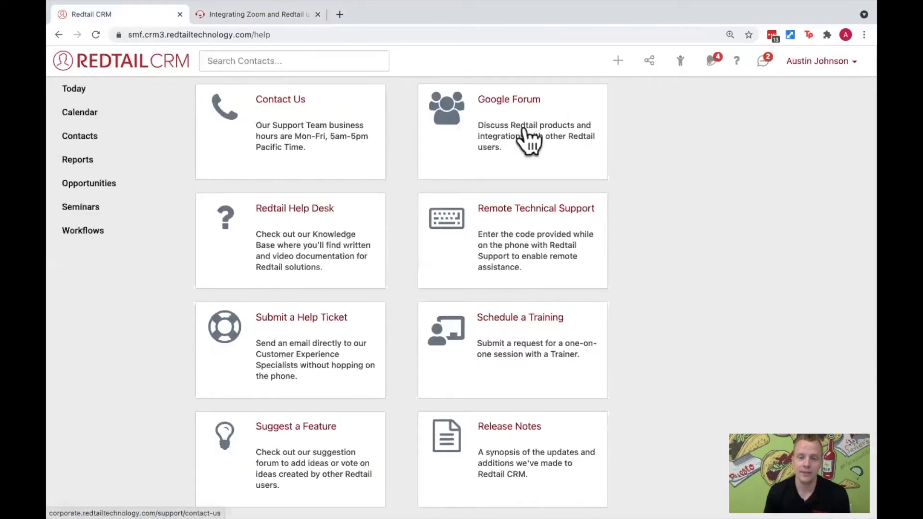
click(620, 62)
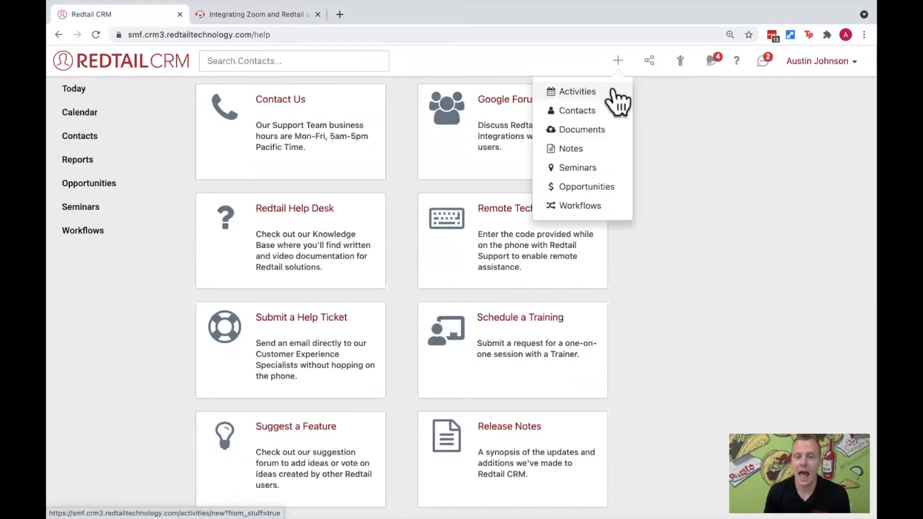
click(614, 89)
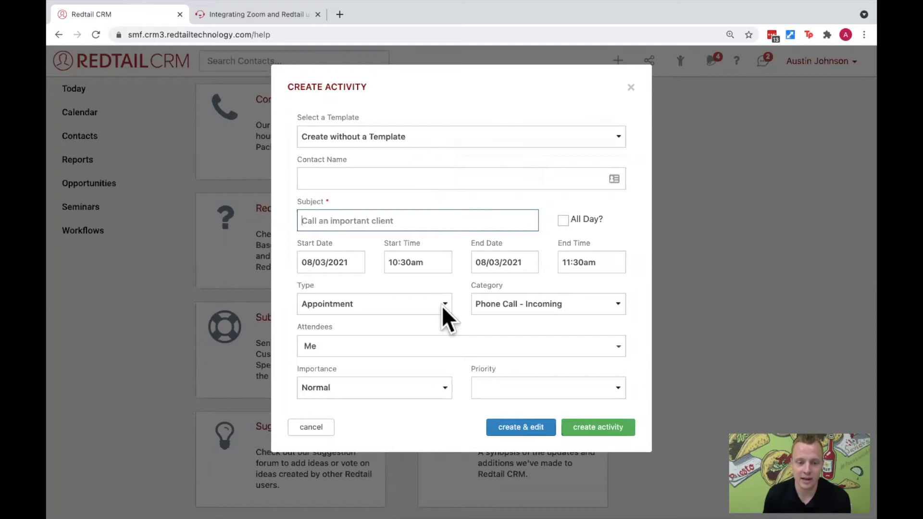
click(311, 432)
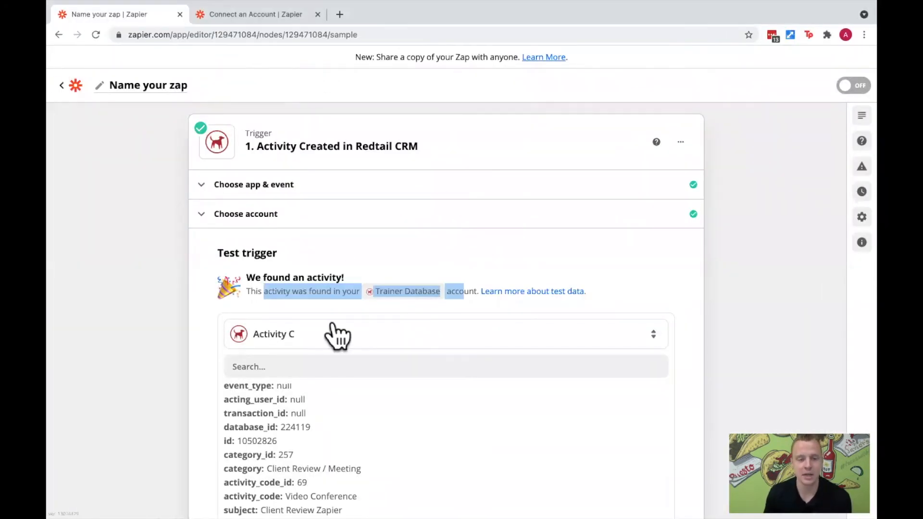
- Compare the sample records in the trigger test and choose Activity B as the test data
scroll(334, 325, down, 3)
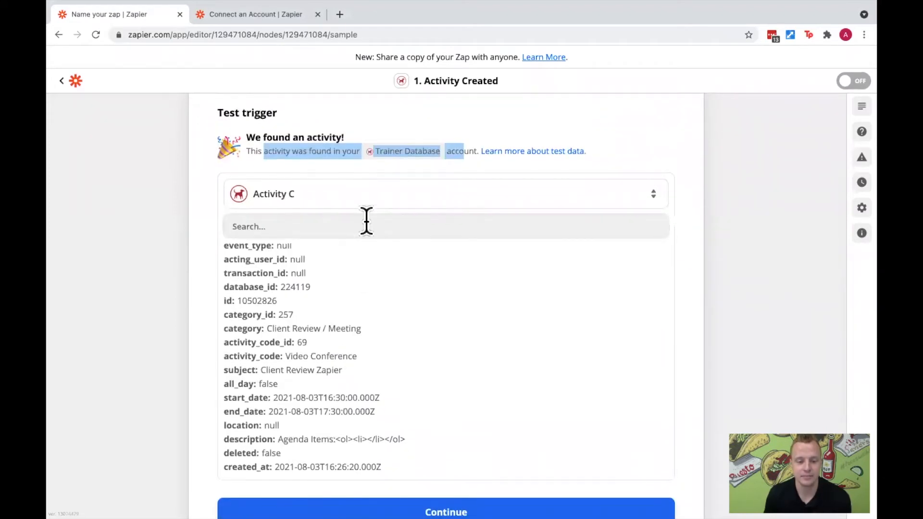
click(365, 202)
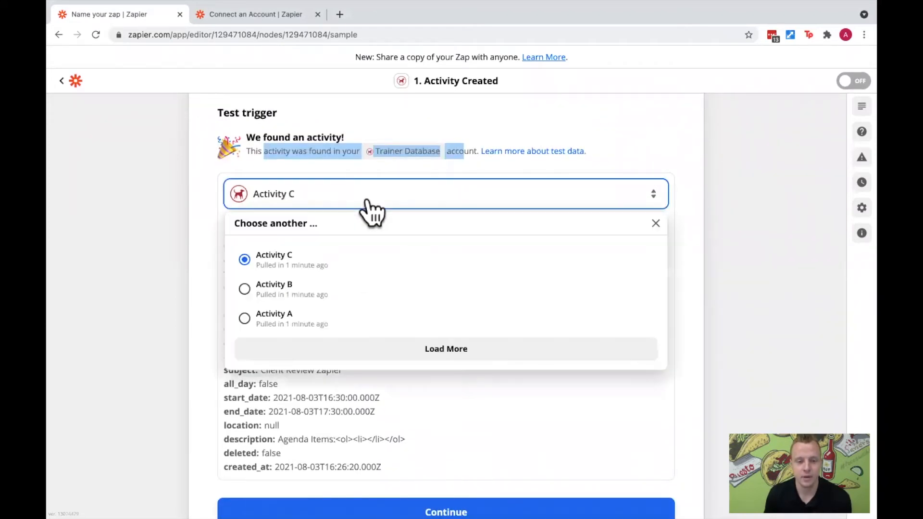
click(303, 291)
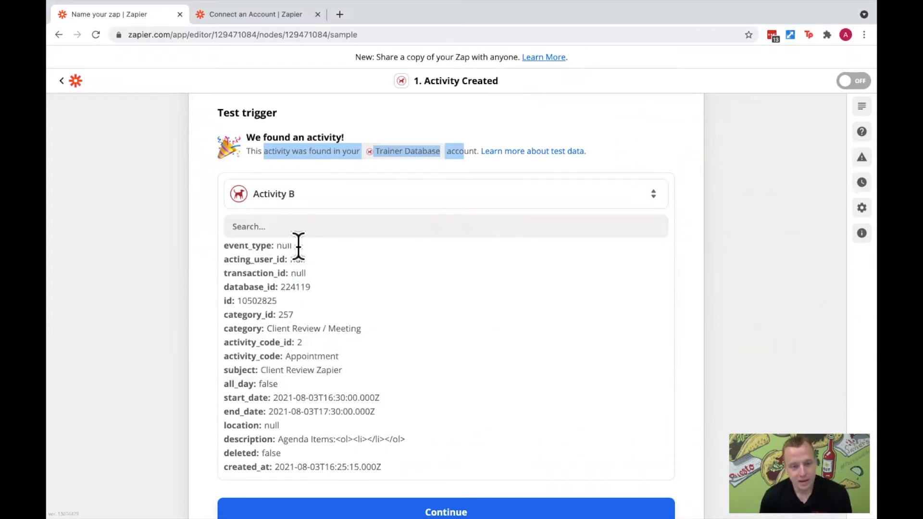
click(347, 198)
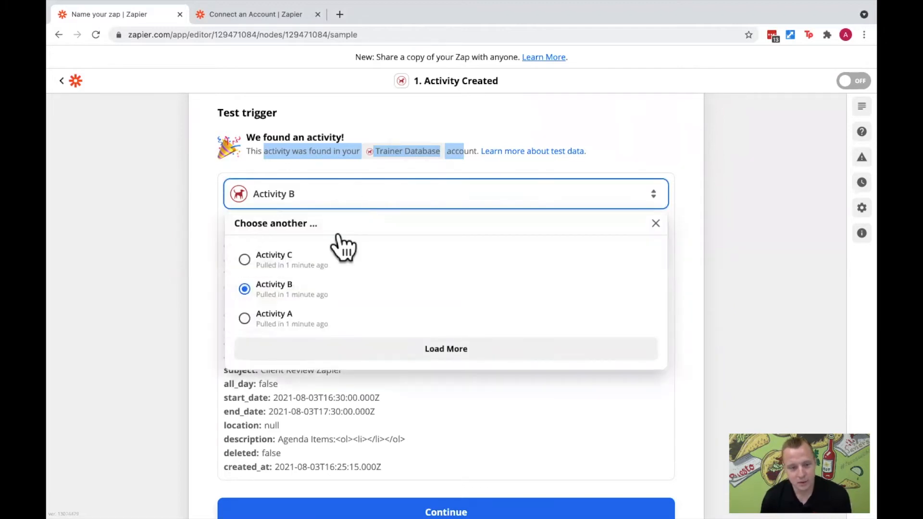
click(334, 314)
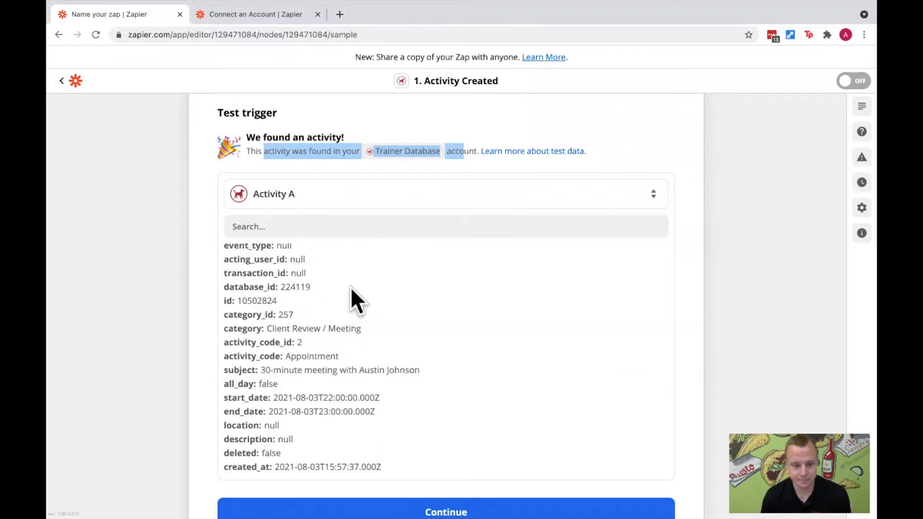
click(342, 202)
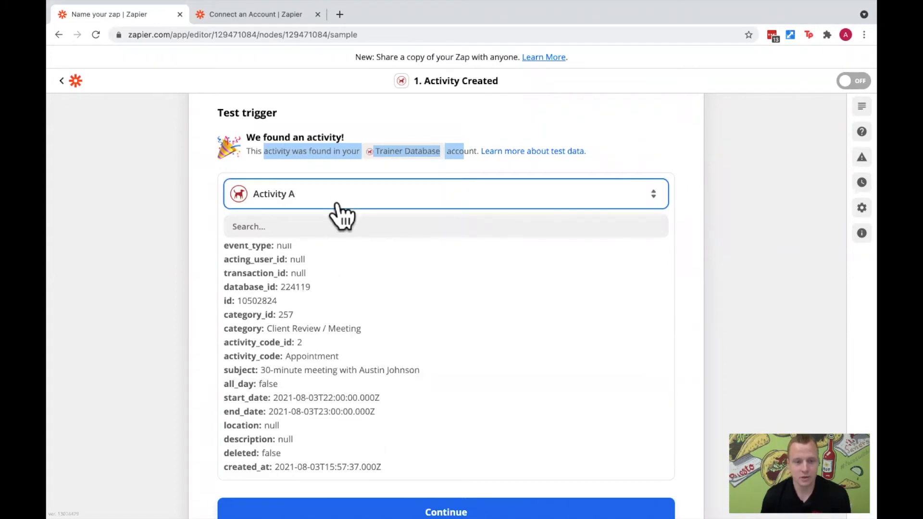
click(327, 294)
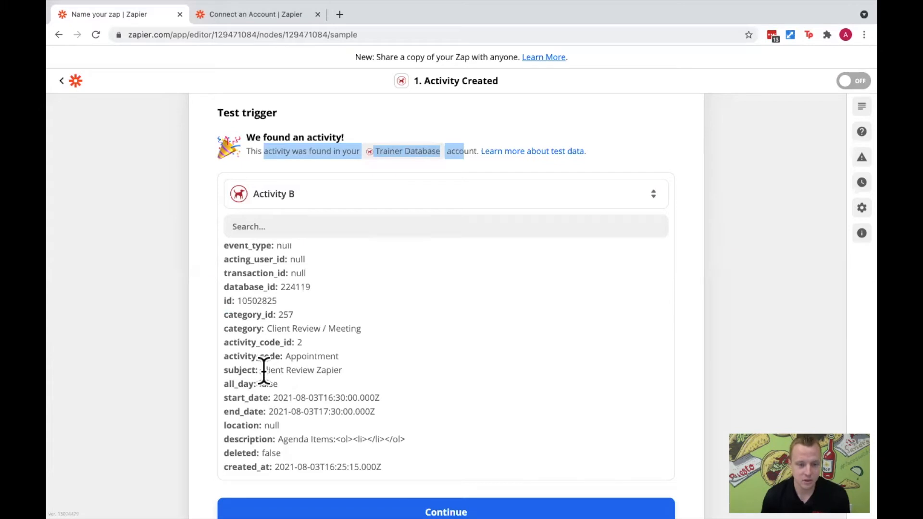
- Highlight the category value in Activity B's test data and examine its remaining fields down to the attendees
click(327, 373)
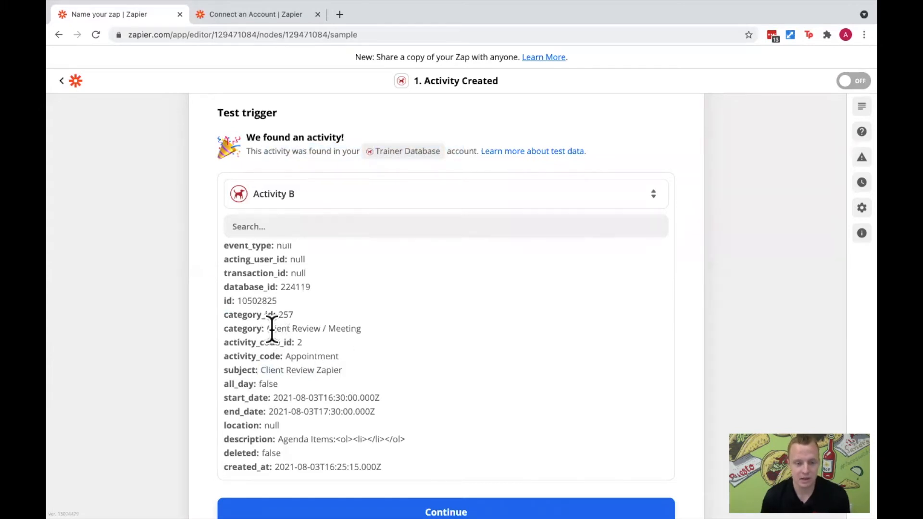
drag(267, 328, 295, 342)
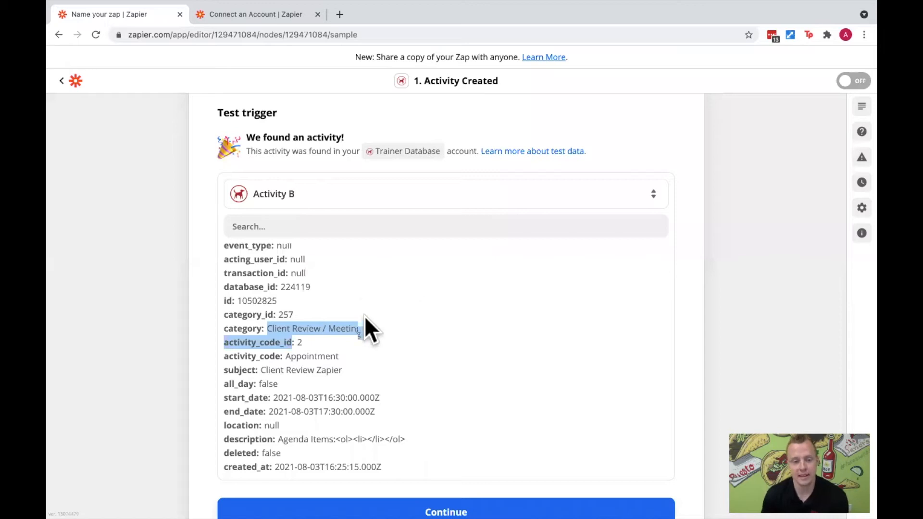
scroll(342, 284, up, 1)
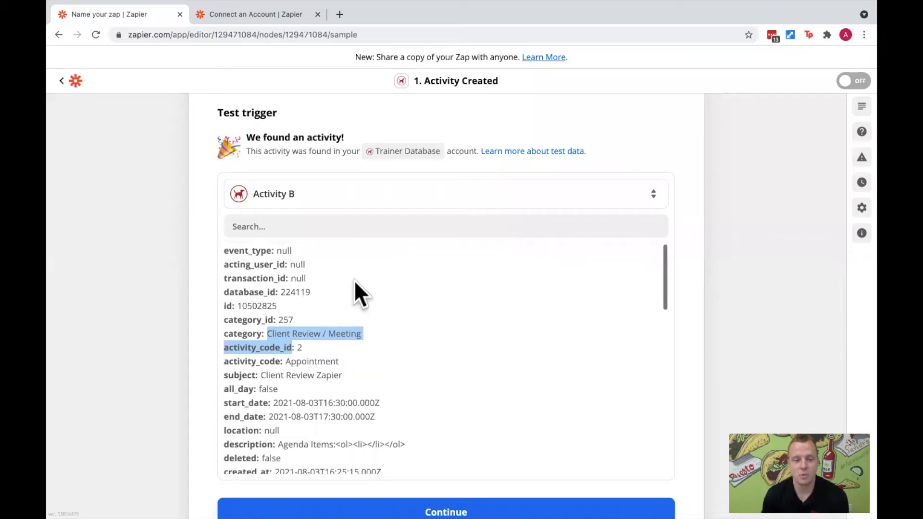
scroll(384, 359, down, 5)
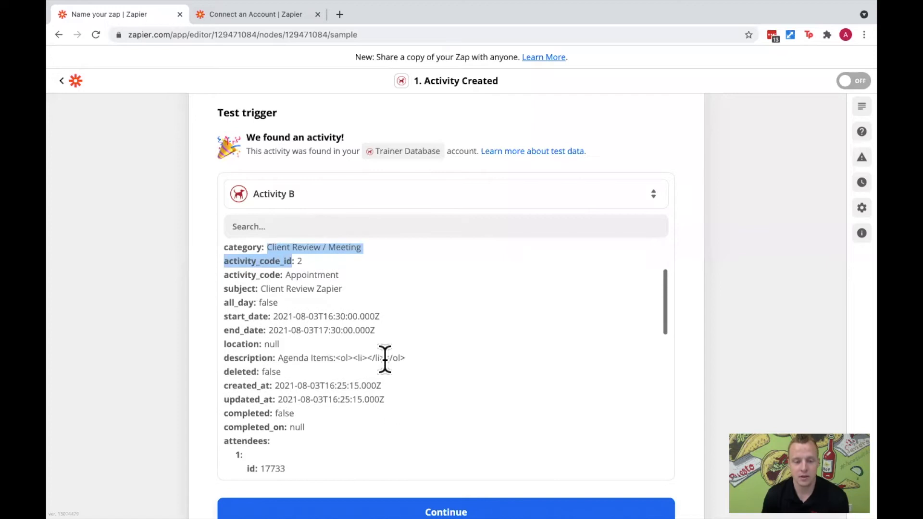
scroll(731, 384, down, 2)
scroll(537, 431, down, 2)
scroll(529, 407, up, 2)
scroll(531, 419, up, 6)
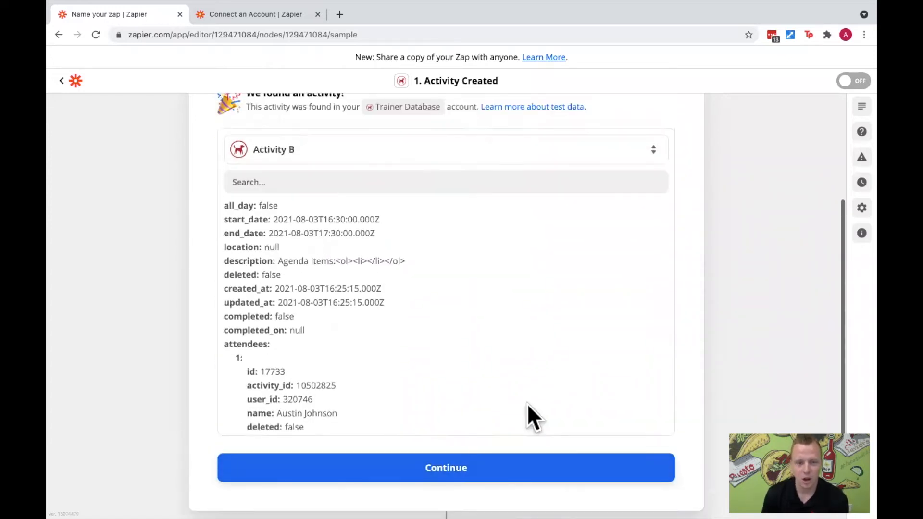
scroll(483, 382, up, 3)
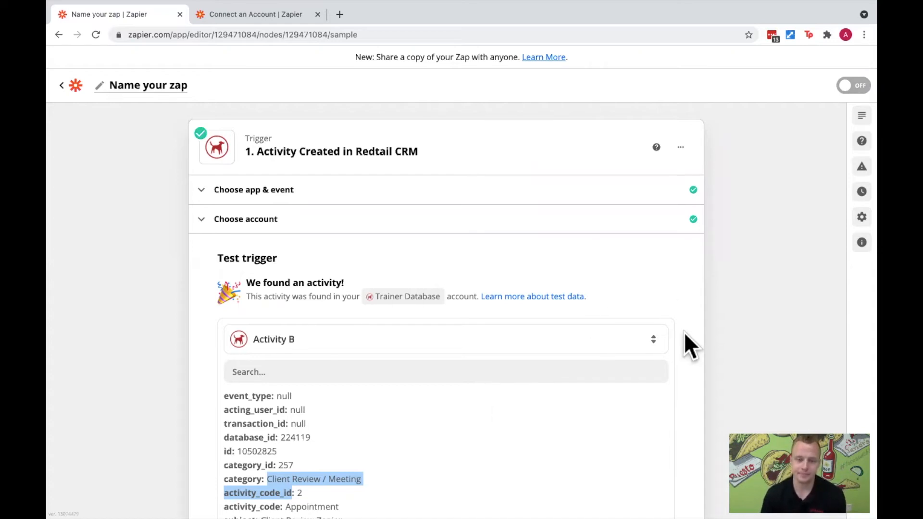
- Highlight the Client Review / Meeting category in the test data and continue with Activity B to the Zap's action step
scroll(668, 317, down, 2)
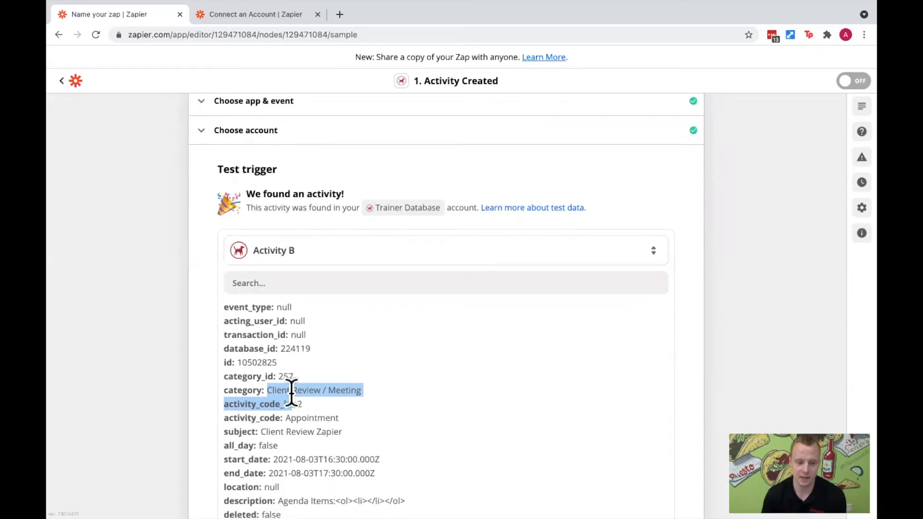
click(268, 390)
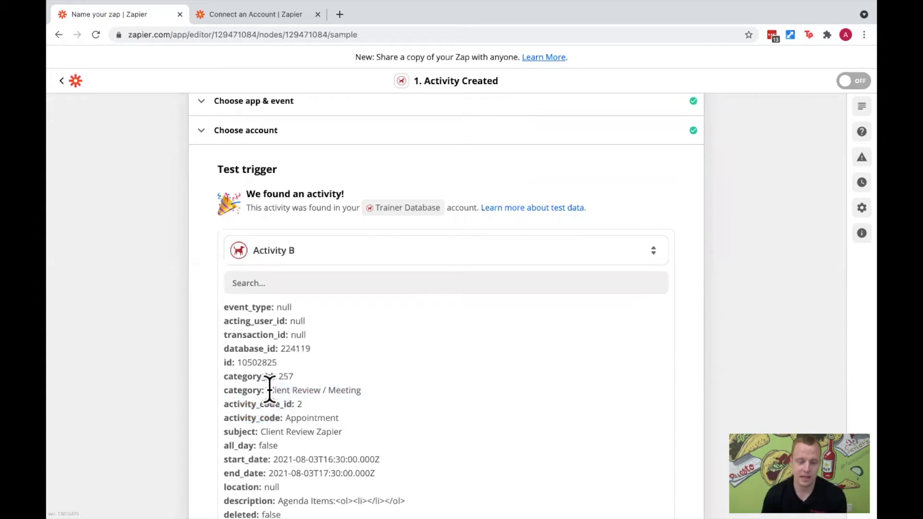
drag(267, 389, 355, 388)
scroll(520, 384, down, 3)
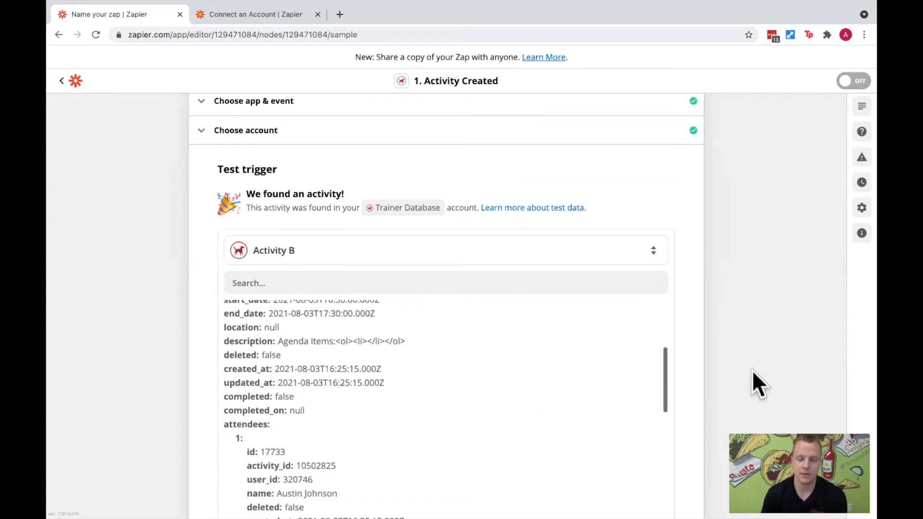
scroll(738, 381, down, 3)
scroll(506, 434, down, 2)
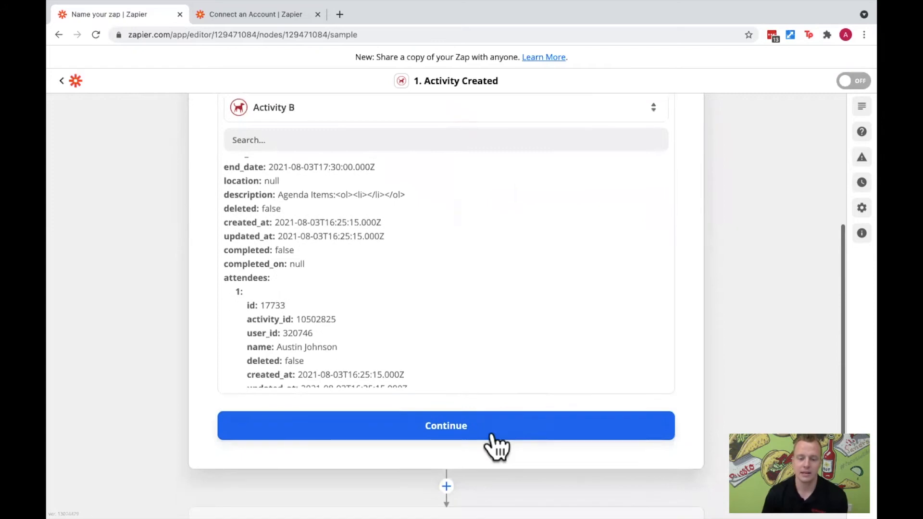
click(470, 365)
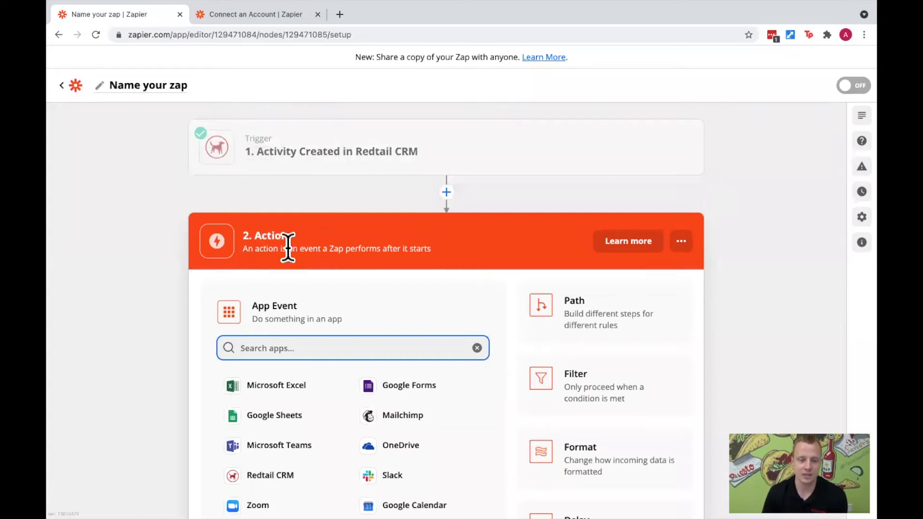
- Choose Zoom as the action app with the Create Meeting event and continue to the account selection
drag(377, 249, 424, 181)
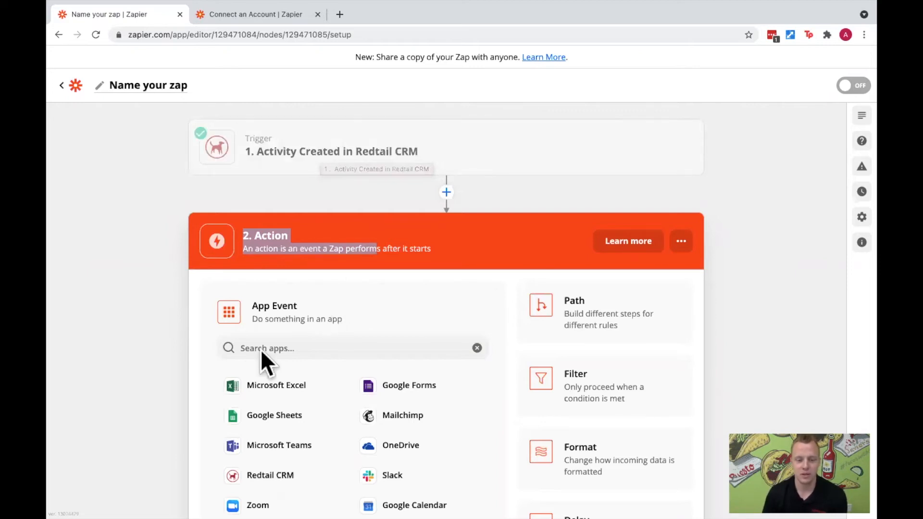
scroll(258, 385, down, 1)
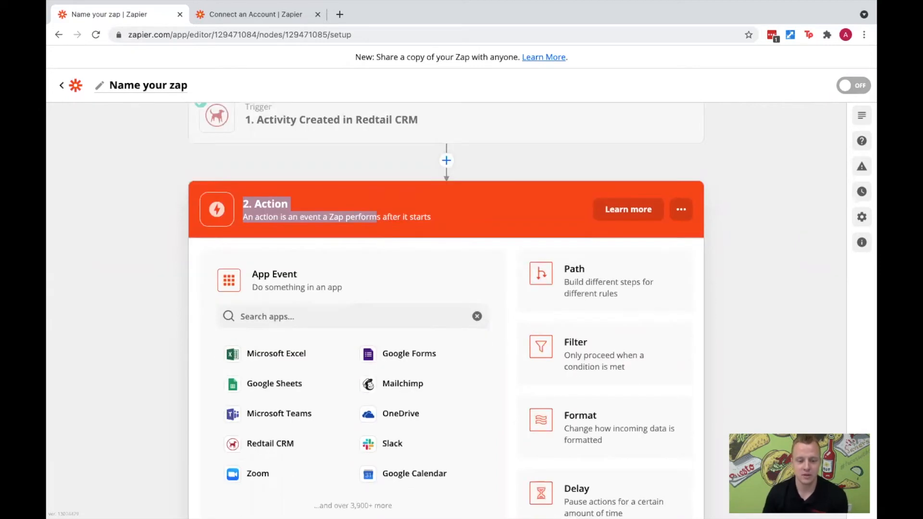
click(272, 475)
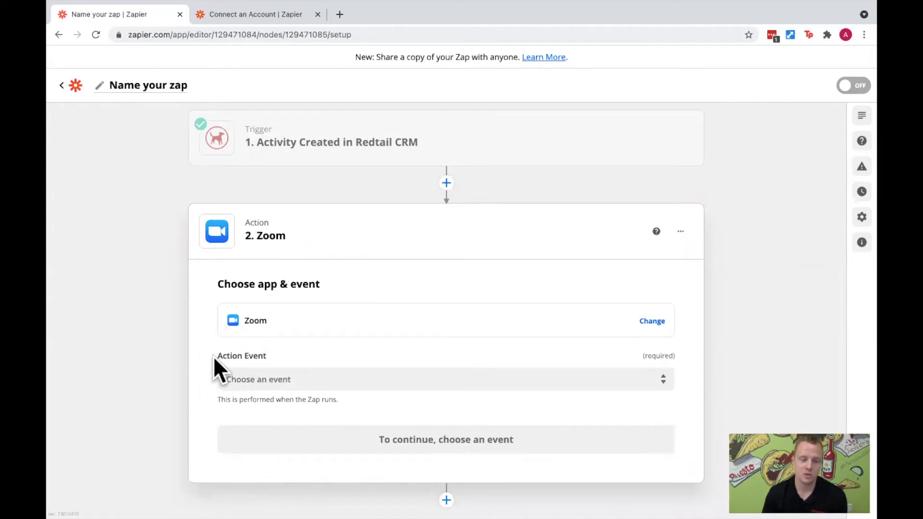
click(553, 374)
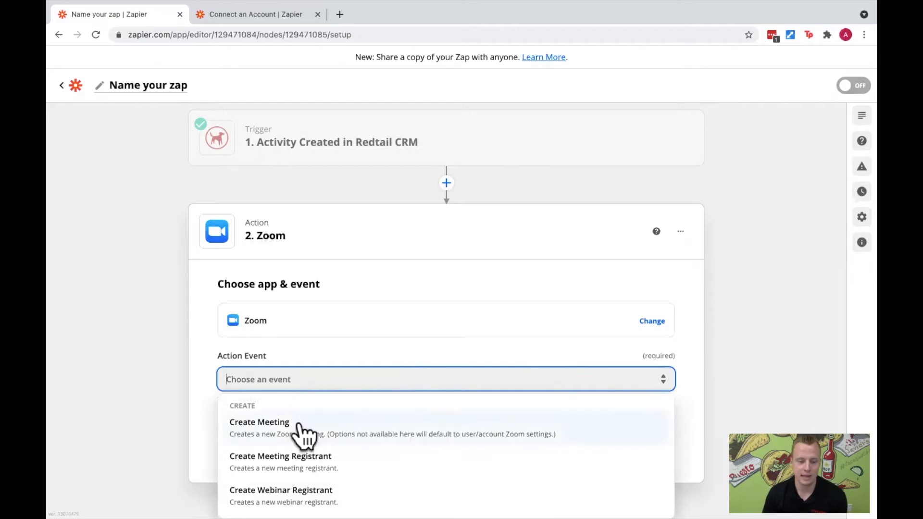
click(301, 431)
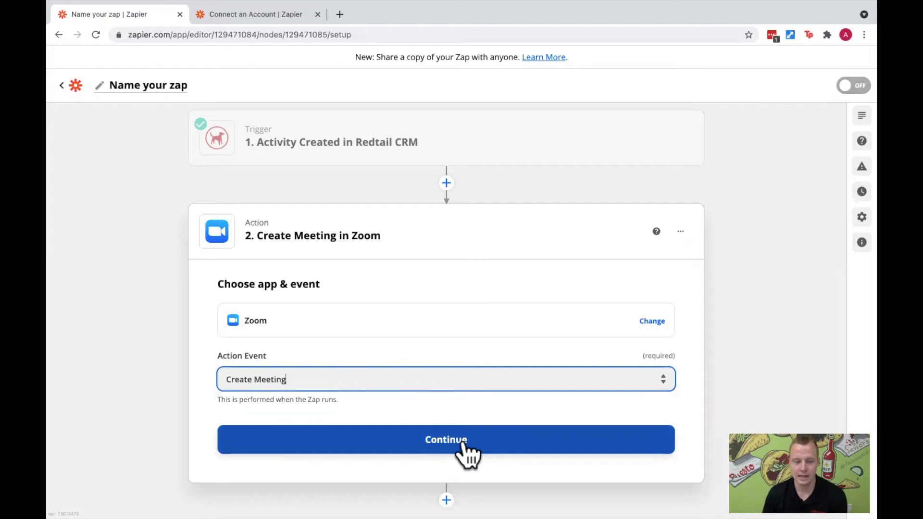
click(463, 443)
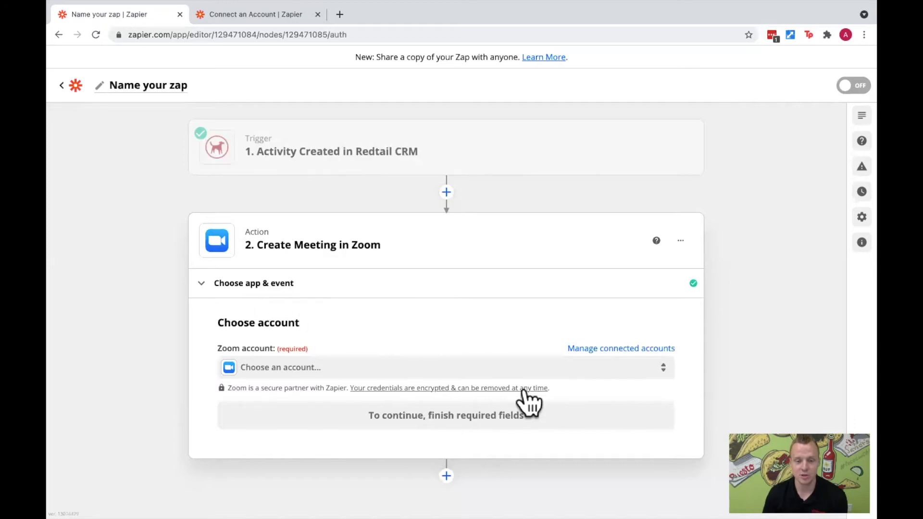
- Choose the already connected Zoom account for the Create Meeting action
click(519, 370)
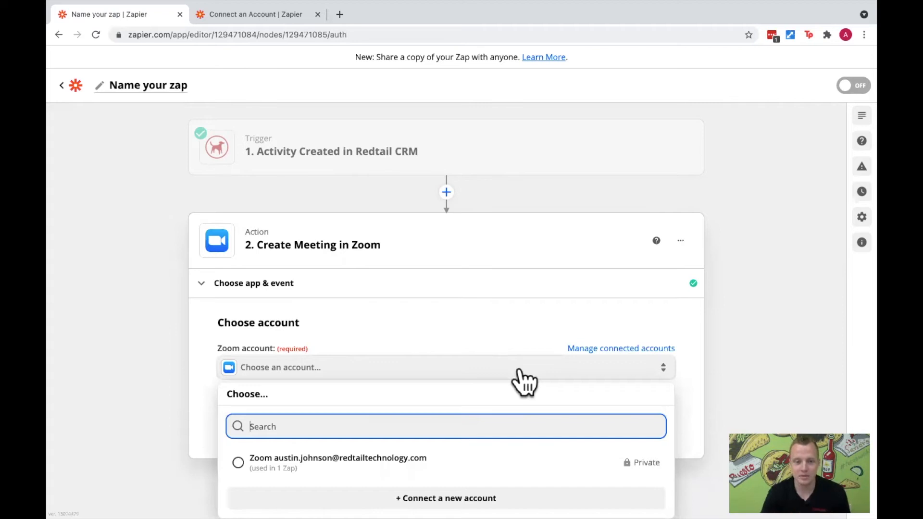
click(361, 474)
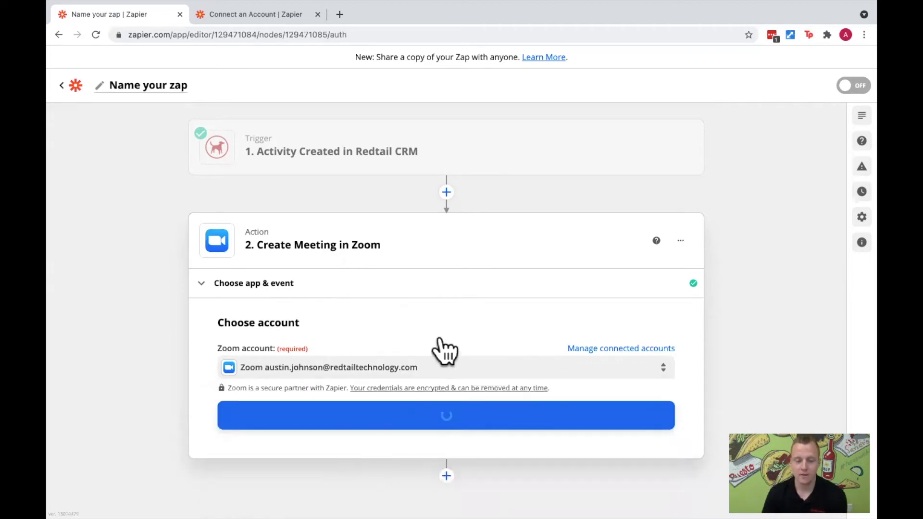
- Start connecting a new Zoom account and examine the permissions on the Zoom authorization page for Zapier
click(541, 367)
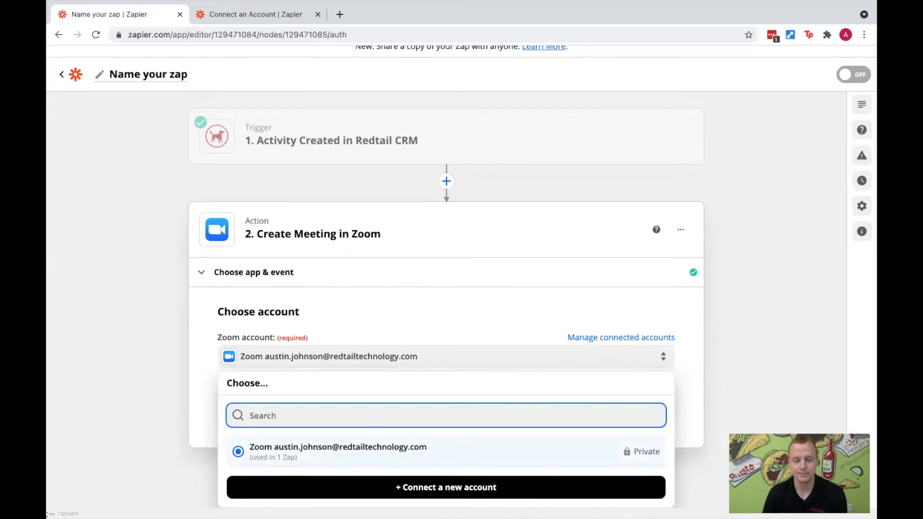
click(432, 480)
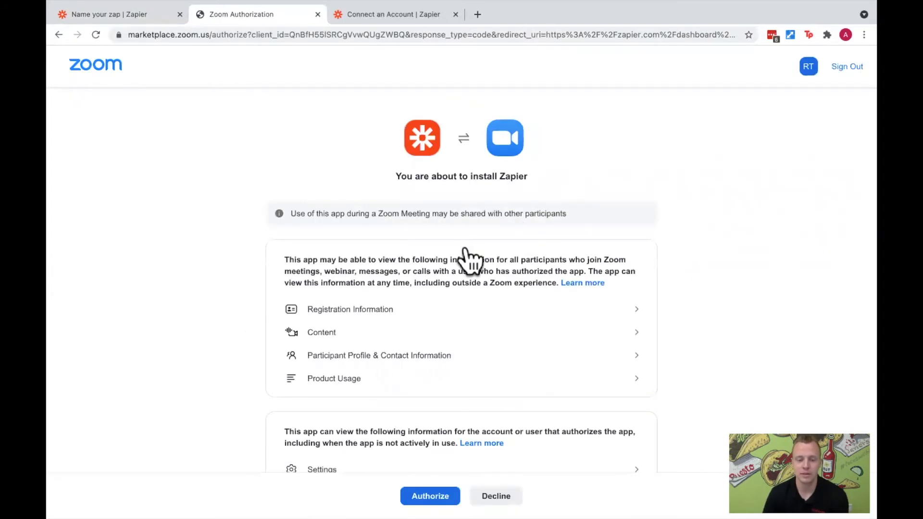
scroll(447, 337, down, 2)
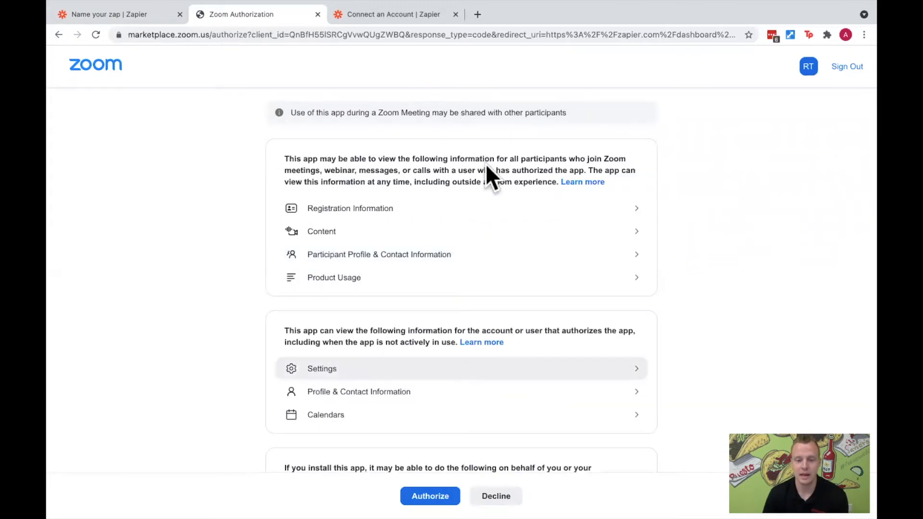
scroll(494, 252, up, 2)
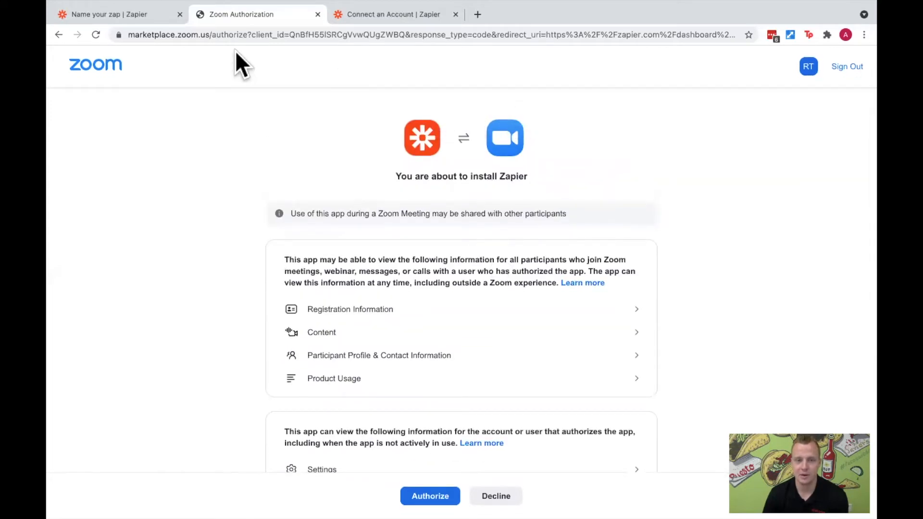
- Close the Zoom authorization page and continue the Create Meeting action with the already connected Zoom account
click(306, 16)
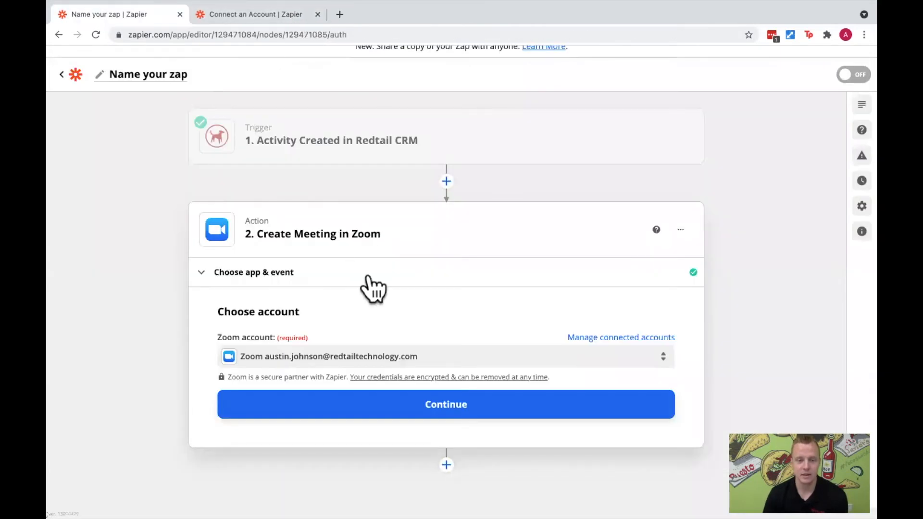
click(427, 408)
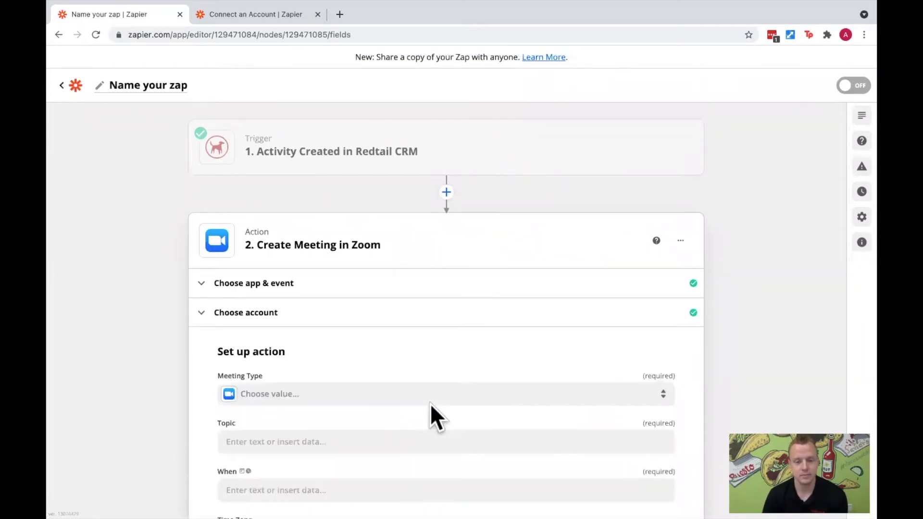
- Set the Meeting Type of the Create Meeting action to Meeting
scroll(375, 359, down, 2)
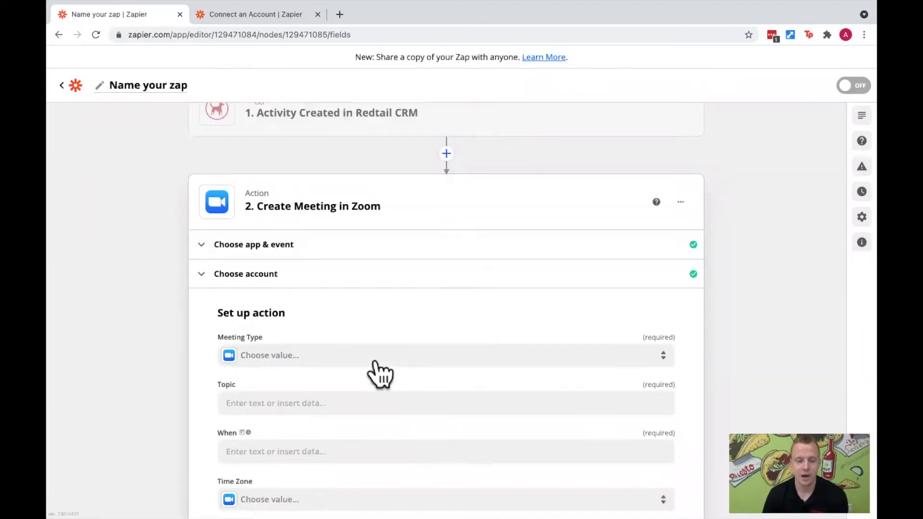
scroll(380, 347, up, 2)
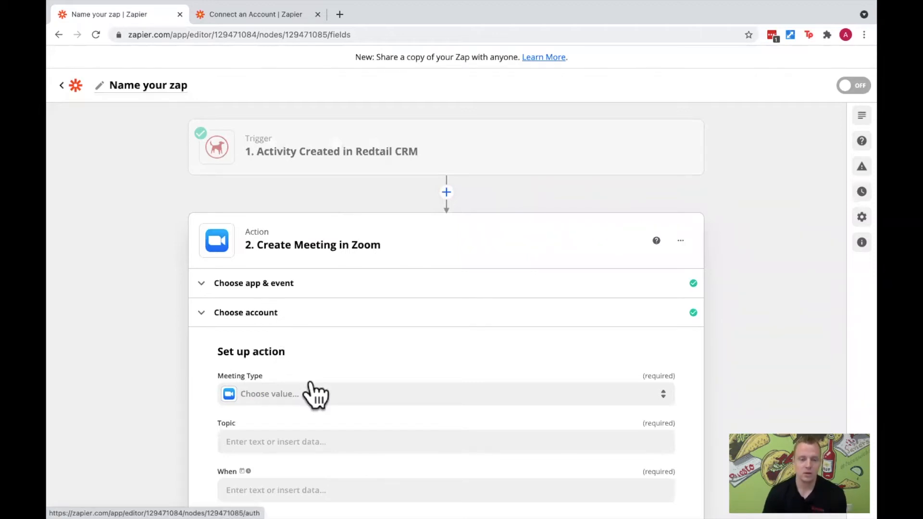
scroll(298, 356, down, 3)
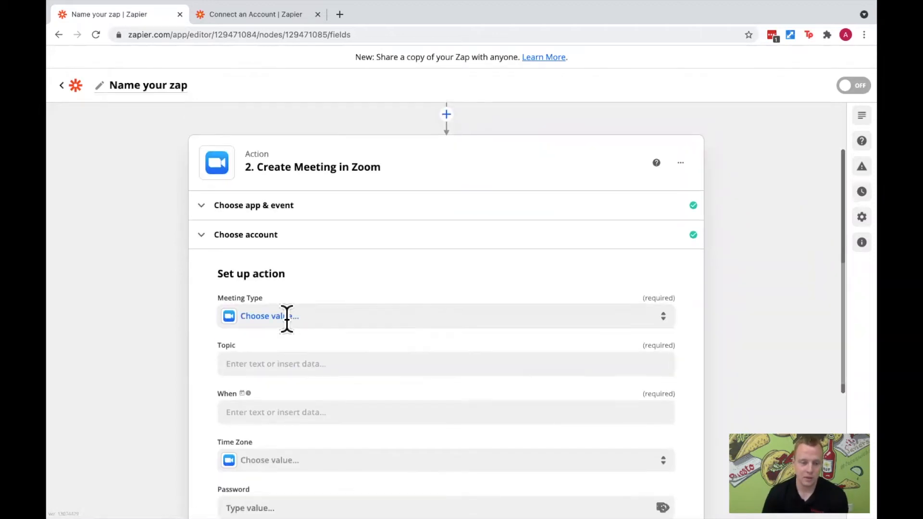
click(282, 319)
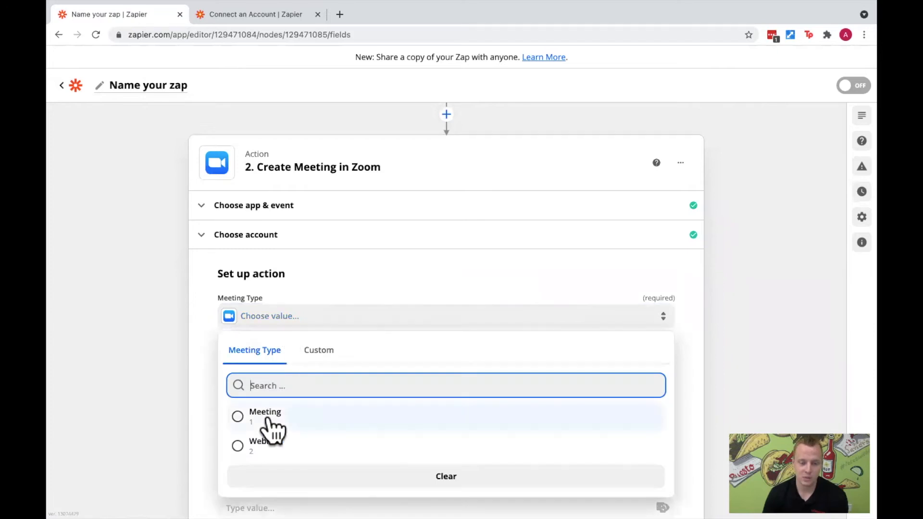
click(269, 418)
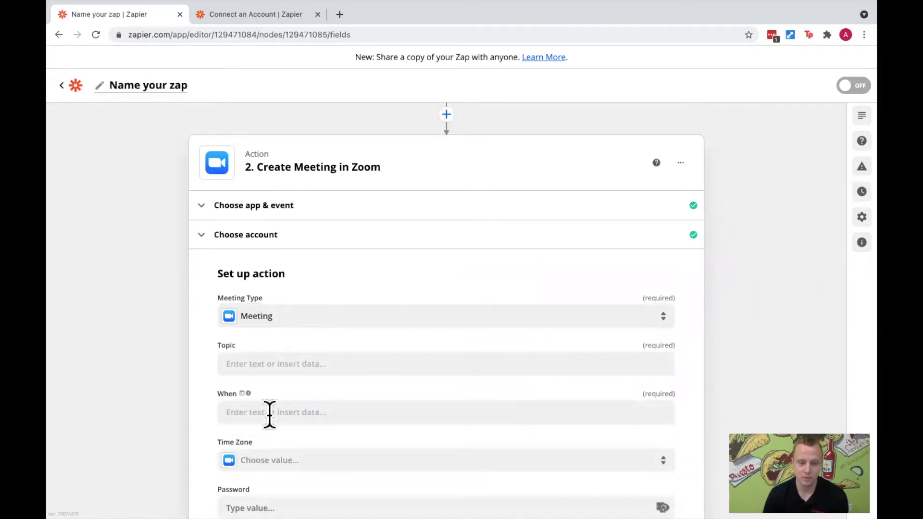
- Map the meeting's Topic to the Subject of the Redtail CRM activity, chosen from the full list of trigger data
click(275, 368)
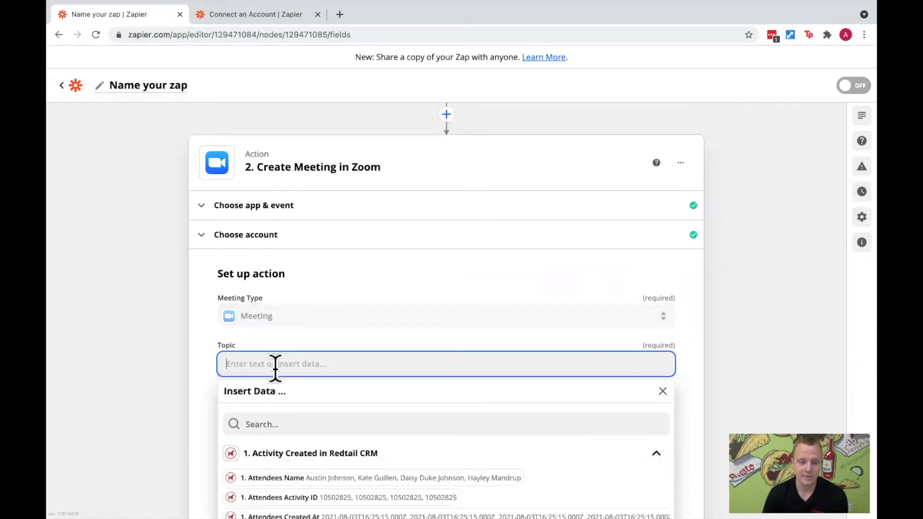
scroll(296, 322, up, 1)
scroll(293, 327, up, 1)
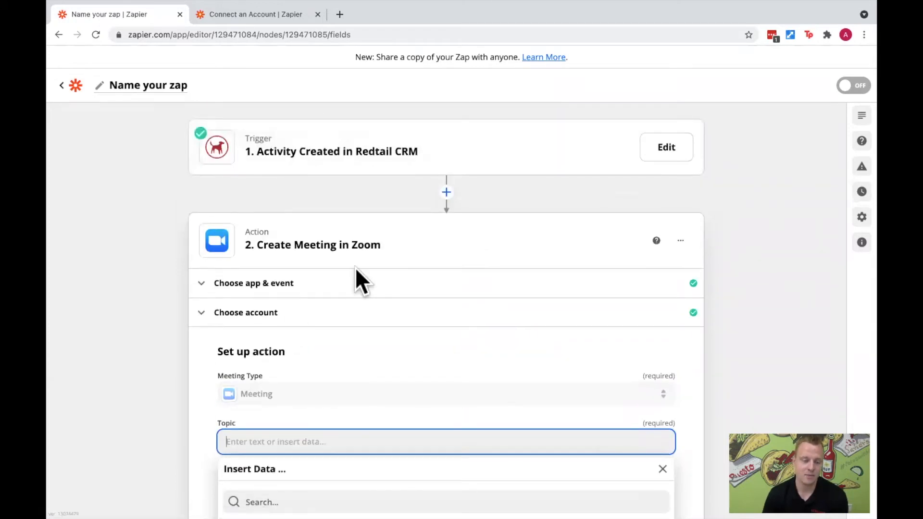
scroll(394, 382, down, 2)
scroll(393, 370, down, 4)
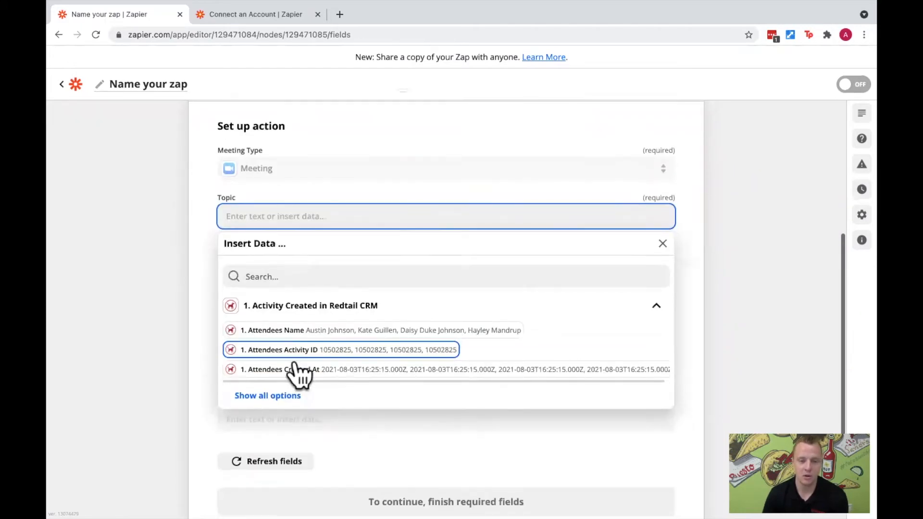
scroll(302, 372, down, 1)
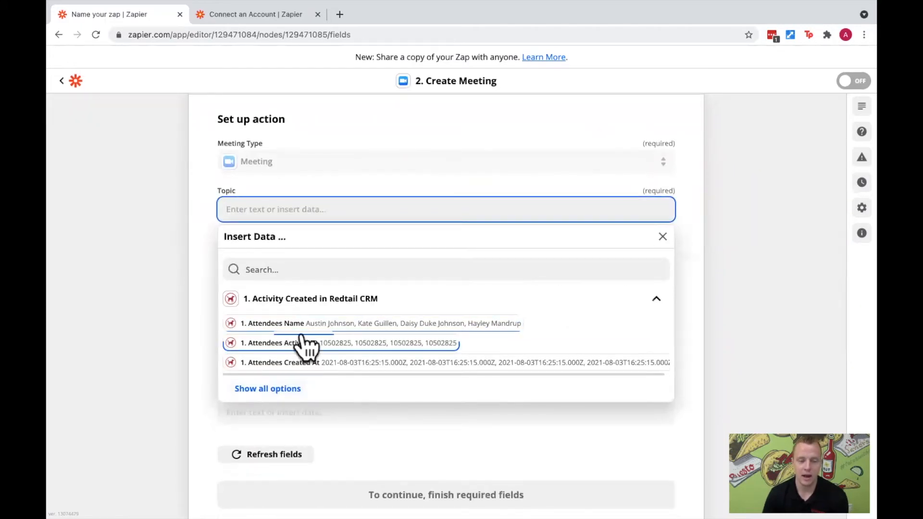
click(297, 390)
scroll(314, 346, down, 1)
scroll(314, 343, down, 1)
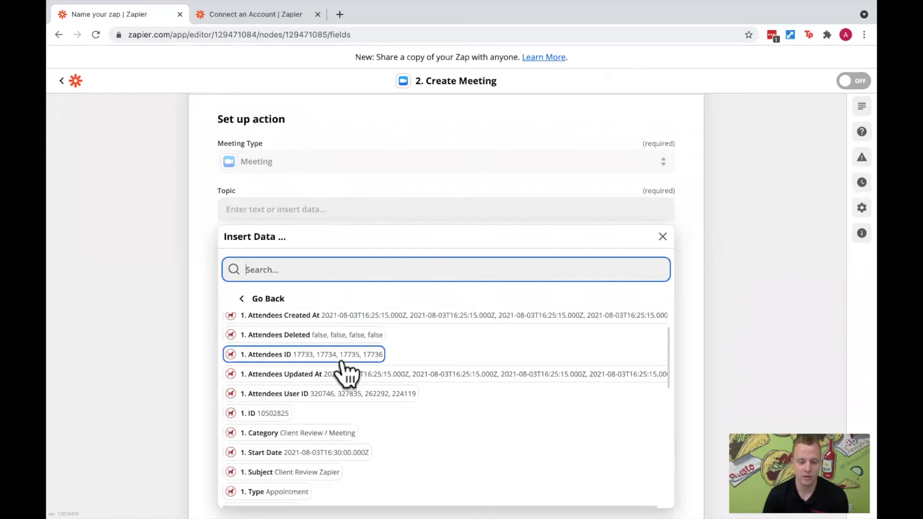
scroll(350, 375, down, 1)
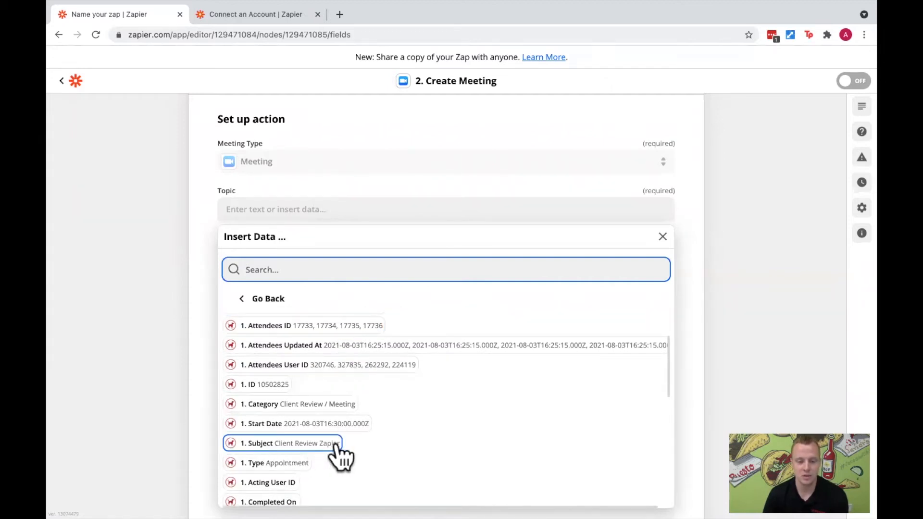
click(335, 445)
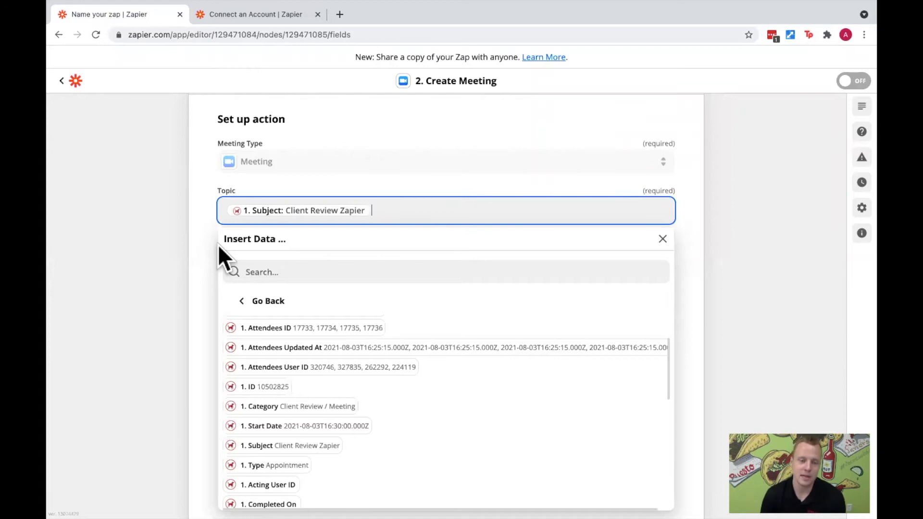
scroll(306, 216, up, 5)
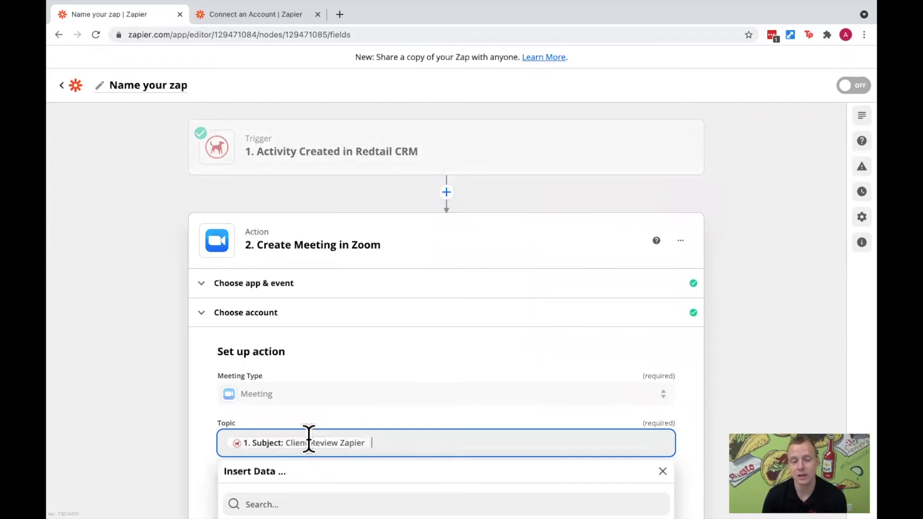
click(462, 424)
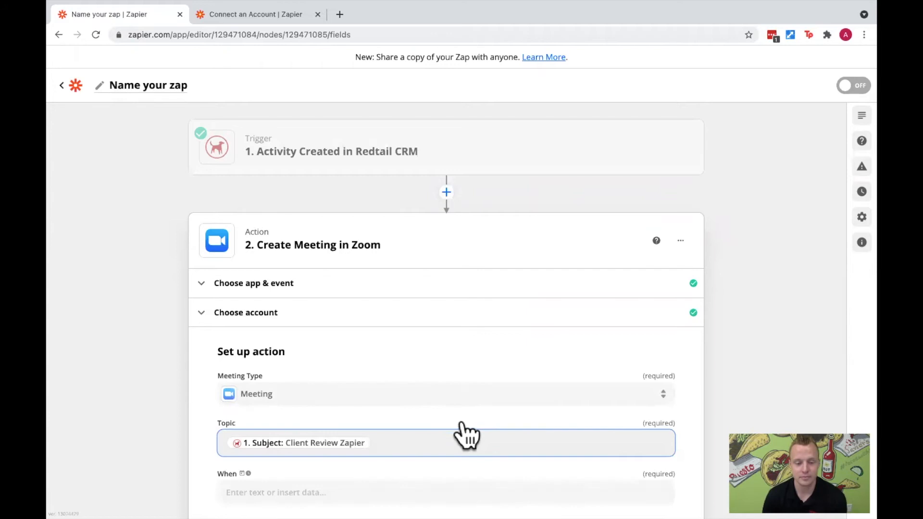
- Map the meeting's When field to the Start Date of the Redtail CRM activity
scroll(462, 420, down, 1)
scroll(460, 418, down, 2)
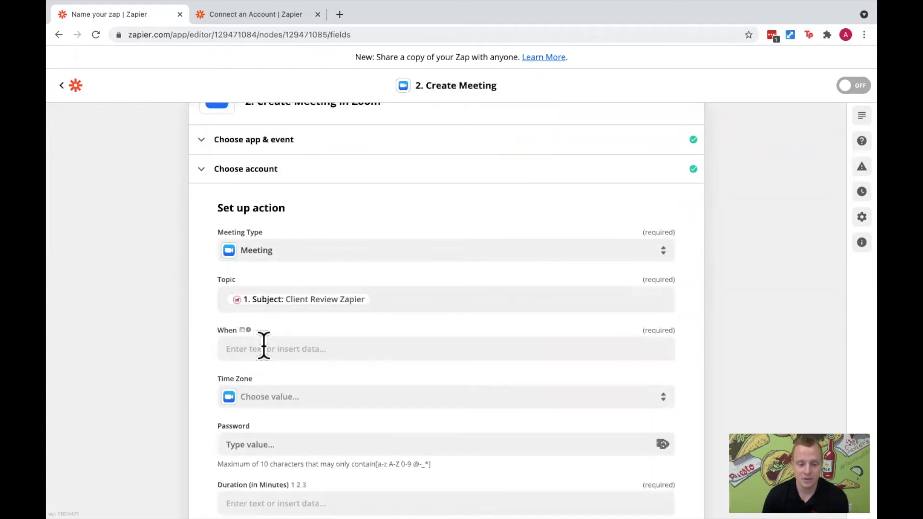
click(264, 345)
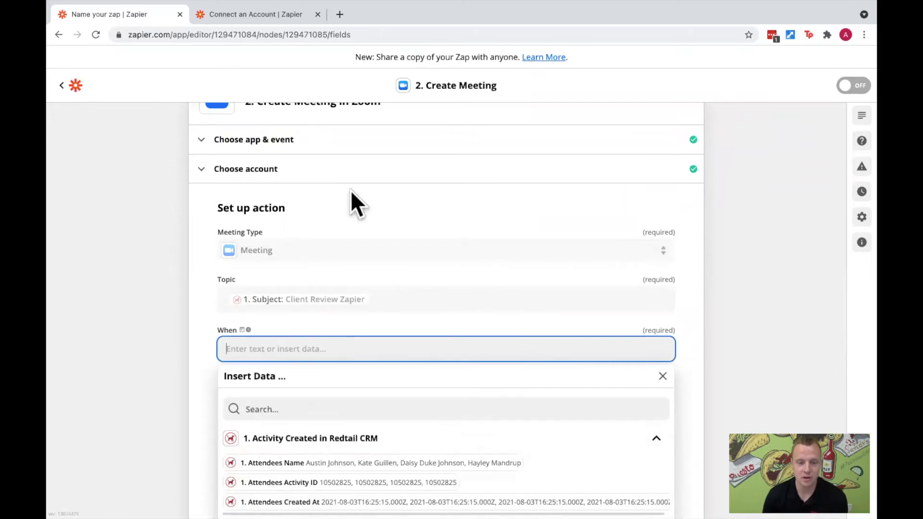
scroll(368, 433, down, 2)
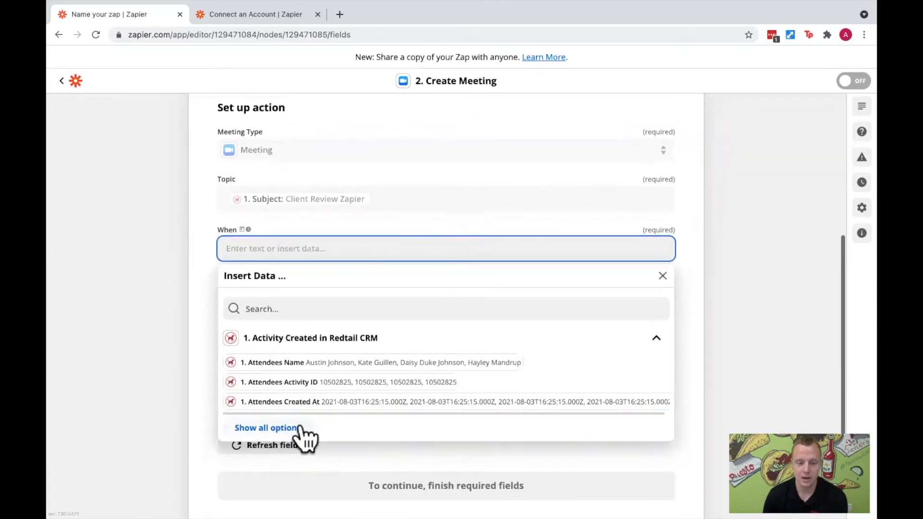
click(299, 437)
scroll(343, 433, down, 1)
scroll(345, 432, down, 2)
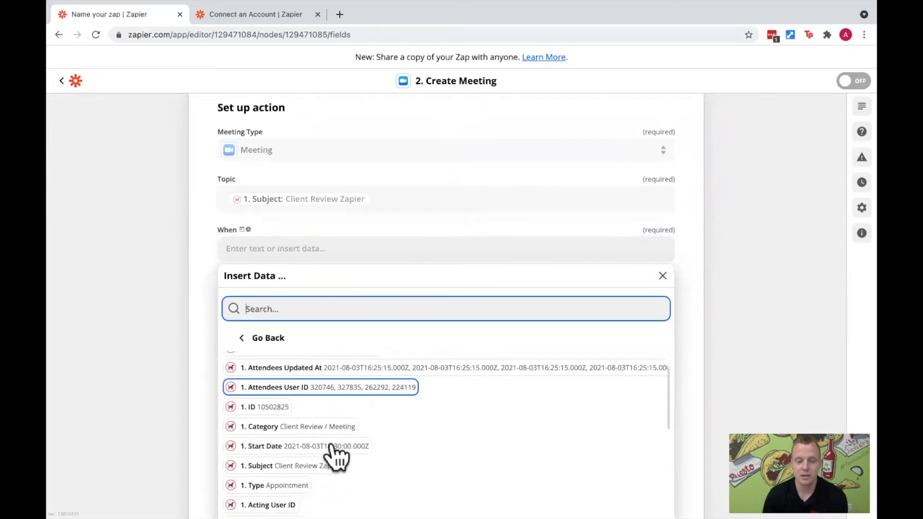
click(340, 448)
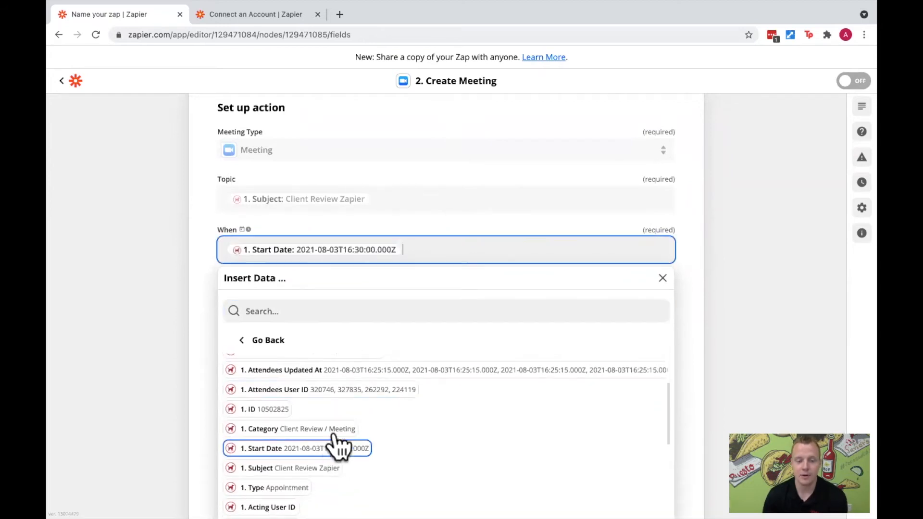
click(201, 287)
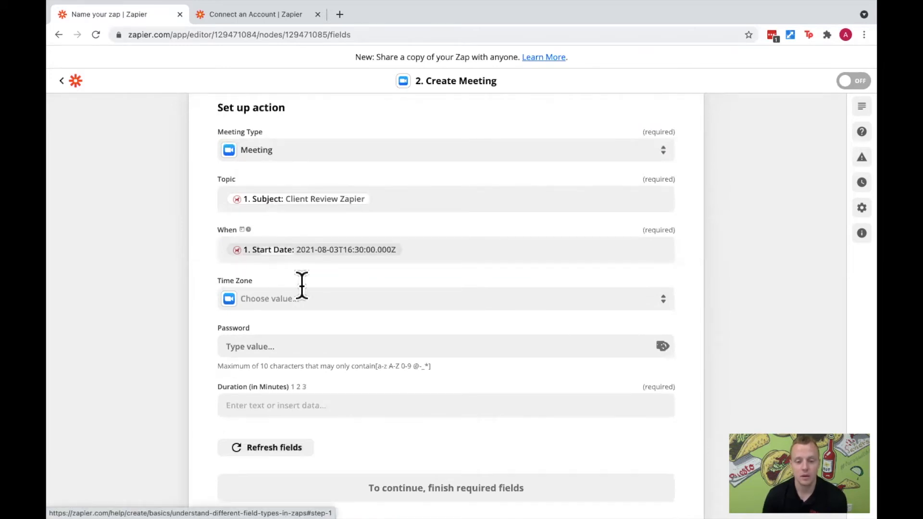
- Set the meeting's time zone to (GMT-7:00) Pacific Time (US and Canada)
click(329, 307)
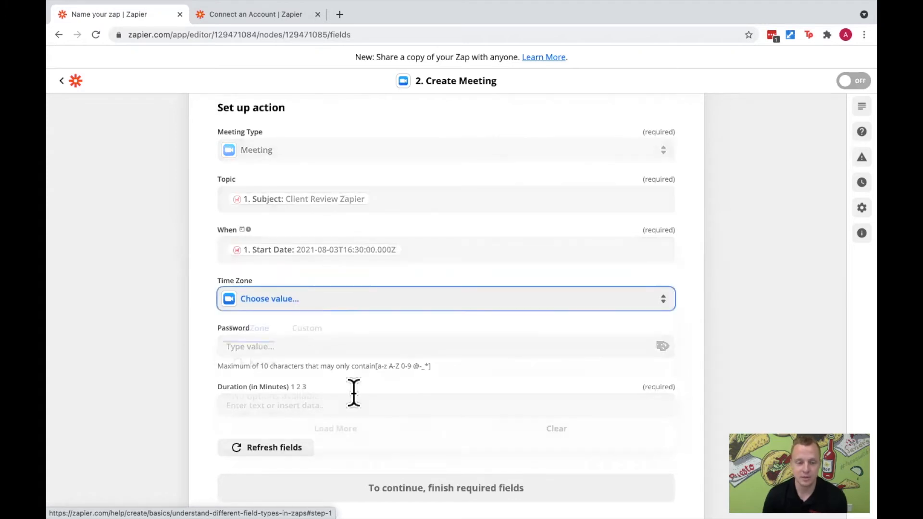
scroll(339, 419, down, 6)
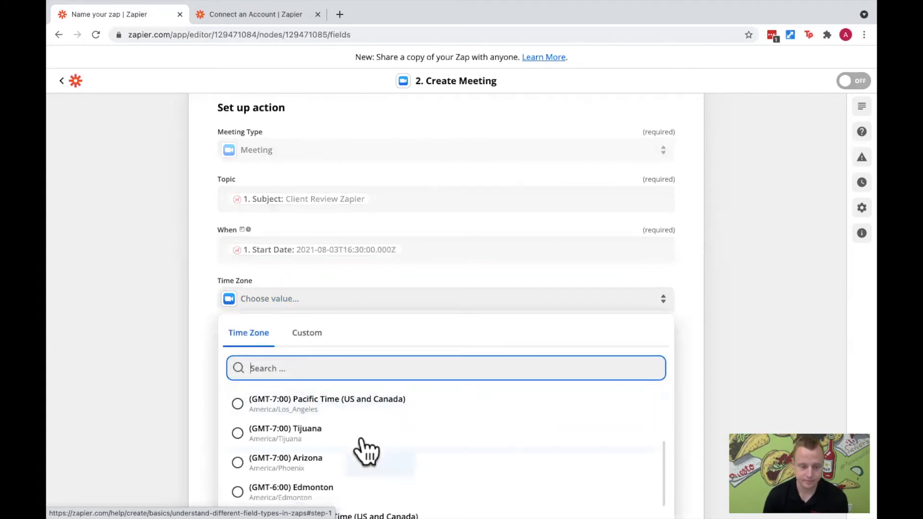
click(358, 406)
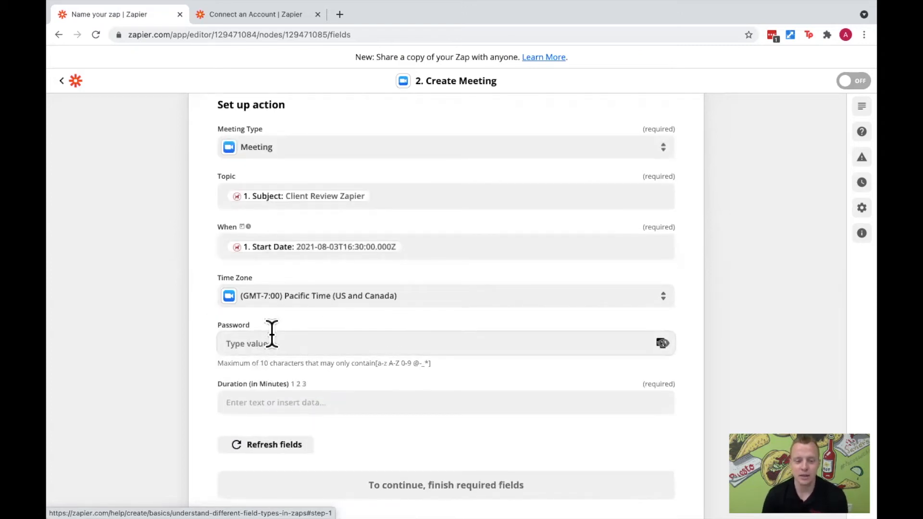
- Set the meeting duration to 90 minutes, leaving the password empty, and continue to the action test
scroll(270, 330, down, 1)
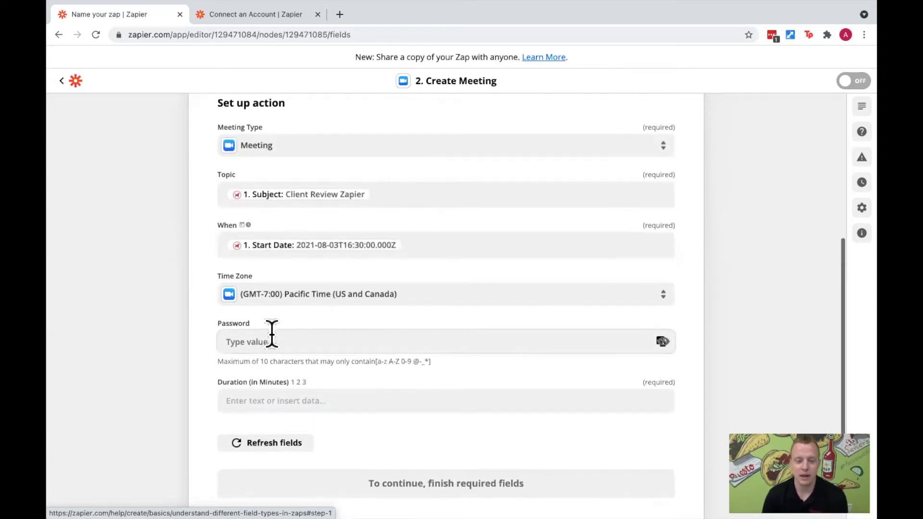
click(294, 391)
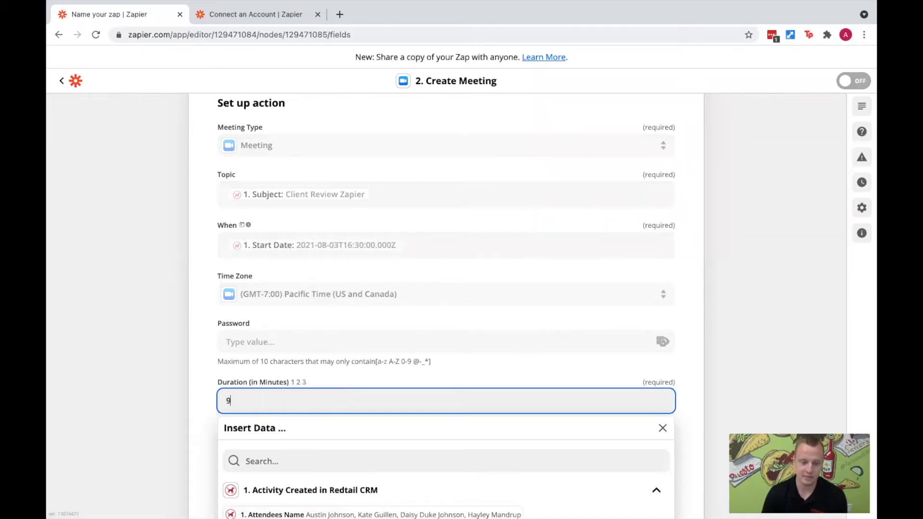
click(194, 391)
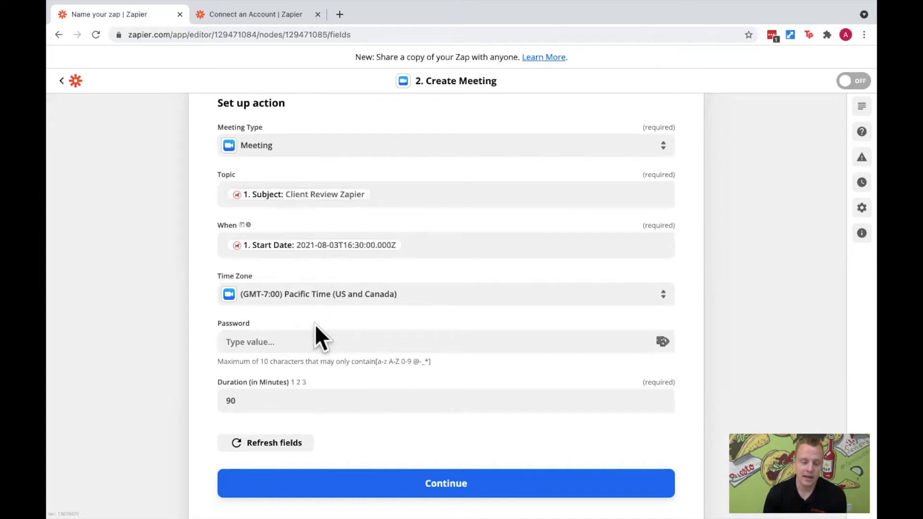
click(405, 471)
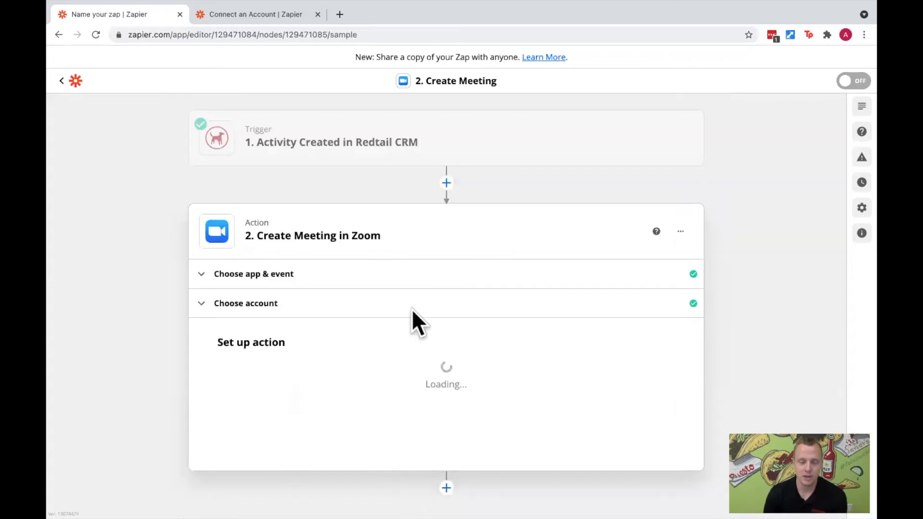
- Test and review the Create Meeting action and highlight the confirmation message about the meeting sent to Zoom
scroll(445, 399, down, 4)
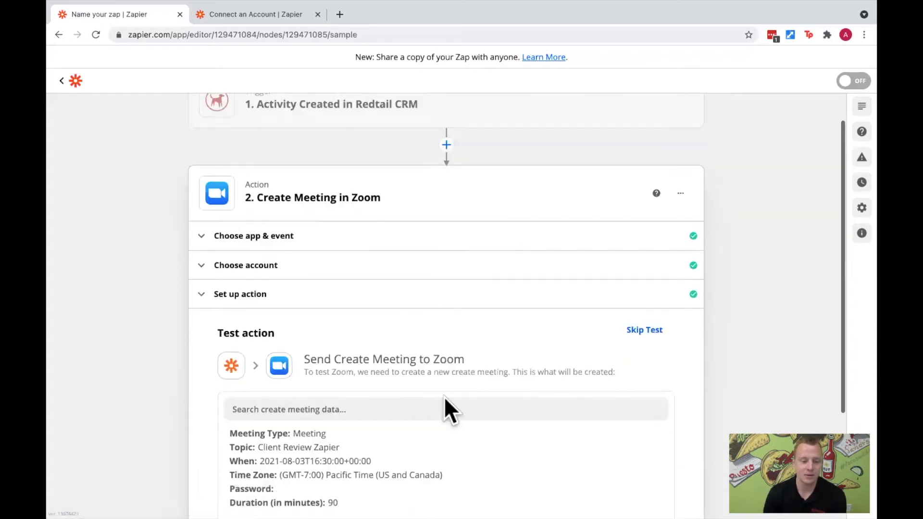
scroll(445, 399, down, 2)
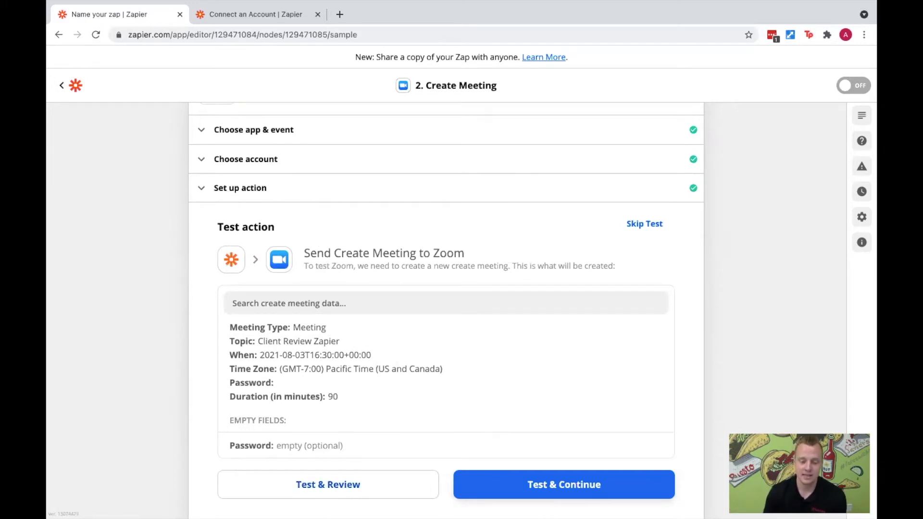
click(403, 483)
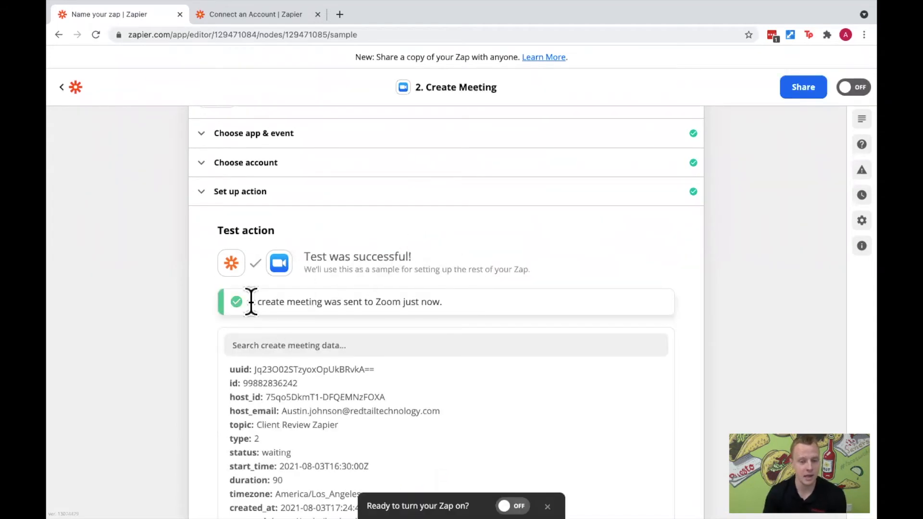
drag(253, 303, 441, 302)
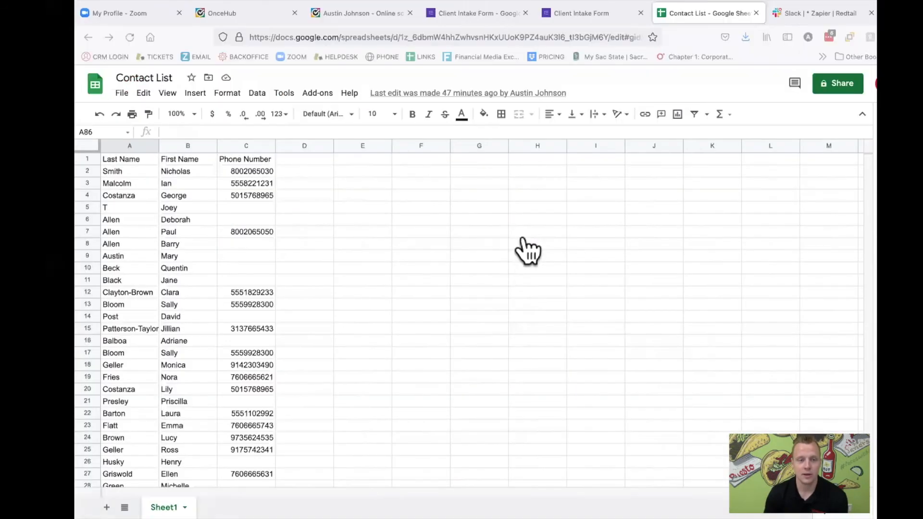
- Switch to the Zoom web portal and open the upcoming meetings to check for the Client Review Zapier meeting
click(95, 20)
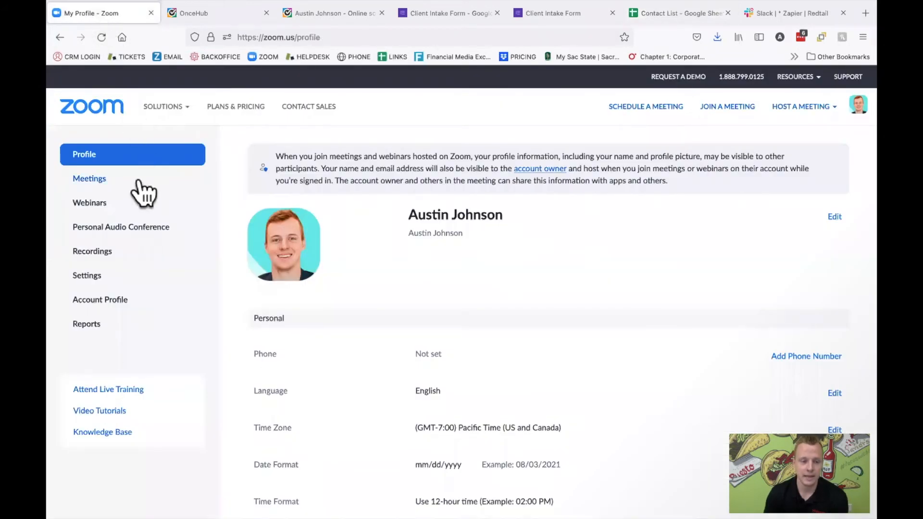
click(109, 179)
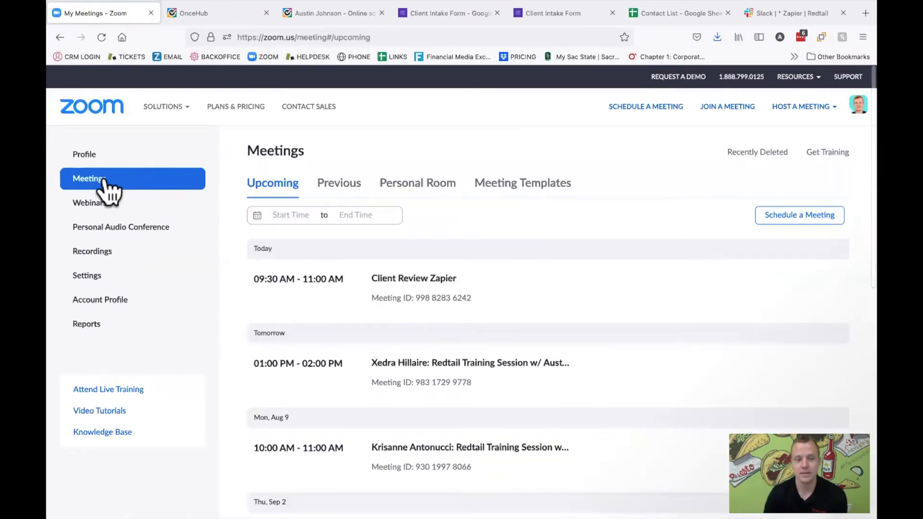
- Open the Client Review Zapier meeting, review its topic, time and invite link, and return to the upcoming meetings list
mouse_move(354, 279)
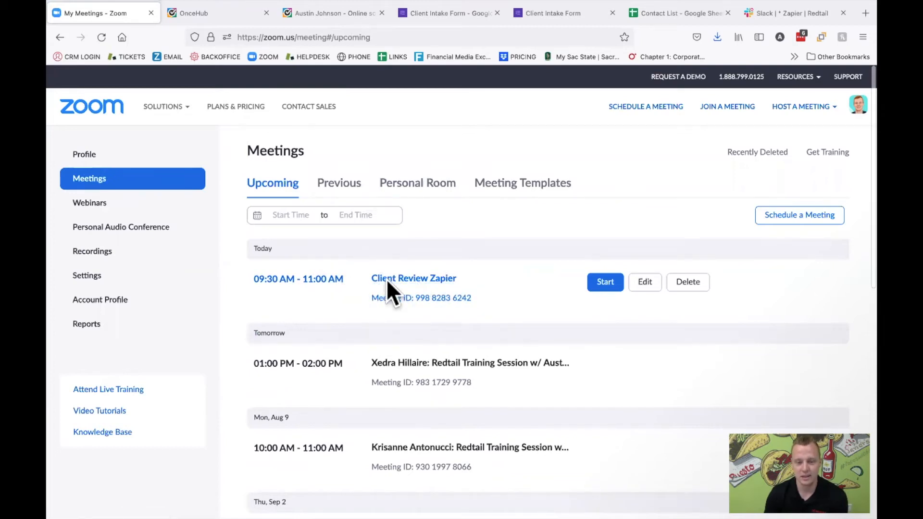
click(423, 280)
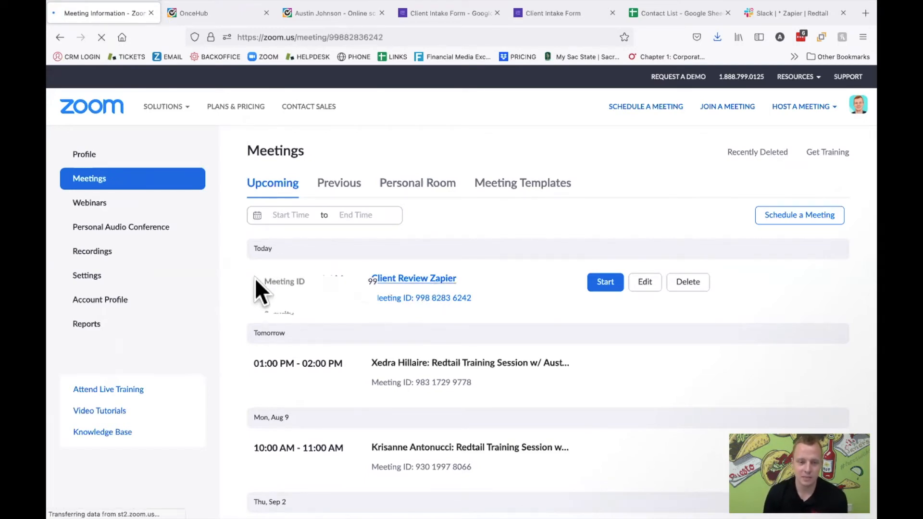
drag(369, 188, 428, 190)
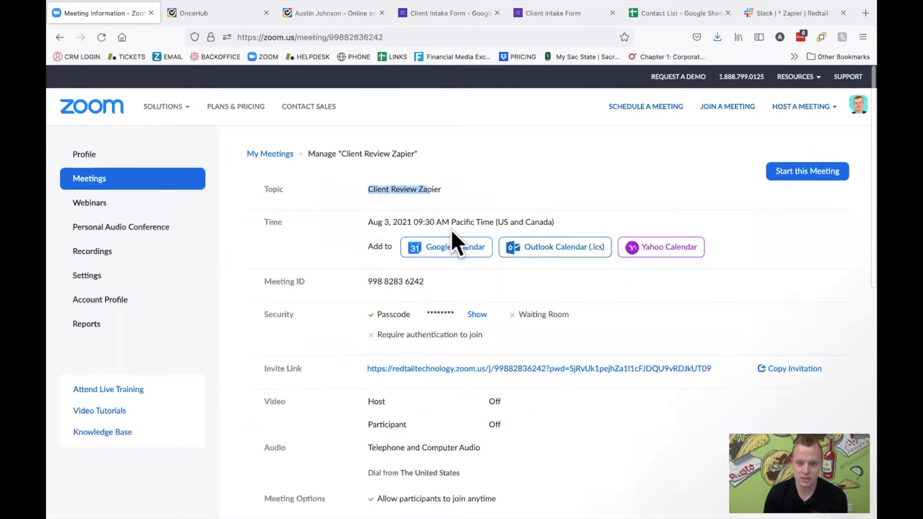
scroll(493, 302, down, 3)
scroll(495, 299, up, 3)
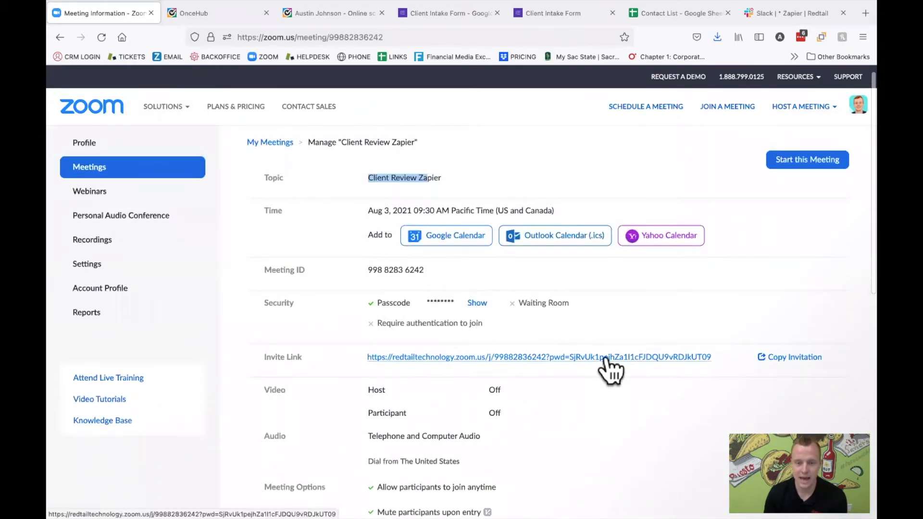
scroll(606, 354, down, 3)
scroll(606, 353, up, 4)
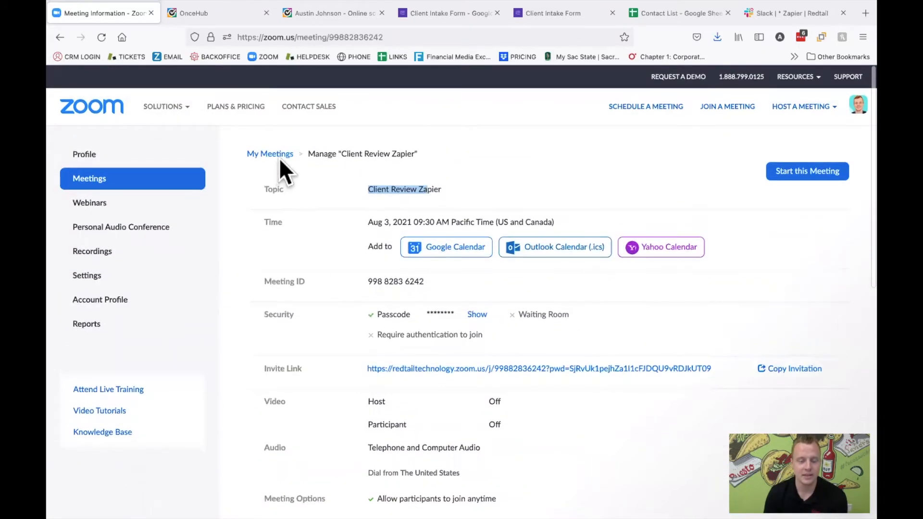
click(278, 154)
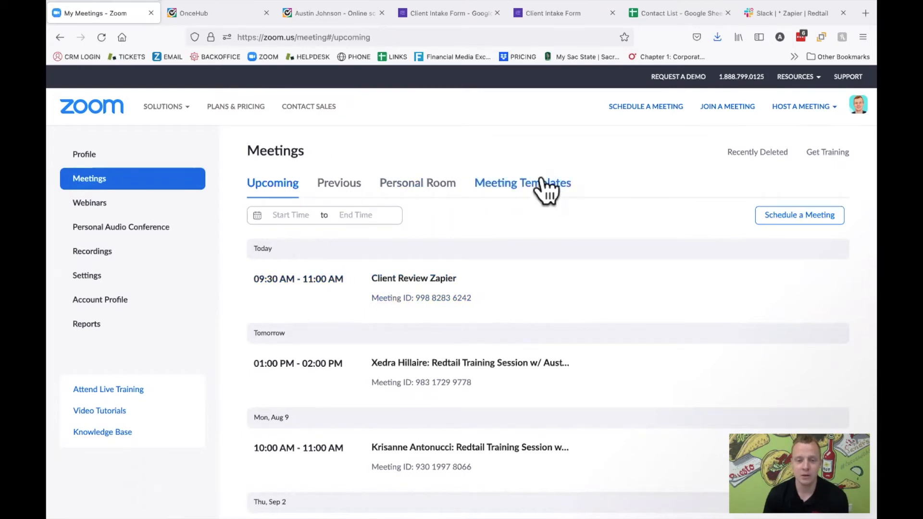
- Switch back to the Zapier editor and review the meeting data returned by the Create Meeting test
key(ctrl+Left)
key(ctrl+Left)
key(ctrl+Right)
key(ctrl+Left)
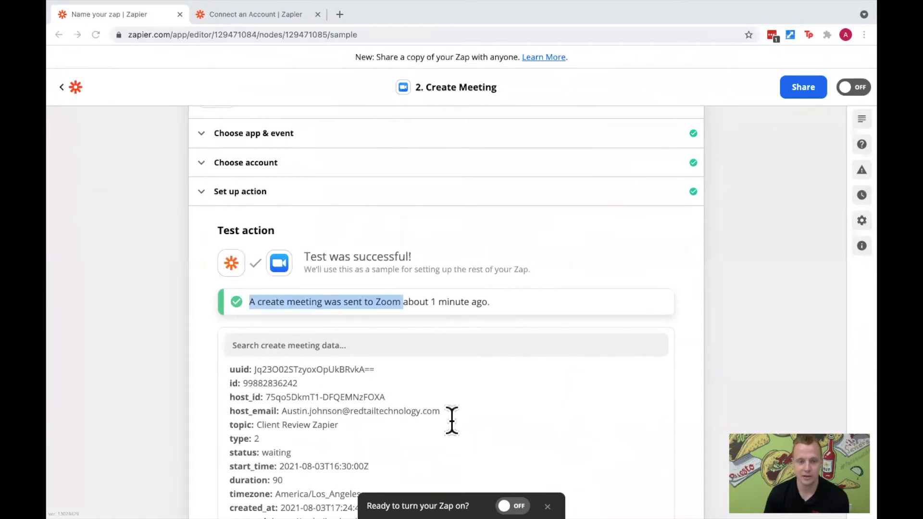
scroll(451, 421, down, 3)
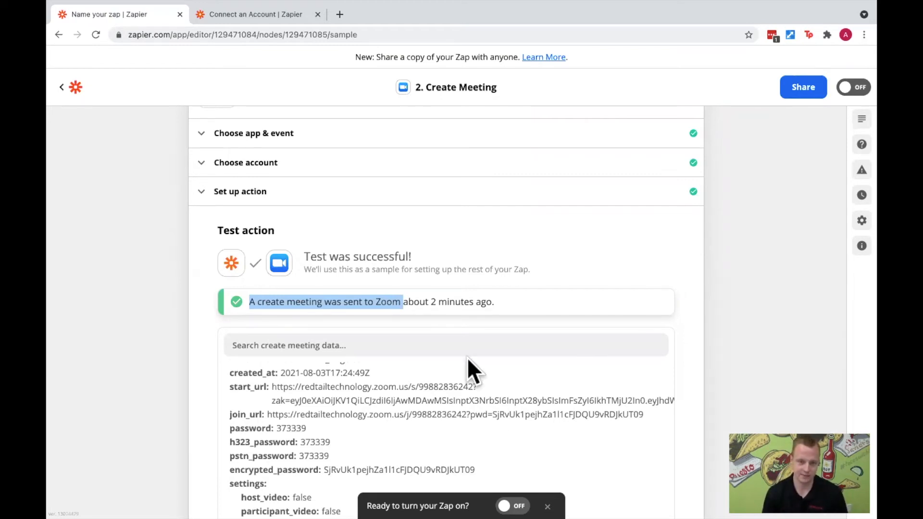
scroll(460, 279, up, 3)
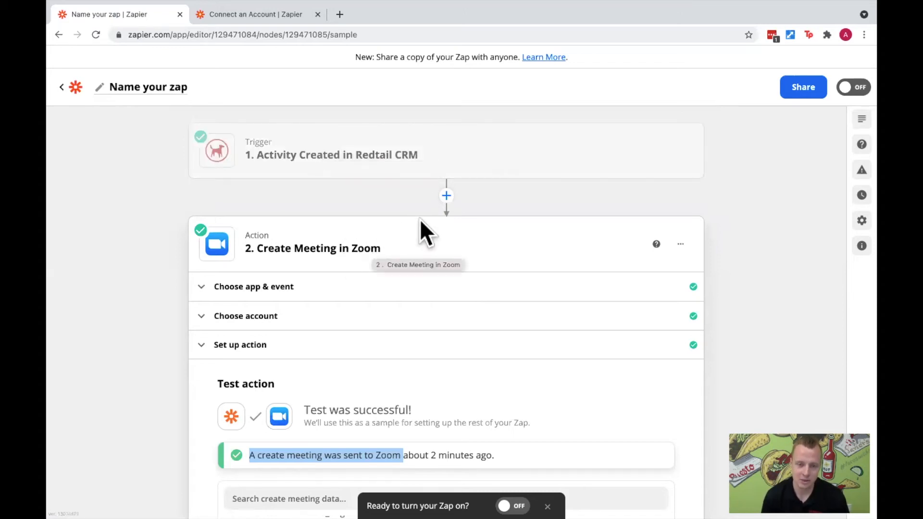
- Insert a Filter step between the Redtail CRM trigger and the Create Meeting in Zoom action
click(446, 197)
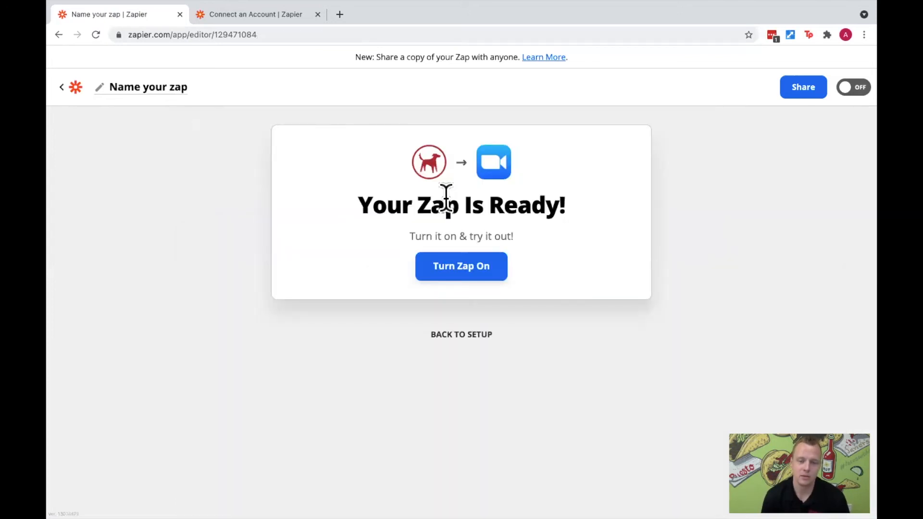
click(446, 331)
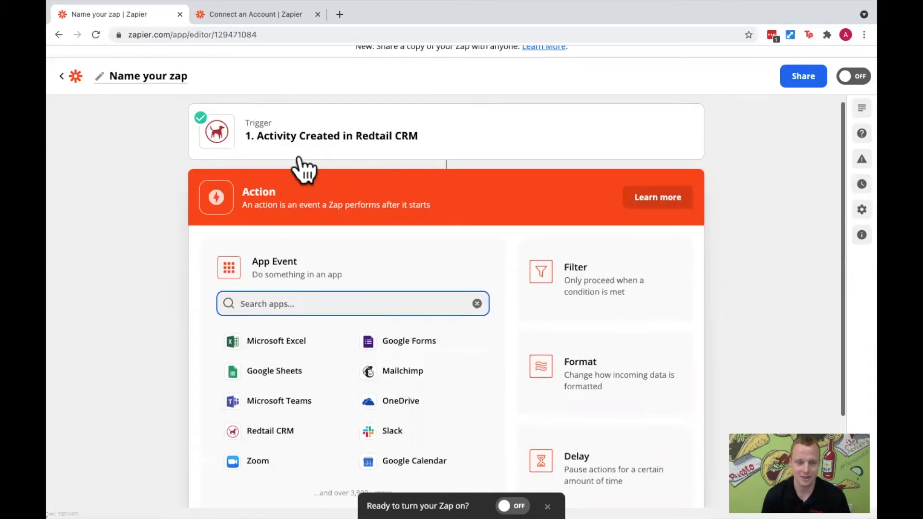
scroll(411, 217, down, 1)
scroll(410, 217, down, 2)
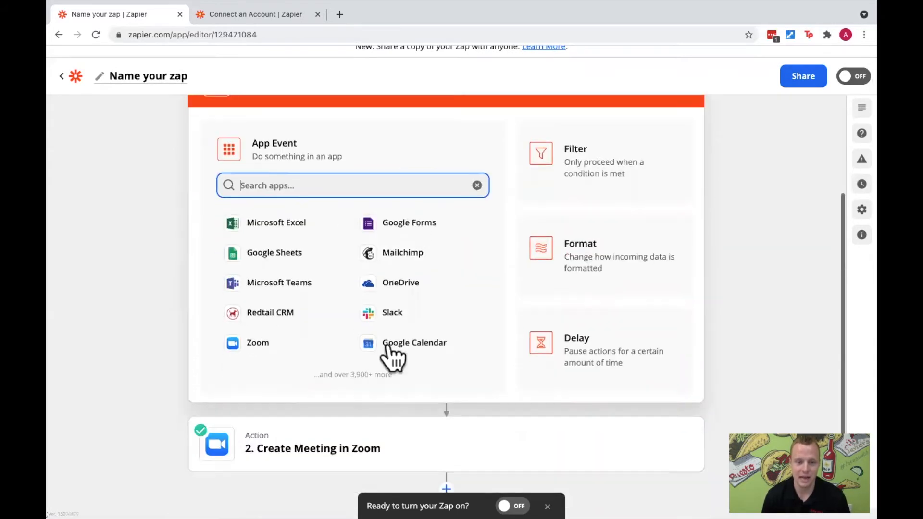
scroll(384, 224, up, 2)
scroll(385, 224, up, 1)
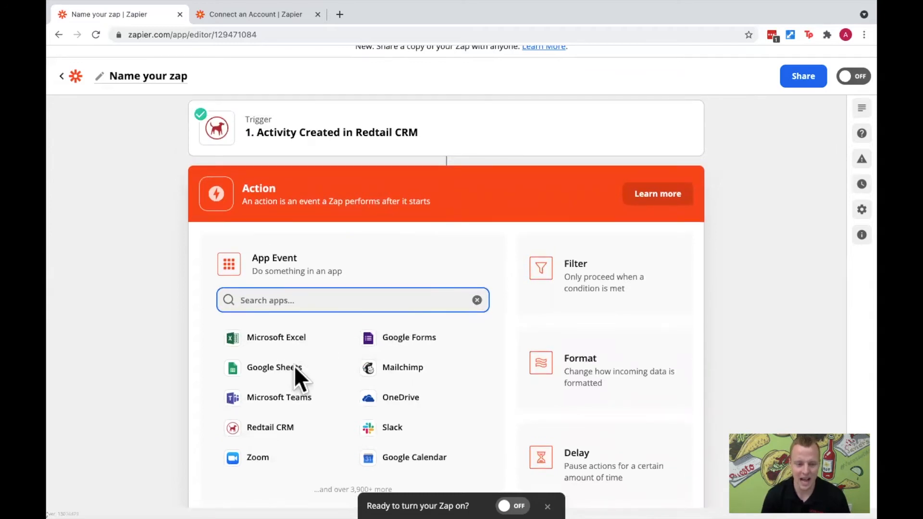
click(595, 277)
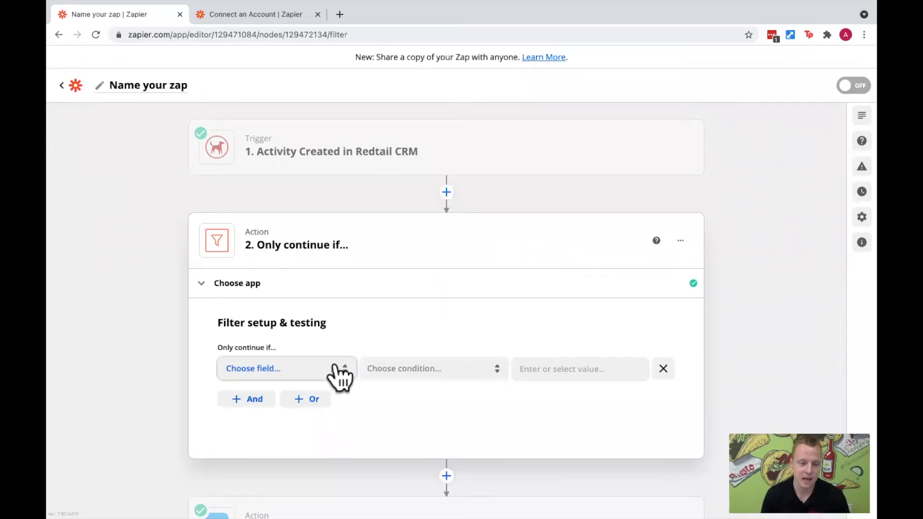
- Choose the Redtail activity's Type as the field that the filter checks
click(349, 366)
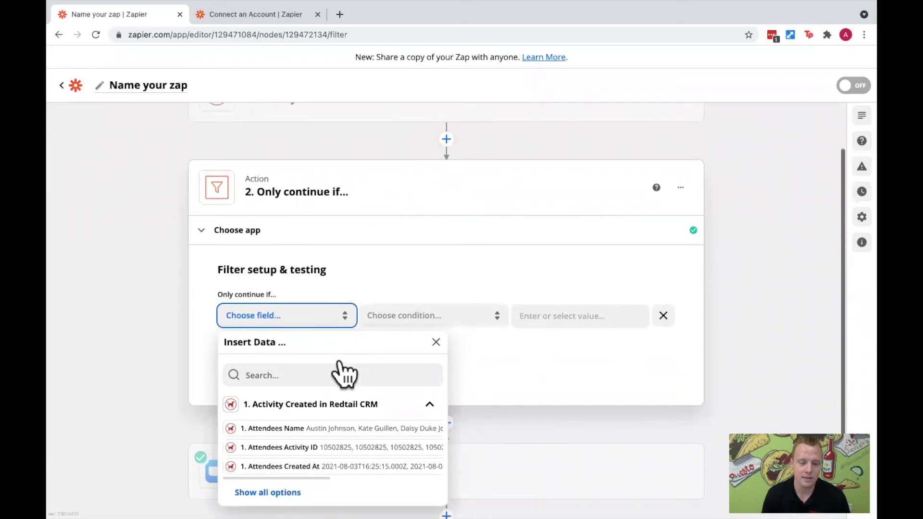
click(268, 479)
scroll(370, 448, down, 3)
scroll(369, 438, down, 4)
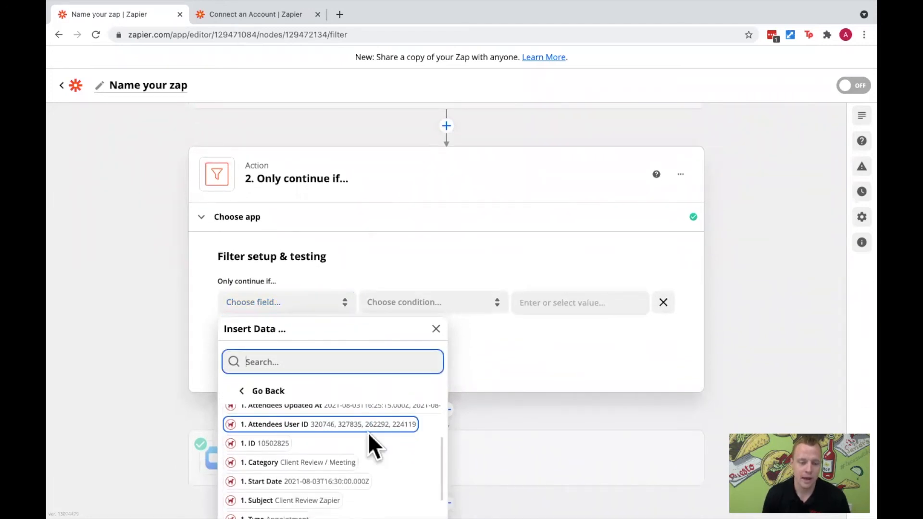
key(Down)
key(Down)
key(Down)
key(Down)
key(Down)
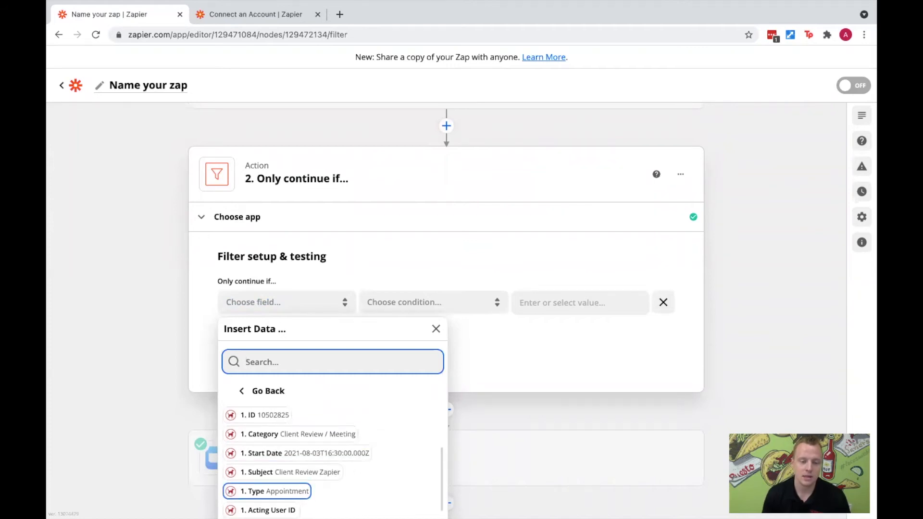
key(Return)
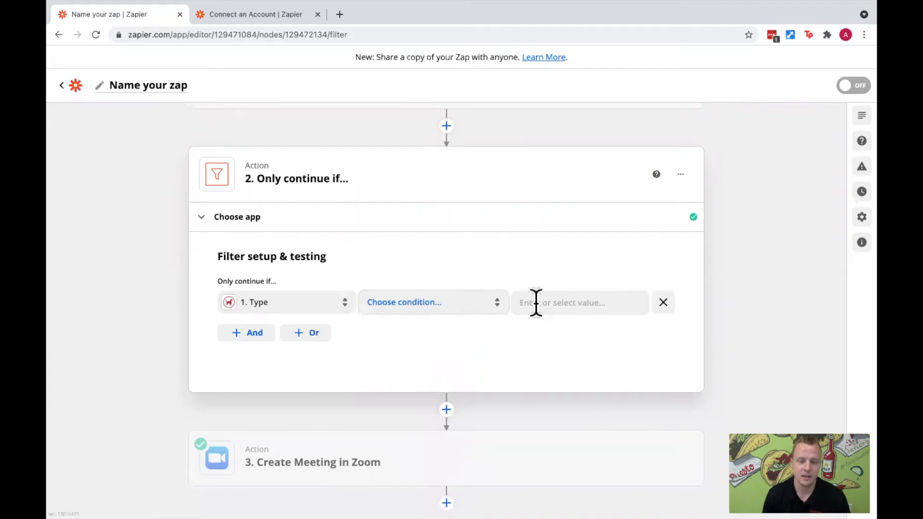
- Set the filter condition to (Text) Exactly matches with the value Video Conference and test it against the sample data
click(500, 311)
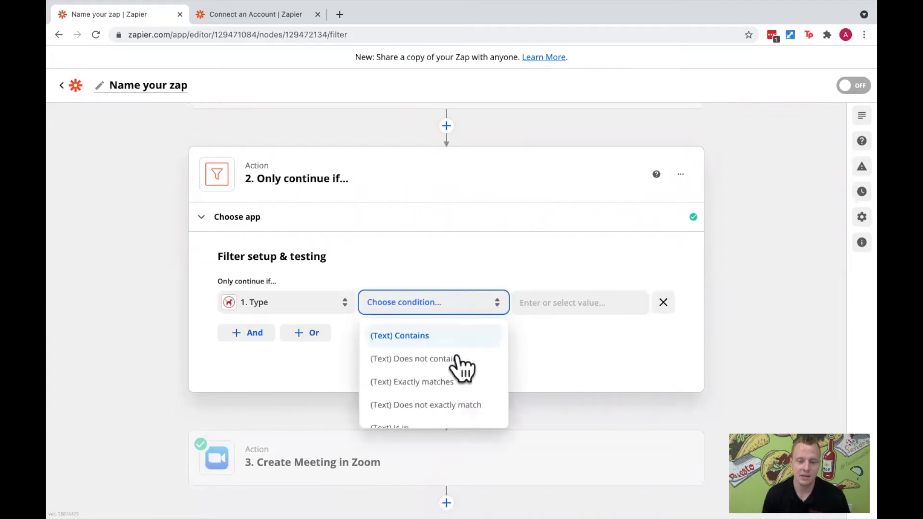
click(440, 382)
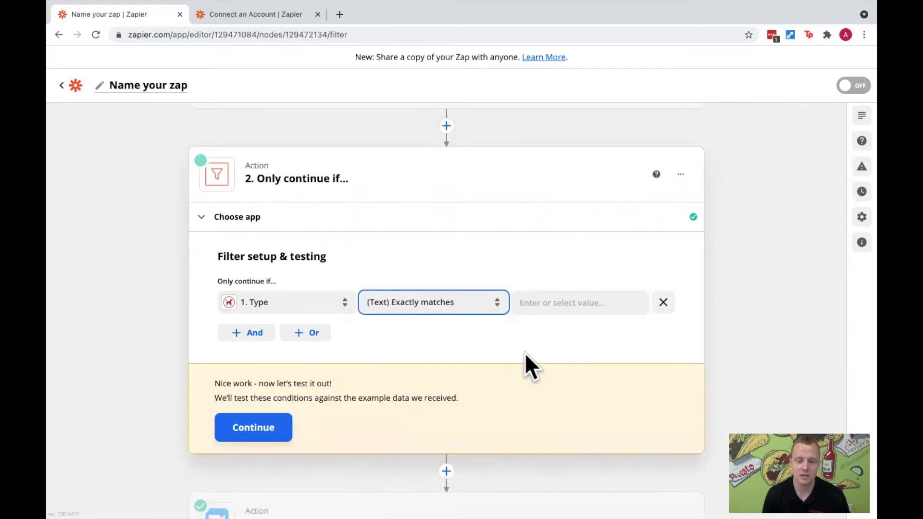
click(560, 302)
text(Vi)
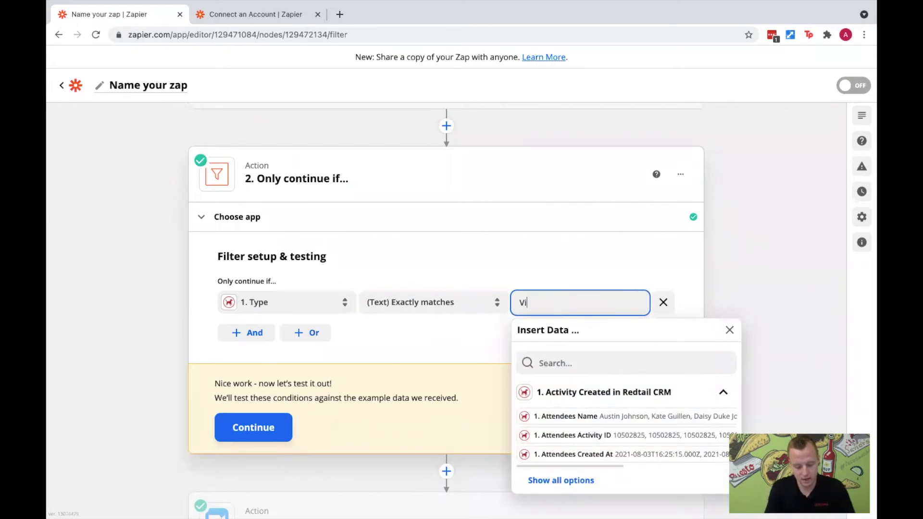
text(deo Conference)
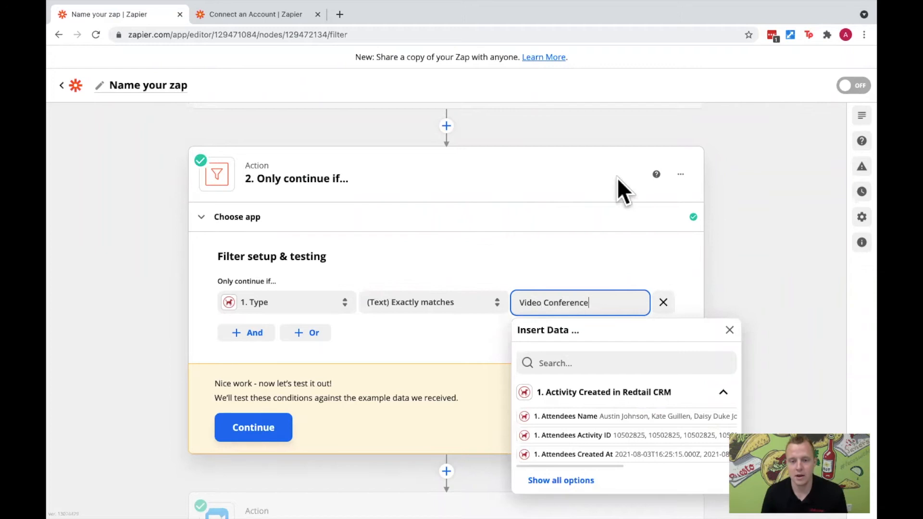
click(556, 262)
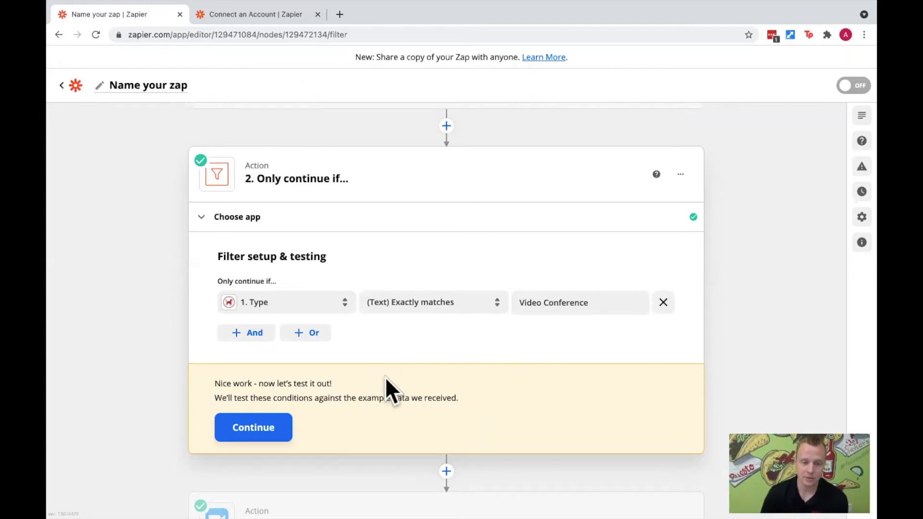
scroll(374, 380, down, 1)
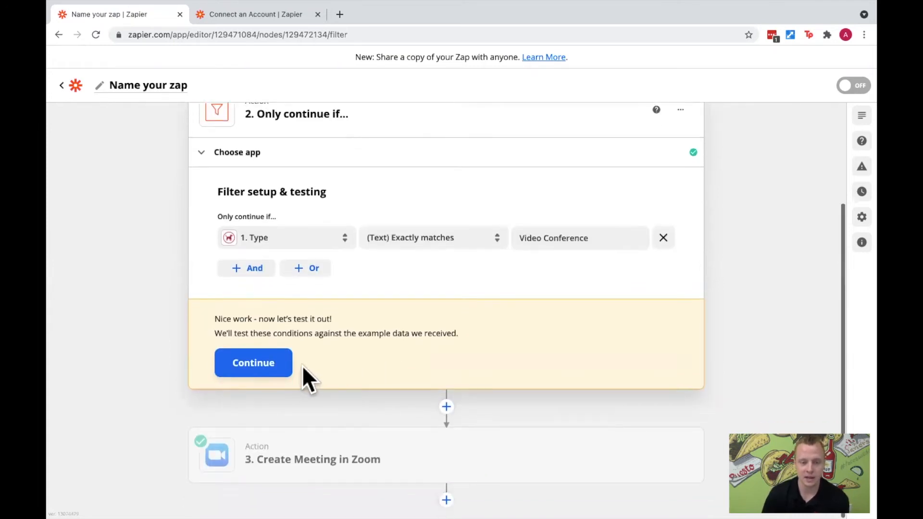
click(272, 364)
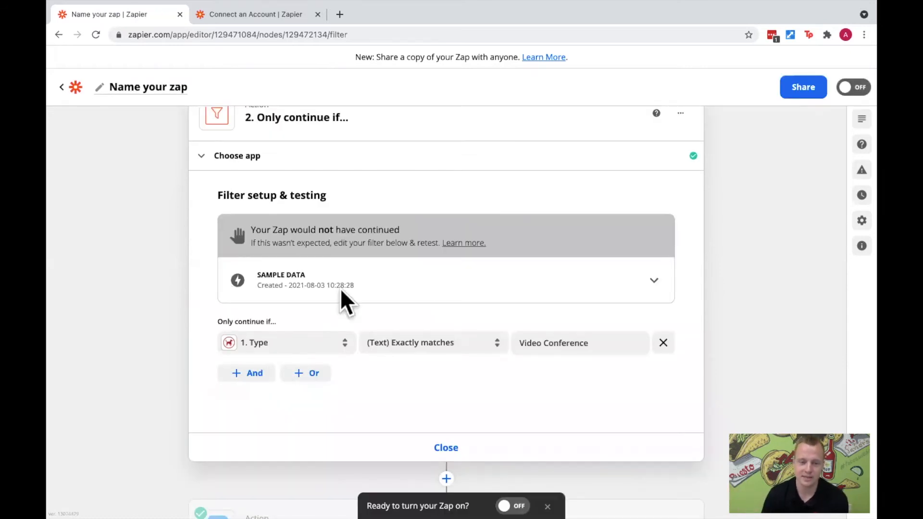
- Open the Activity Created trigger's test data and highlight the activity_code value of the sample activity
scroll(336, 251, up, 2)
scroll(336, 249, up, 2)
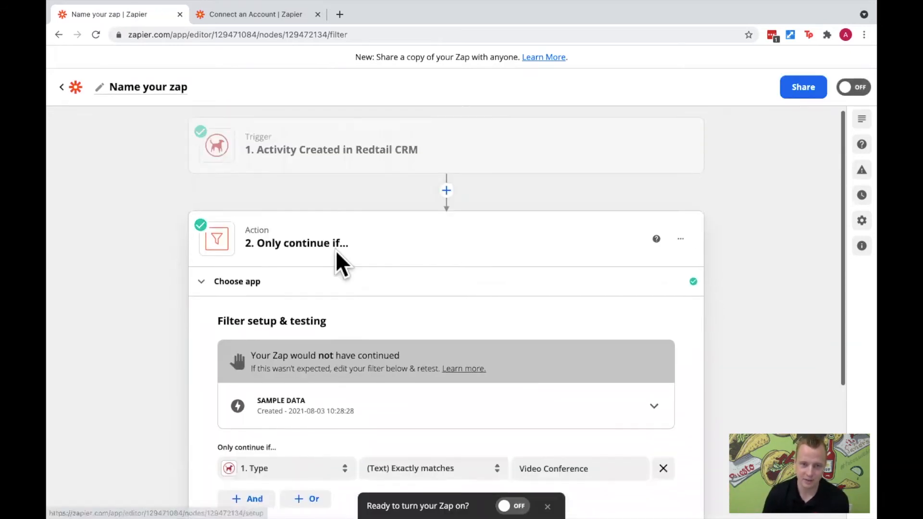
click(372, 159)
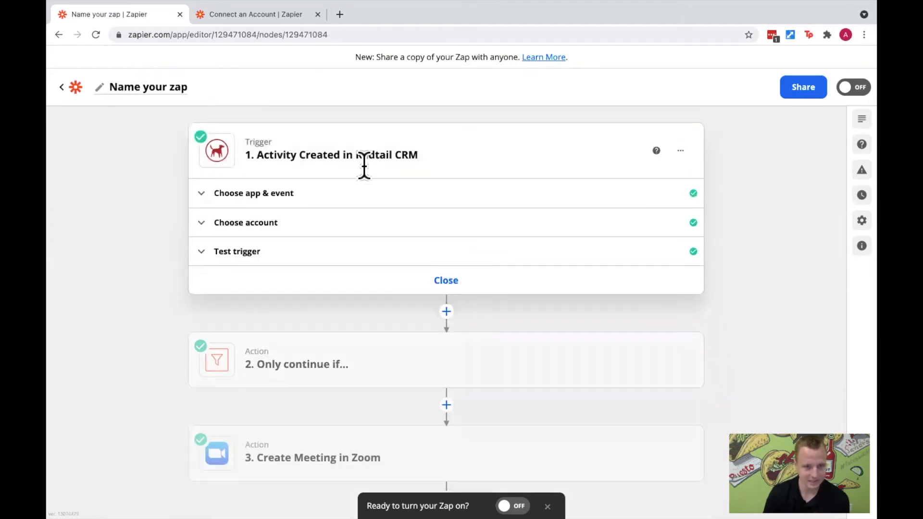
click(249, 254)
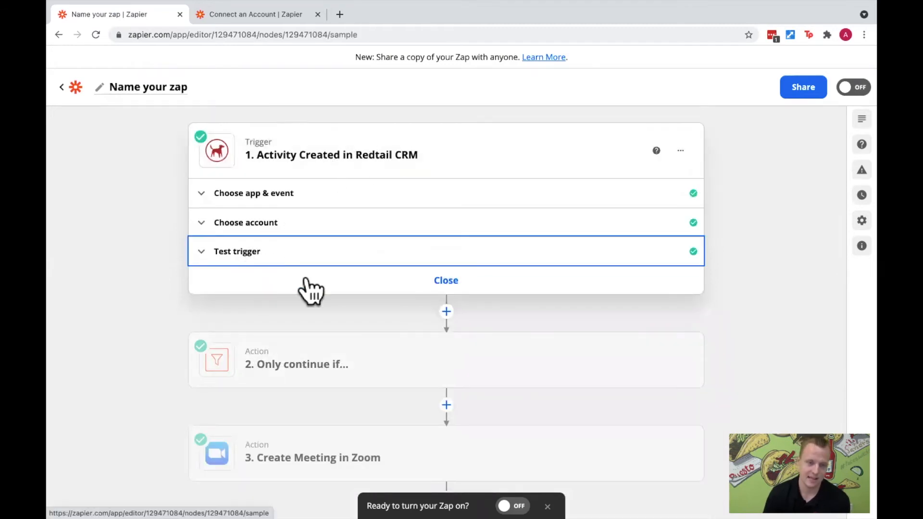
scroll(347, 381, down, 2)
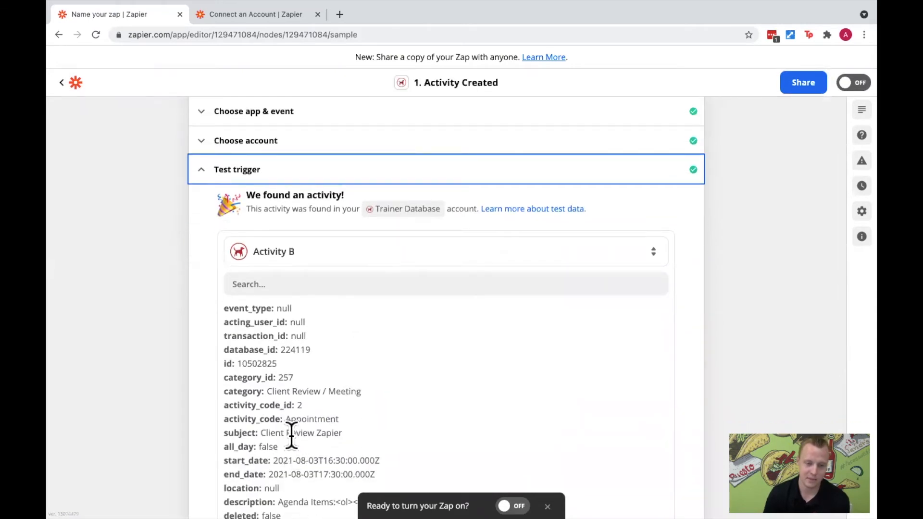
scroll(293, 423, down, 2)
drag(289, 379, 360, 379)
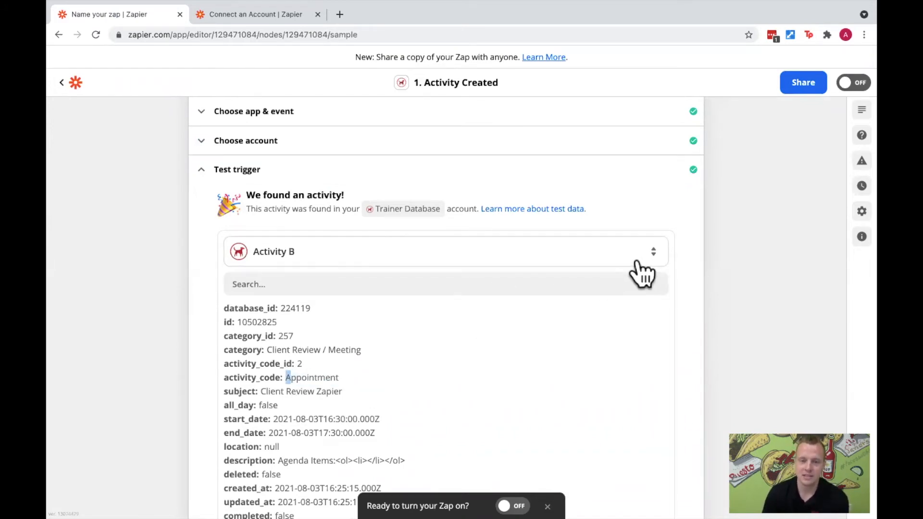
- Switch to Redtail CRM and start a new activity using the Client Review template
key(ctrl+Right)
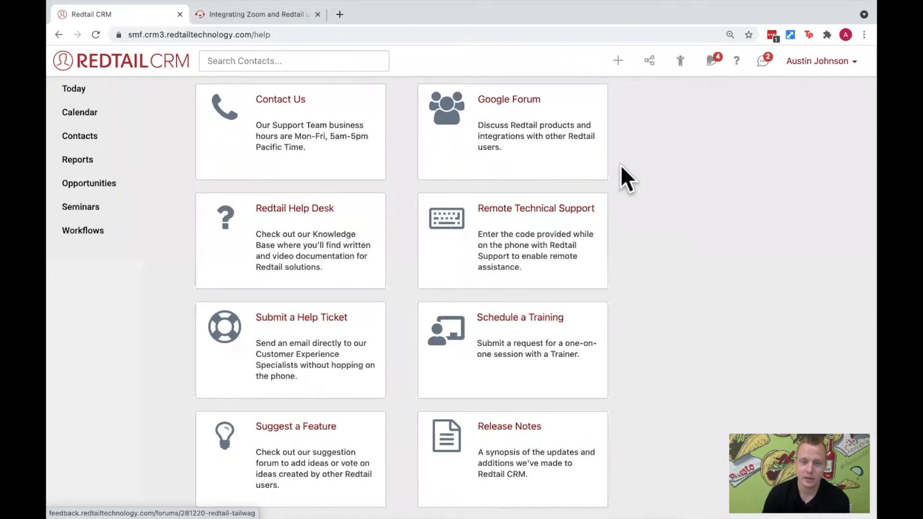
click(618, 62)
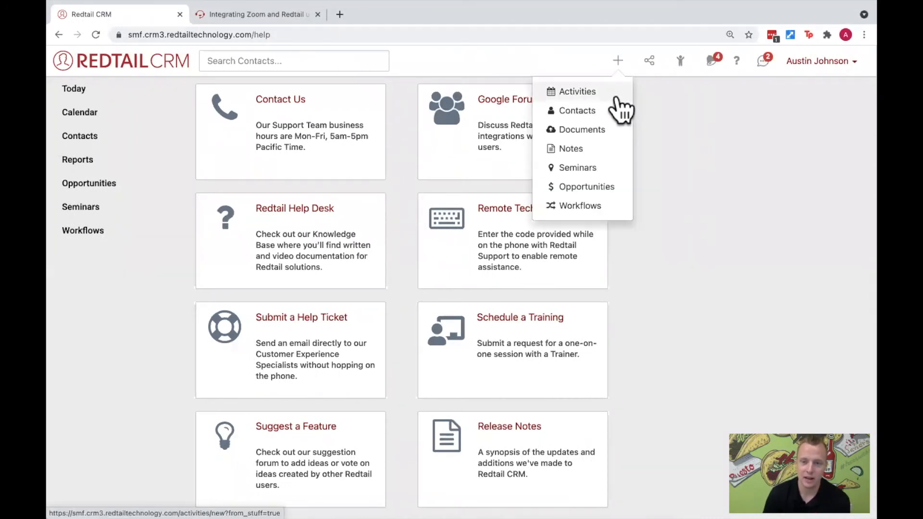
click(616, 96)
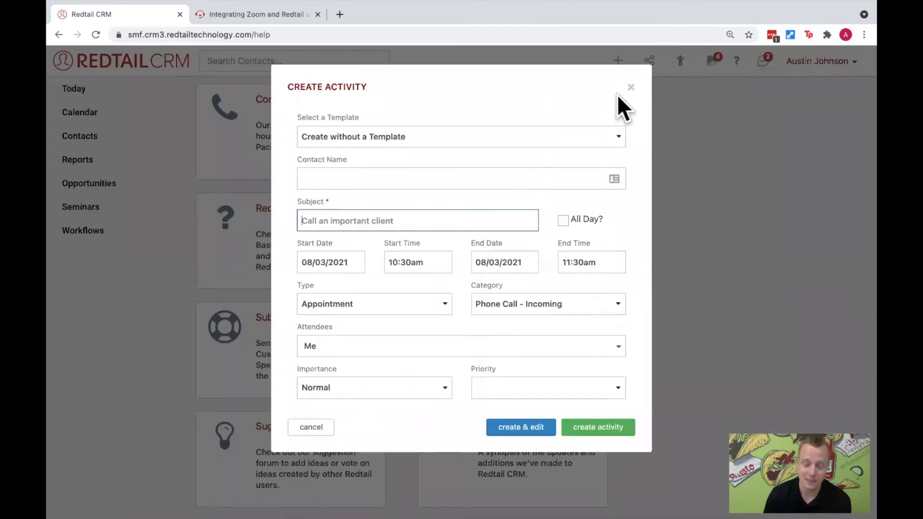
click(583, 134)
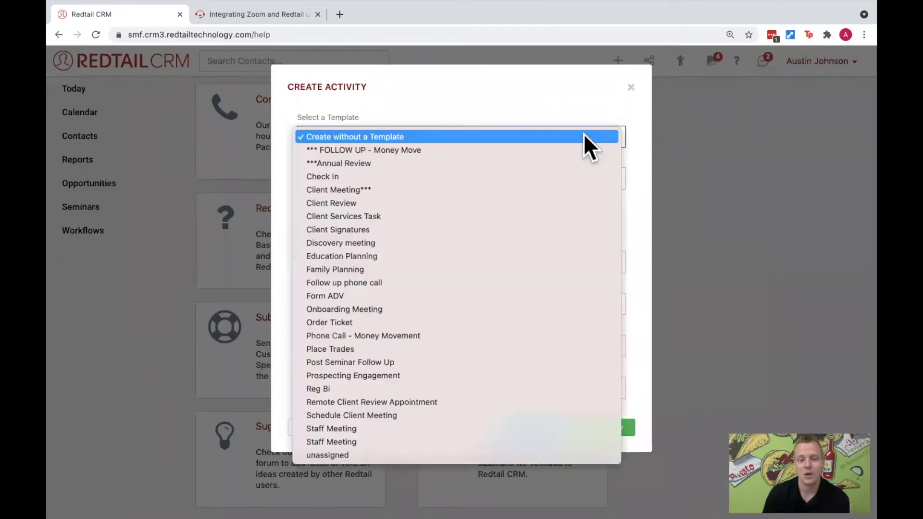
click(579, 200)
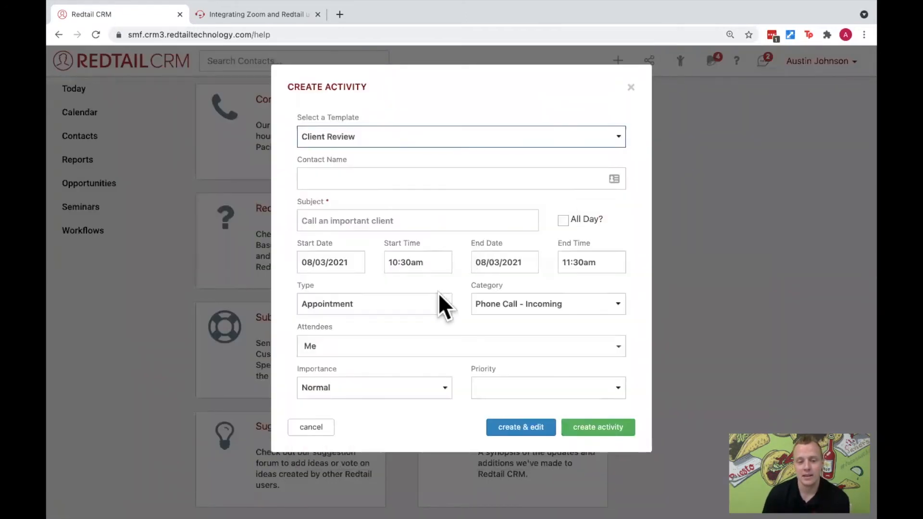
- Set the new Client Review activity's type to Video Conference and create the activity
click(437, 308)
click(374, 299)
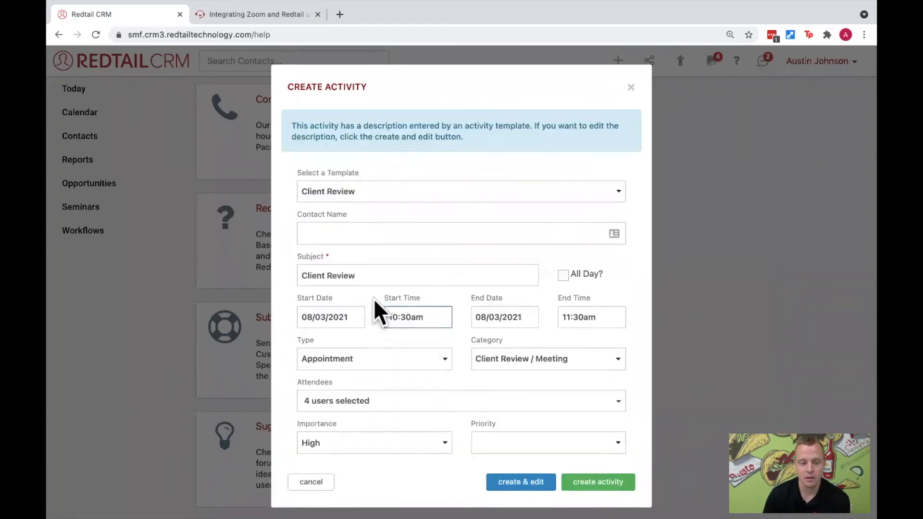
click(395, 358)
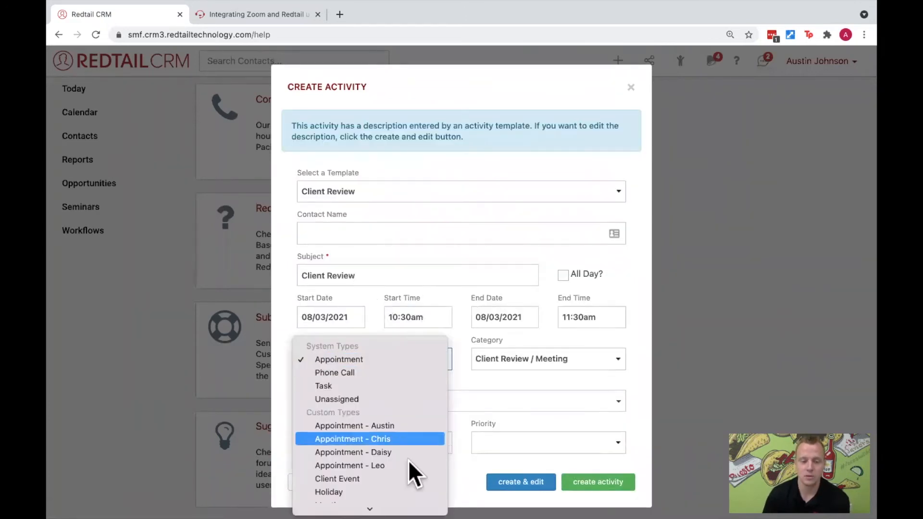
scroll(408, 460, down, 3)
click(400, 471)
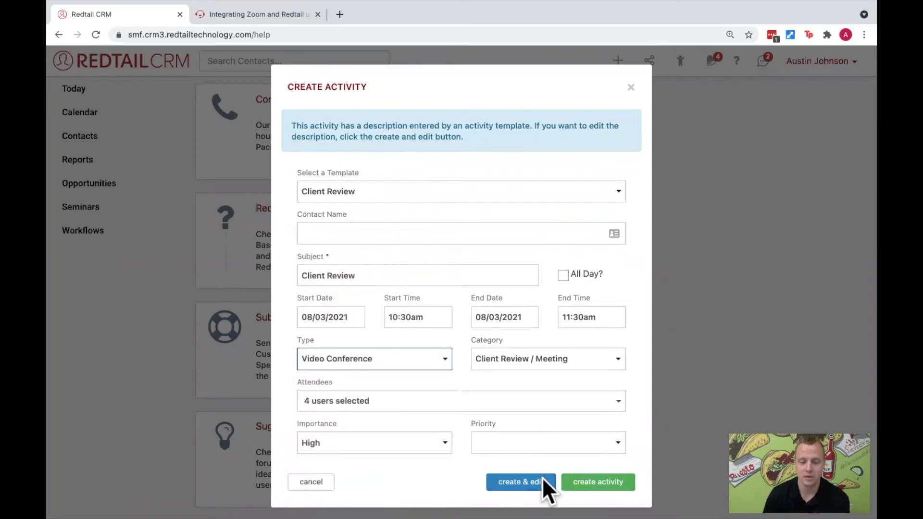
click(598, 482)
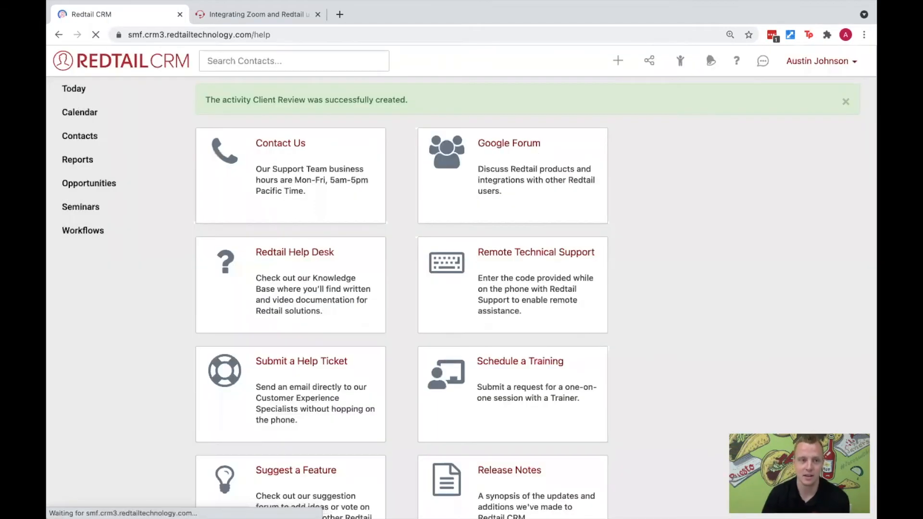
- Switch to Zapier, load more sample activities for the Activity Created trigger, select Activity D and review its data down to the type
key(ctrl+Left)
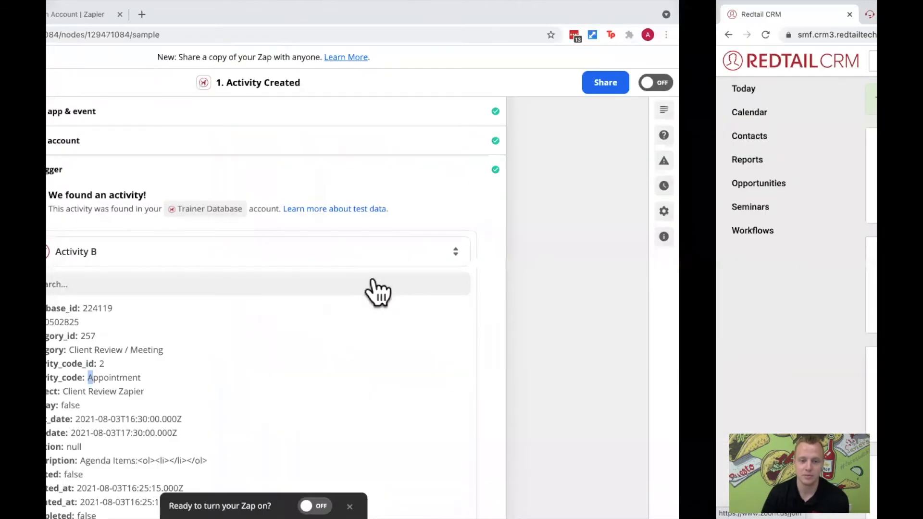
click(392, 250)
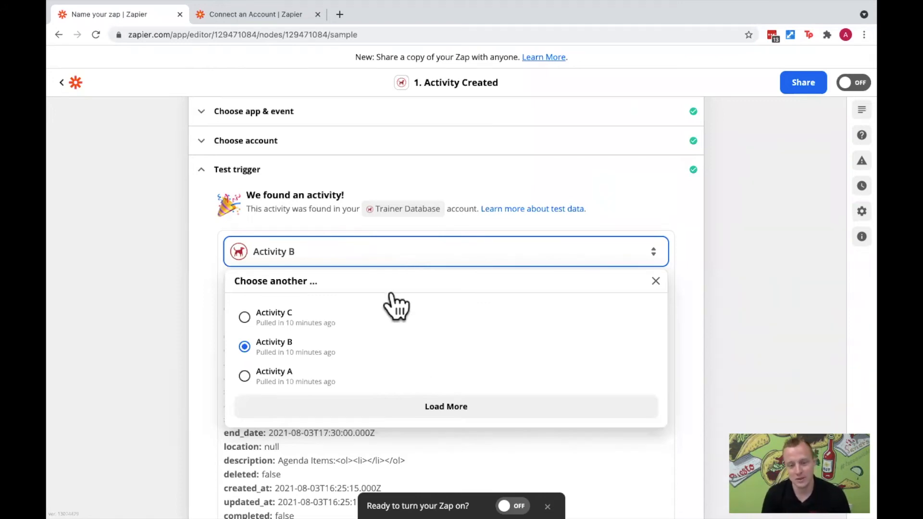
click(448, 405)
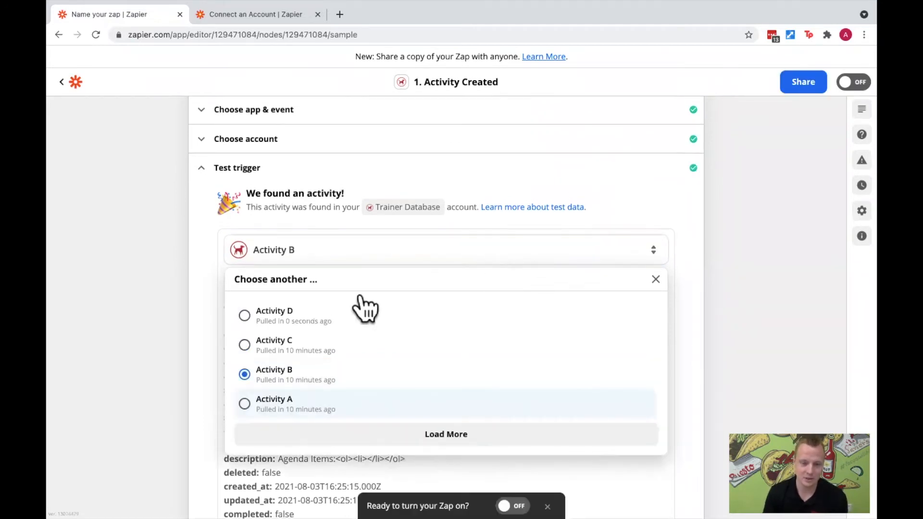
click(245, 317)
scroll(417, 309, down, 10)
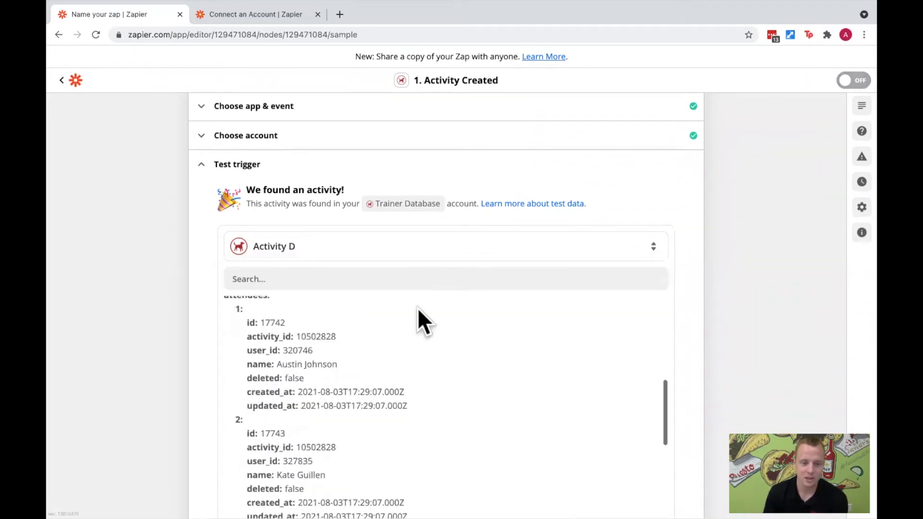
scroll(483, 310, down, 5)
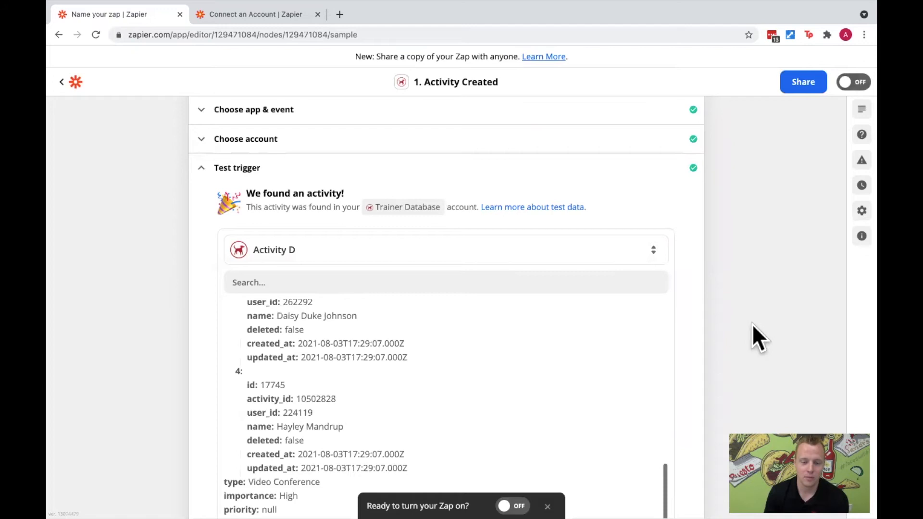
- Open the setup and testing section of the Only continue if filter and rerun its test on the selected sample
scroll(734, 321, down, 3)
scroll(558, 373, down, 5)
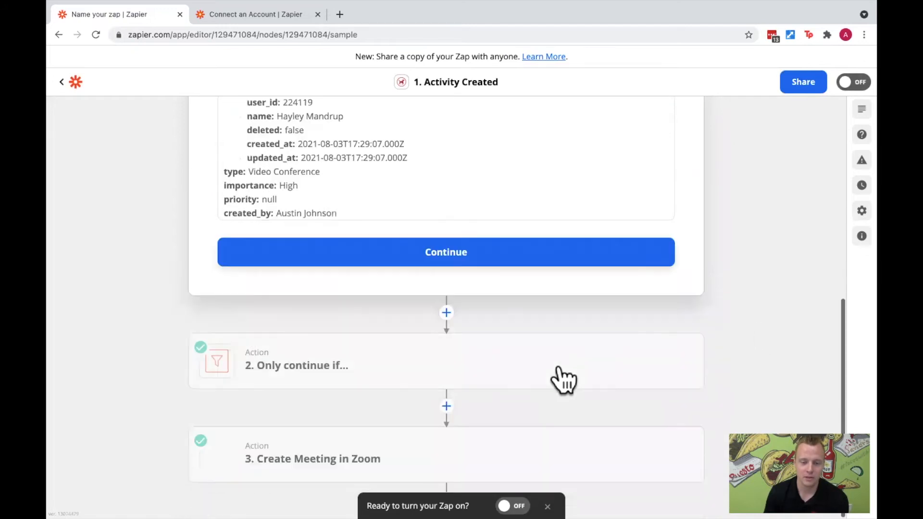
click(515, 356)
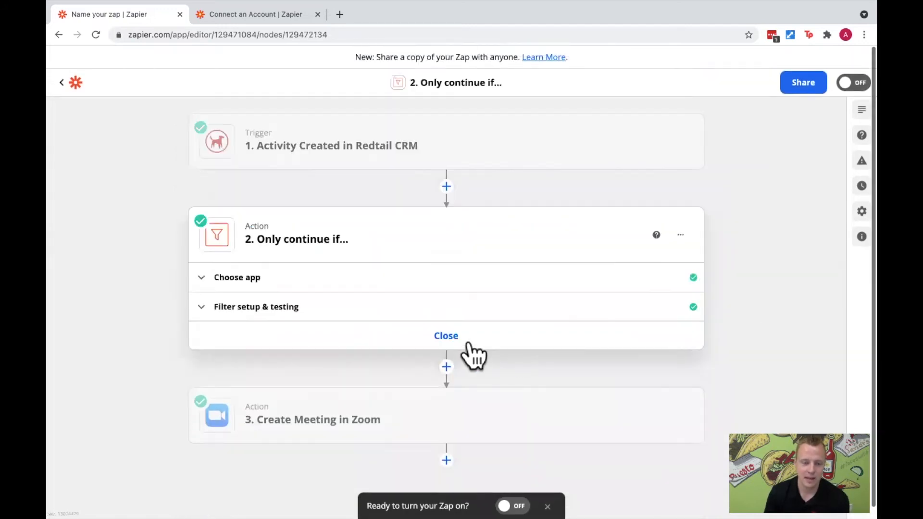
click(285, 312)
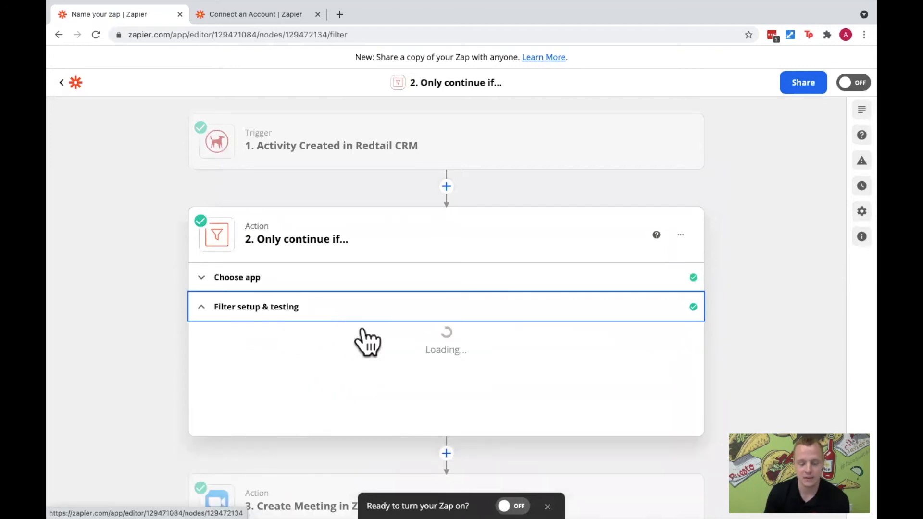
scroll(379, 366, down, 1)
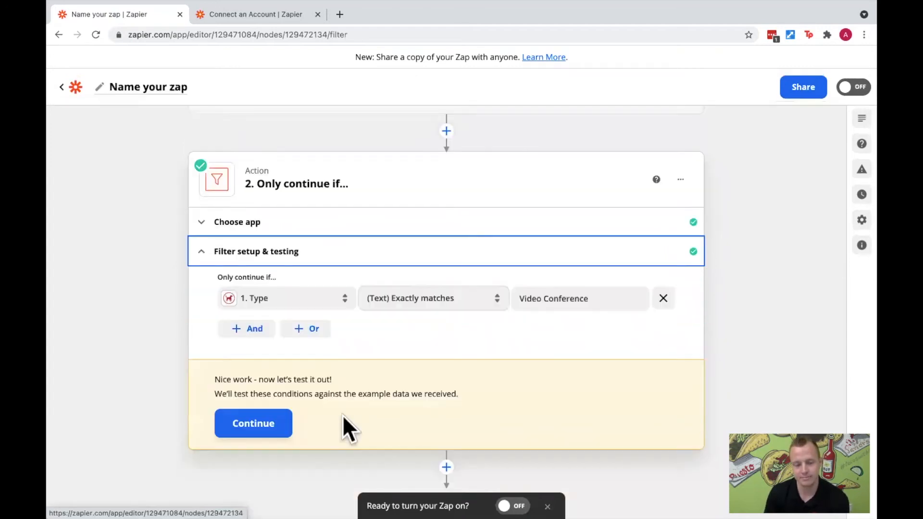
click(272, 414)
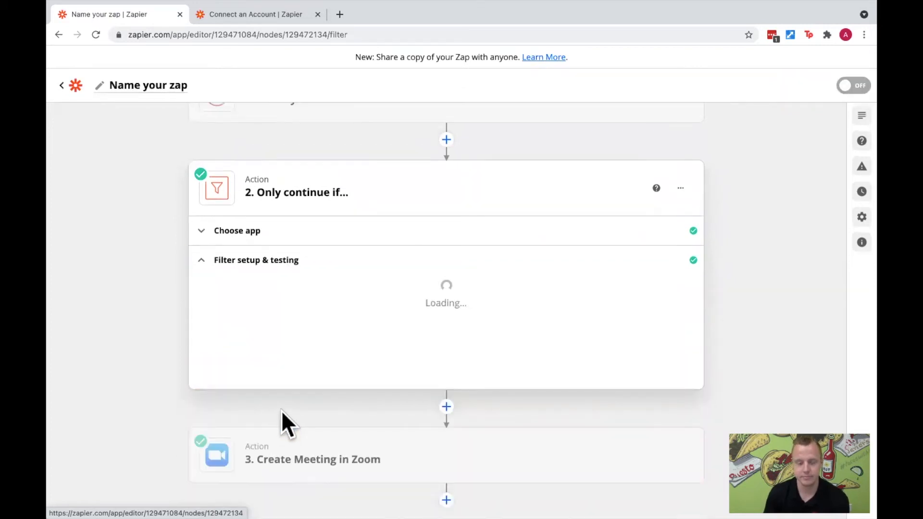
- Open the Create Meeting in Zoom action and review its test results
scroll(607, 422, down, 1)
scroll(608, 431, down, 3)
click(330, 461)
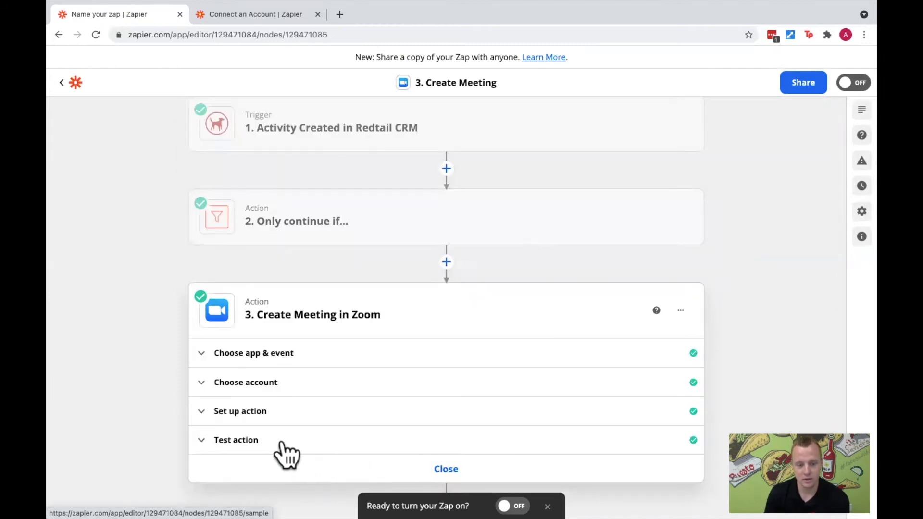
click(293, 441)
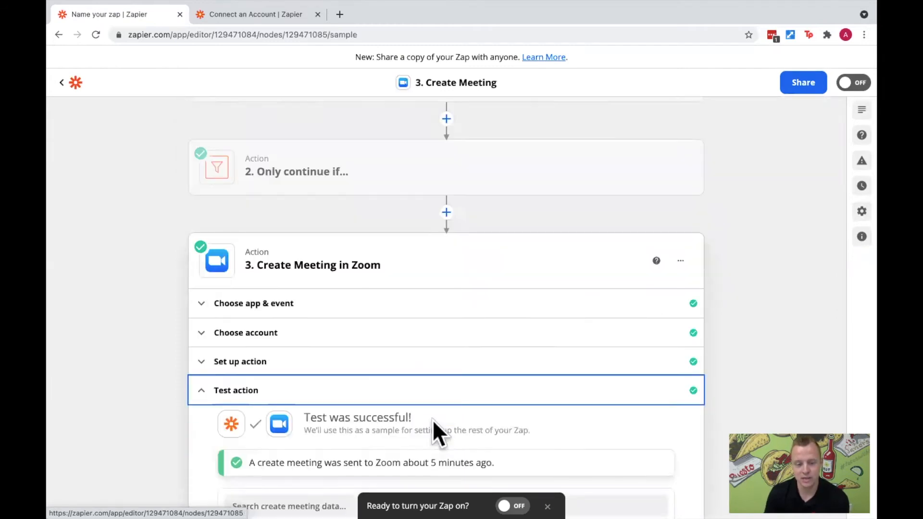
scroll(431, 422, down, 5)
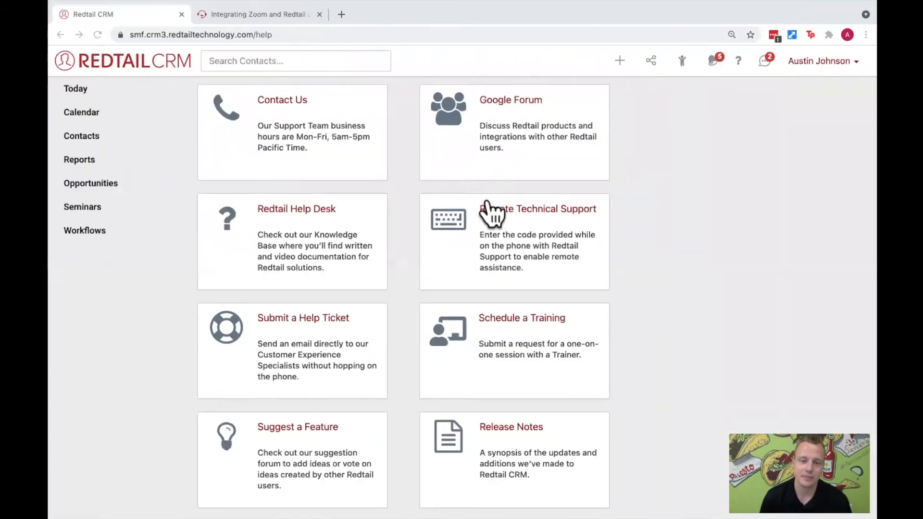
- Switch to Redtail CRM, start a new activity with the type Video Conference, and discard it
click(615, 65)
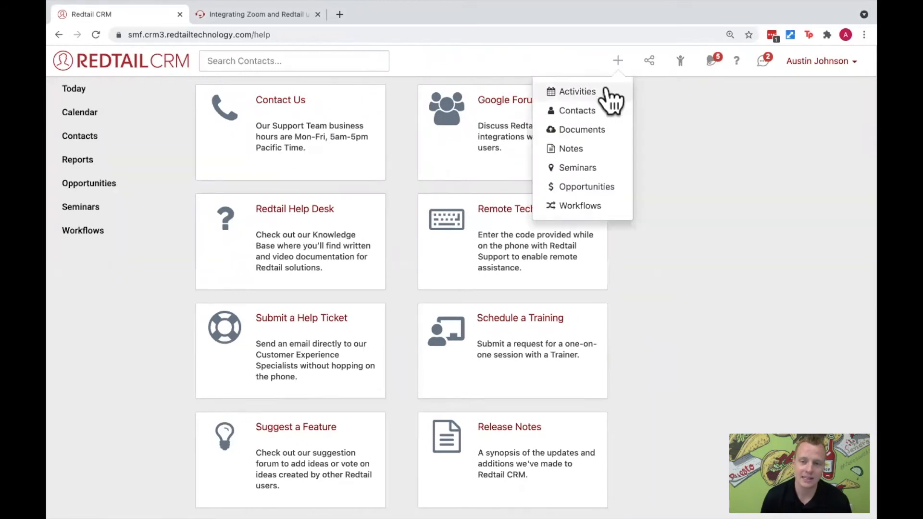
click(607, 89)
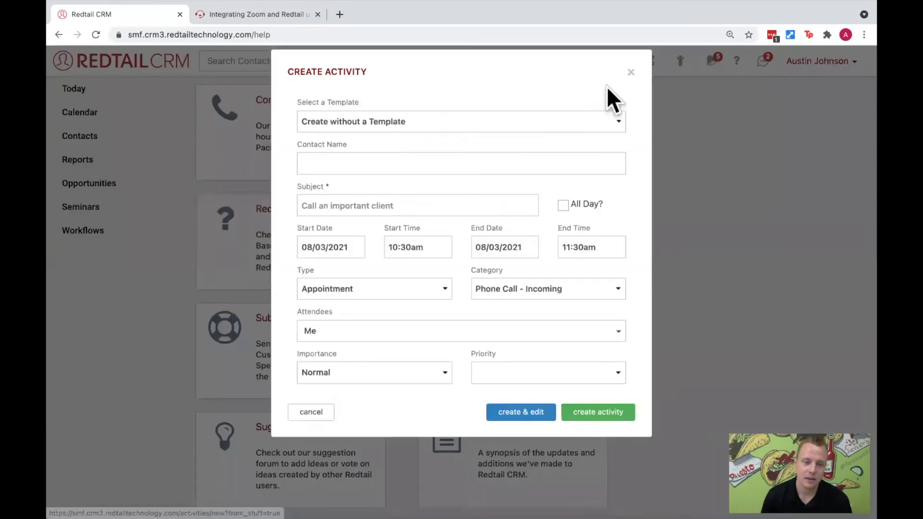
click(436, 302)
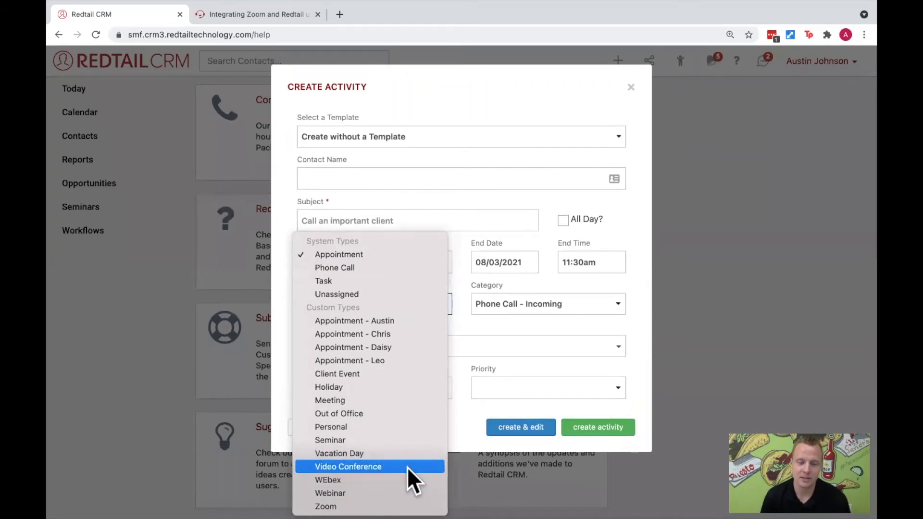
click(408, 467)
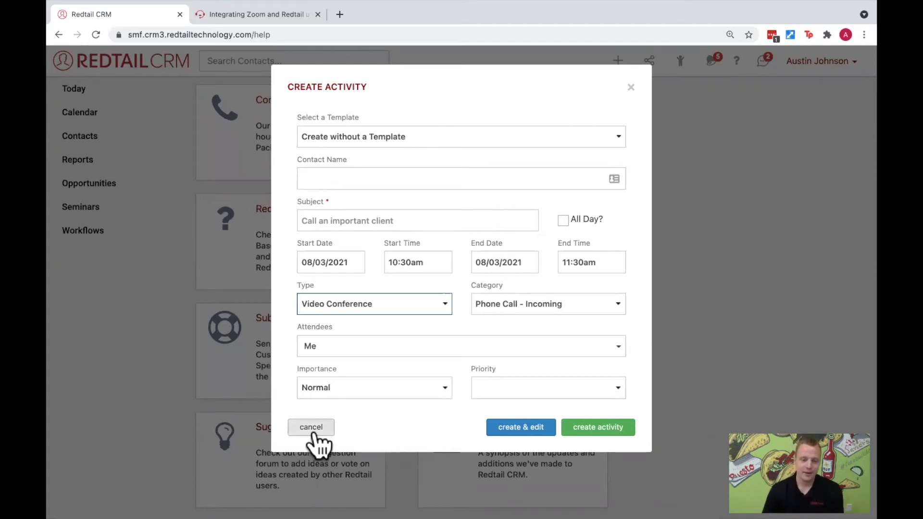
scroll(367, 397, down, 1)
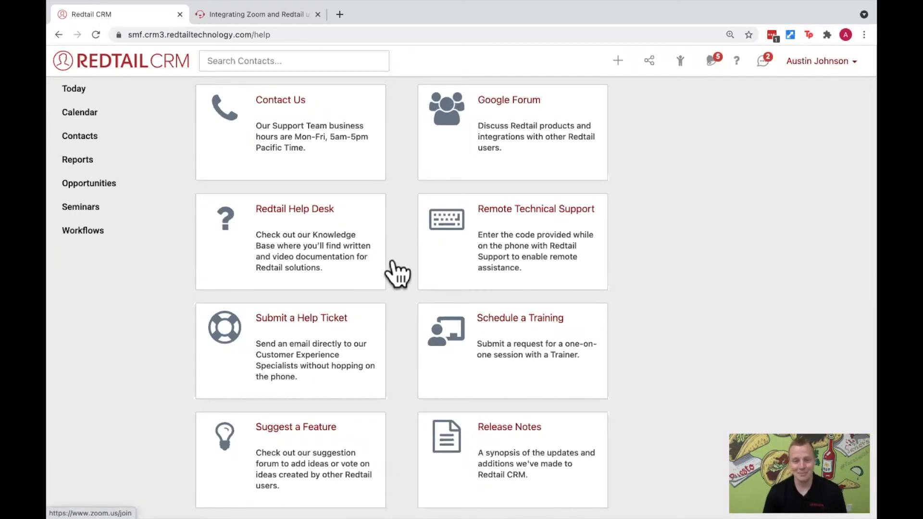
key(ctrl+Left)
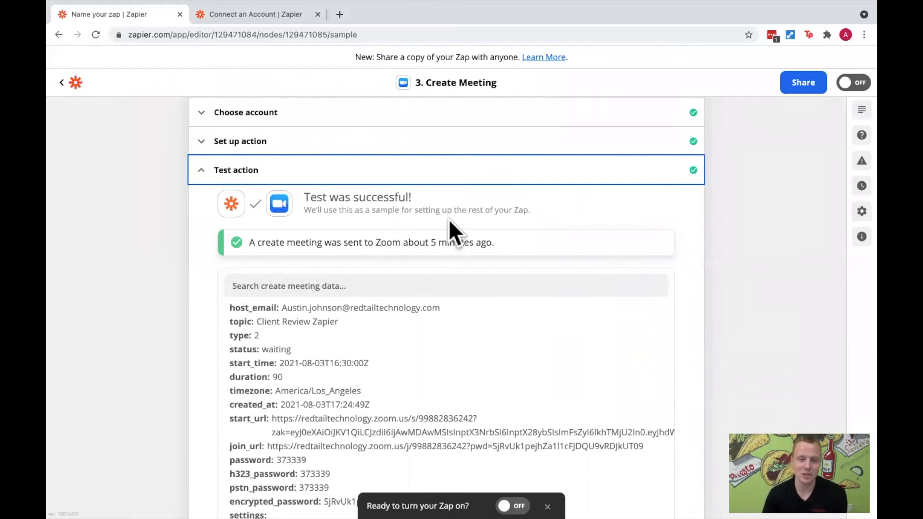
key(ctrl+Left)
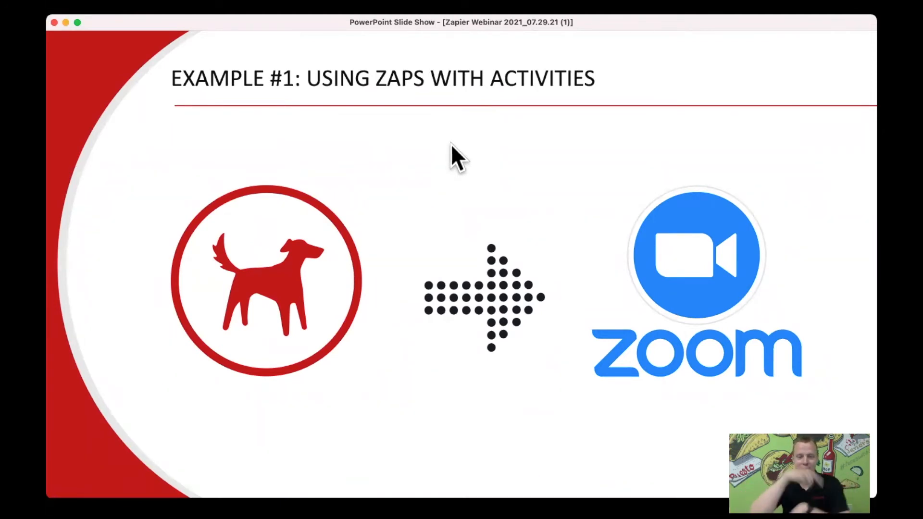
key(Right)
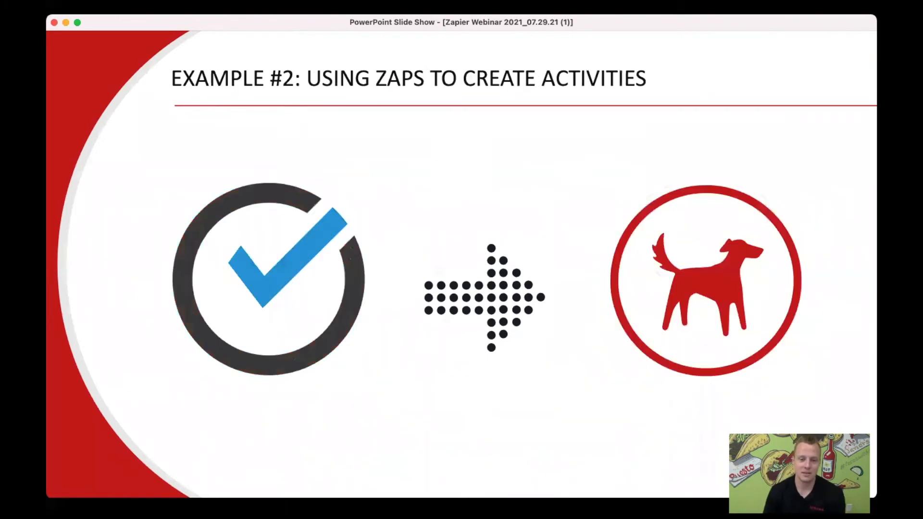
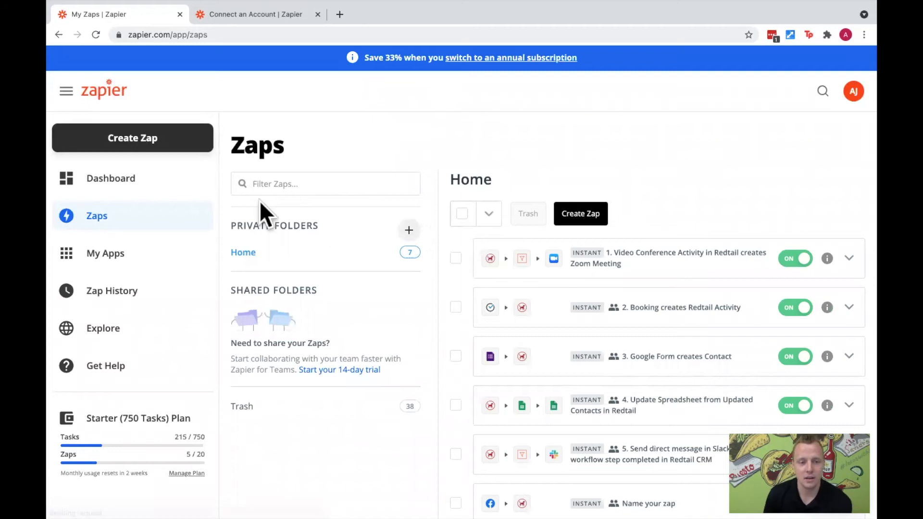
- Create a new Zap, search the trigger apps for "schedul" and choose ScheduleOnce as the trigger app
click(192, 147)
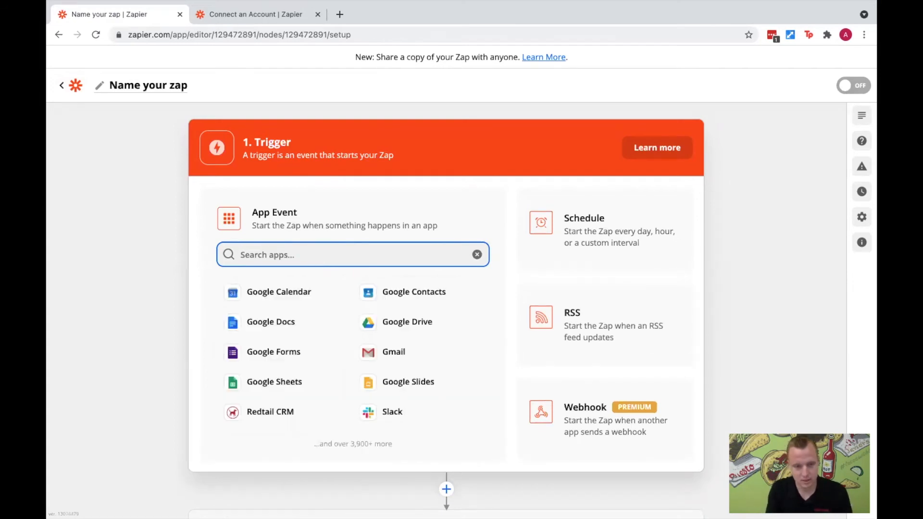
text(sc)
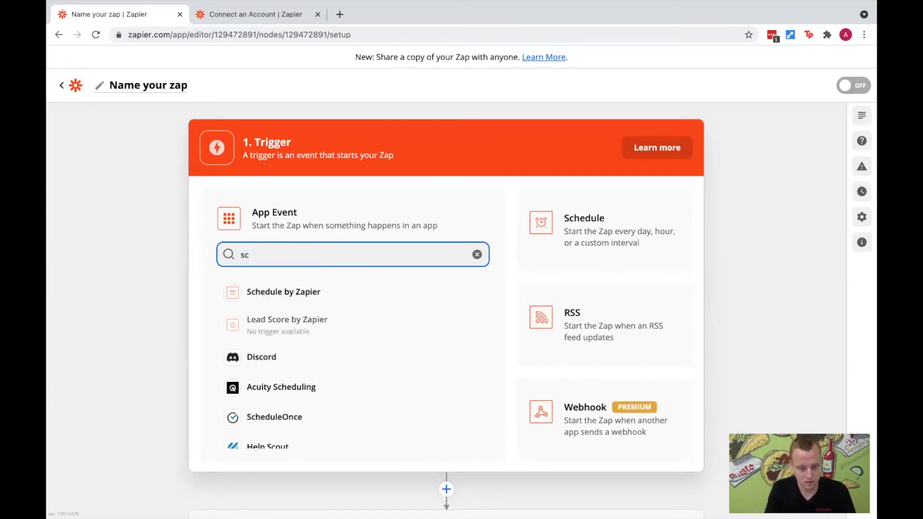
text(hedul)
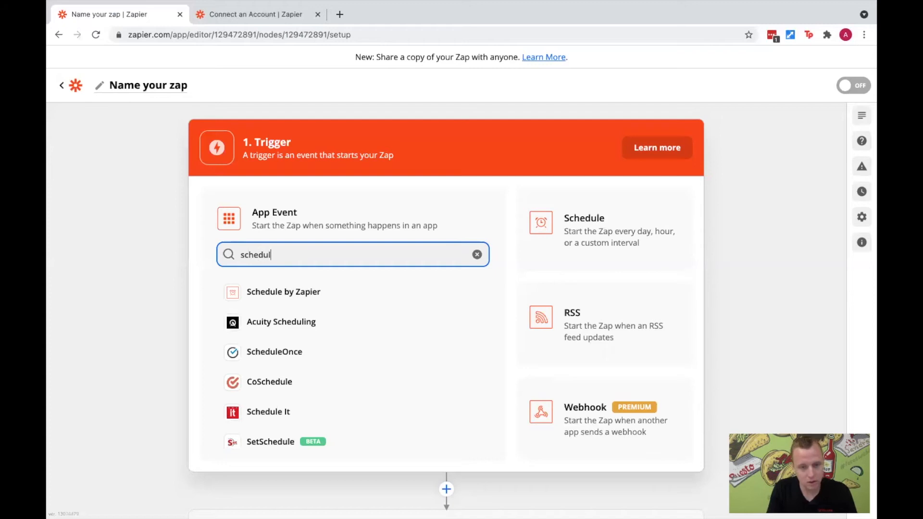
scroll(339, 329, down, 3)
scroll(341, 323, down, 2)
scroll(342, 327, up, 4)
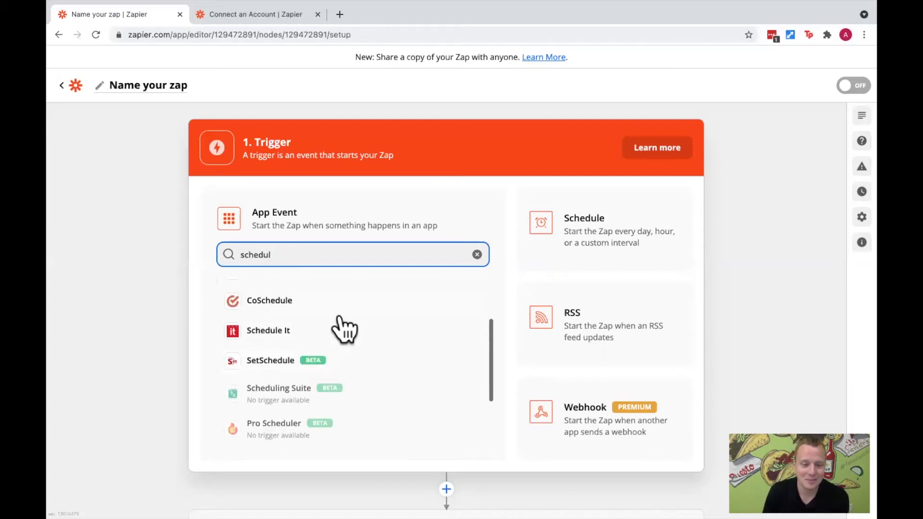
click(298, 357)
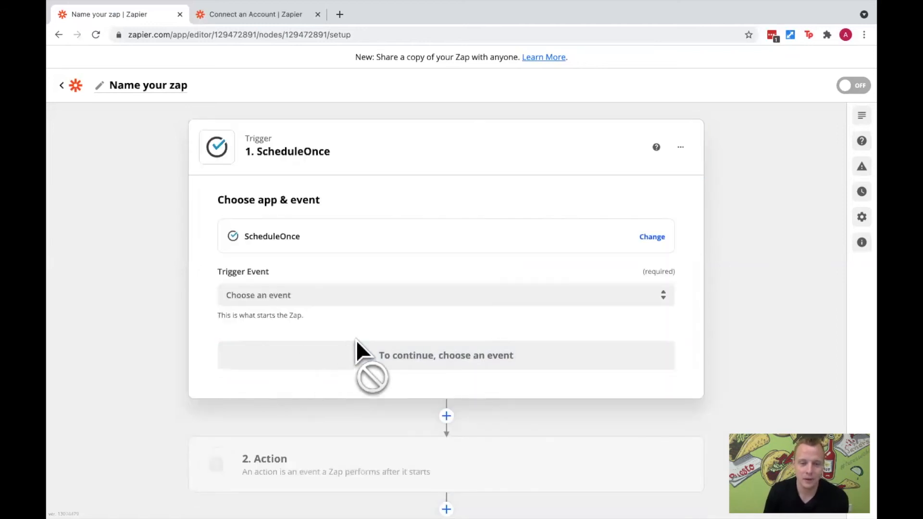
- Set the ScheduleOnce trigger event to Scheduled Booking and continue to the account selection
click(399, 295)
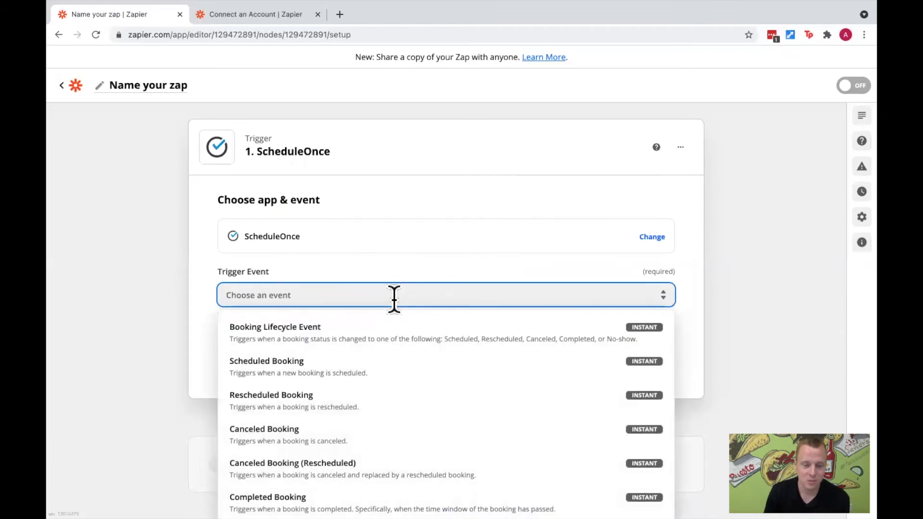
click(303, 378)
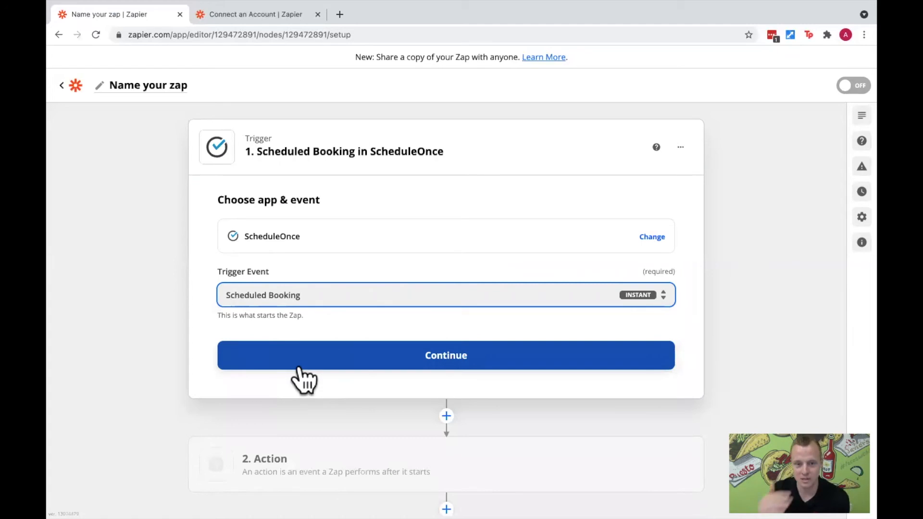
click(342, 364)
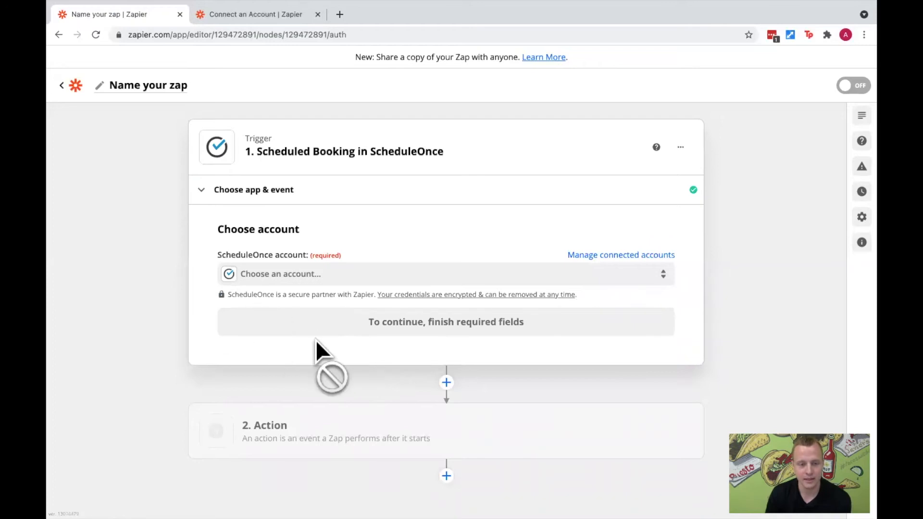
- Open the page for connecting a new ScheduleOnce account to see which credentials it requires
click(364, 280)
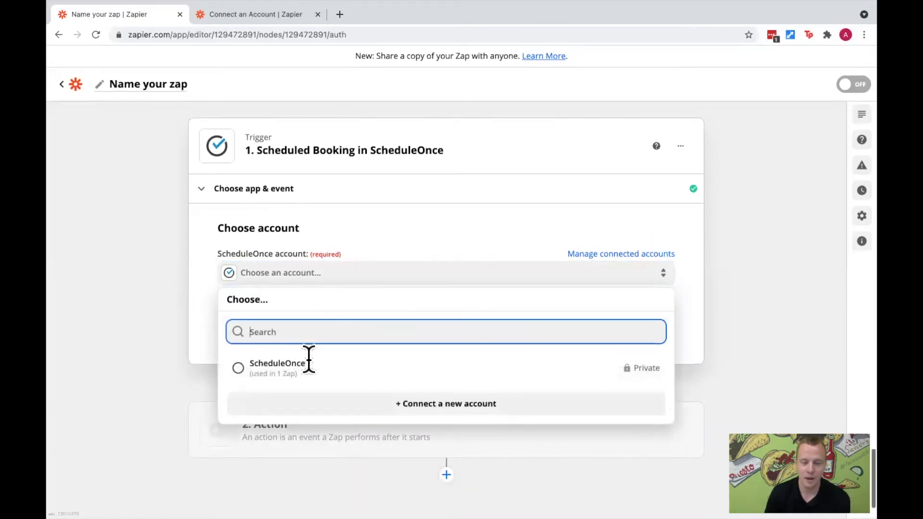
click(298, 382)
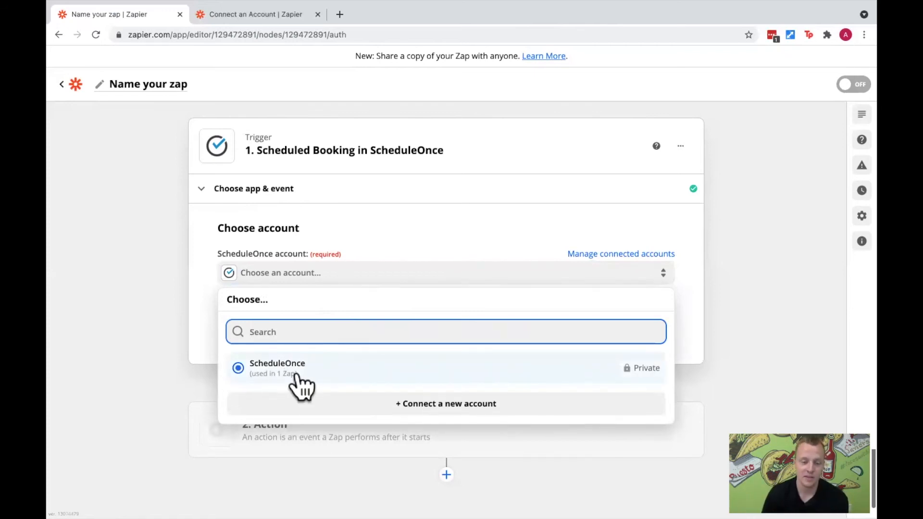
click(431, 406)
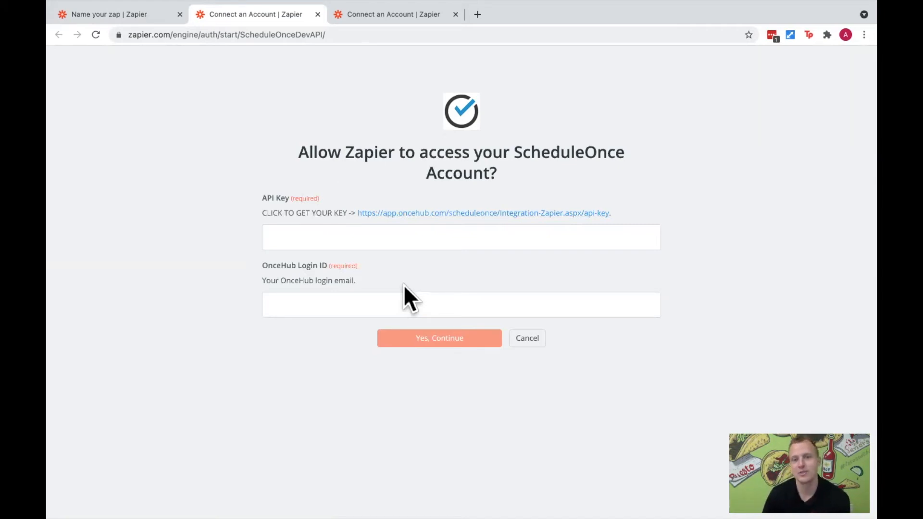
- Return to the Zap editor, choose the existing ScheduleOnce account for the trigger and continue to the trigger test
click(134, 16)
click(330, 272)
click(333, 365)
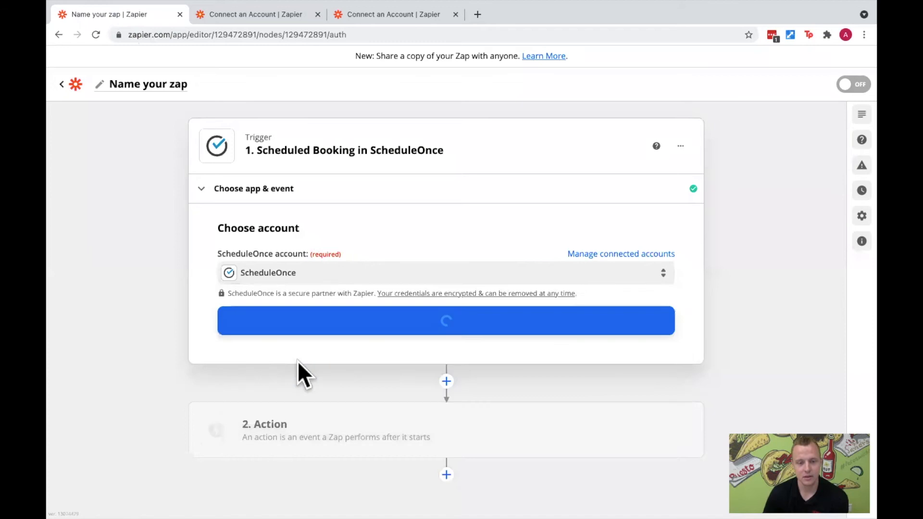
click(387, 329)
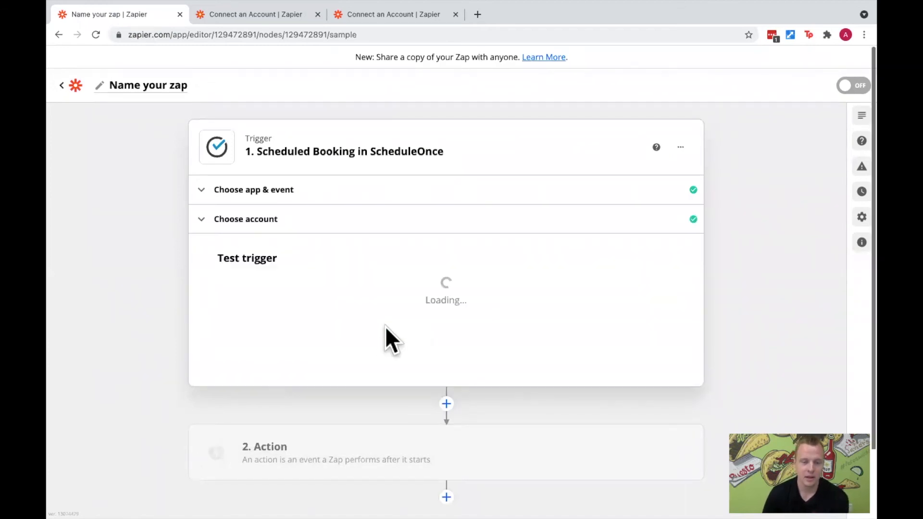
- Test the Scheduled Booking trigger, review the data of Booking A and continue to the action step
scroll(428, 352, down, 1)
scroll(428, 353, down, 2)
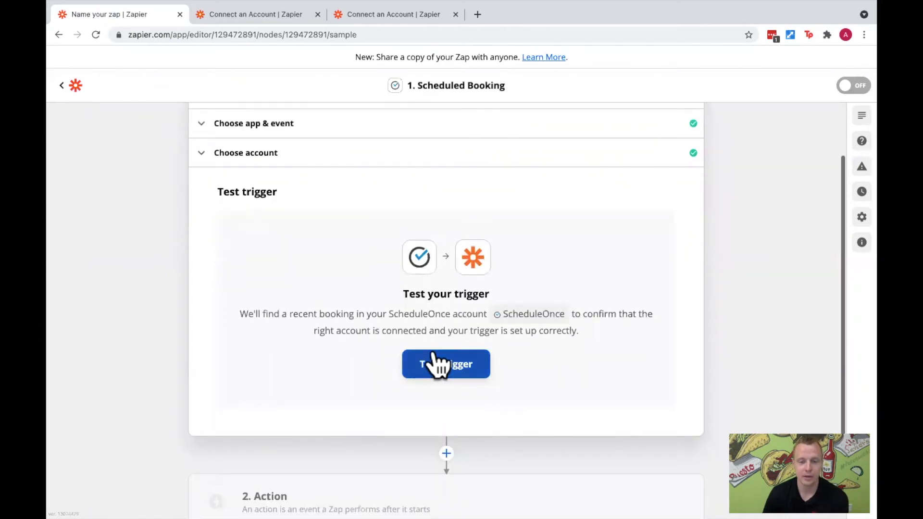
drag(240, 315, 484, 315)
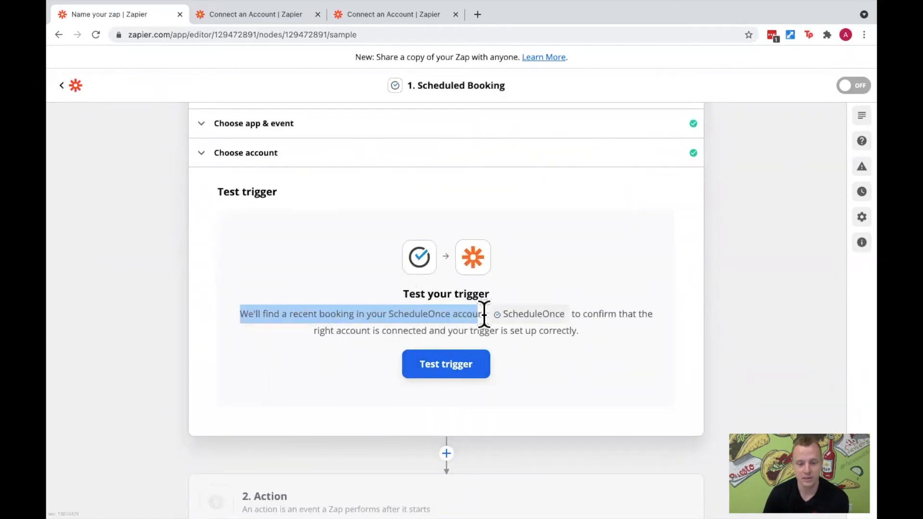
click(476, 368)
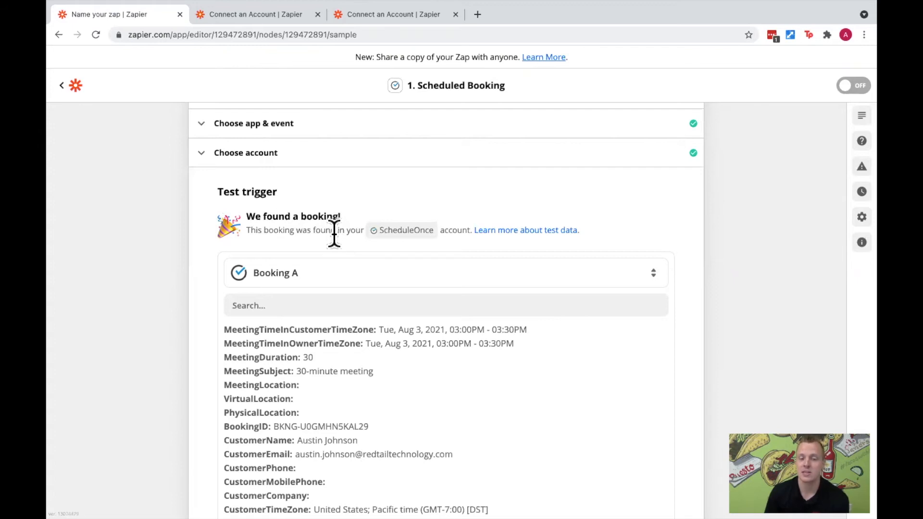
scroll(440, 283, down, 3)
scroll(441, 284, down, 4)
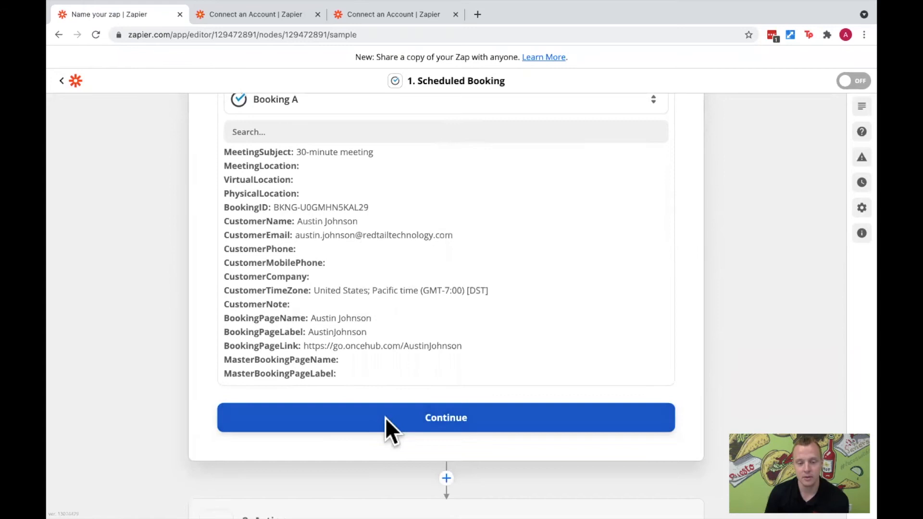
click(385, 421)
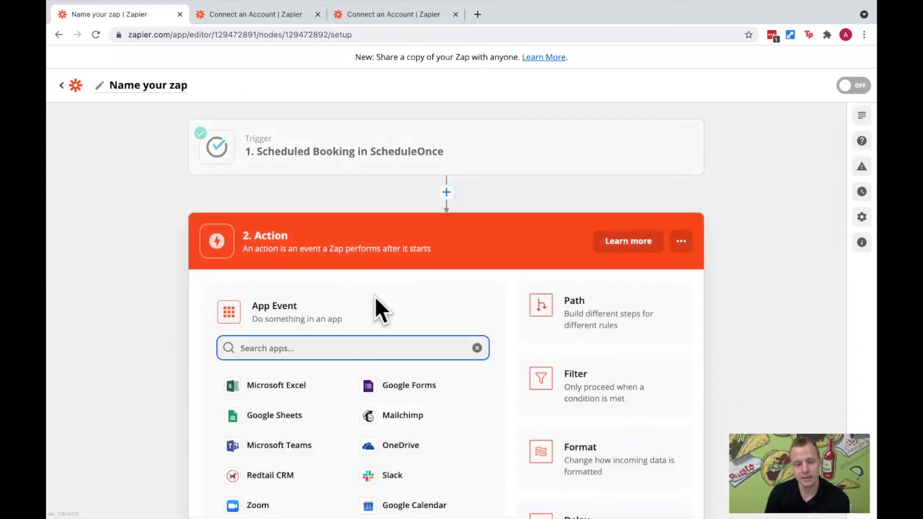
- Choose Redtail CRM as the action app with the Create Activity event and continue to the account selection
scroll(374, 297, down, 1)
scroll(374, 296, down, 2)
scroll(374, 296, down, 1)
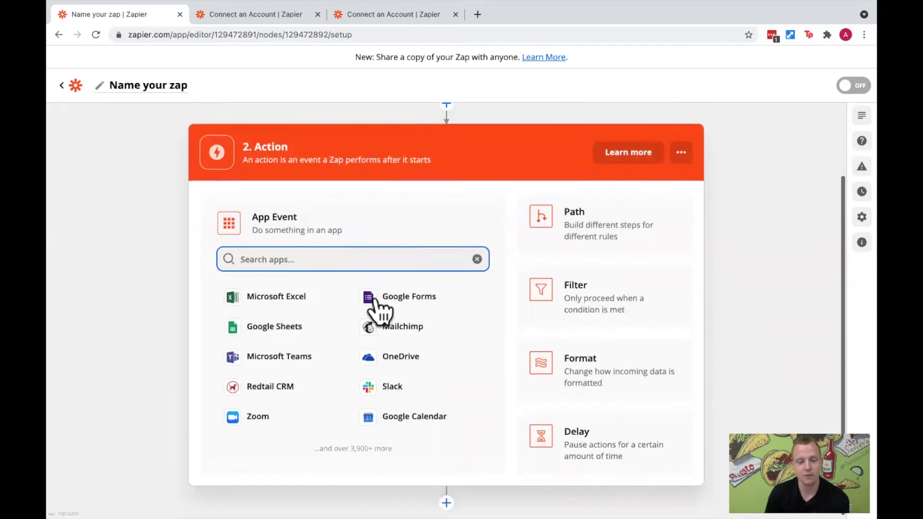
click(253, 380)
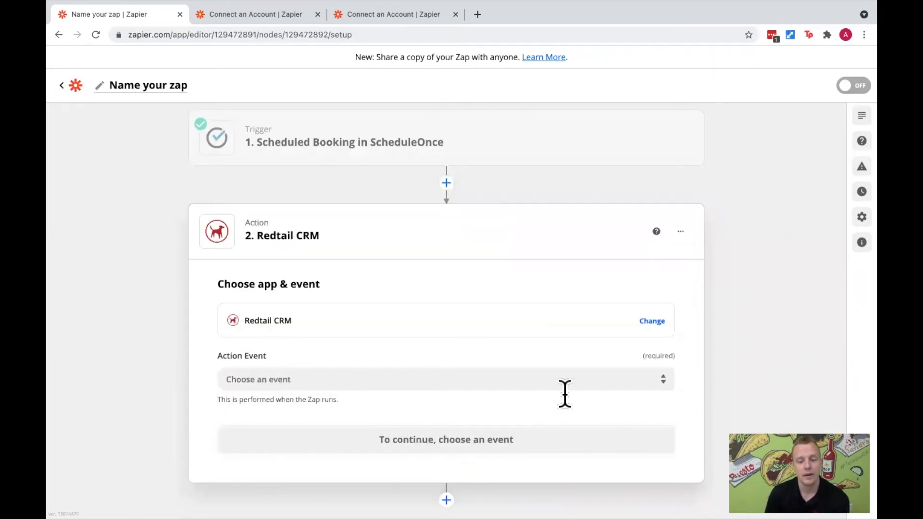
click(652, 380)
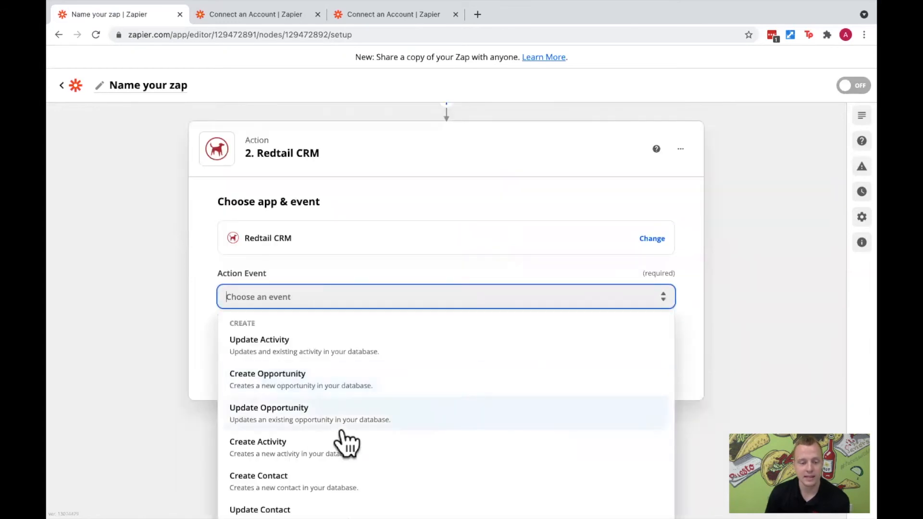
click(313, 456)
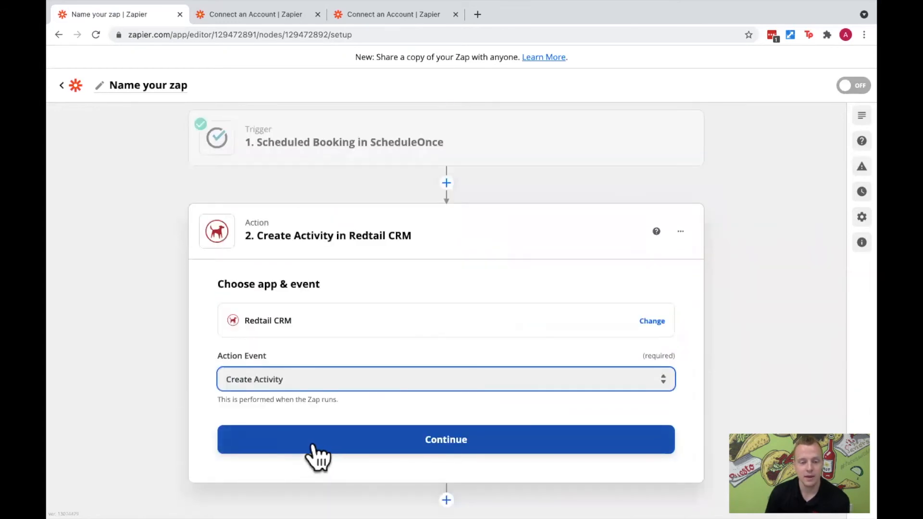
click(343, 444)
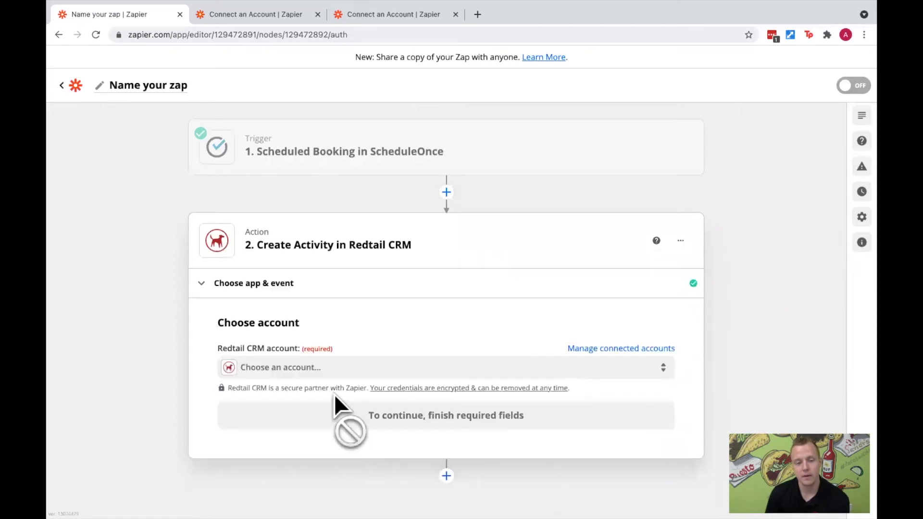
- Choose the Trainer Database account for the Create Activity action and continue to the action setup
click(336, 374)
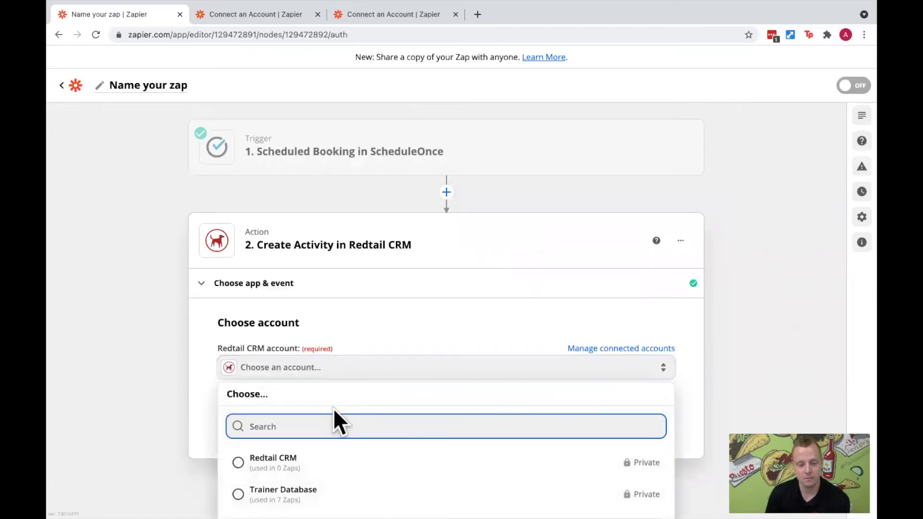
click(327, 487)
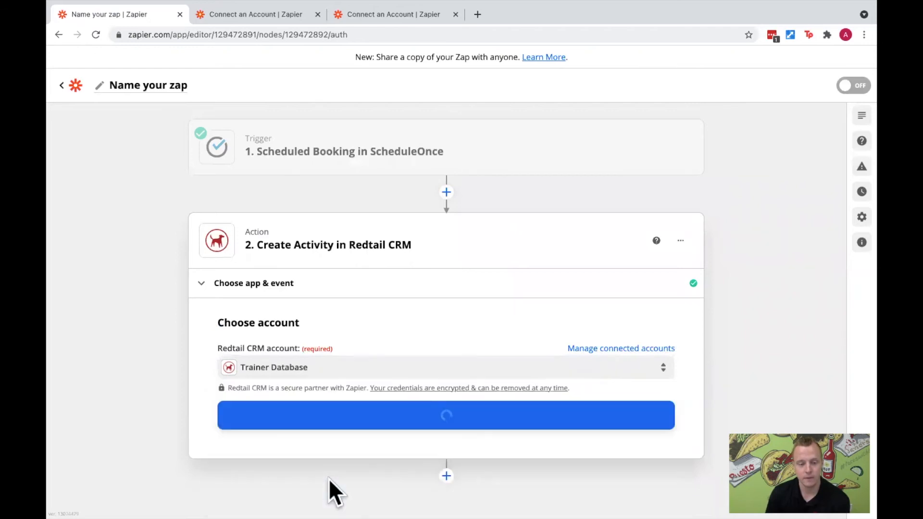
click(328, 423)
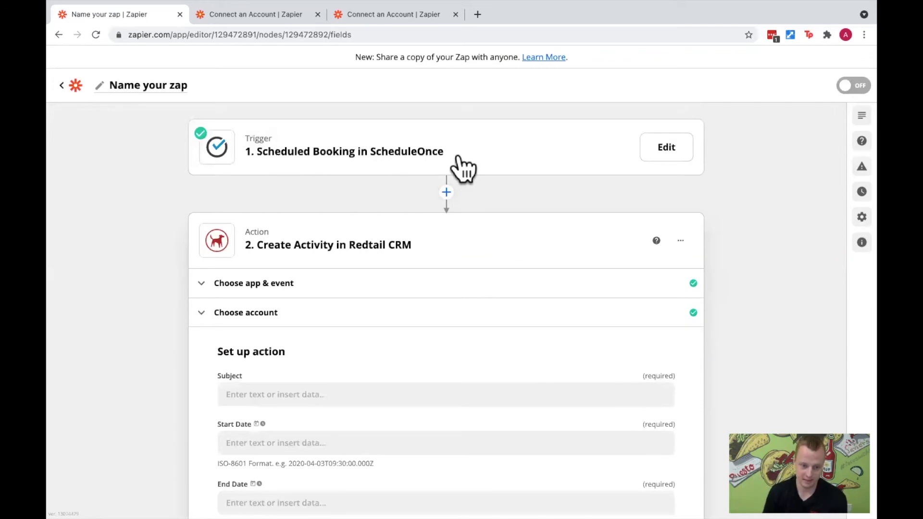
- Insert the Booking - Subject field from the ScheduleOnce booking data into the activity's Subject
scroll(344, 377, down, 3)
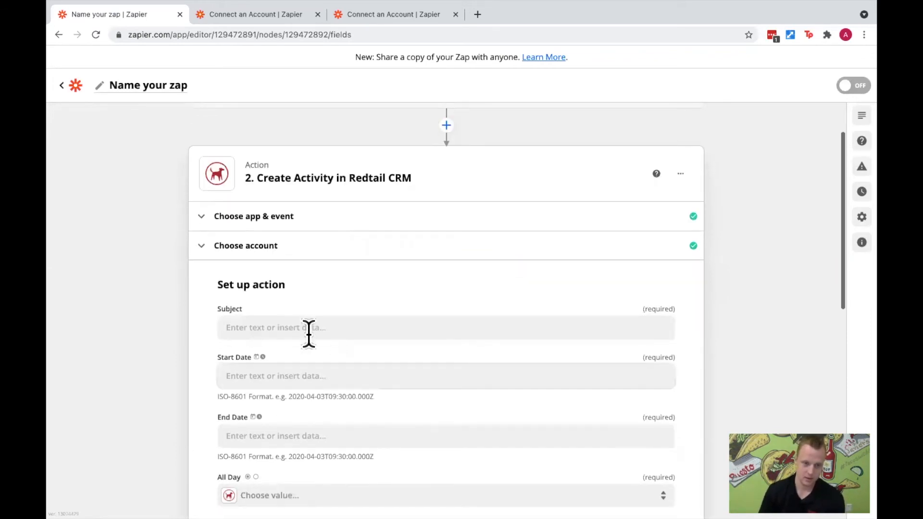
click(299, 327)
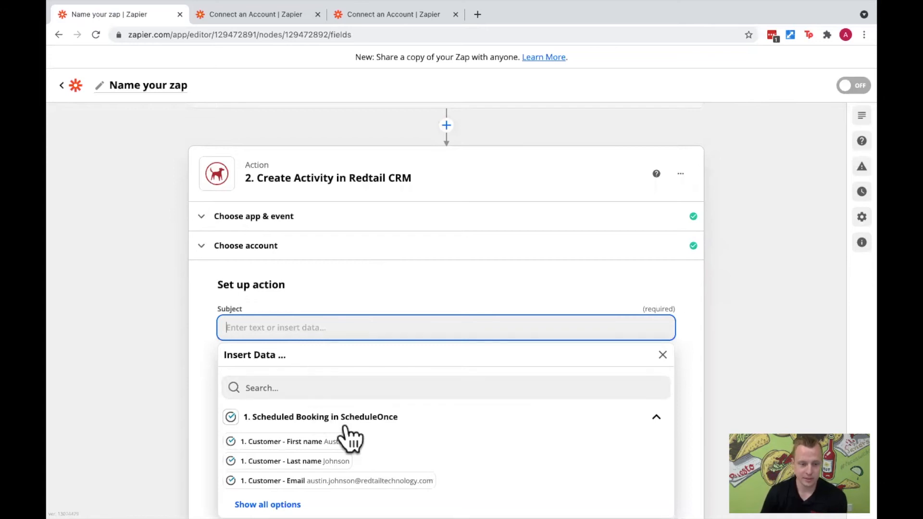
click(268, 504)
scroll(344, 461, down, 3)
scroll(407, 387, down, 1)
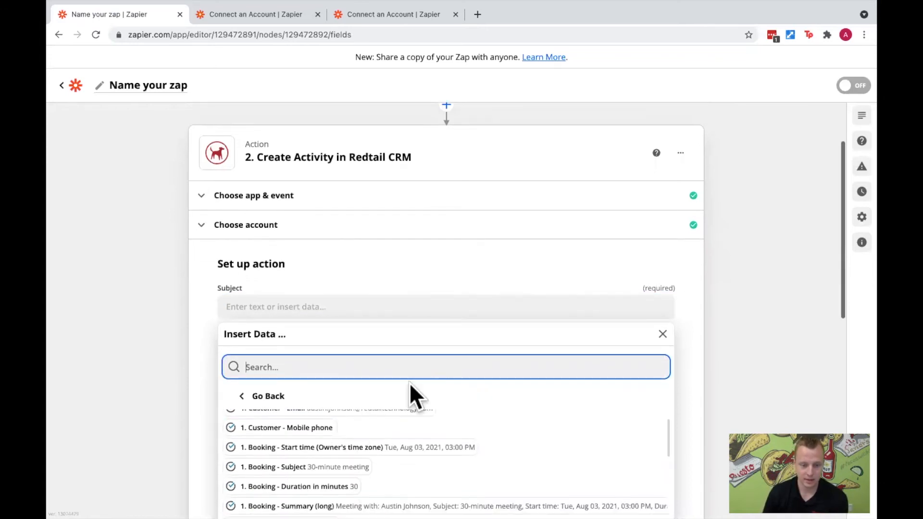
click(320, 460)
- Append "with" and the Customer - First name and Customer - Last name fields to the activity's Subject, and close the data list
scroll(331, 456, up, 3)
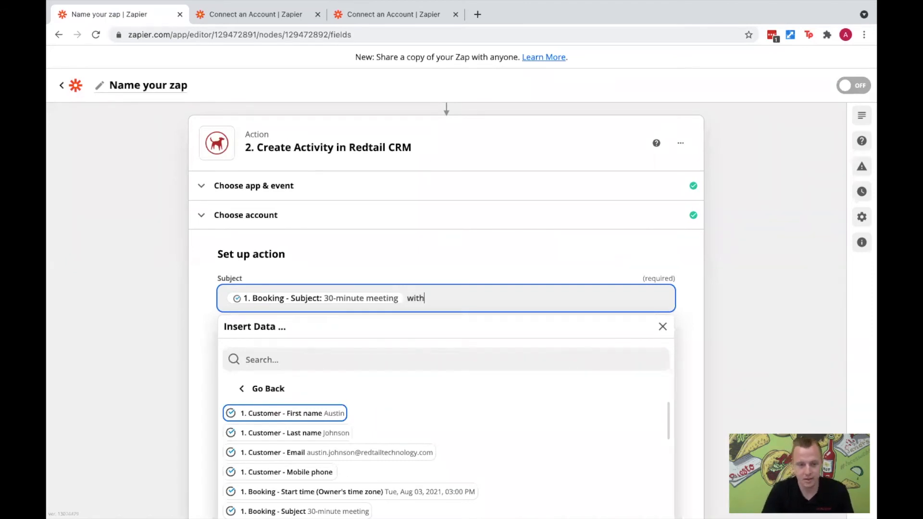
click(326, 414)
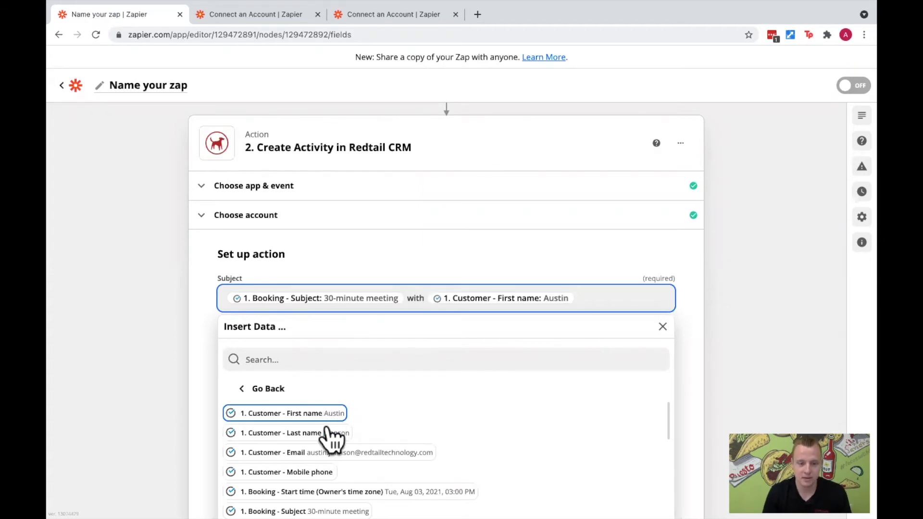
click(329, 433)
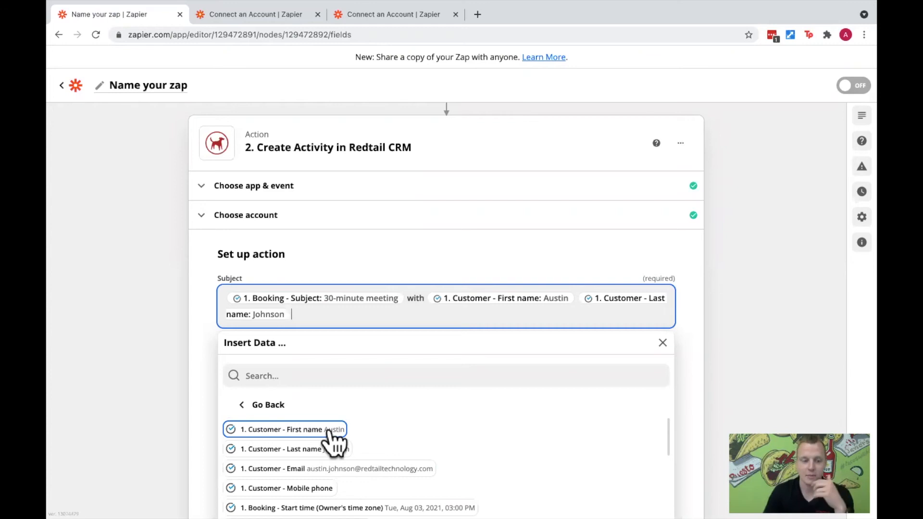
scroll(329, 431, down, 1)
scroll(329, 428, right, 1)
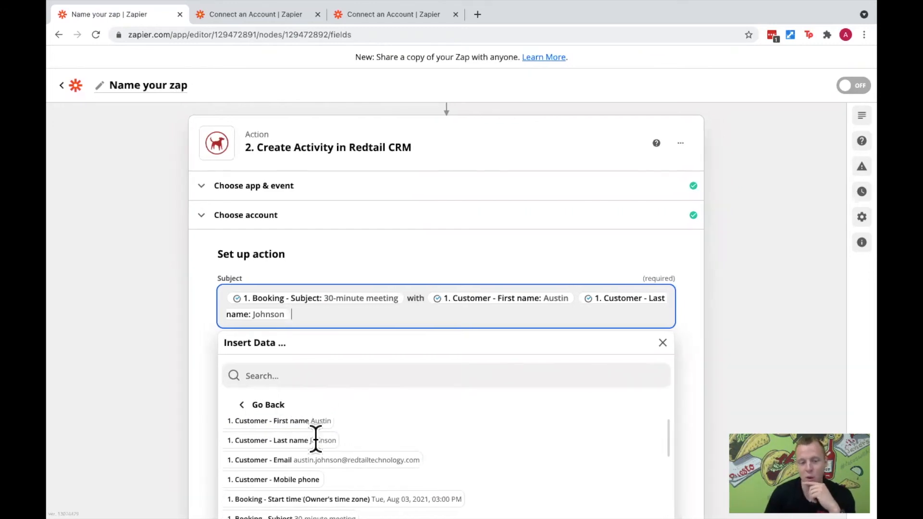
scroll(308, 437, left, 1)
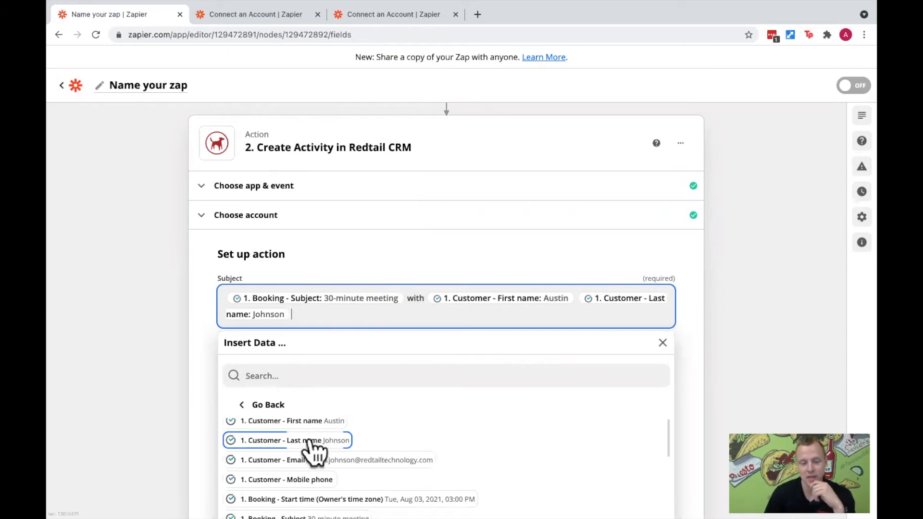
click(197, 334)
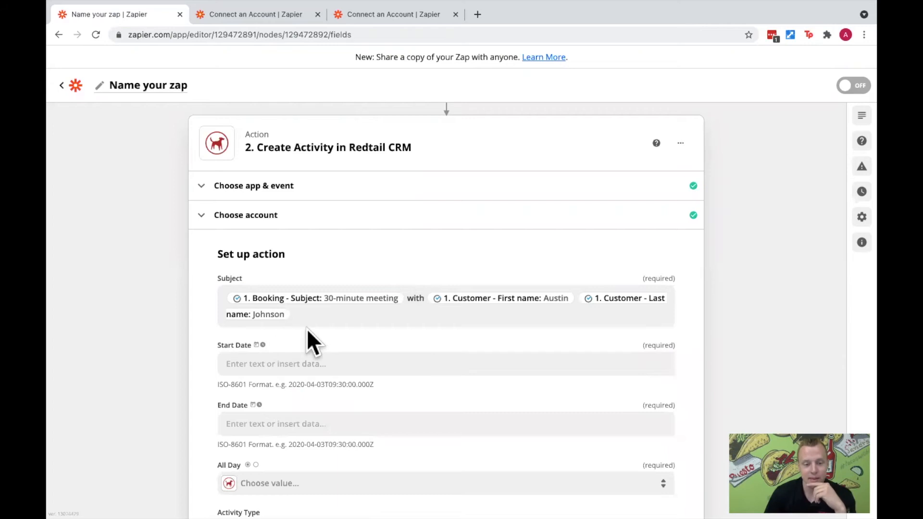
- Insert the Booking - Start time (Owner's time zone) field into the activity's Start Date and close the data list
scroll(362, 332, down, 1)
scroll(363, 333, down, 1)
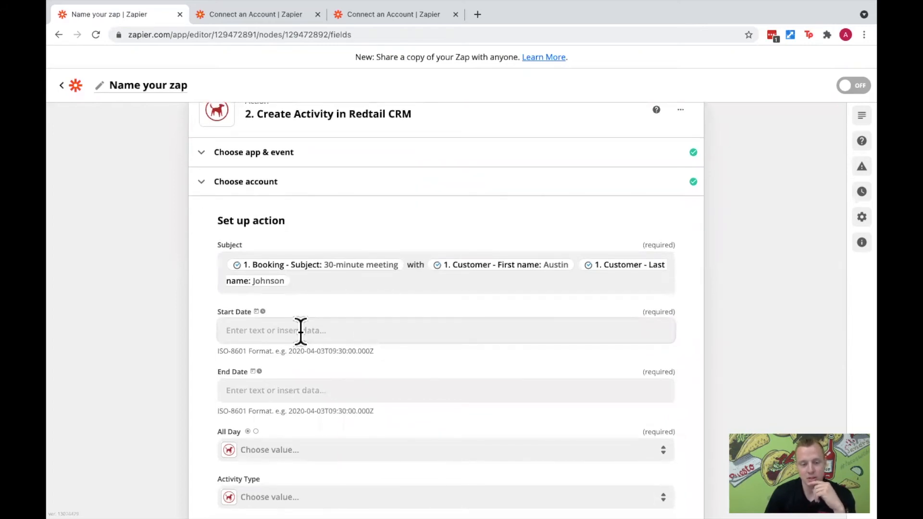
click(305, 331)
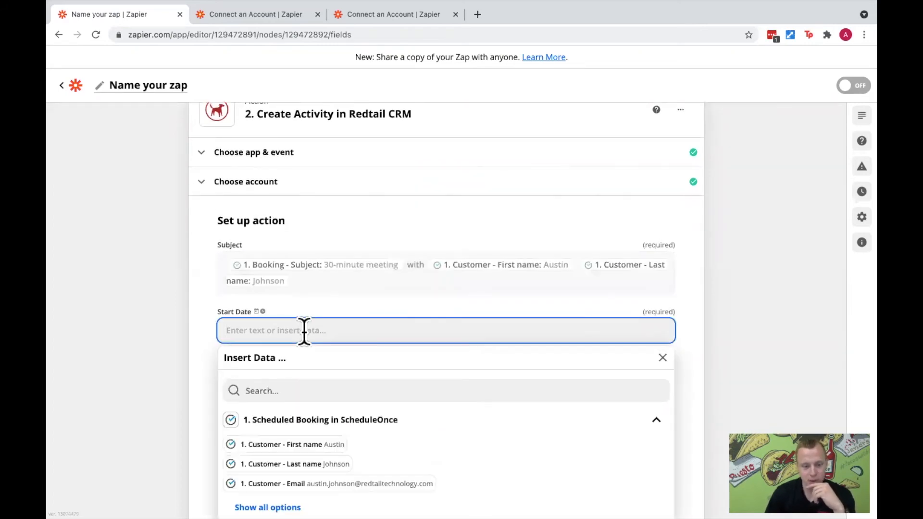
click(265, 507)
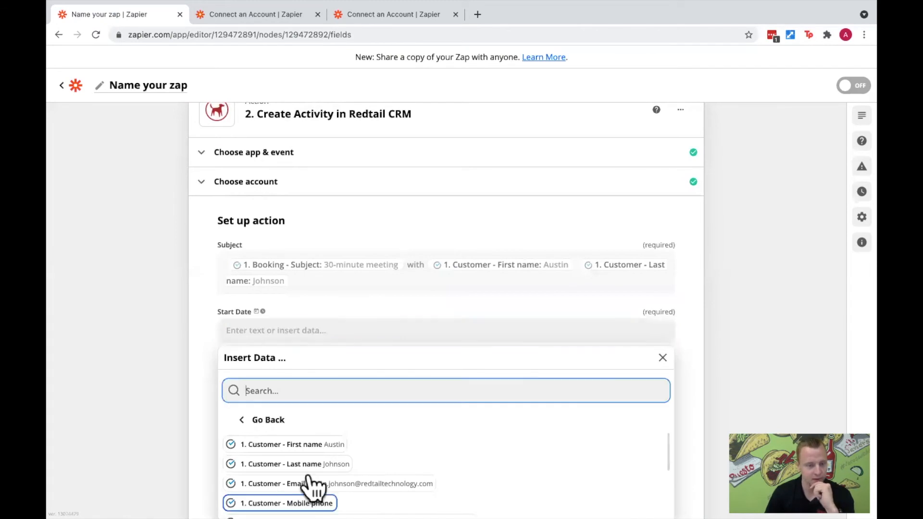
scroll(322, 478, down, 2)
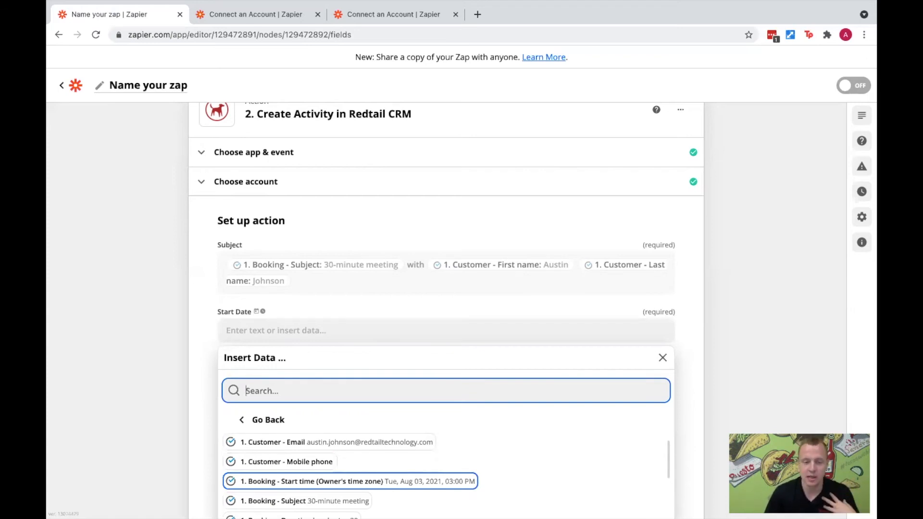
click(323, 482)
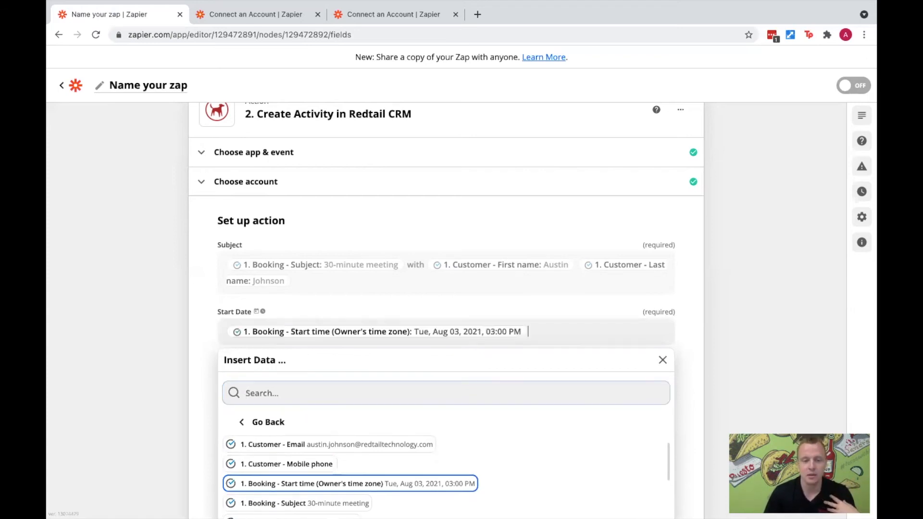
click(215, 387)
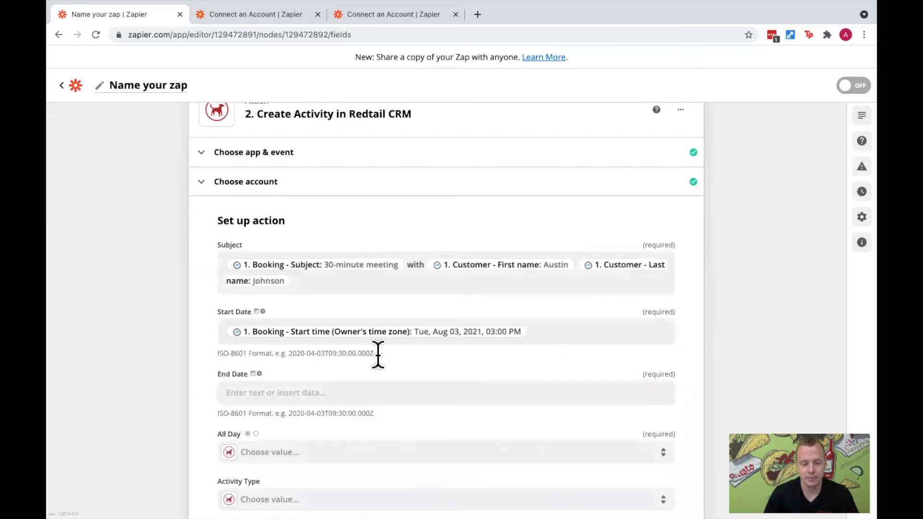
- Examine the full list of ScheduleOnce booking fields available for the activity's End Date
scroll(381, 368, down, 3)
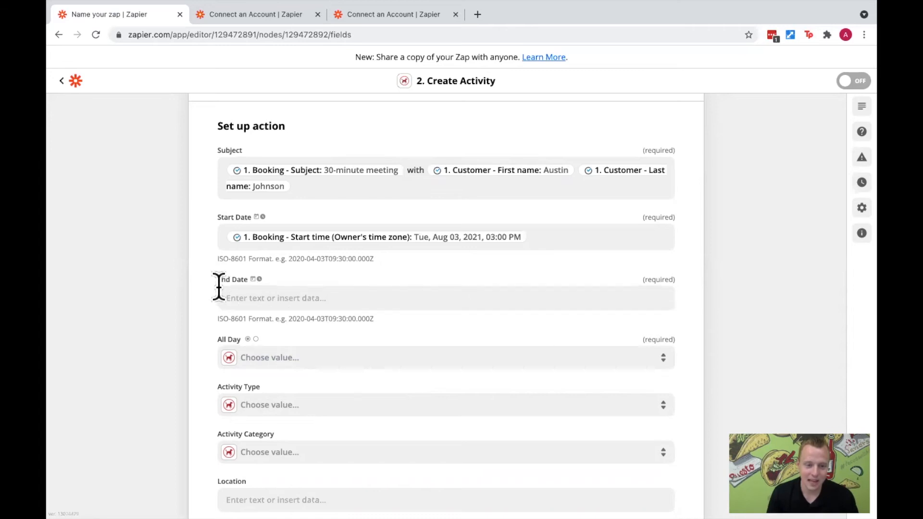
click(289, 298)
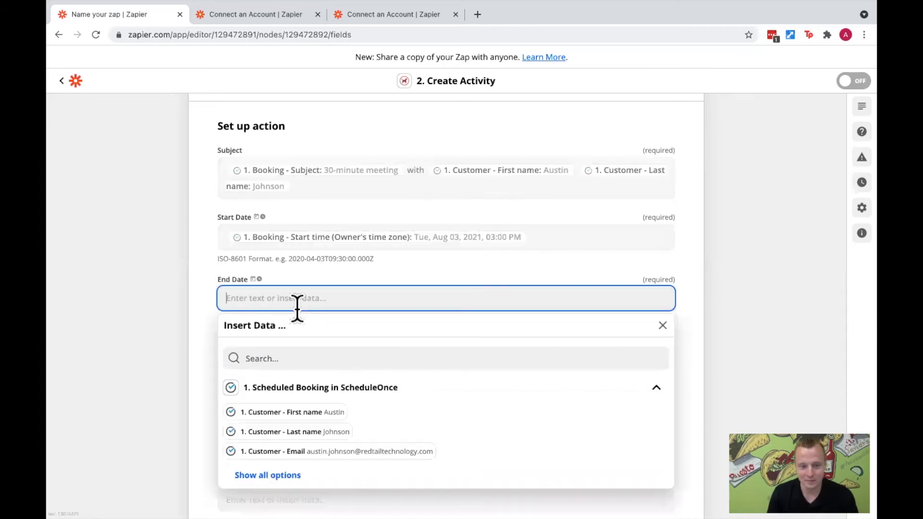
click(294, 475)
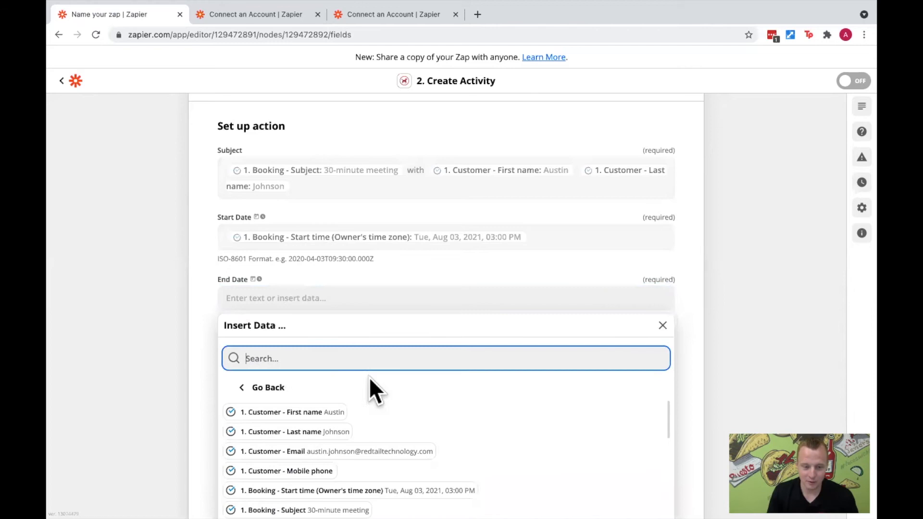
scroll(368, 376, down, 3)
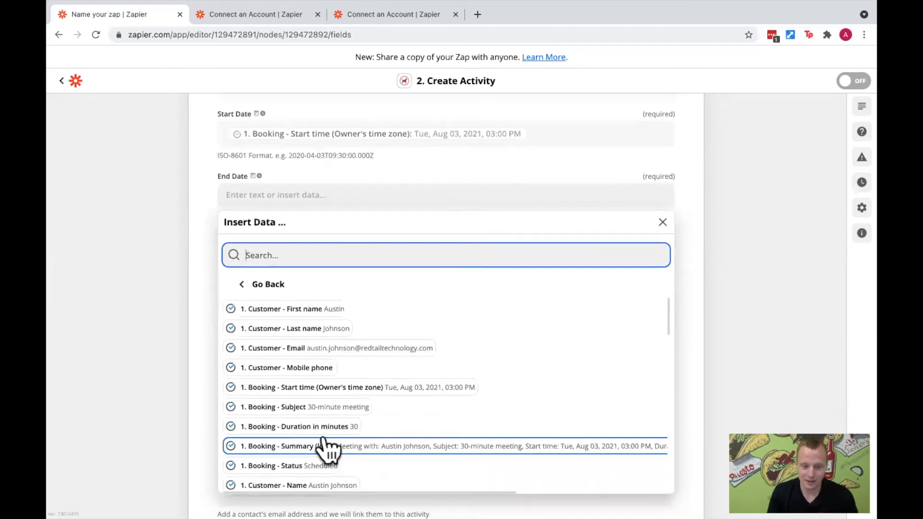
scroll(327, 445, down, 3)
scroll(326, 432, down, 4)
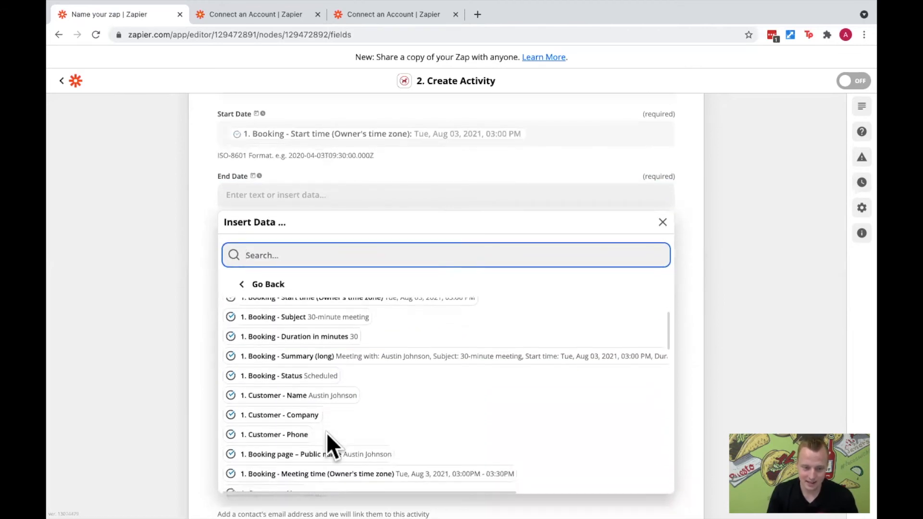
scroll(327, 432, down, 3)
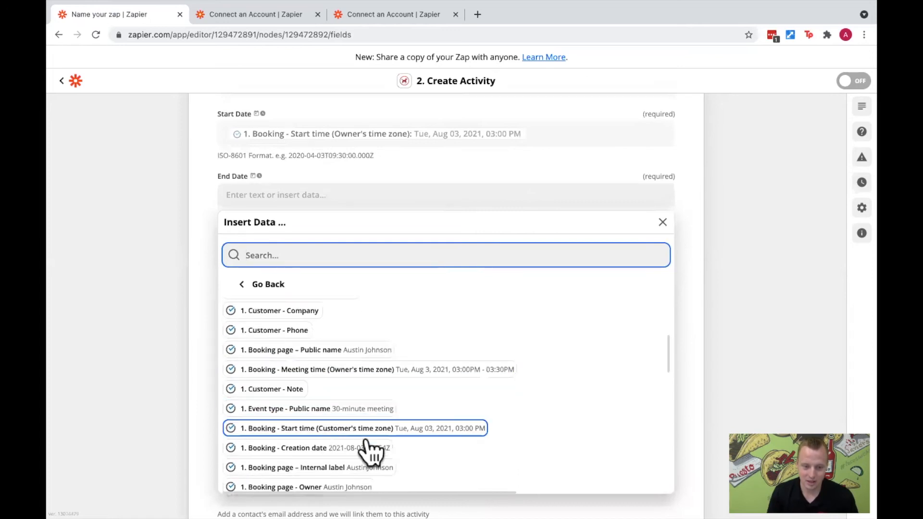
scroll(356, 443, down, 1)
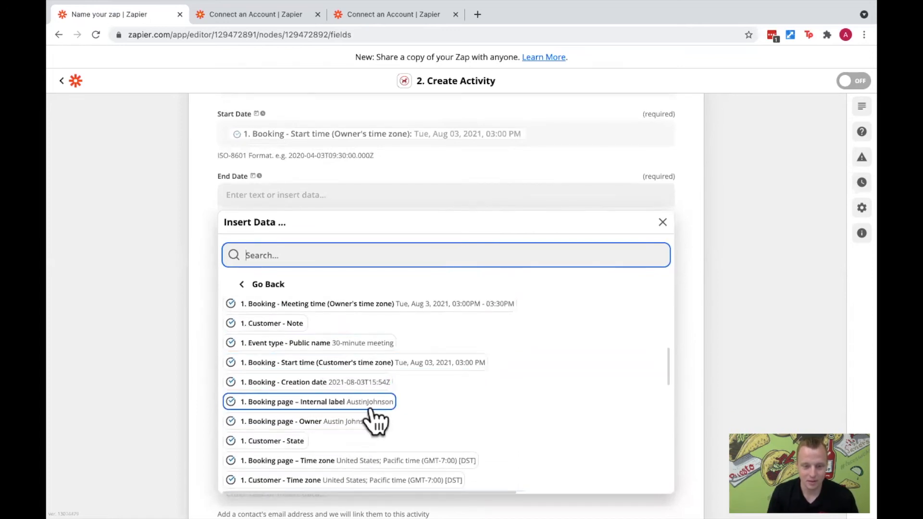
scroll(370, 408, up, 5)
scroll(370, 414, up, 4)
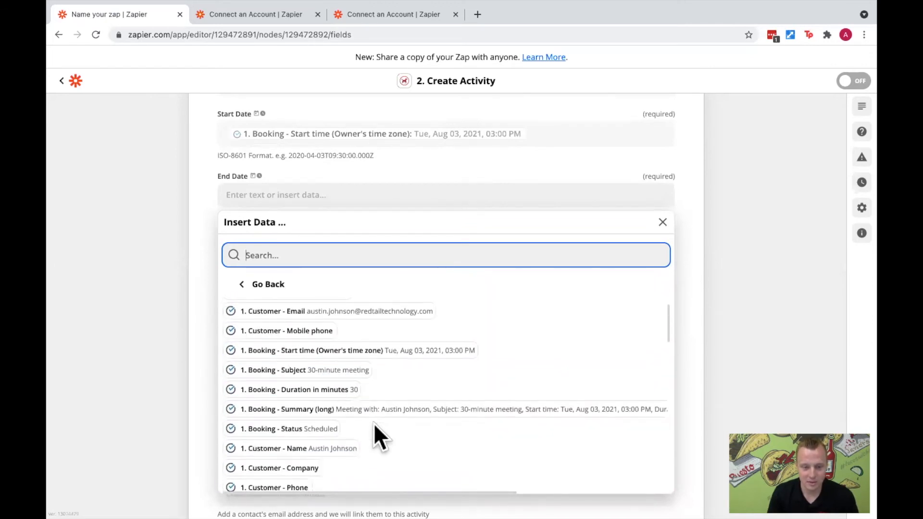
scroll(375, 423, down, 5)
scroll(375, 421, down, 5)
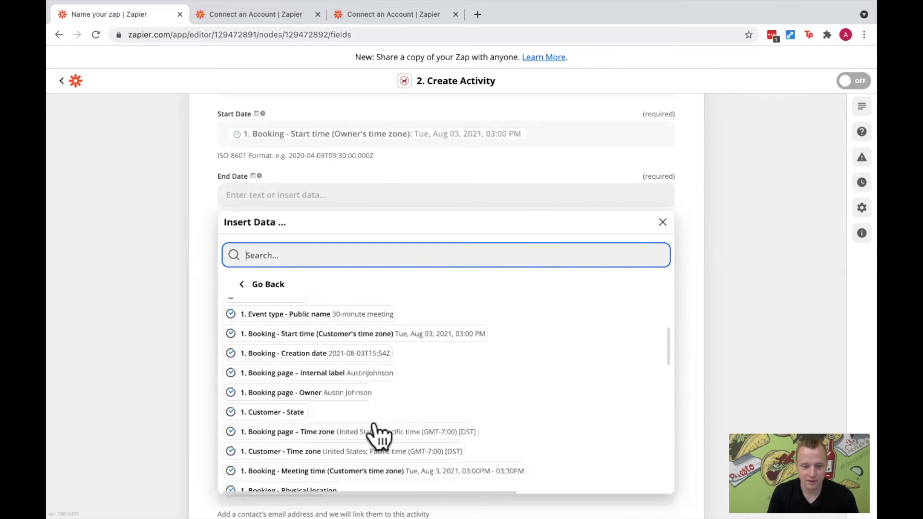
scroll(364, 419, down, 6)
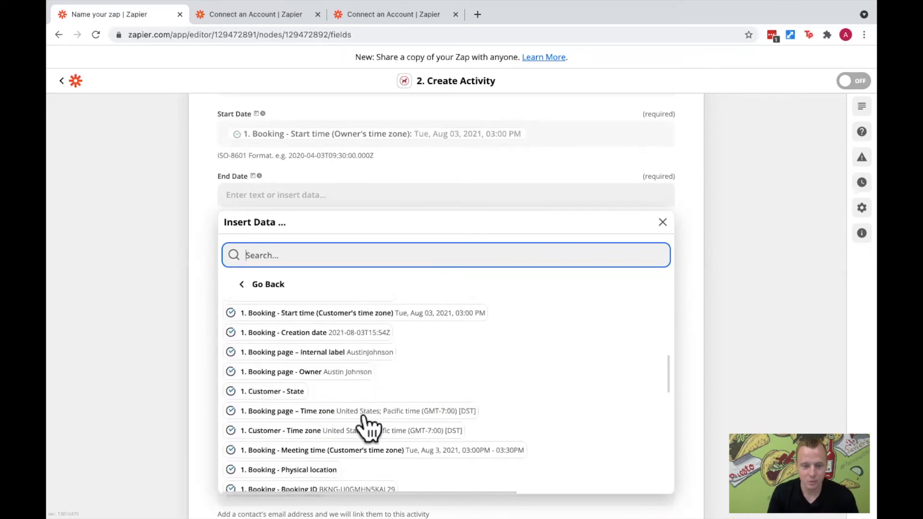
scroll(368, 426, down, 6)
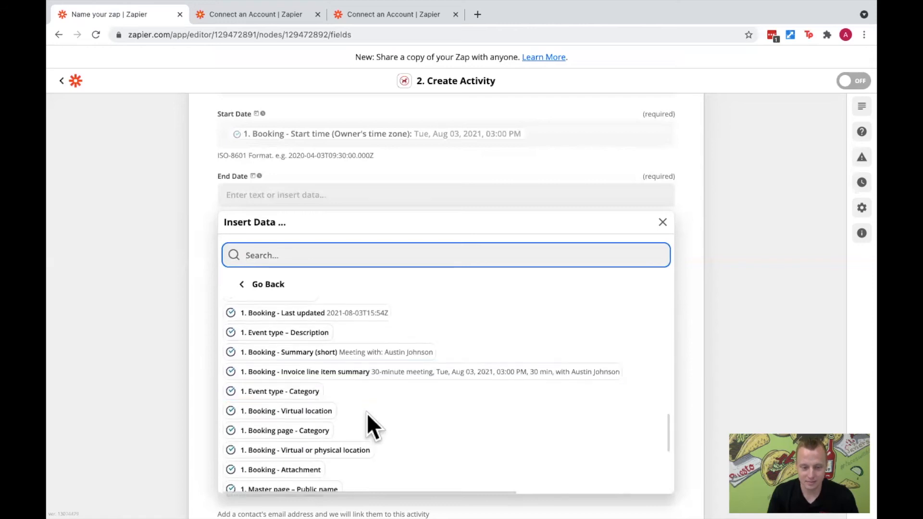
- Insert the Booking - Start time (Owner's time zone) field into the activity's End Date and close the data list
scroll(365, 416, up, 9)
scroll(366, 418, up, 6)
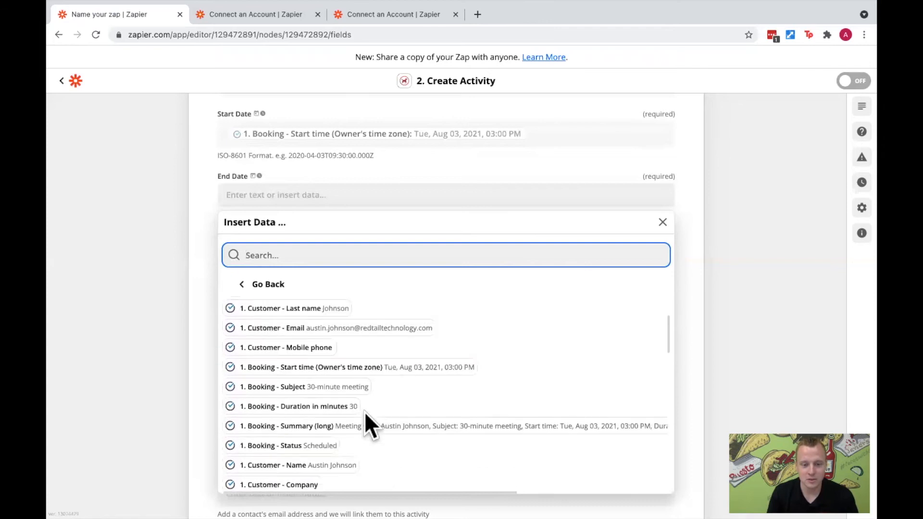
scroll(365, 411, up, 1)
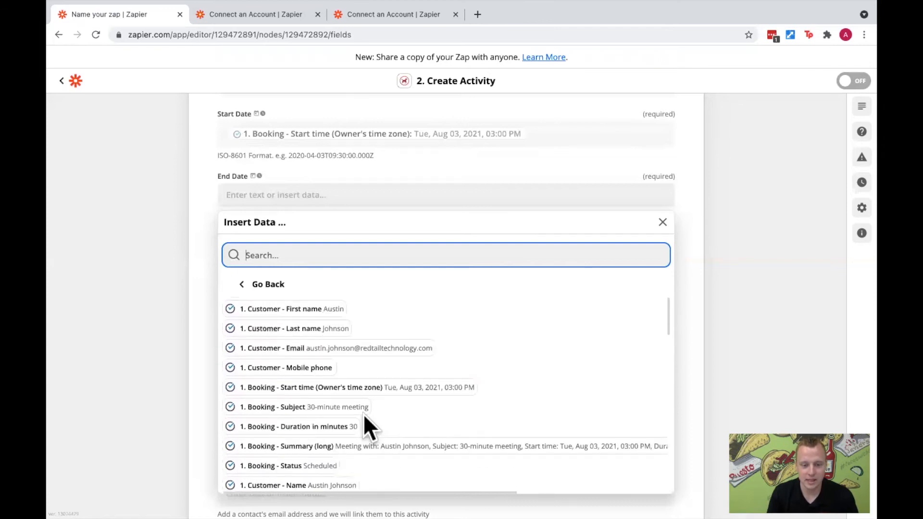
click(350, 391)
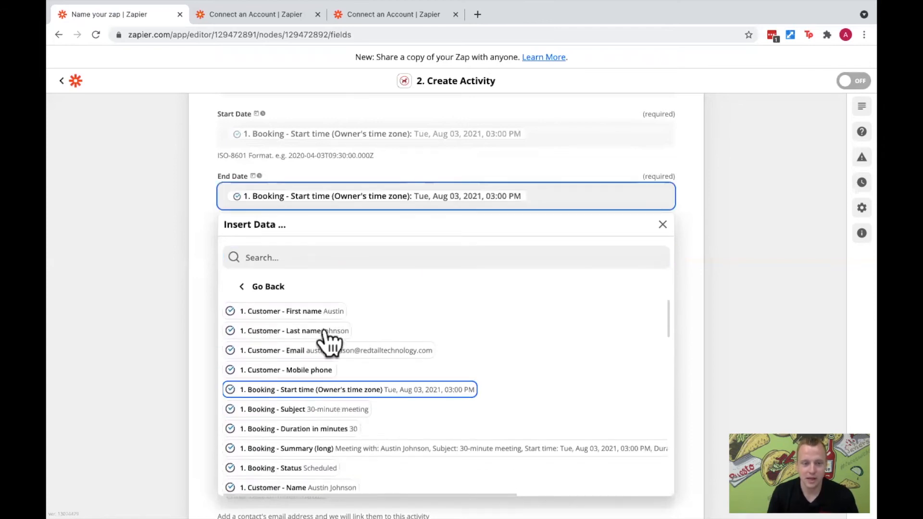
click(208, 215)
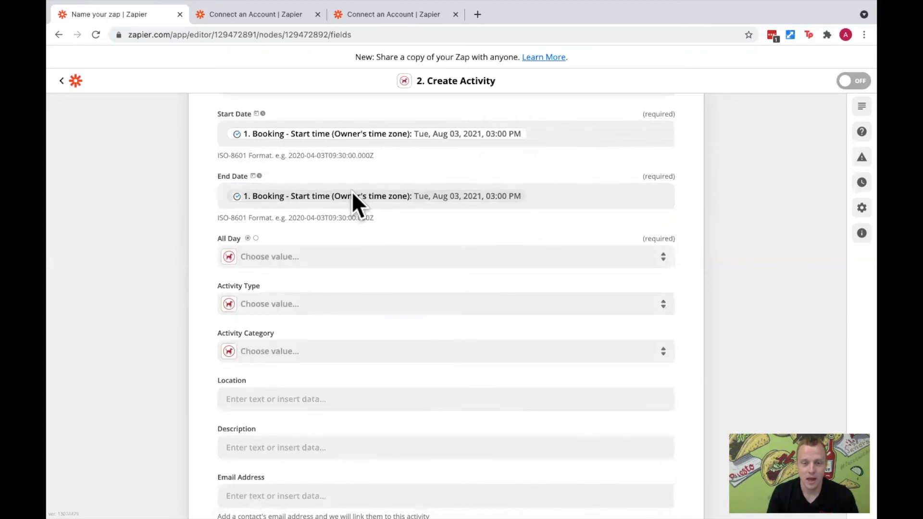
- Append "+1h" to the booking start time in the activity's End Date and close the data list
click(548, 194)
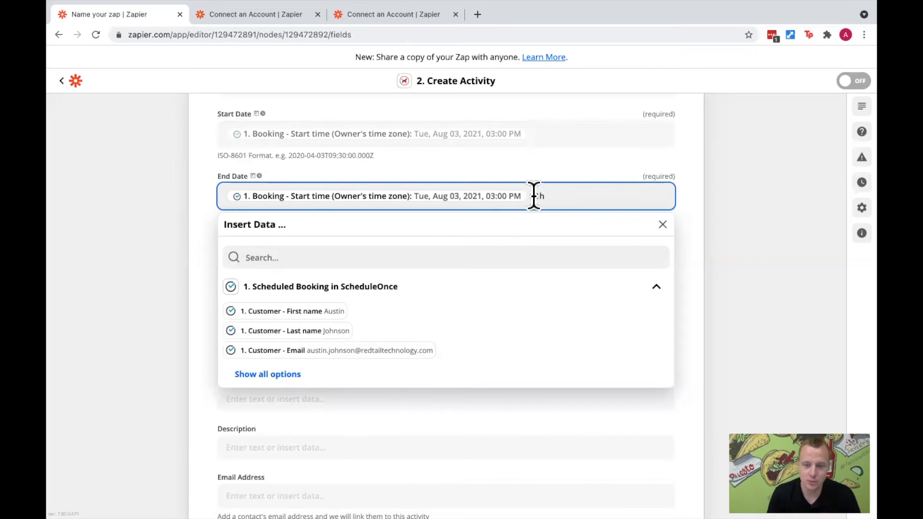
key(BackSpace)
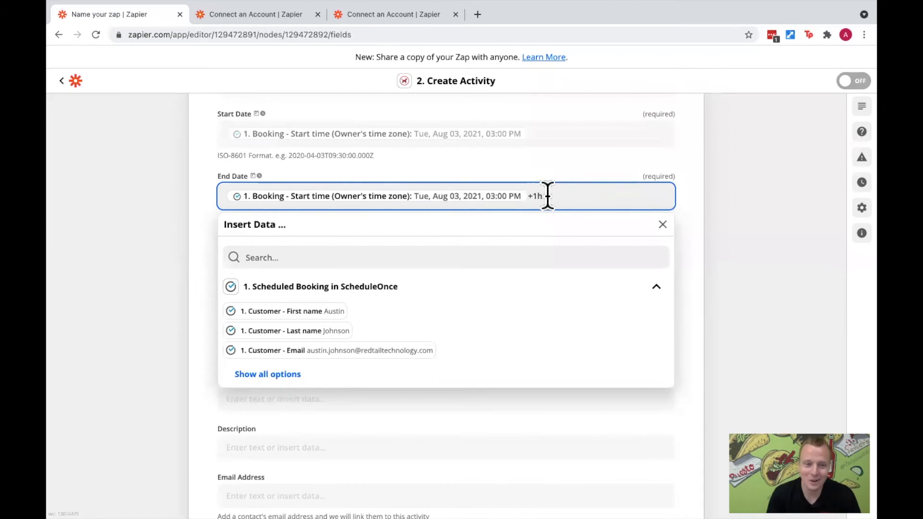
click(499, 174)
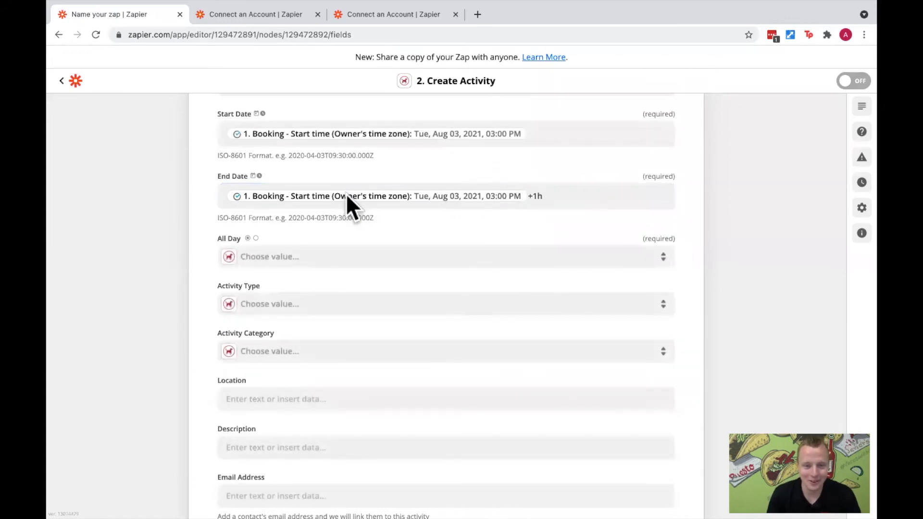
- Open the help article on the End Date's date/time field type in a new browser tab and switch to it
right_click(260, 176)
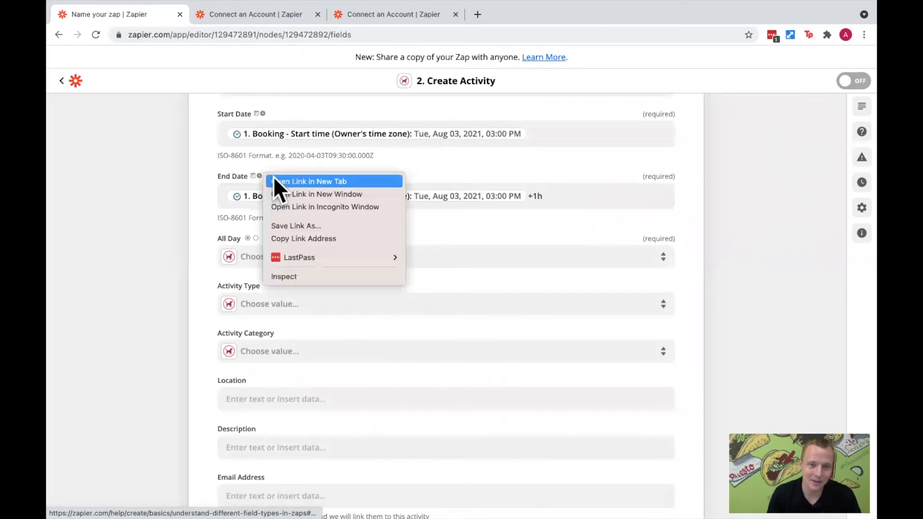
key(Escape)
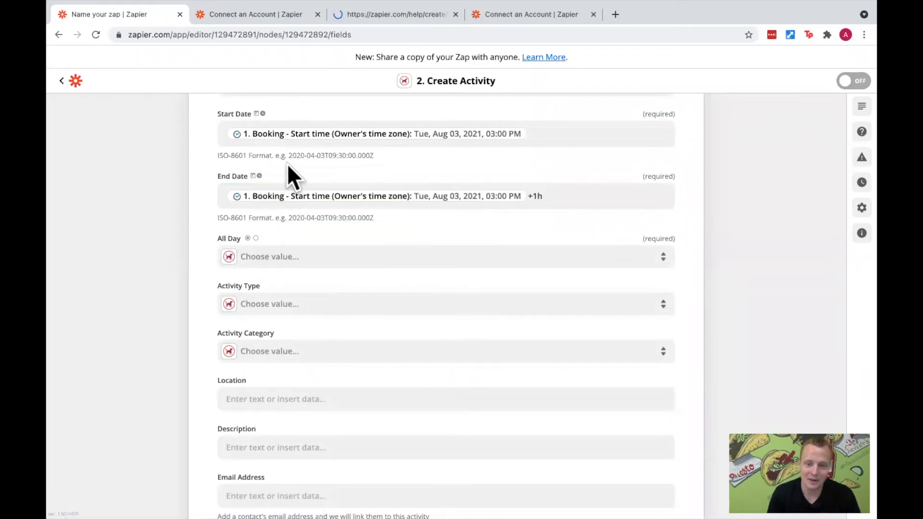
click(405, 14)
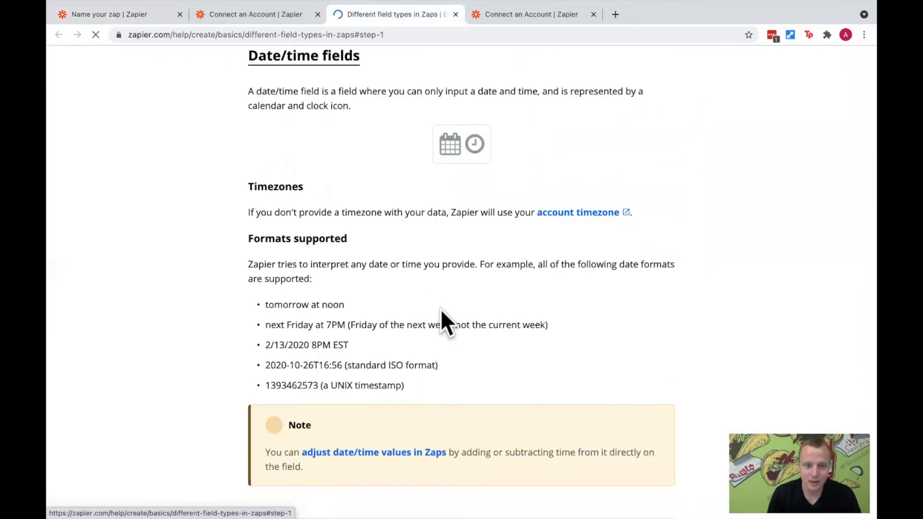
- Read through the help article on Zap field types, then go back to the note in the Date/time fields section
scroll(436, 302, down, 5)
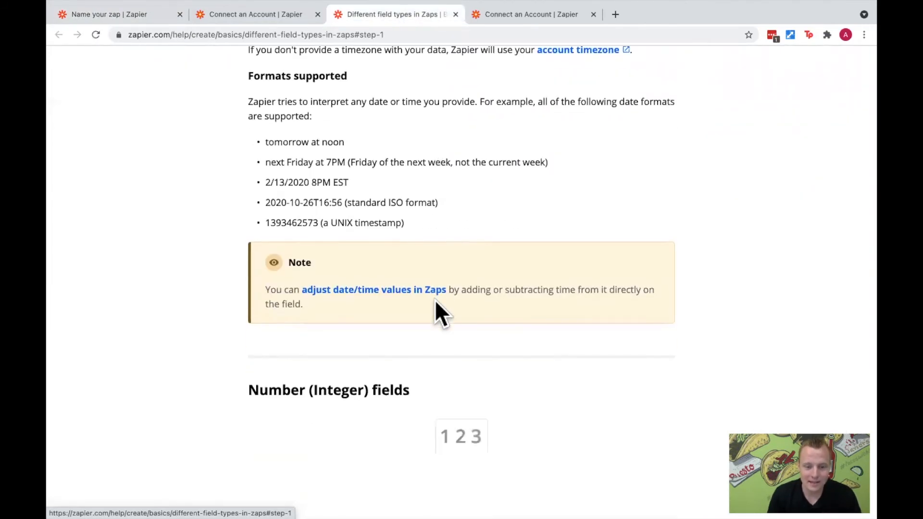
scroll(437, 298, down, 10)
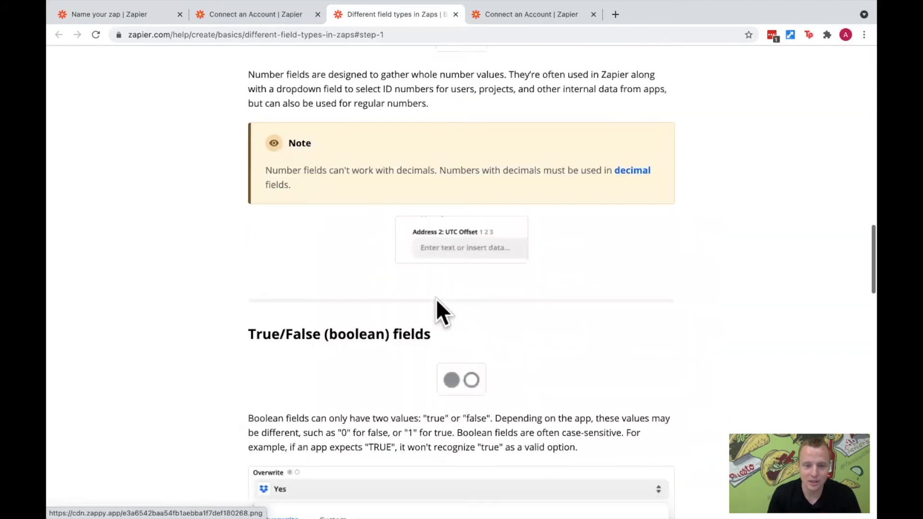
scroll(437, 298, down, 8)
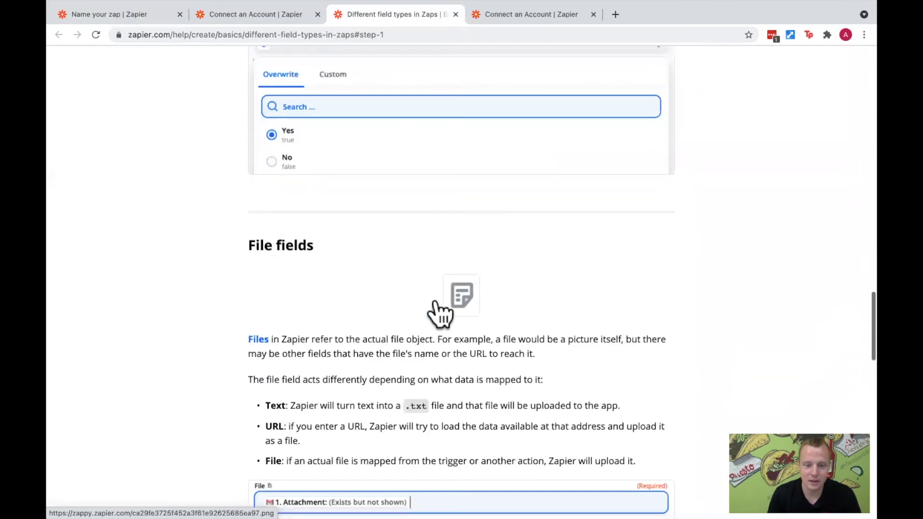
scroll(436, 298, down, 12)
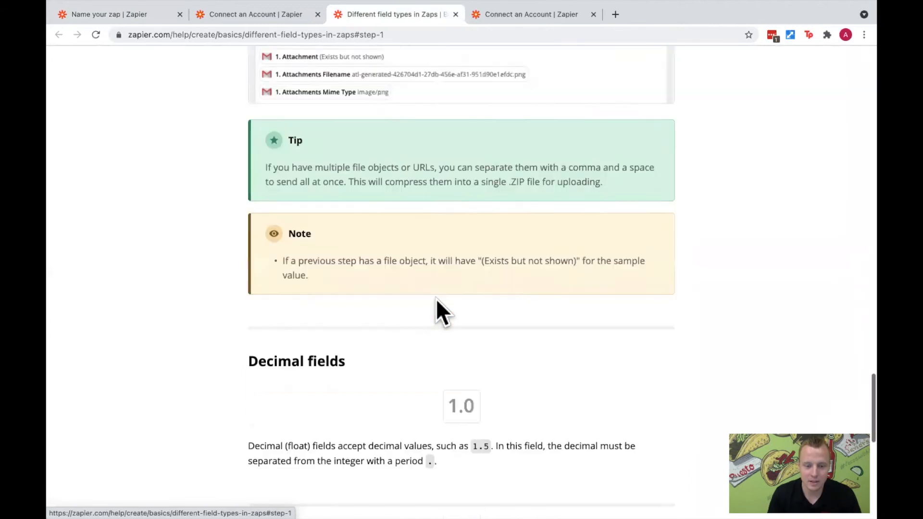
scroll(437, 298, down, 5)
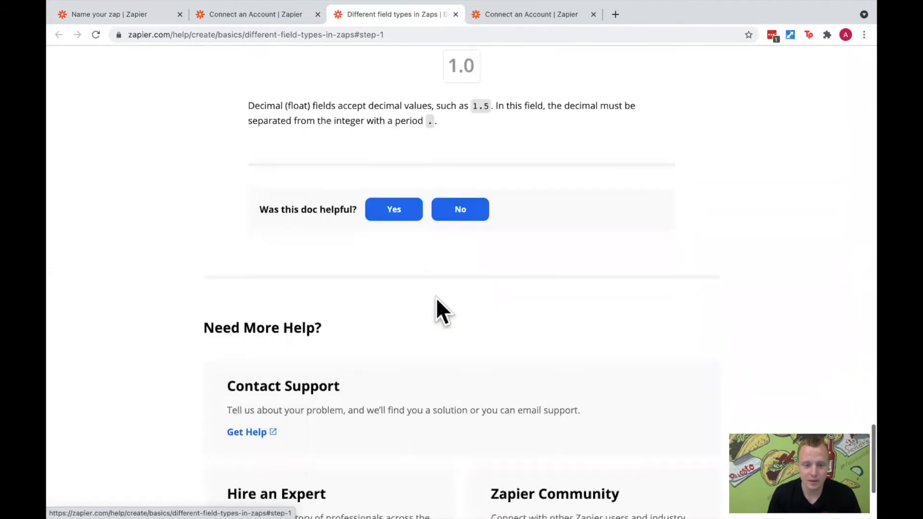
scroll(436, 296, up, 6)
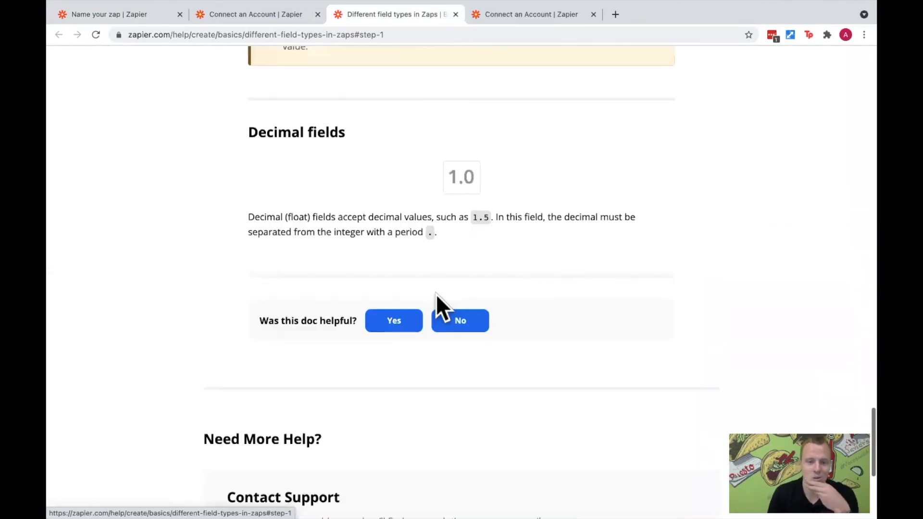
scroll(437, 295, up, 11)
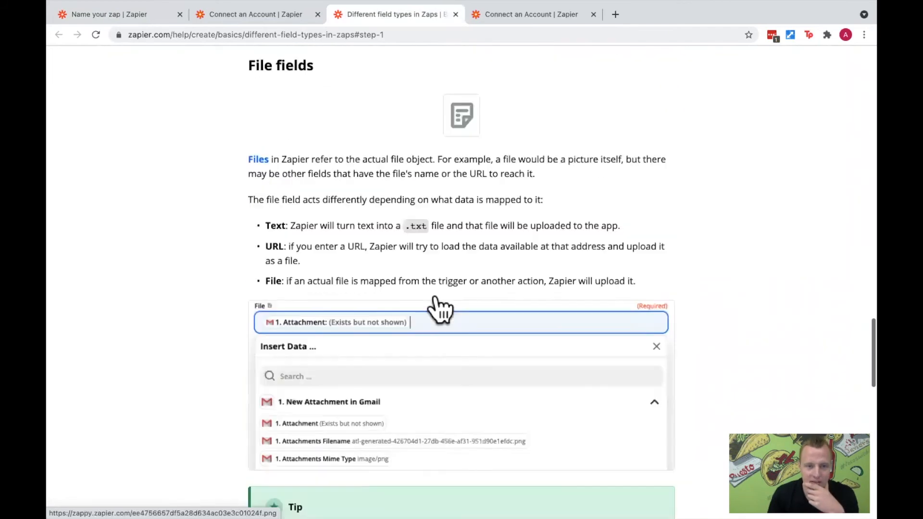
scroll(435, 296, up, 12)
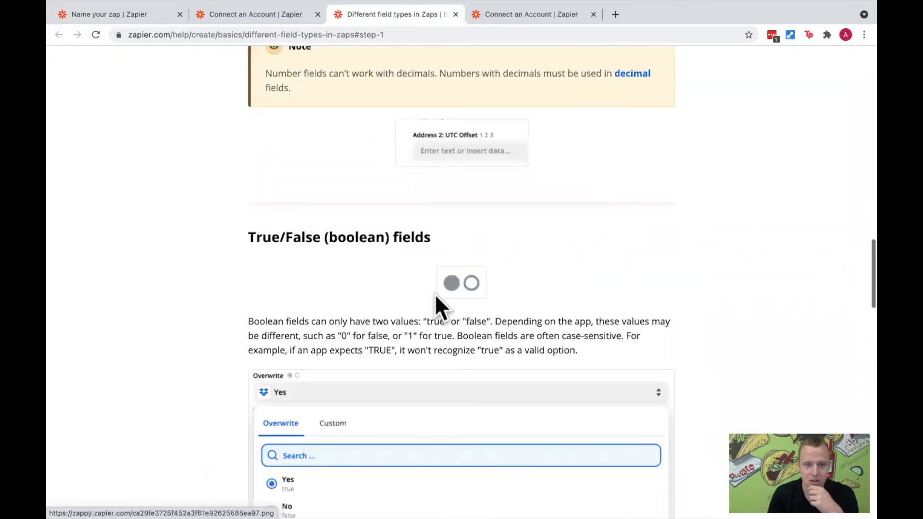
scroll(434, 297, up, 7)
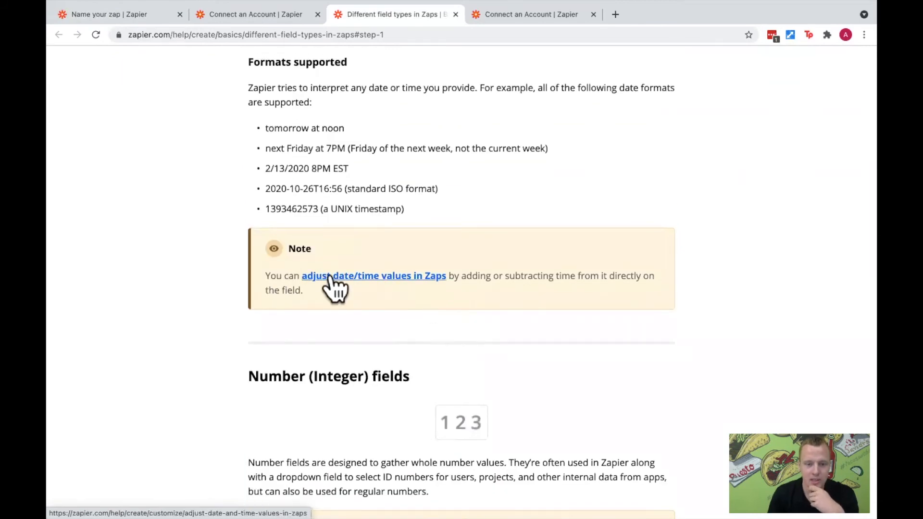
- Open the linked article on adjusting date/time values in Zaps and highlight the sentence explaining how to enter a modifier
click(408, 279)
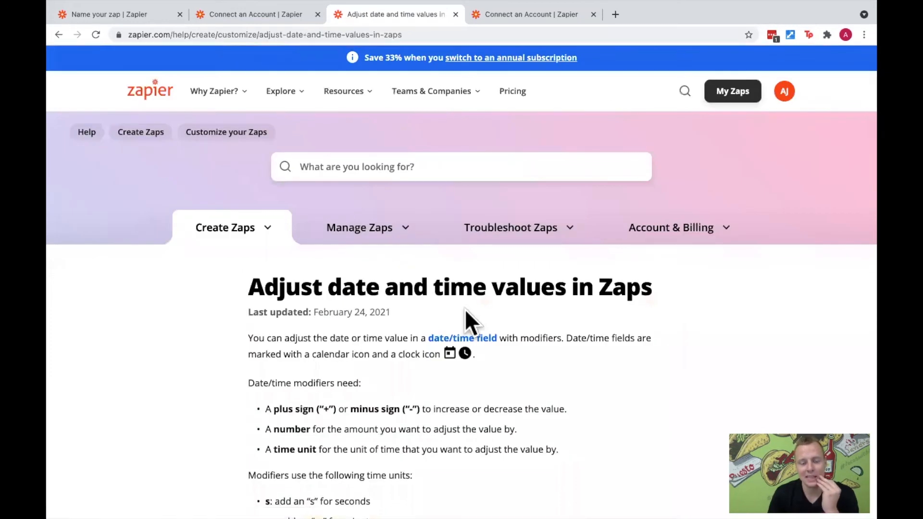
scroll(456, 298, down, 5)
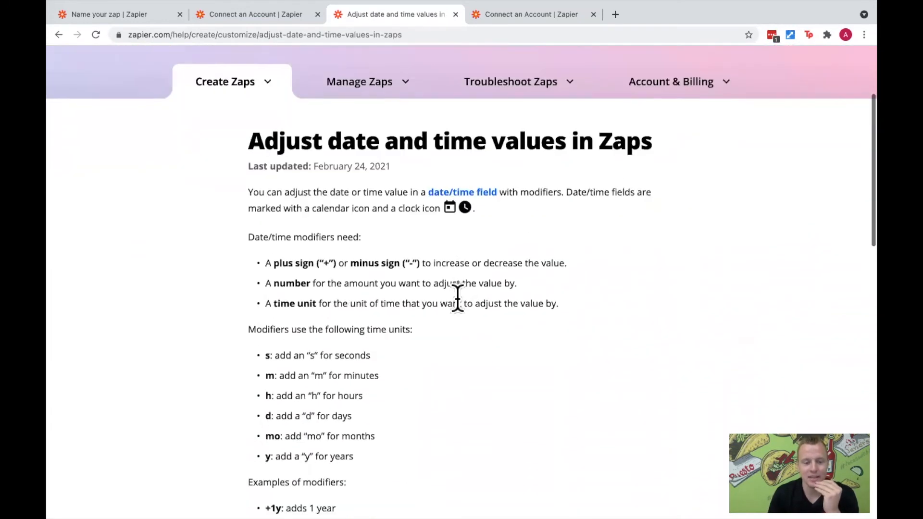
scroll(457, 296, down, 3)
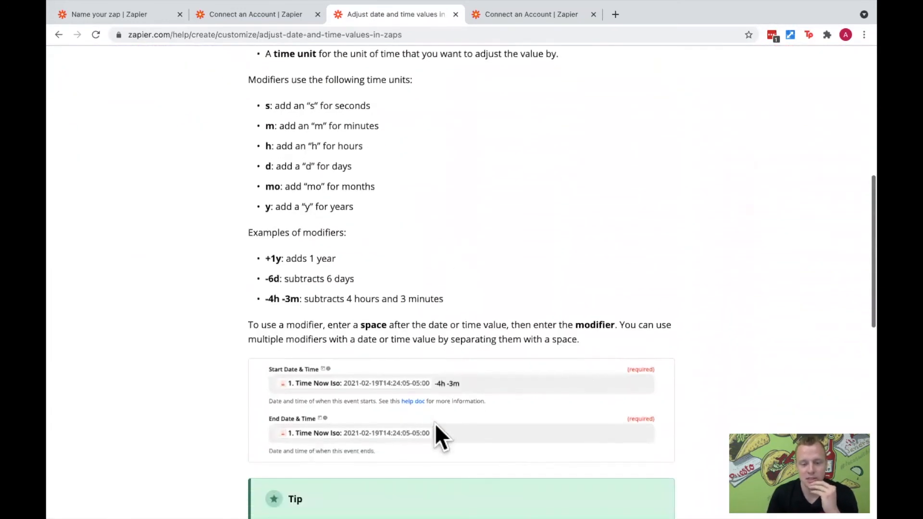
scroll(440, 384, down, 1)
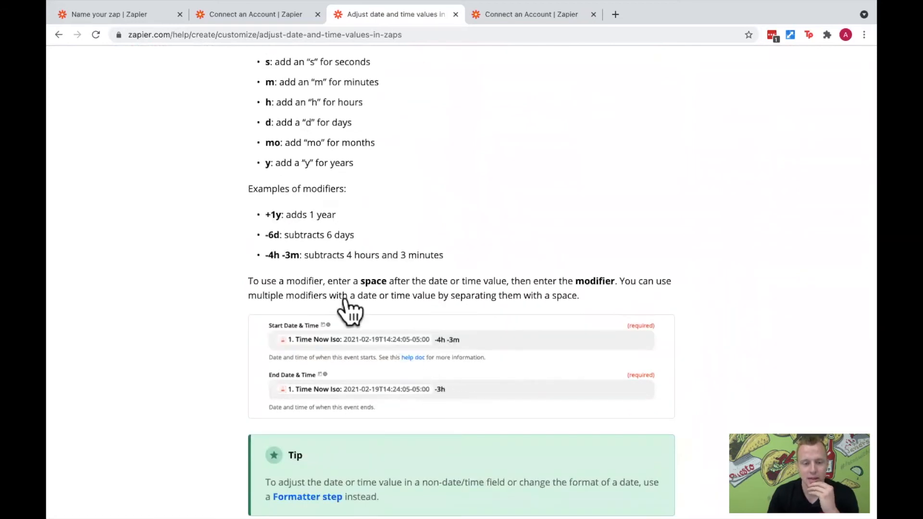
drag(339, 281, 624, 283)
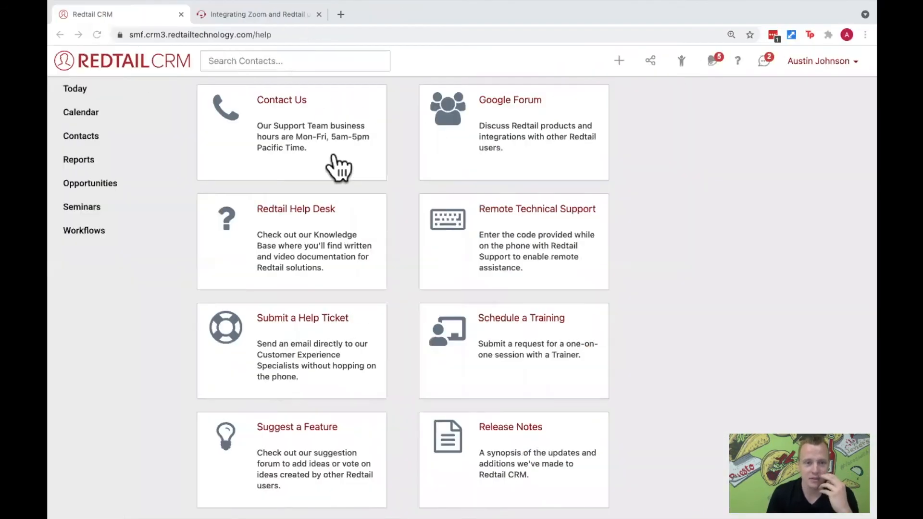
- Switch to the Redtail Helpdesk, open the article on integrating ScheduleOnce and Redtail using Zapier, and read down to the End Date instructions
click(282, 16)
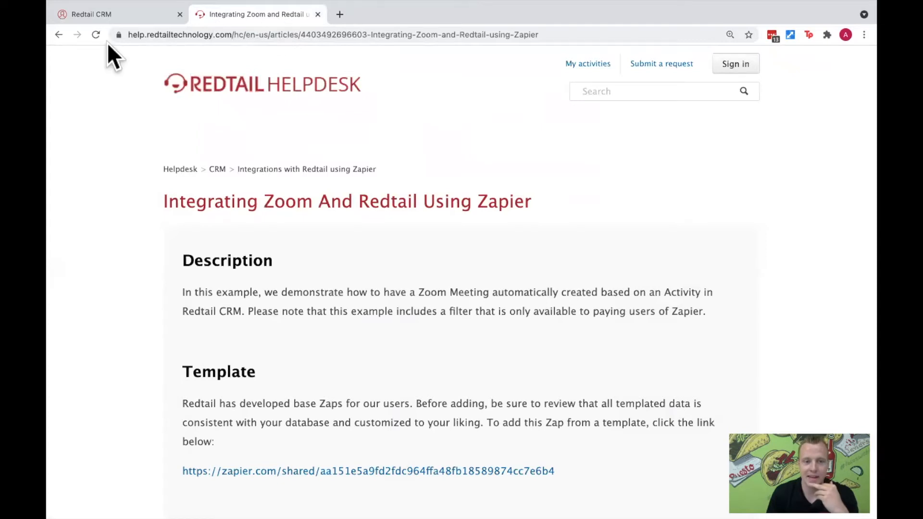
click(59, 34)
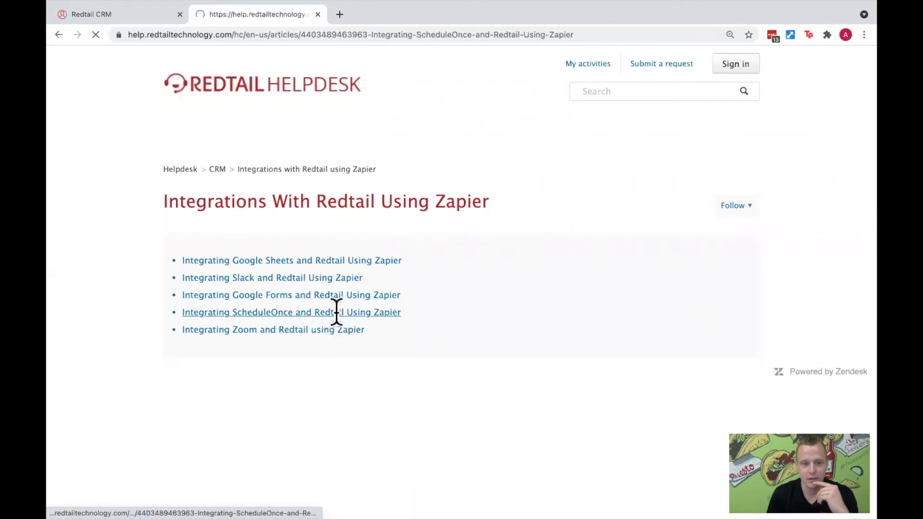
scroll(375, 307, down, 8)
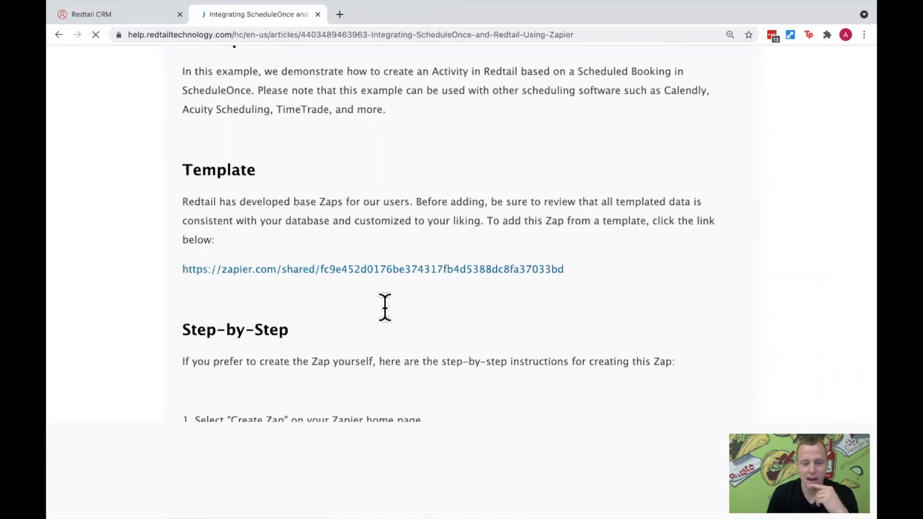
scroll(385, 306, down, 9)
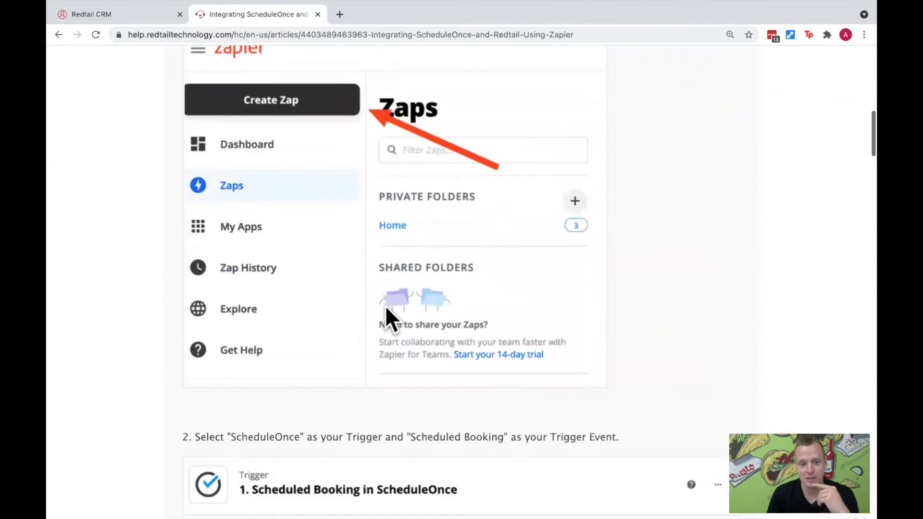
scroll(385, 306, down, 15)
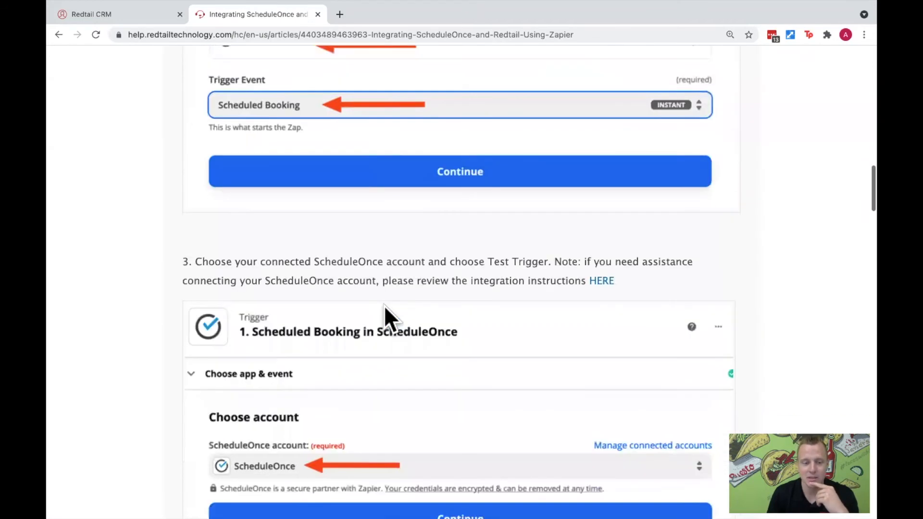
scroll(384, 308, down, 13)
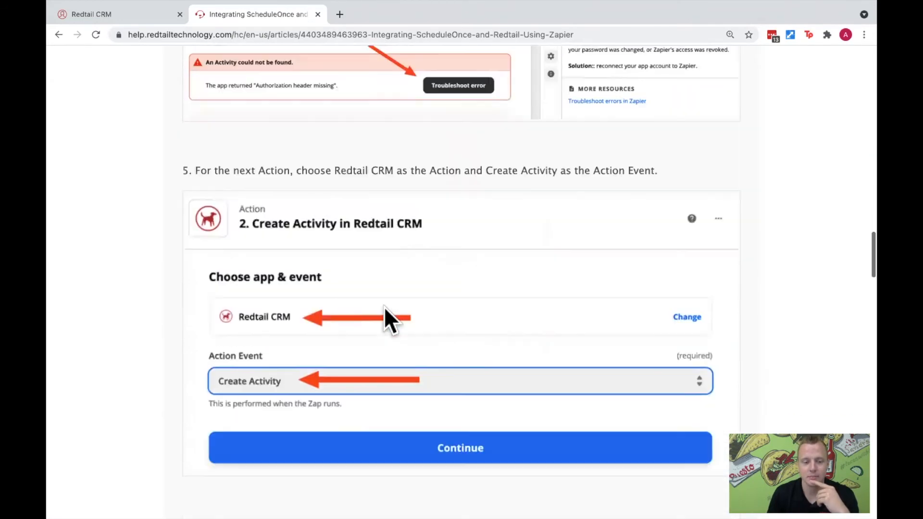
scroll(384, 306, down, 10)
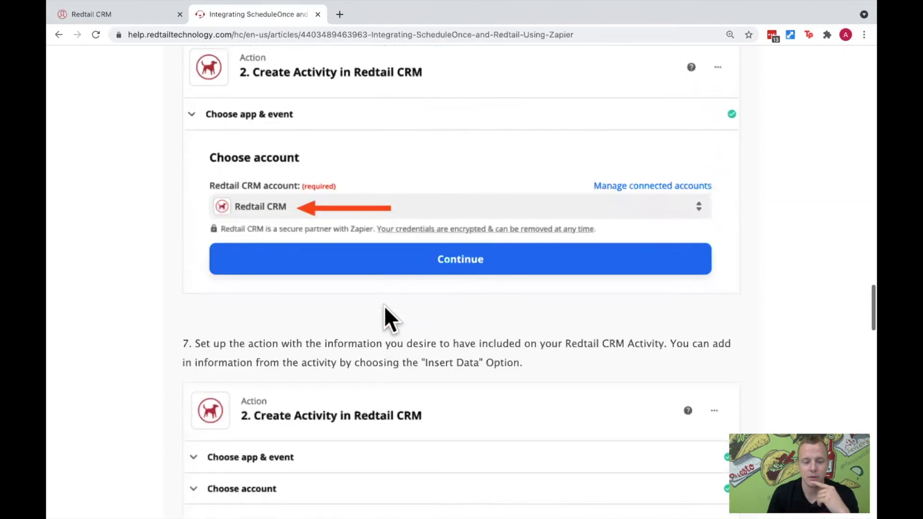
scroll(384, 307, down, 7)
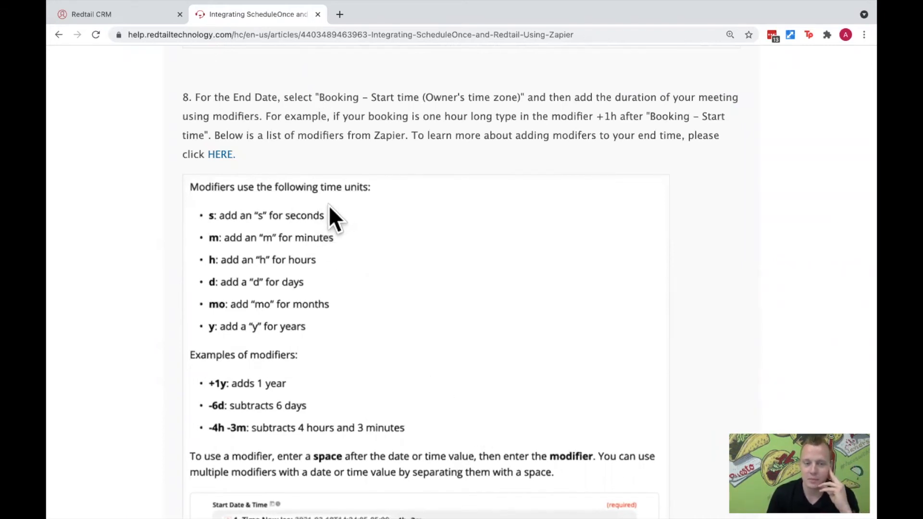
- Return to the Zap editor and set the Redtail activity's All Day option to False
key(ctrl+Left)
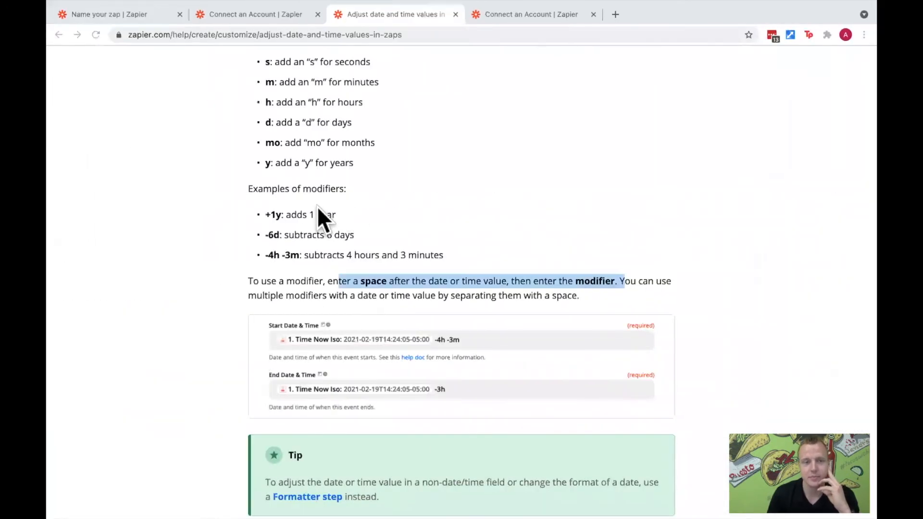
key(ctrl+Left)
key(ctrl+Right)
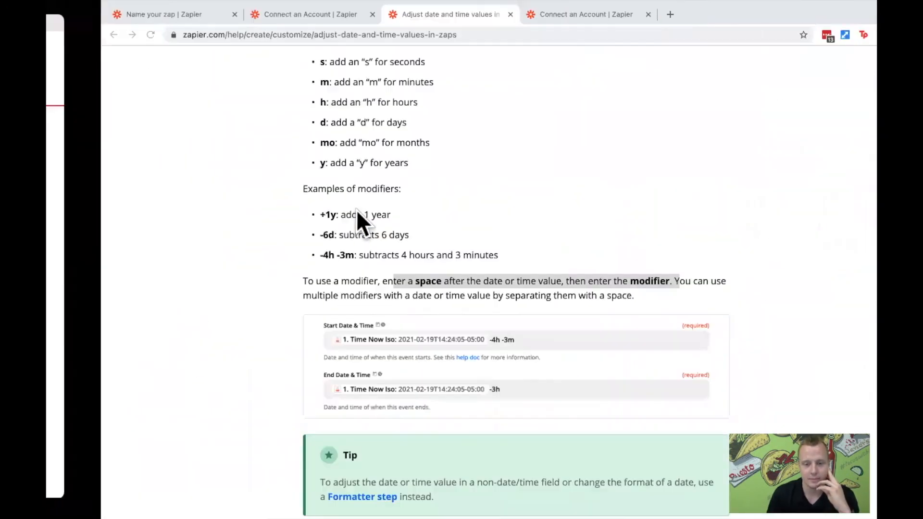
click(152, 18)
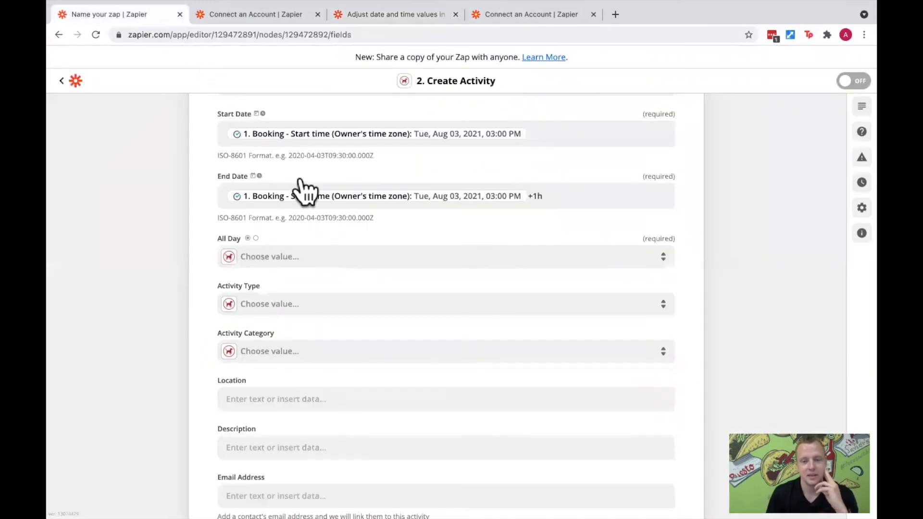
click(398, 258)
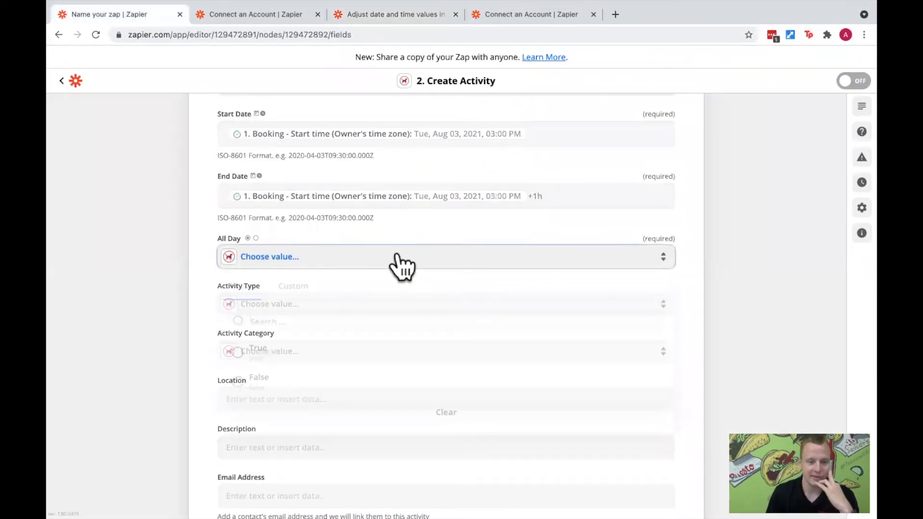
click(260, 387)
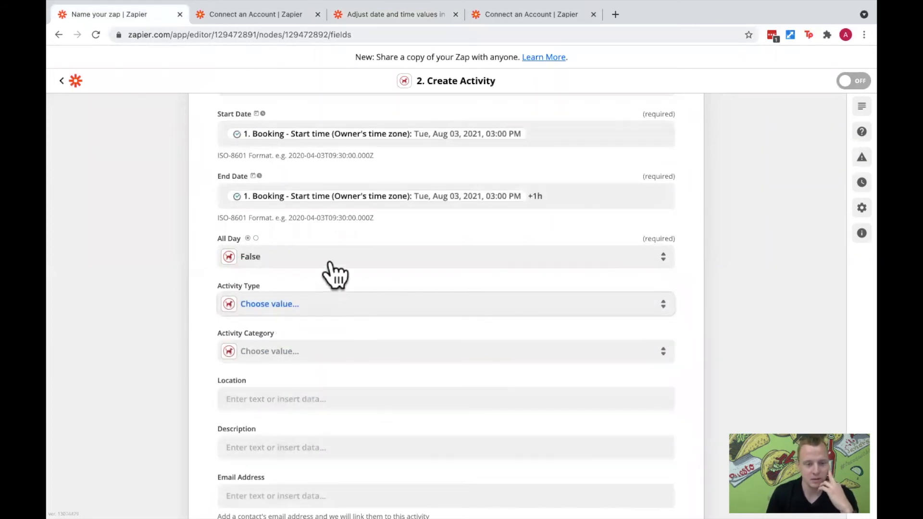
- Set the activity's Activity Type to Appointment
scroll(327, 269, down, 2)
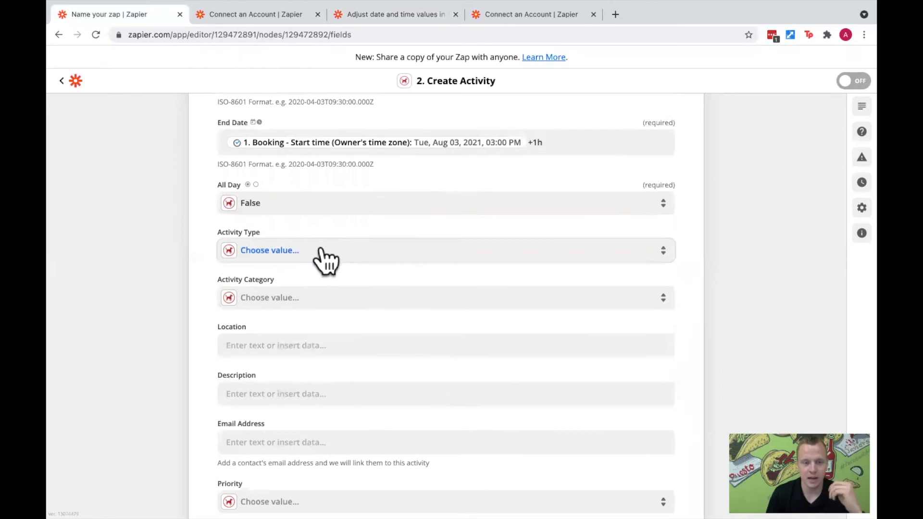
click(325, 258)
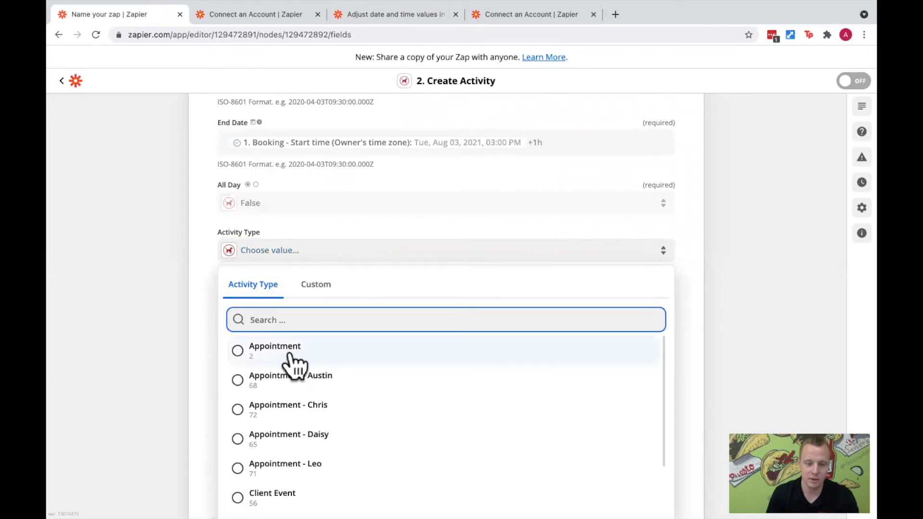
click(290, 354)
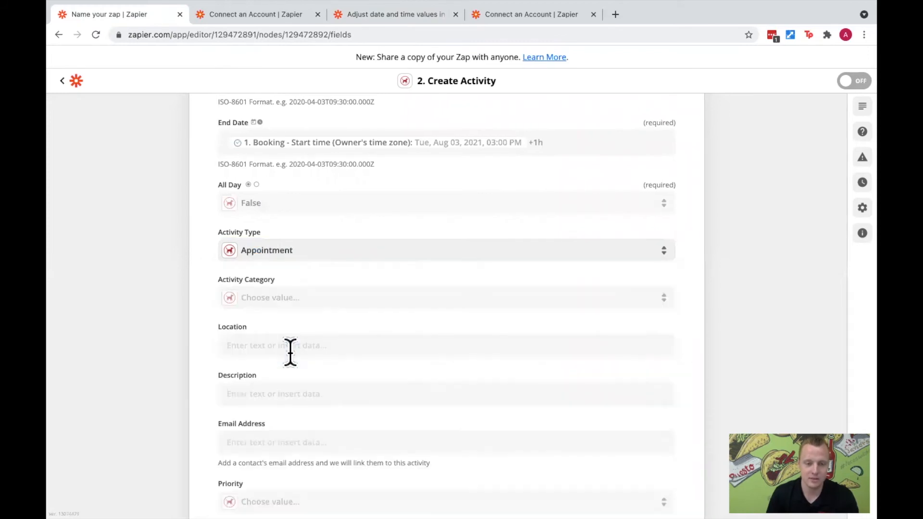
- Set the activity's Activity Category to Client Review / Meeting
click(294, 309)
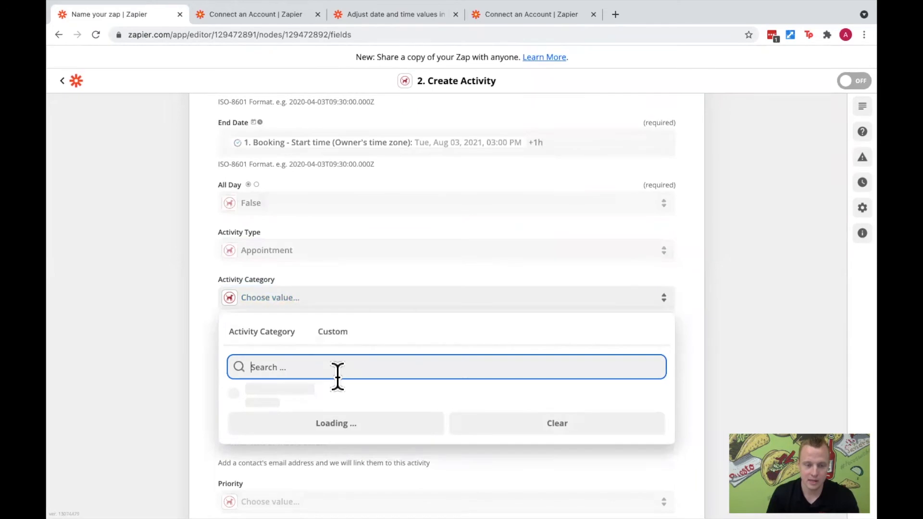
scroll(323, 447, down, 5)
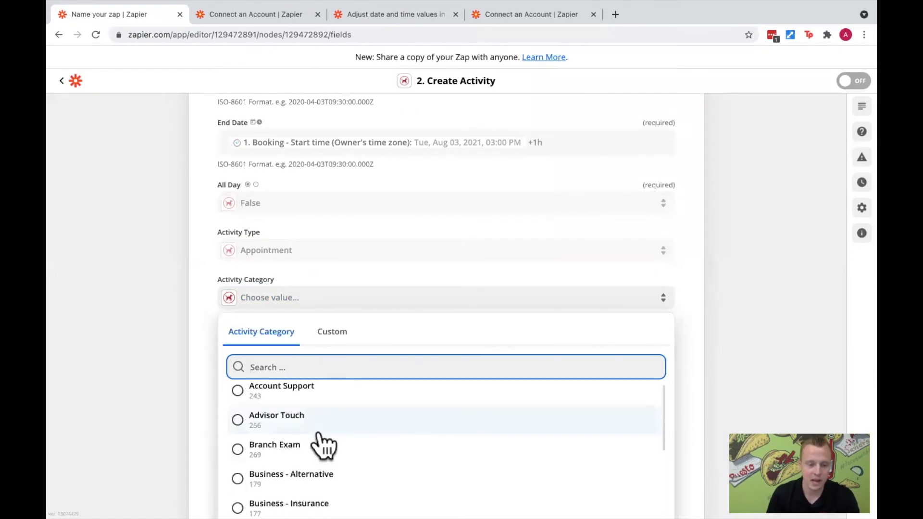
scroll(321, 432, down, 5)
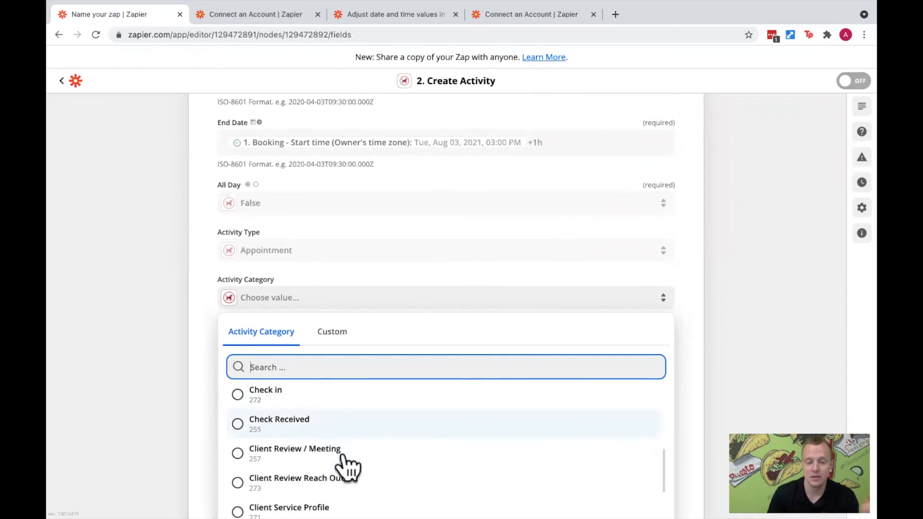
click(329, 445)
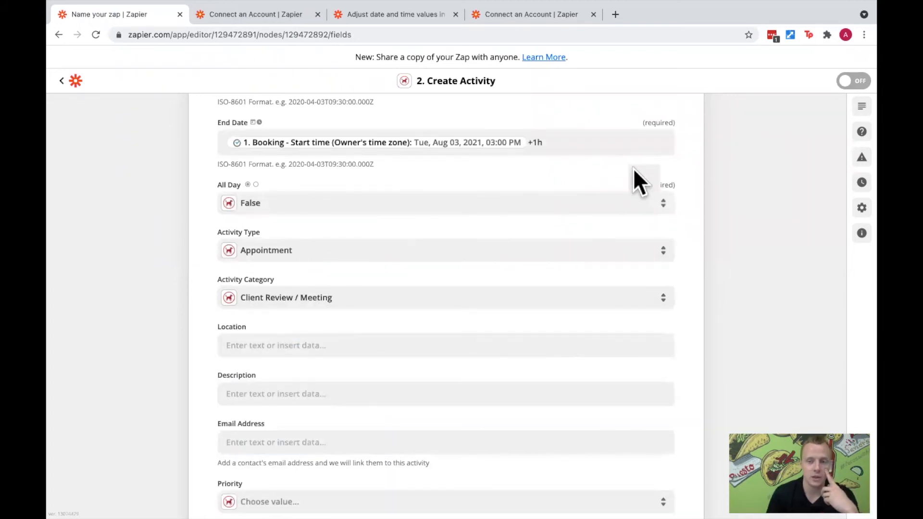
- Switch to Redtail CRM, start a new activity, review the available activity types and choose Phone Call
key(ctrl+Right)
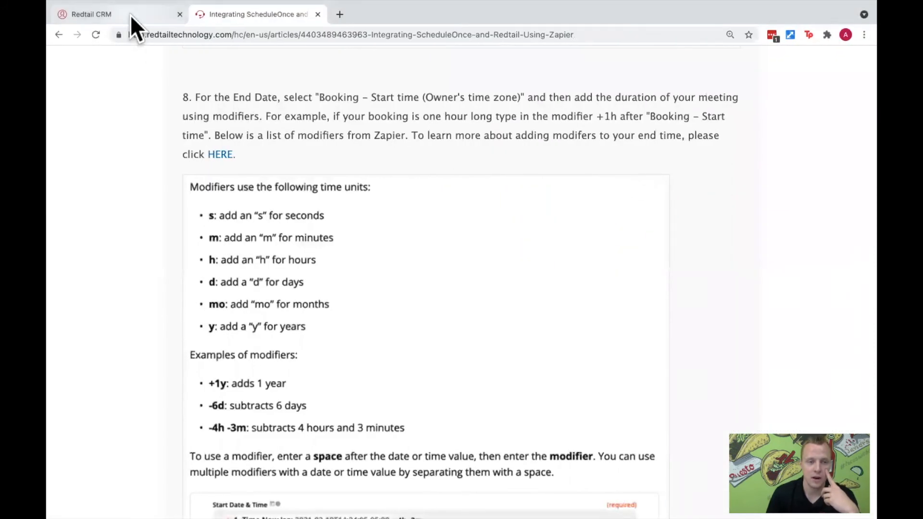
click(130, 15)
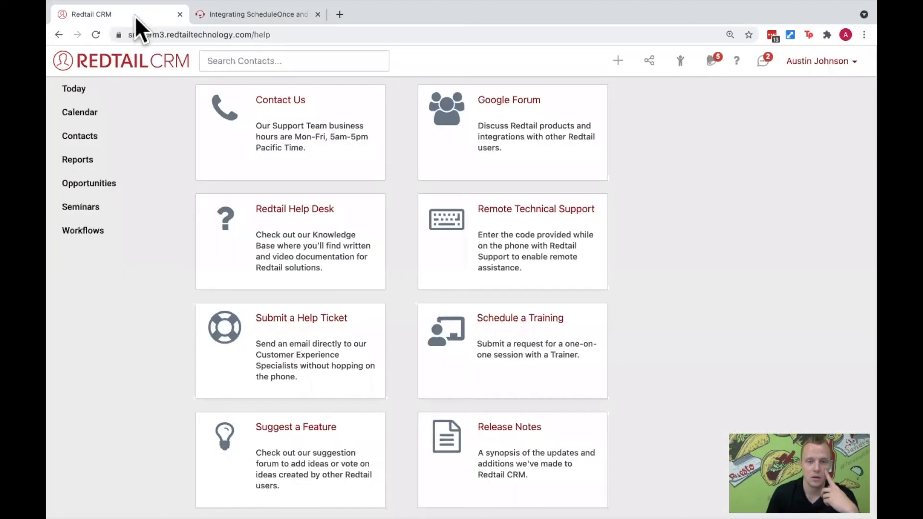
click(616, 69)
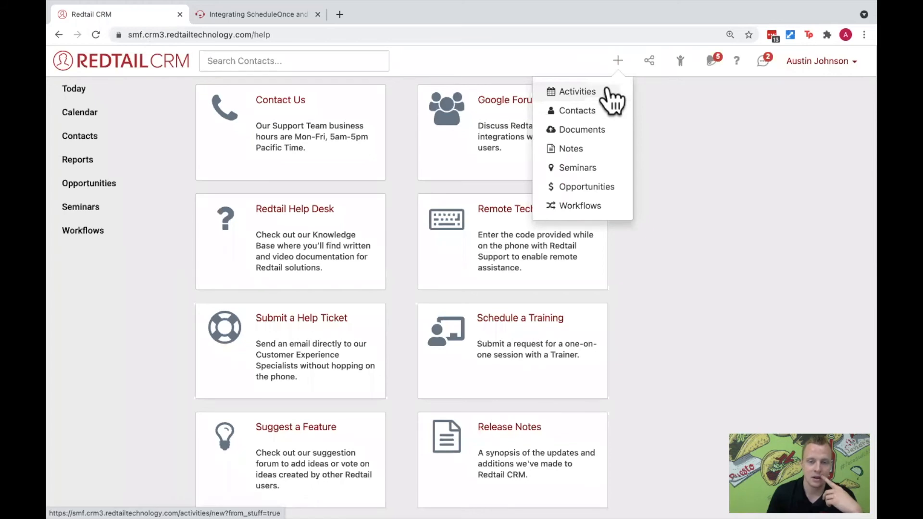
click(608, 92)
click(392, 302)
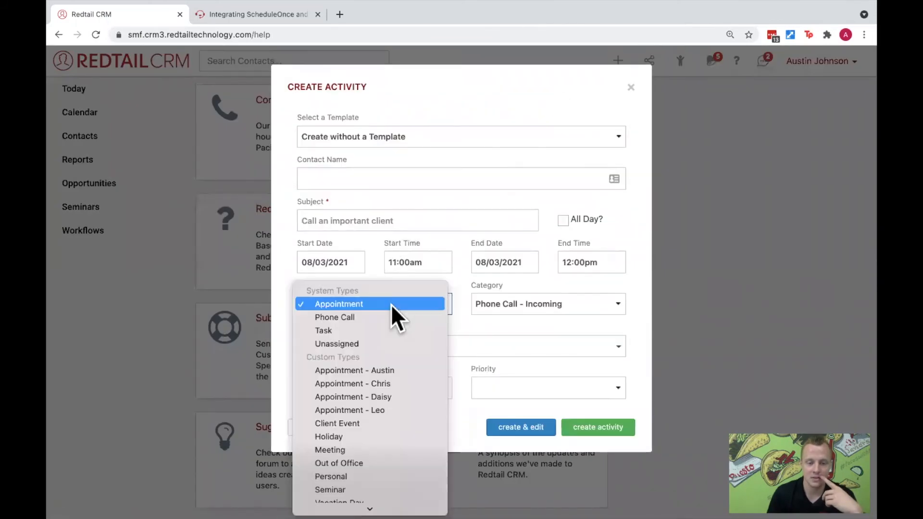
scroll(399, 313, down, 2)
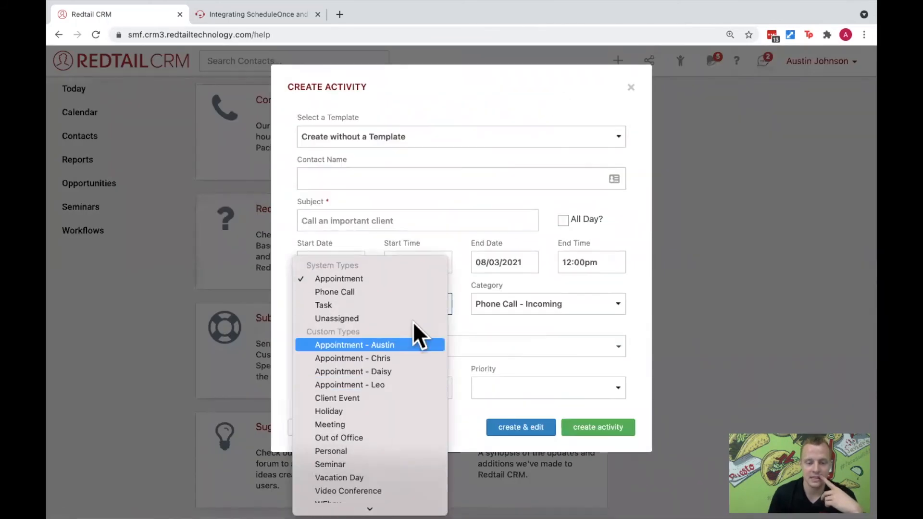
click(385, 291)
- Return to the Zap editor and map the Redtail activity's Email Address to the booking's Customer - Email value
key(ctrl+Left)
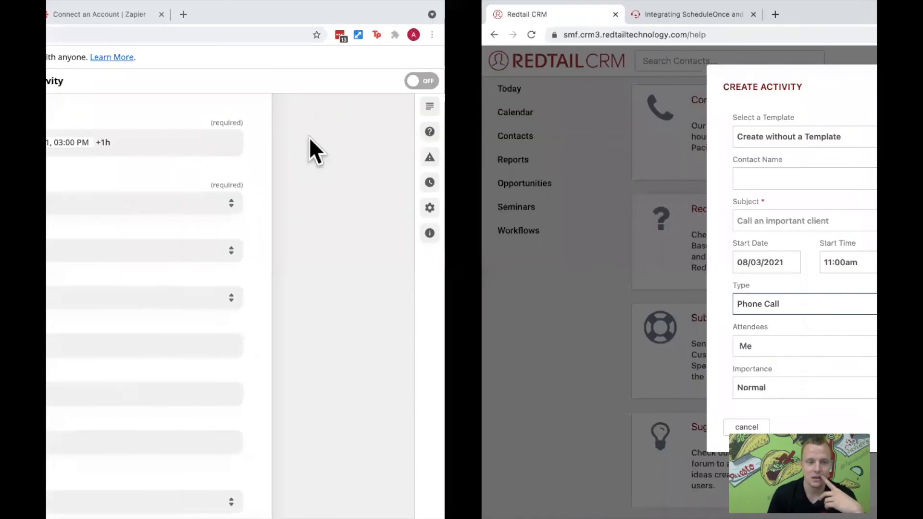
click(440, 255)
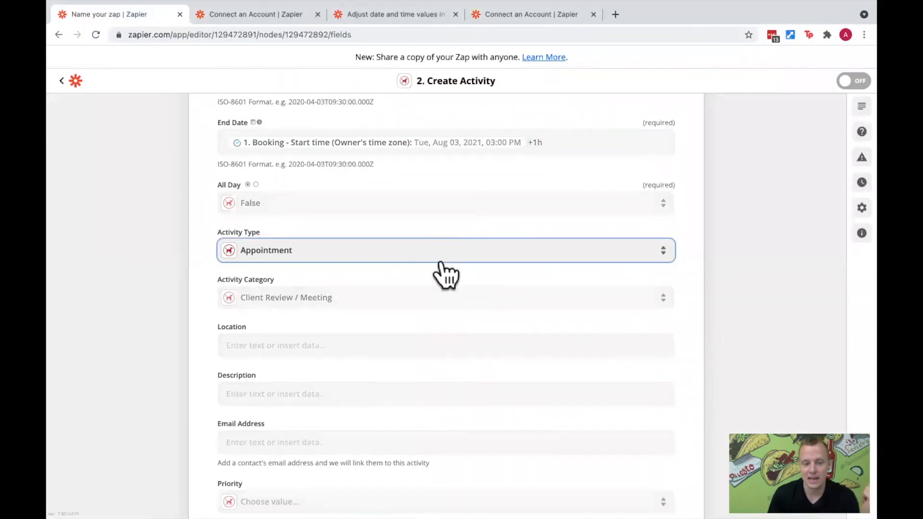
click(374, 218)
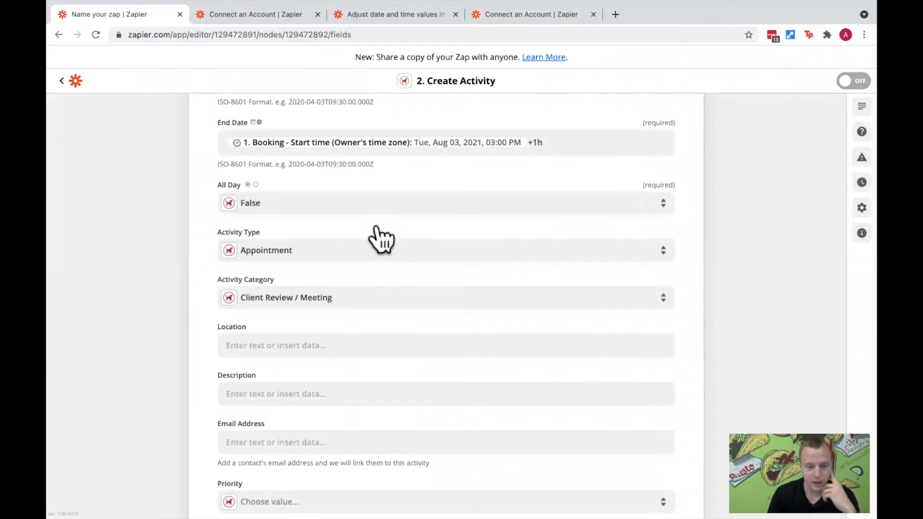
scroll(378, 223, down, 2)
scroll(378, 231, down, 1)
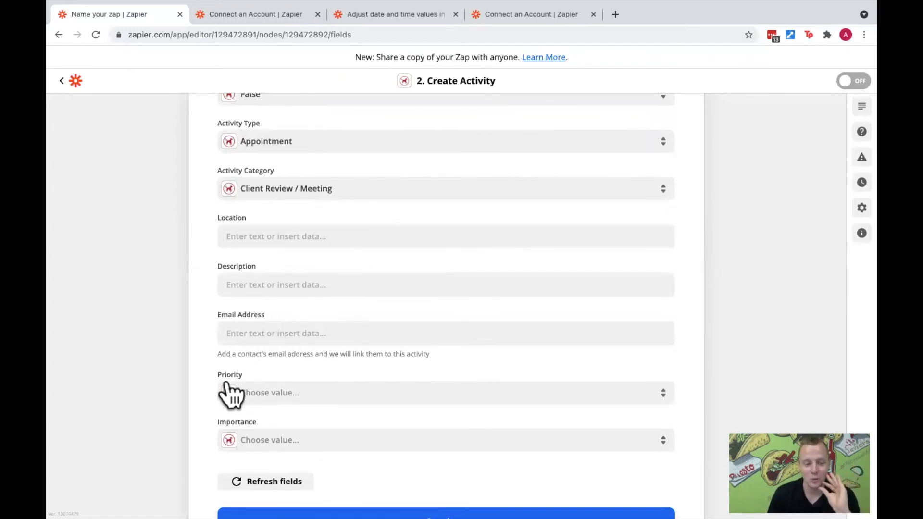
drag(217, 354, 430, 354)
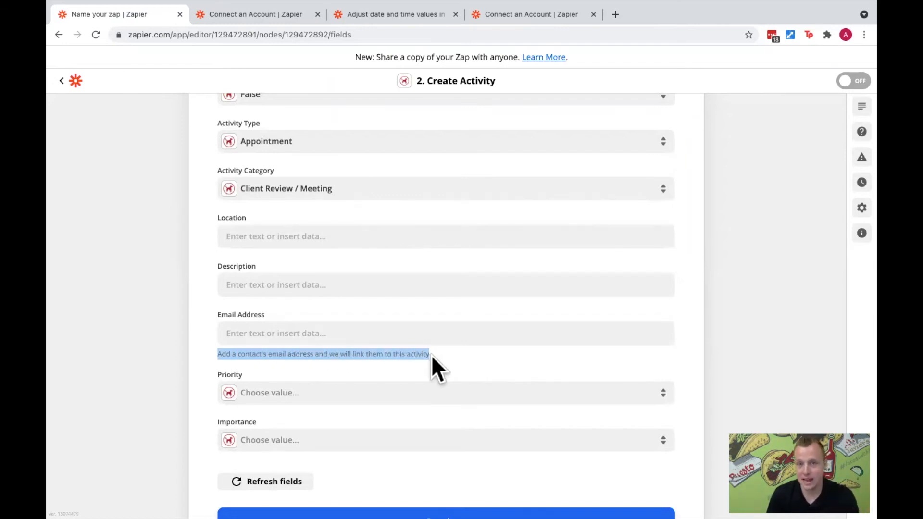
click(379, 334)
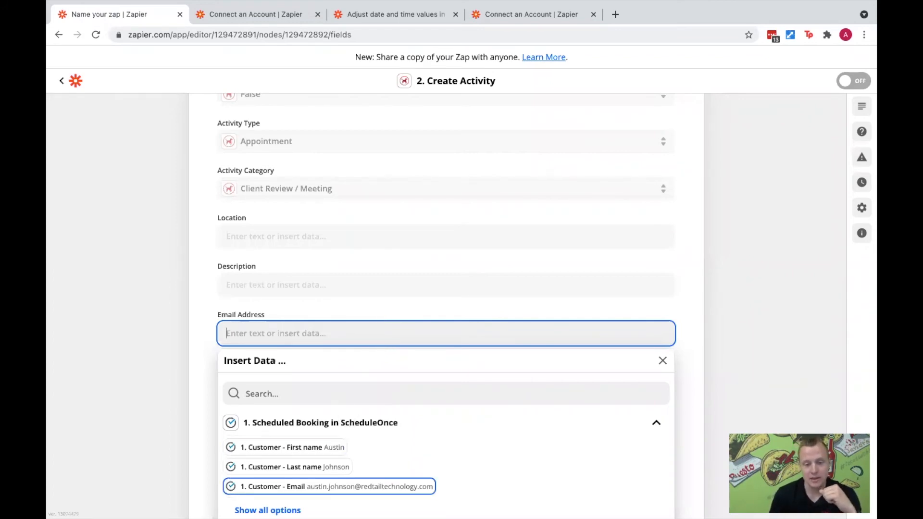
click(329, 487)
click(196, 339)
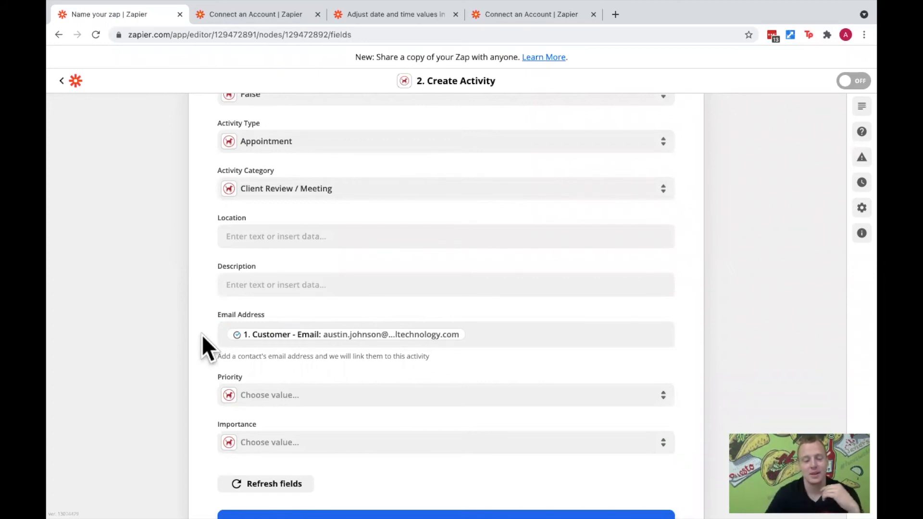
- Continue to the action test, review the activity data being sent, and run Test & Review for Redtail CRM
scroll(402, 350, down, 3)
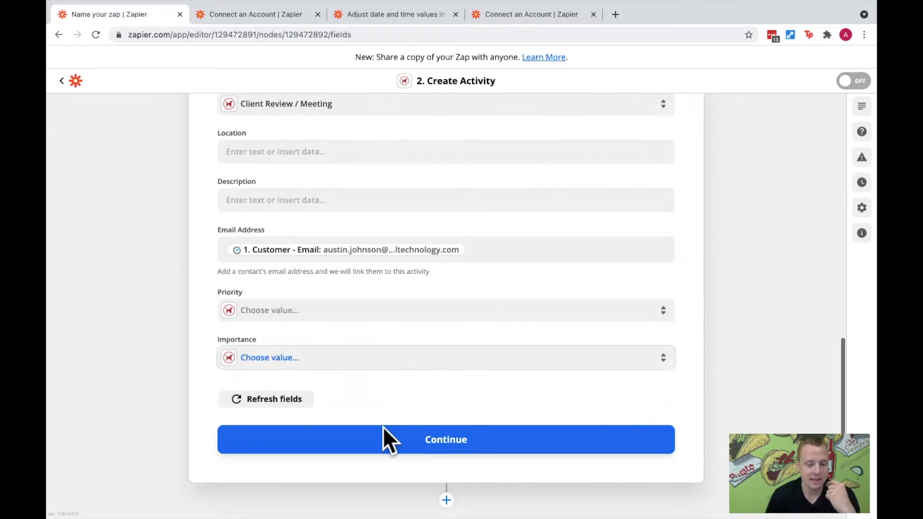
click(362, 440)
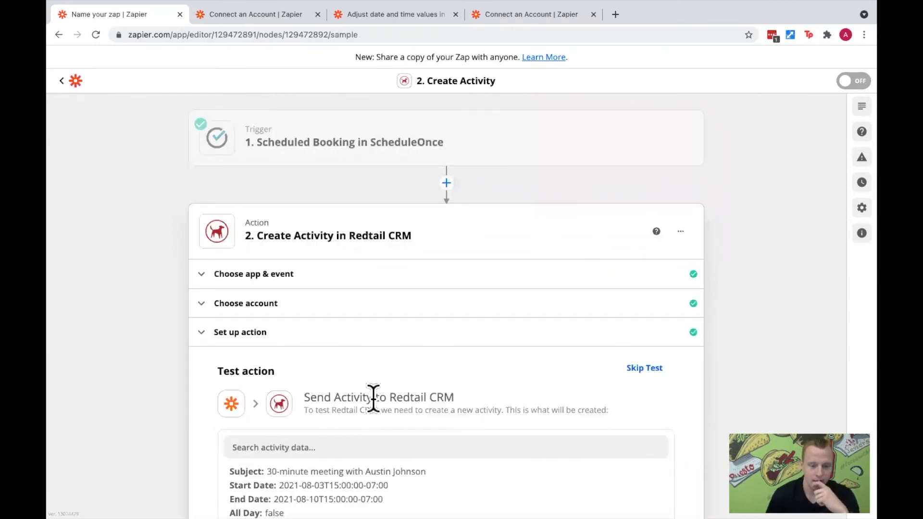
scroll(373, 397, down, 5)
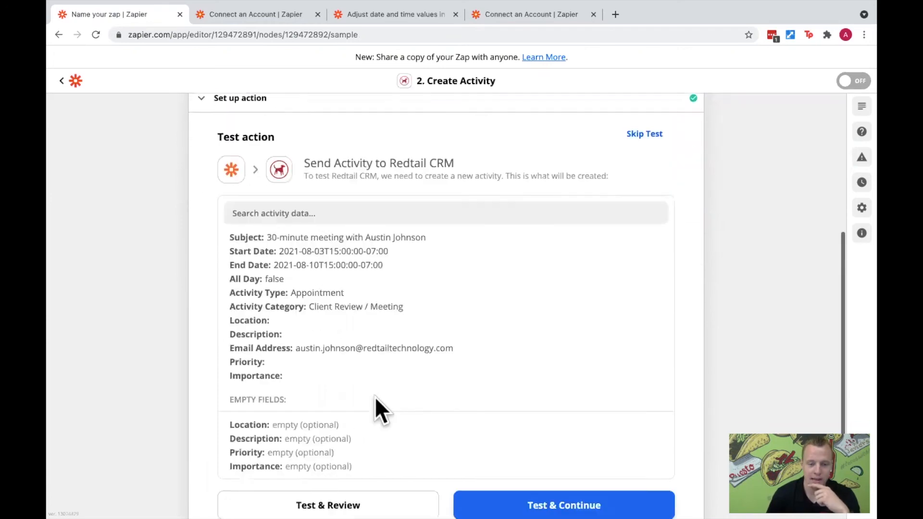
scroll(385, 392, down, 1)
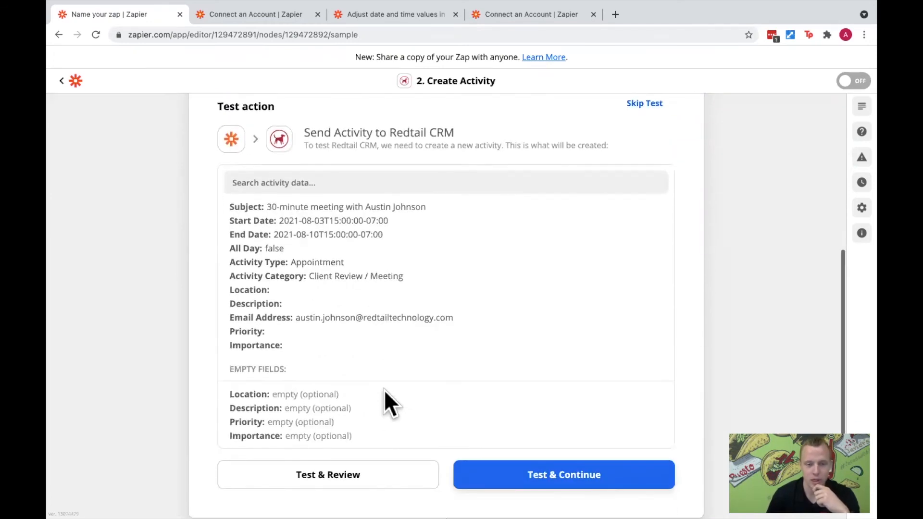
scroll(384, 390, down, 1)
scroll(397, 370, down, 1)
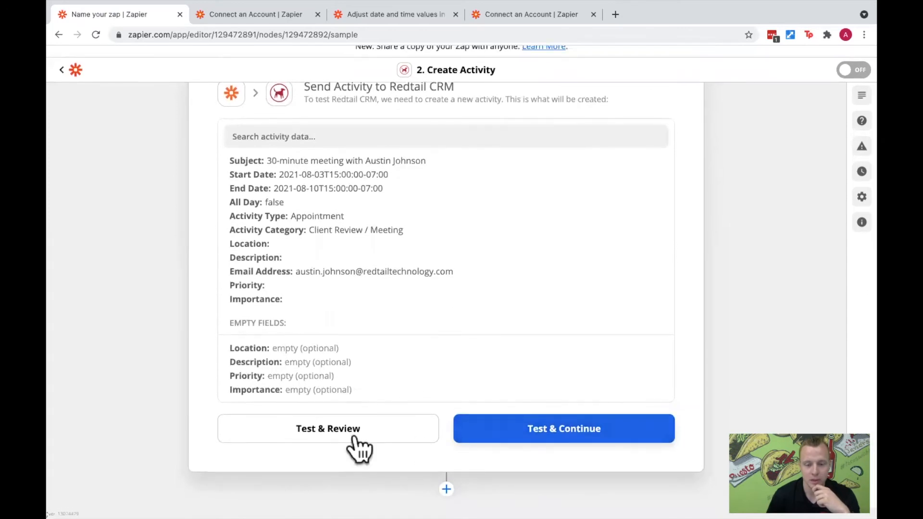
click(247, 435)
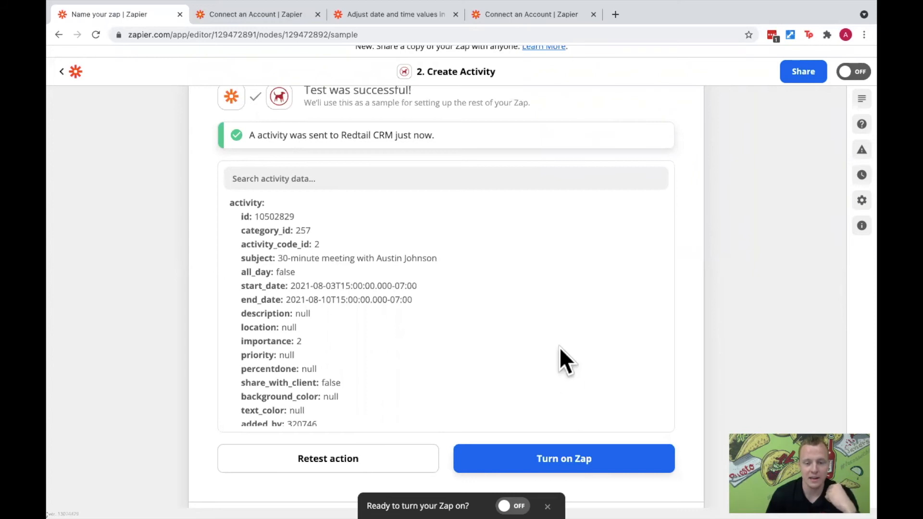
- Switch to Redtail CRM, discard the unsaved new activity and open the calendar
key(ctrl+Right)
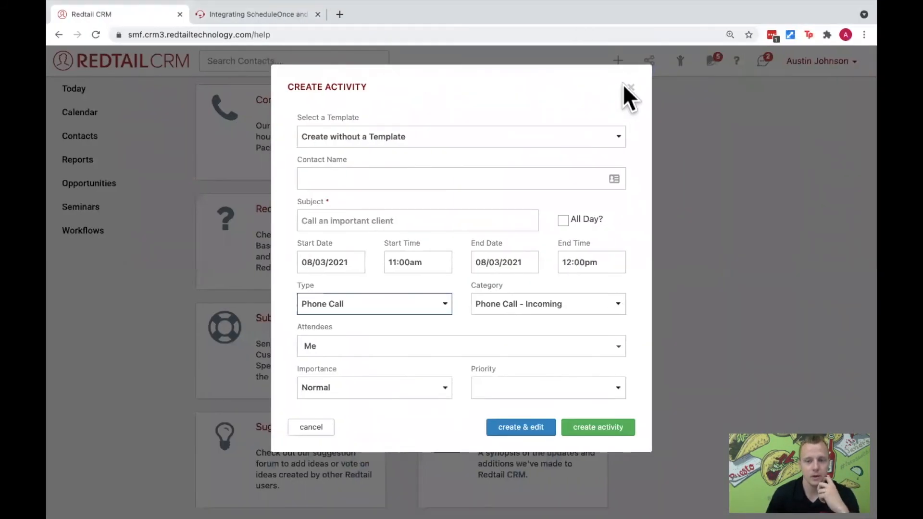
scroll(629, 86, down, 3)
click(632, 86)
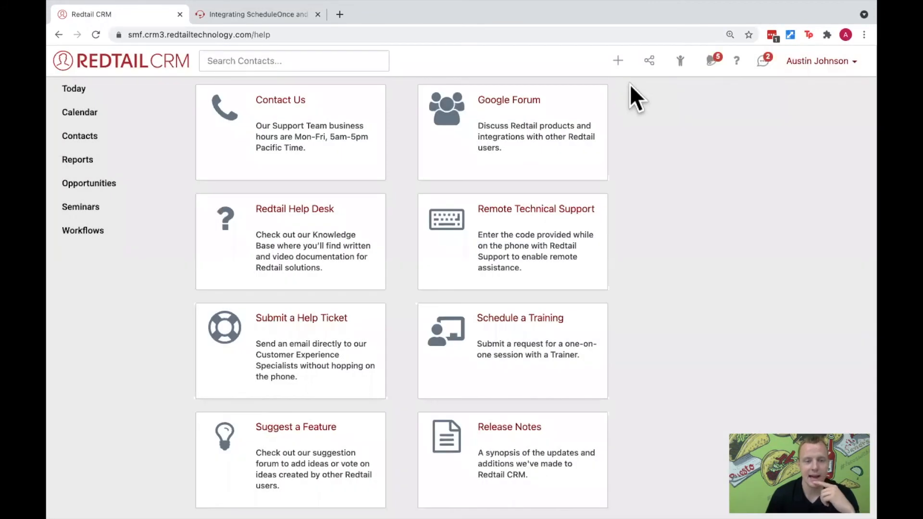
click(145, 114)
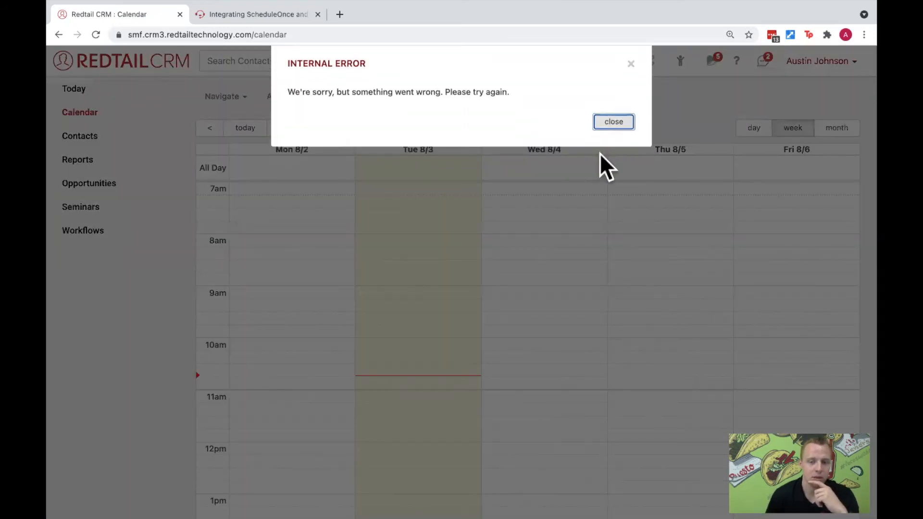
- Find the 30-minute meeting at 3:00 PM on Tuesday 8/3 in the calendar, then open it and check its subject and details
click(600, 153)
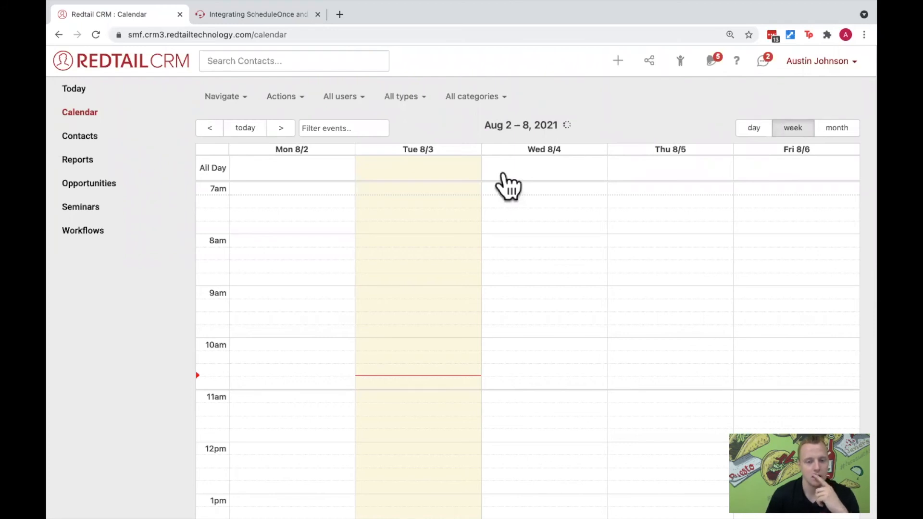
scroll(423, 243, down, 5)
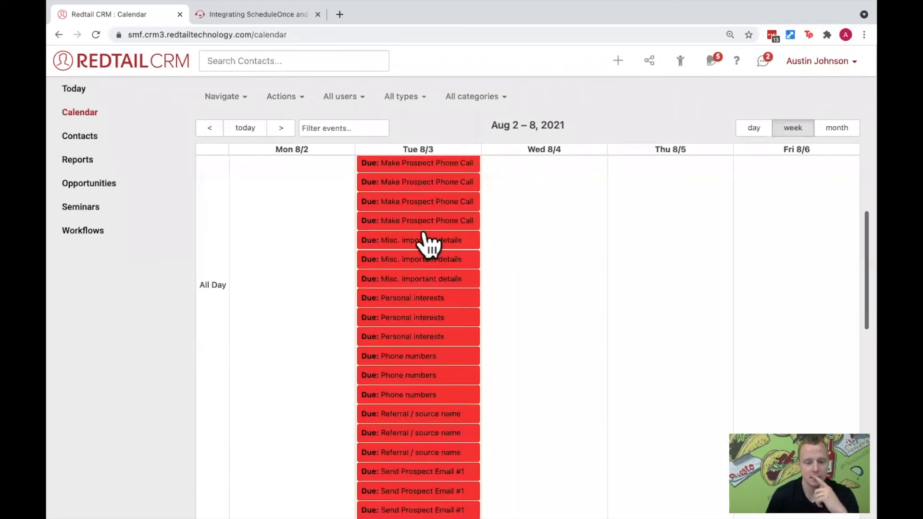
scroll(429, 244, down, 6)
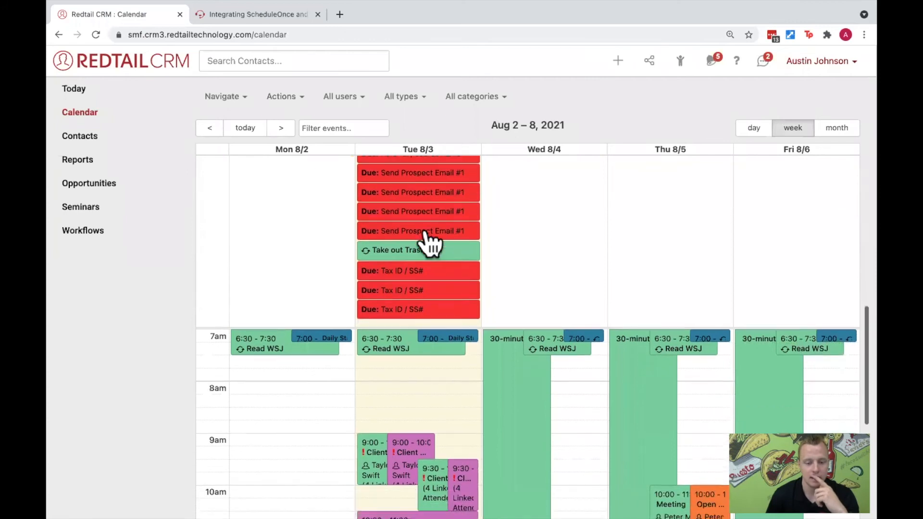
scroll(430, 244, down, 5)
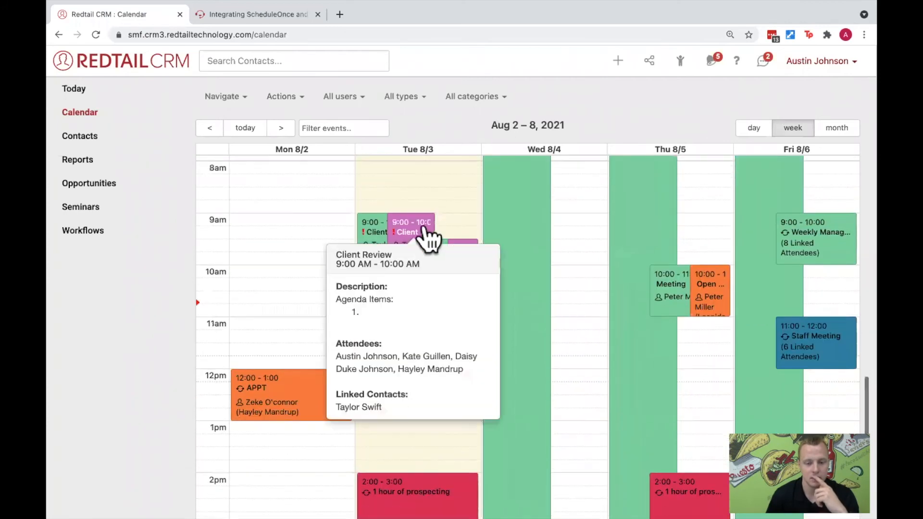
scroll(509, 260, down, 3)
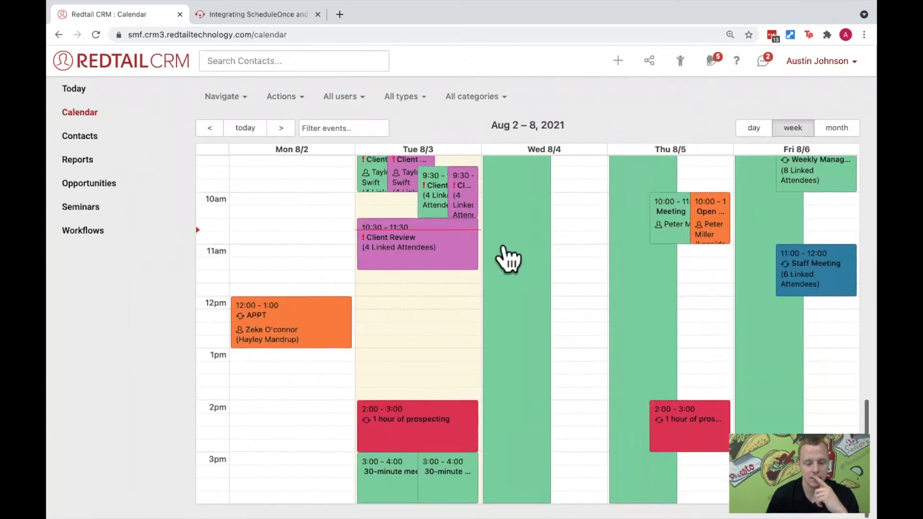
click(439, 474)
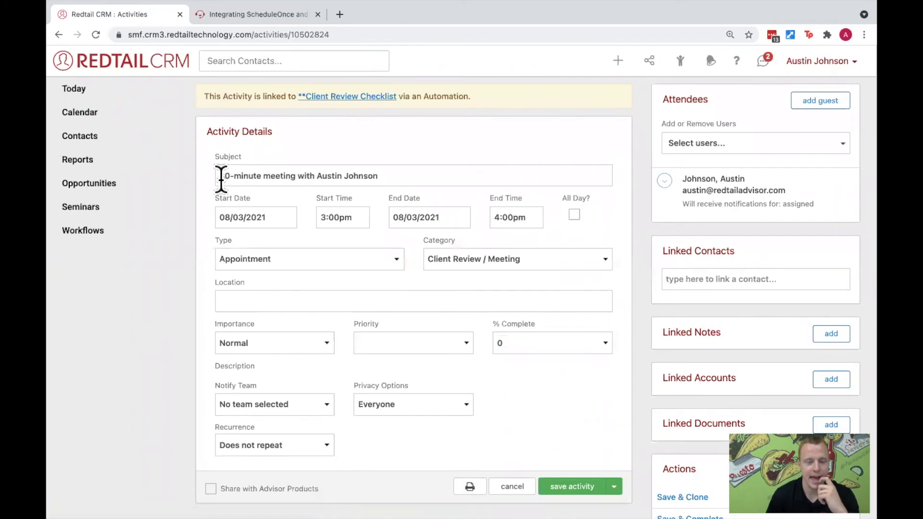
drag(221, 177, 398, 200)
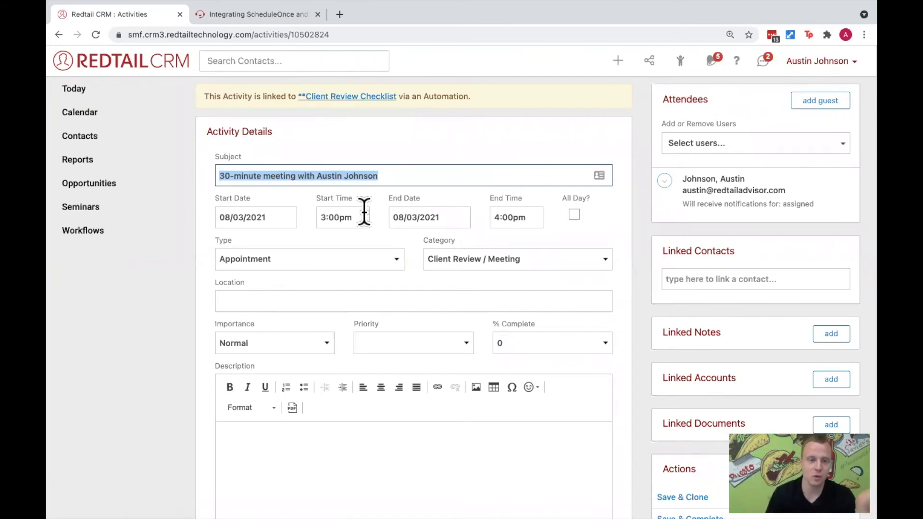
- Switch to the OnceHub booking page, choose Thu, Aug 5, 2021 at 1:00 PM and continue to the booking details
key(ctrl+Right)
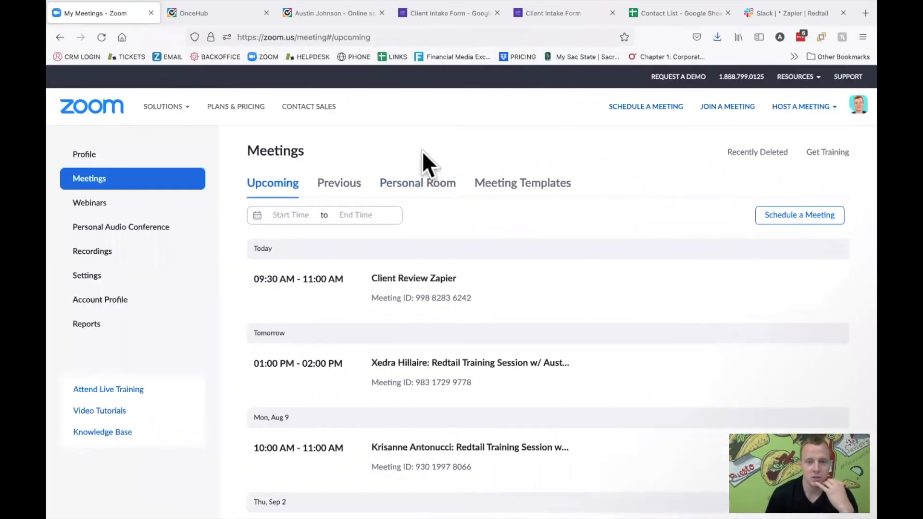
click(302, 16)
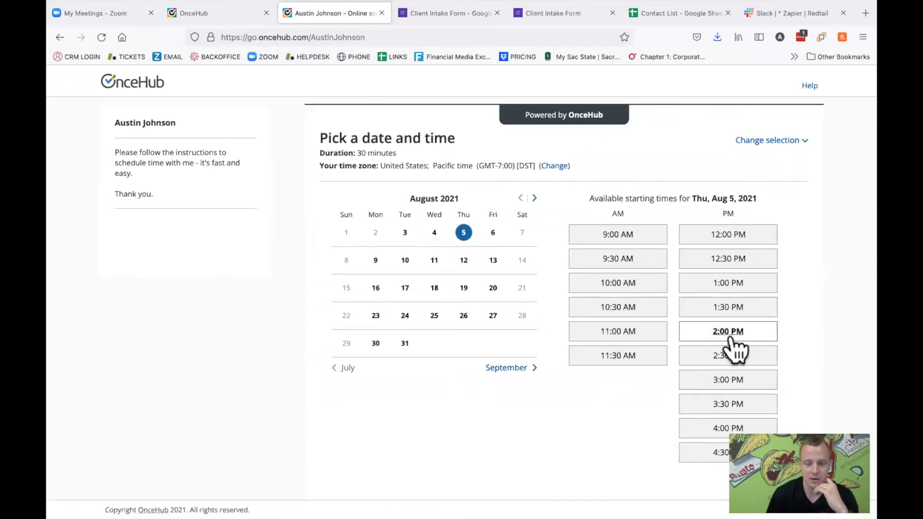
click(731, 283)
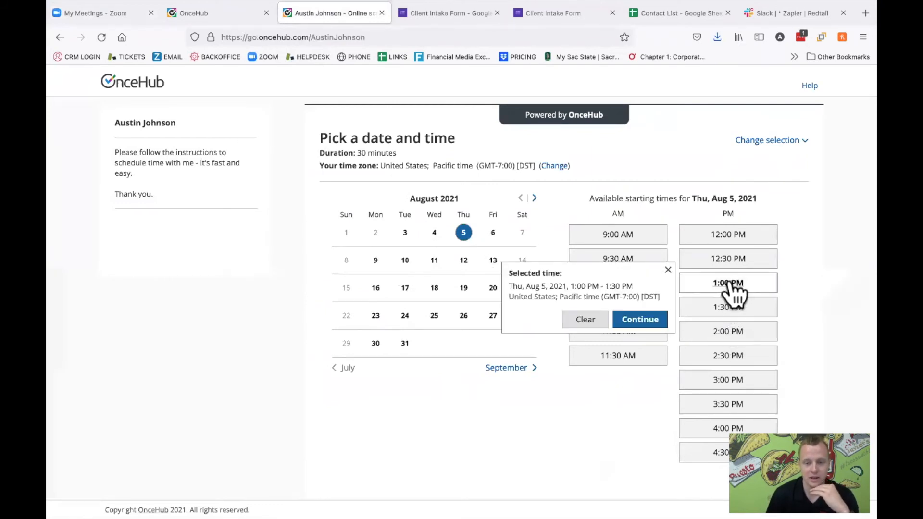
click(663, 319)
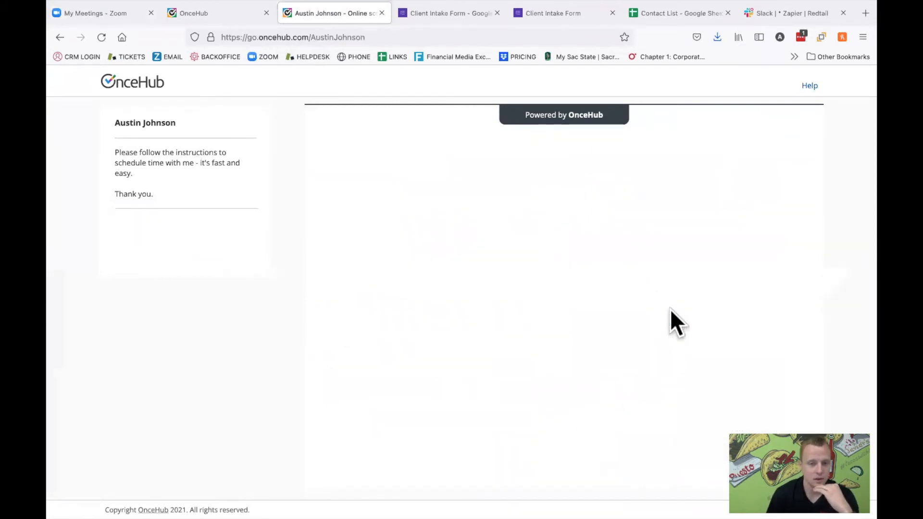
click(512, 248)
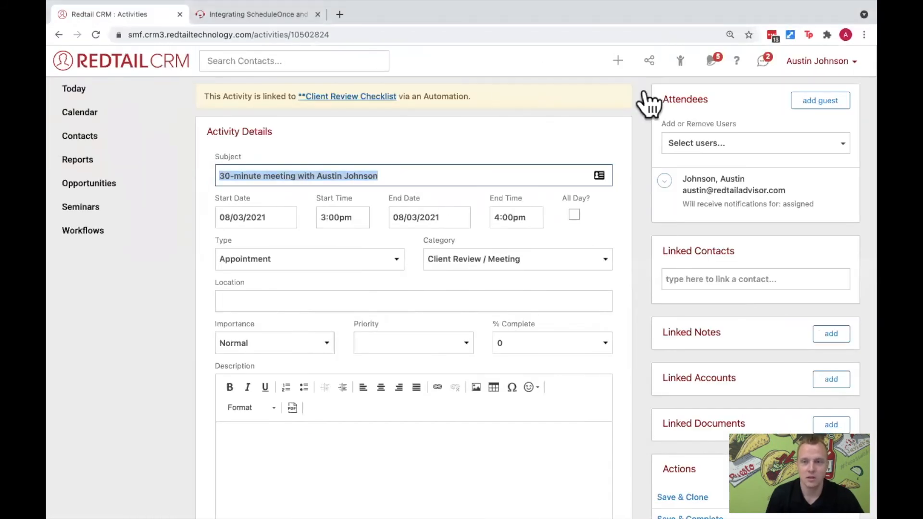
- In Redtail CRM, open the first contact in the recent contacts list to look up the e-mail on the contact card
click(679, 62)
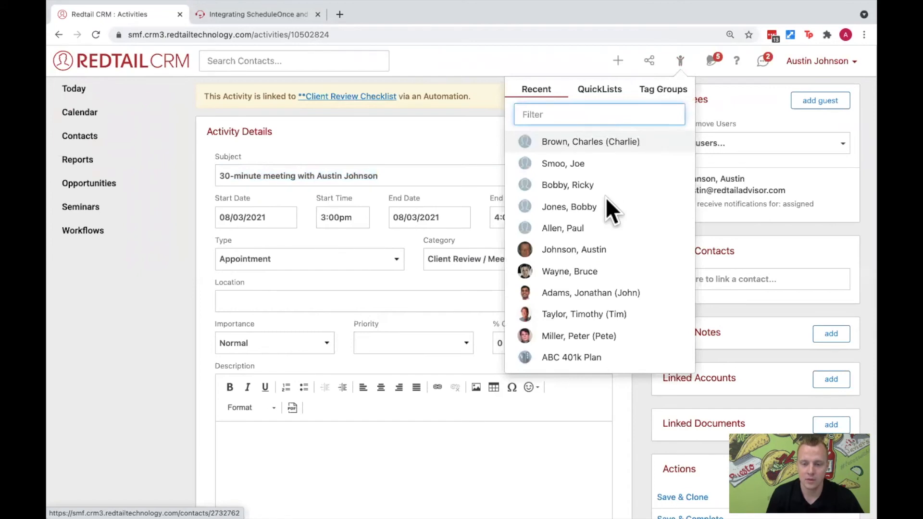
click(601, 143)
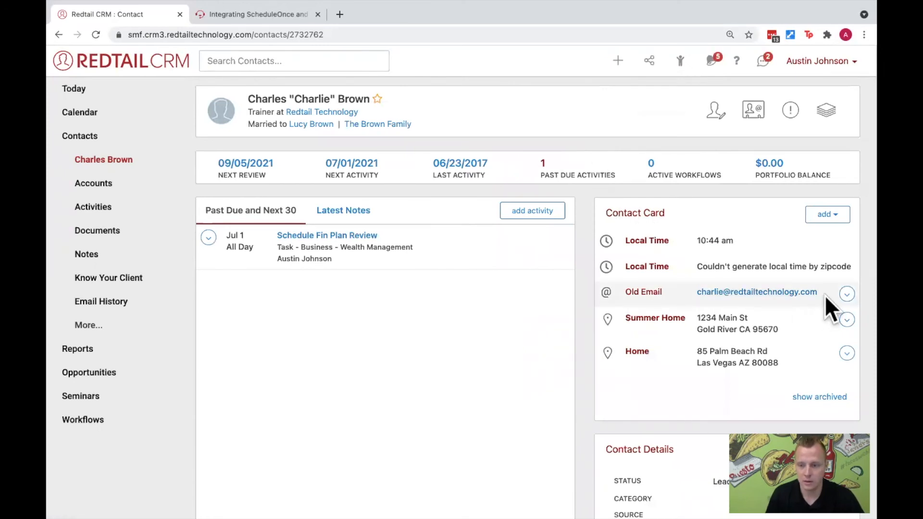
- Copy the e-mail address from the contact card and make it the contact's primary e-mail
drag(813, 292, 695, 294)
key(super+c)
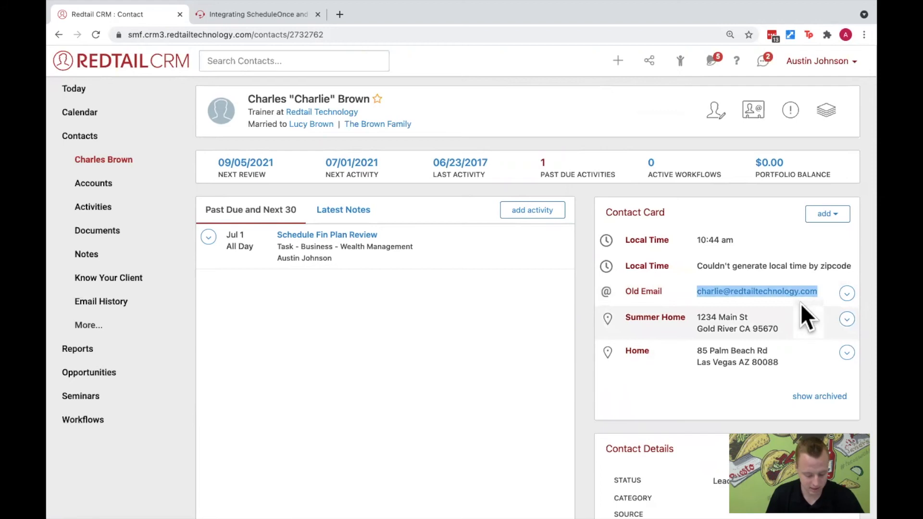
click(845, 296)
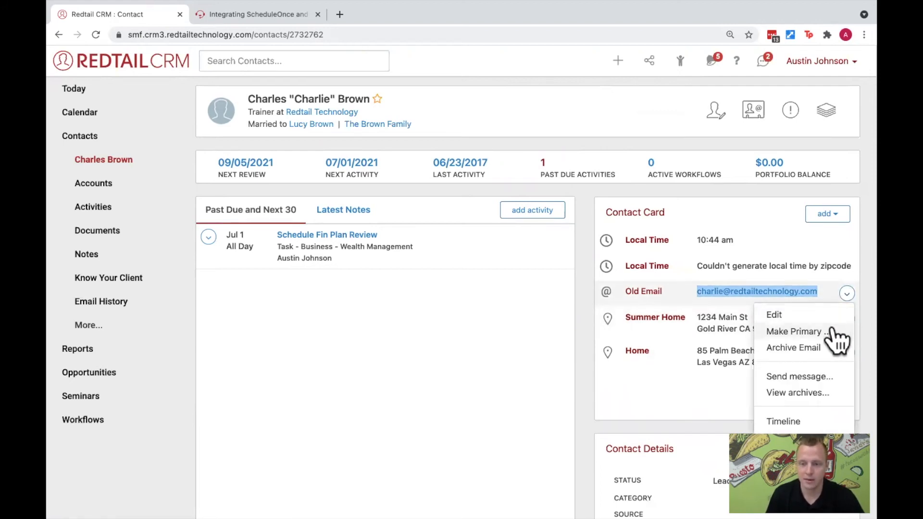
click(831, 330)
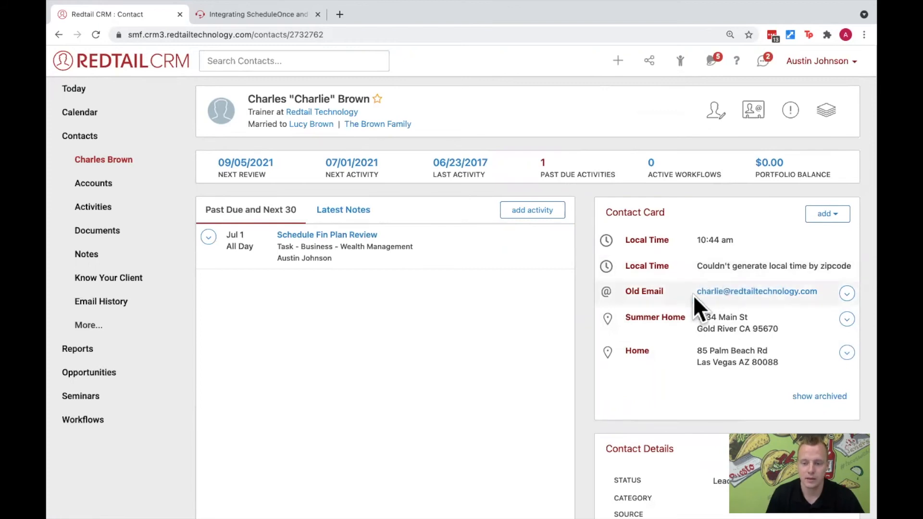
- On the OnceHub booking page, enter the contact's full name, paste the copied e-mail and submit the 30-minute meeting booking
key(ctrl+Right)
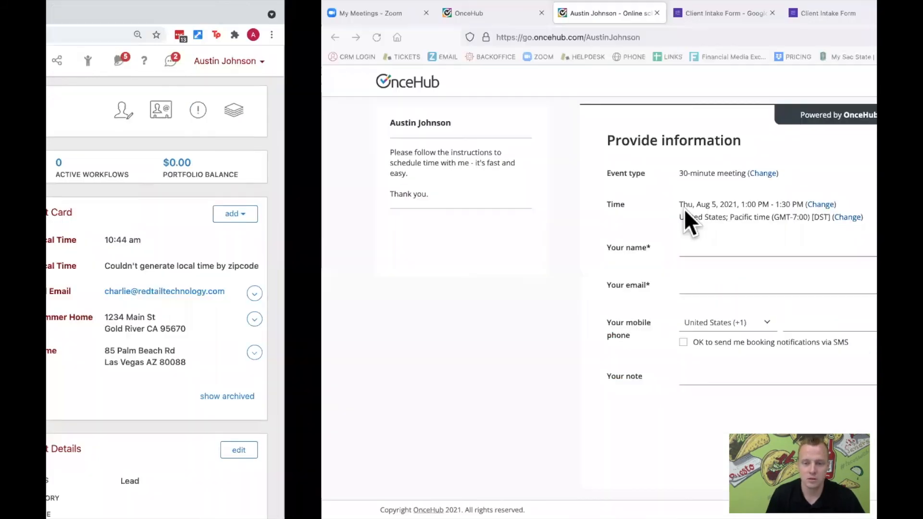
click(489, 249)
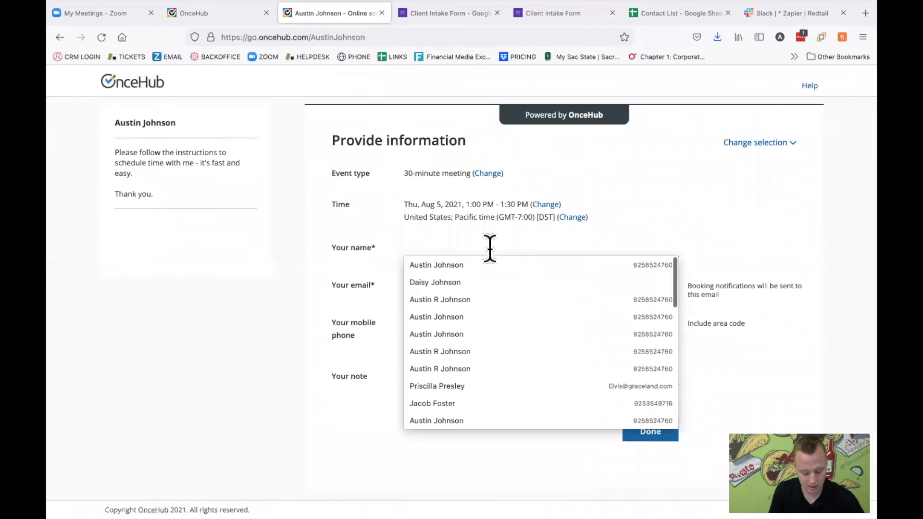
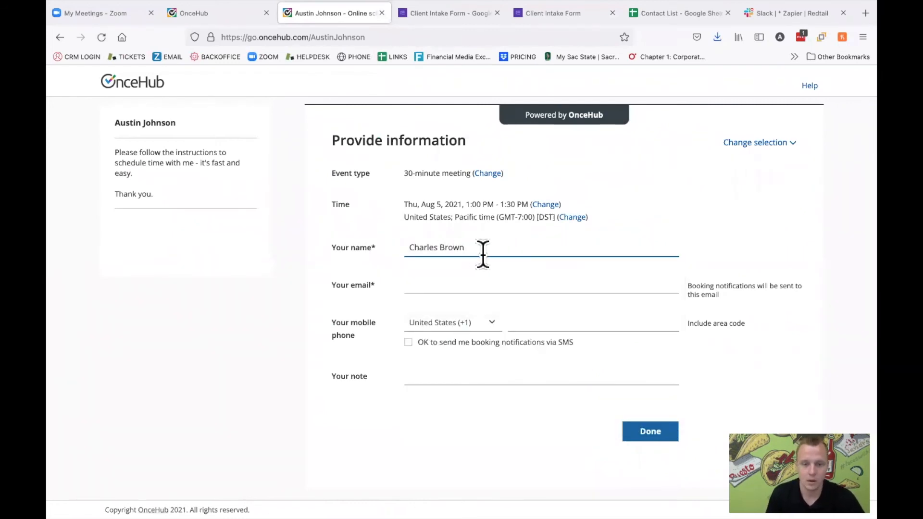
click(458, 283)
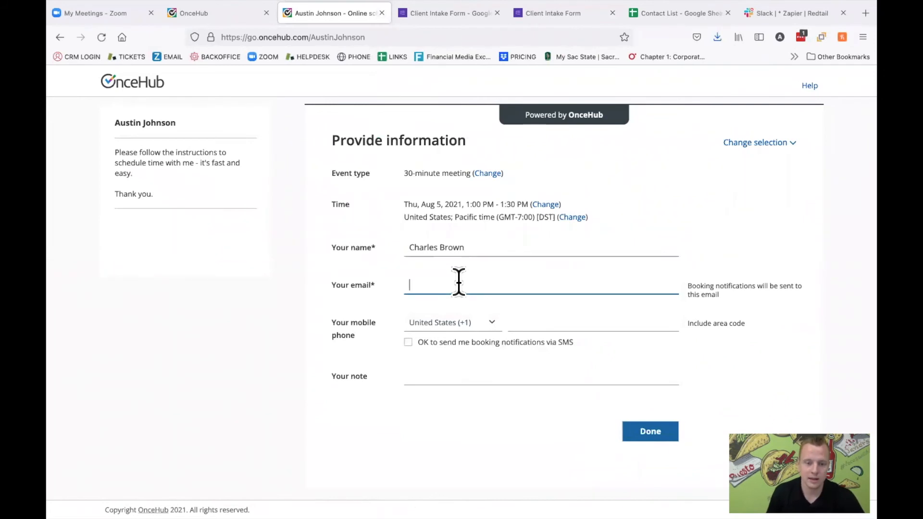
key(super+v)
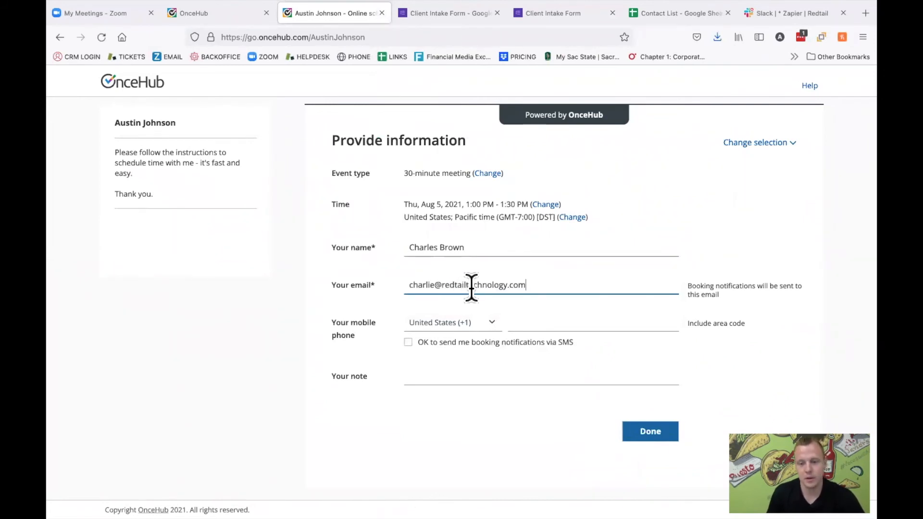
click(655, 432)
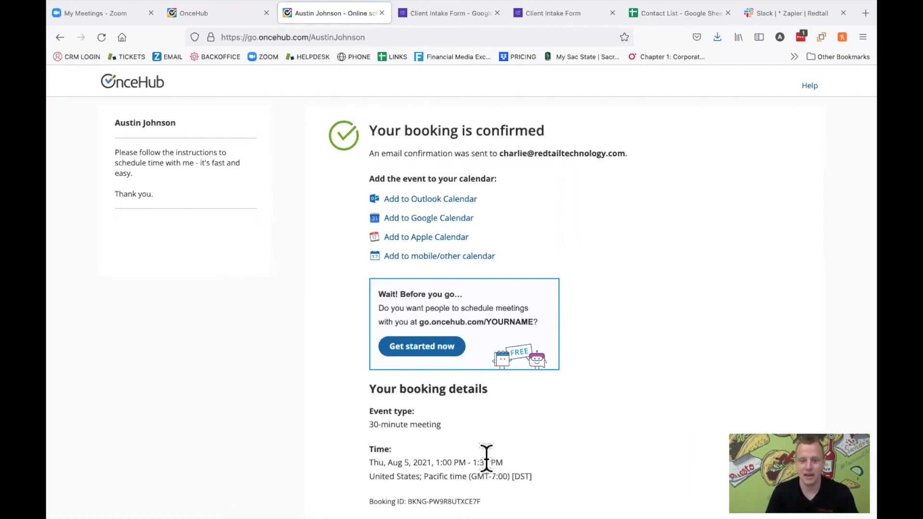
- Switch to Redtail CRM, open the calendar and reload it, dismissing the error dialogs
key(ctrl+Left)
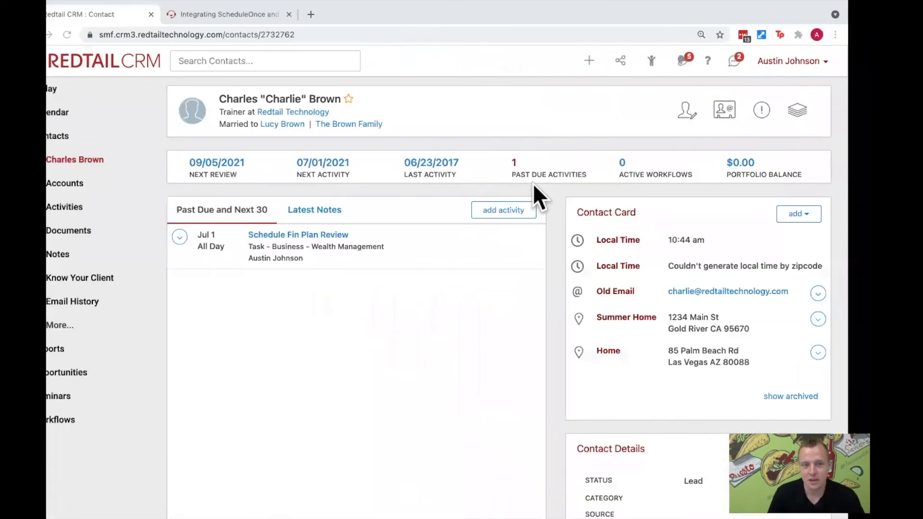
click(122, 117)
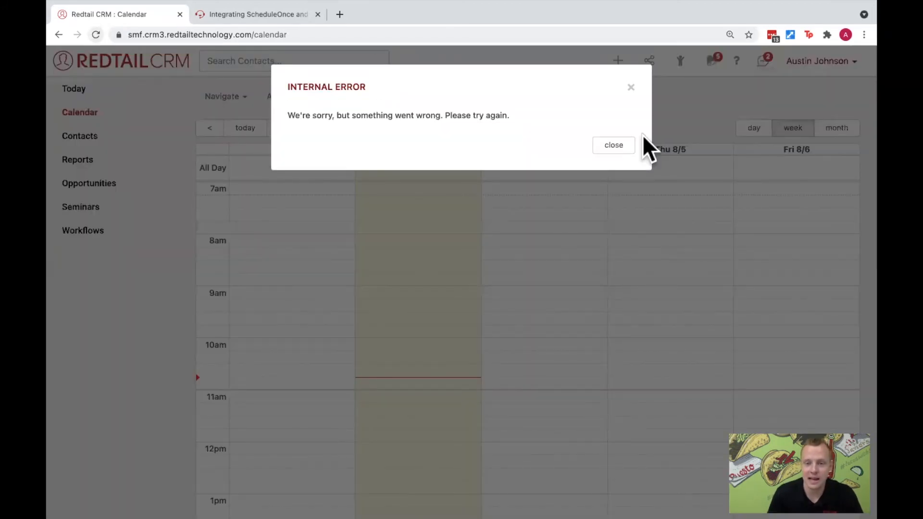
click(626, 137)
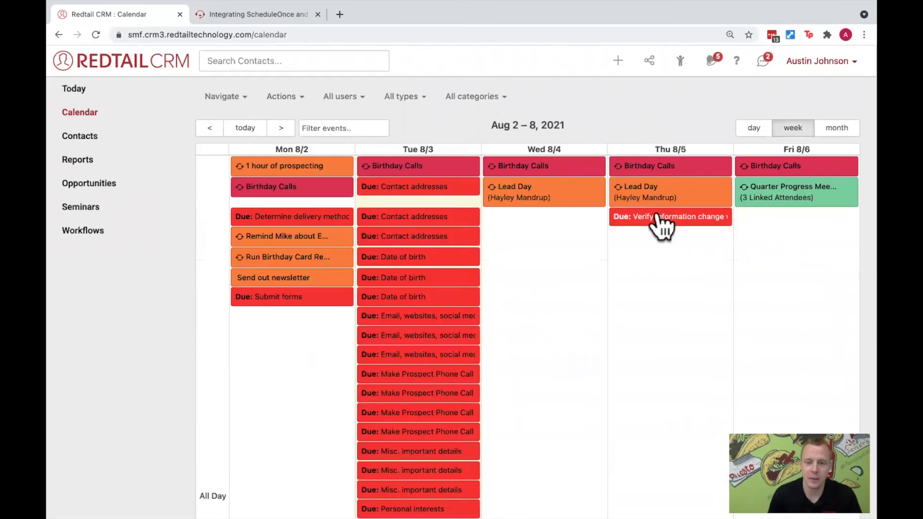
click(96, 34)
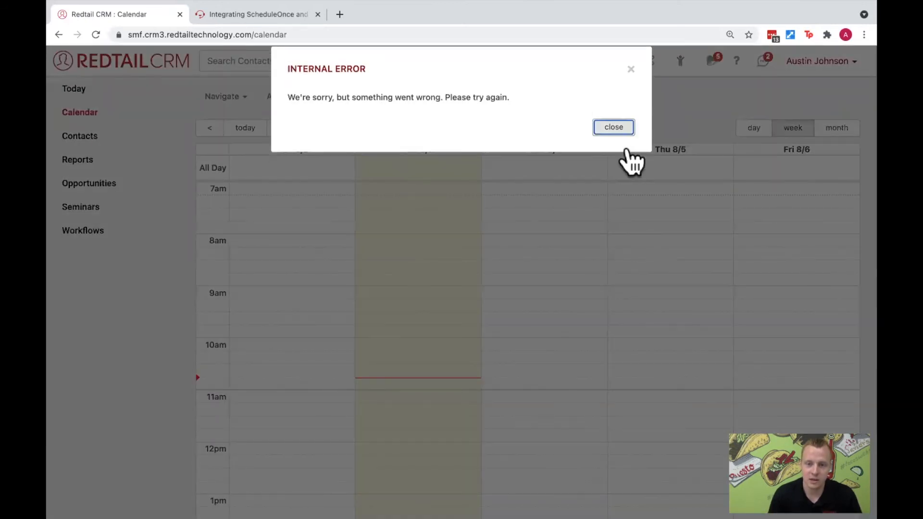
click(626, 149)
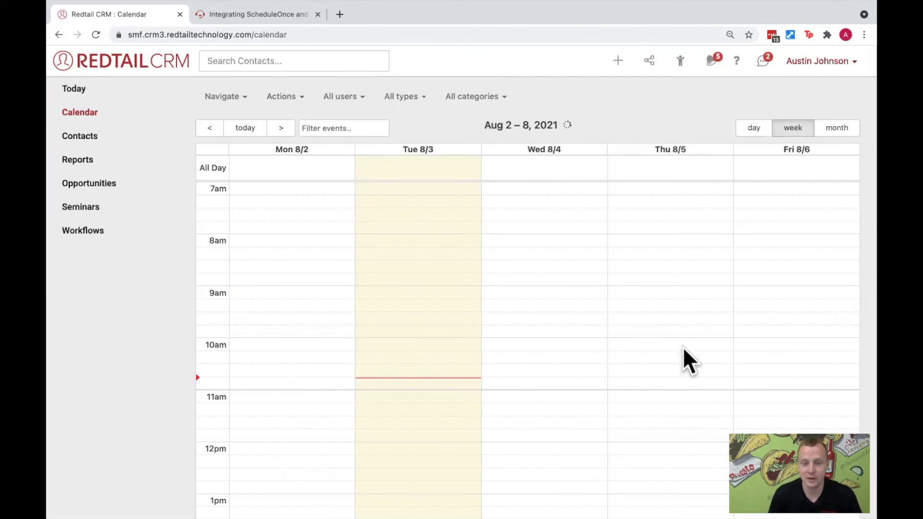
- Find the 30-minute meeting at 1:00 PM on Thu 8/5 in the calendar, then open it and check its linked contacts
scroll(680, 344, down, 6)
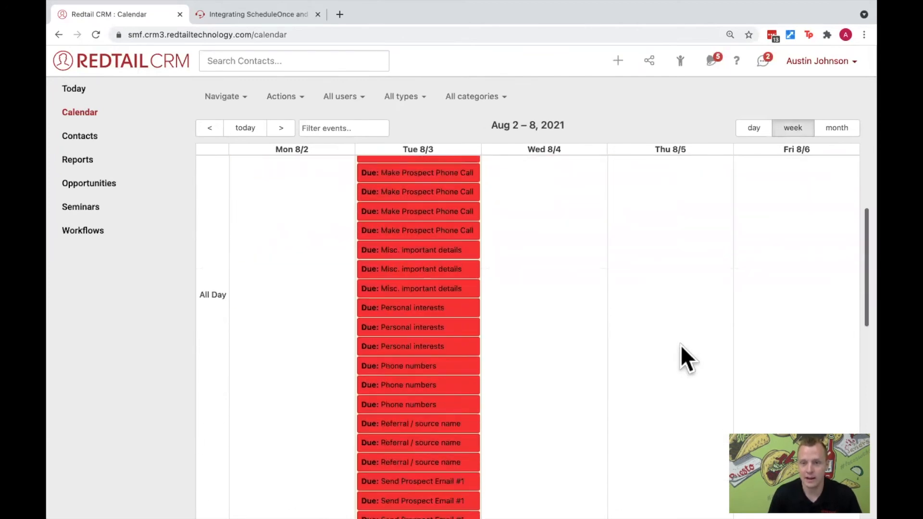
scroll(681, 345, down, 7)
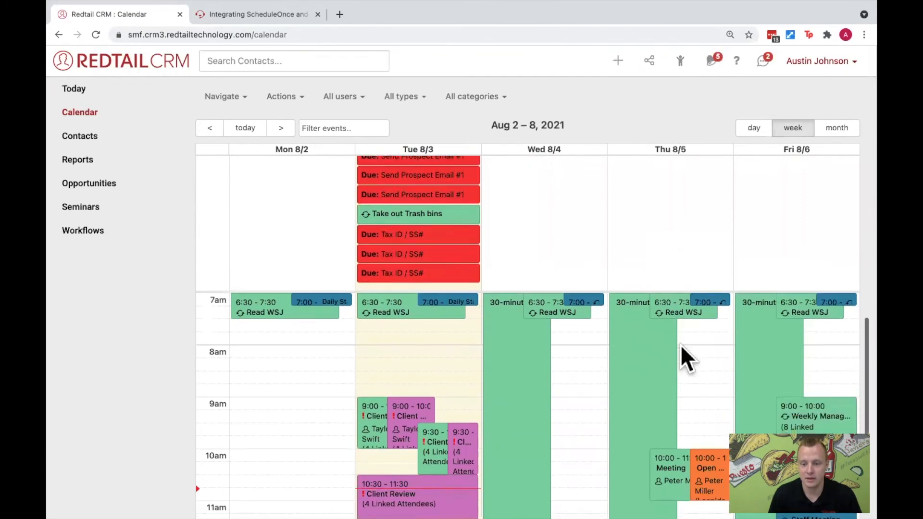
scroll(679, 345, down, 5)
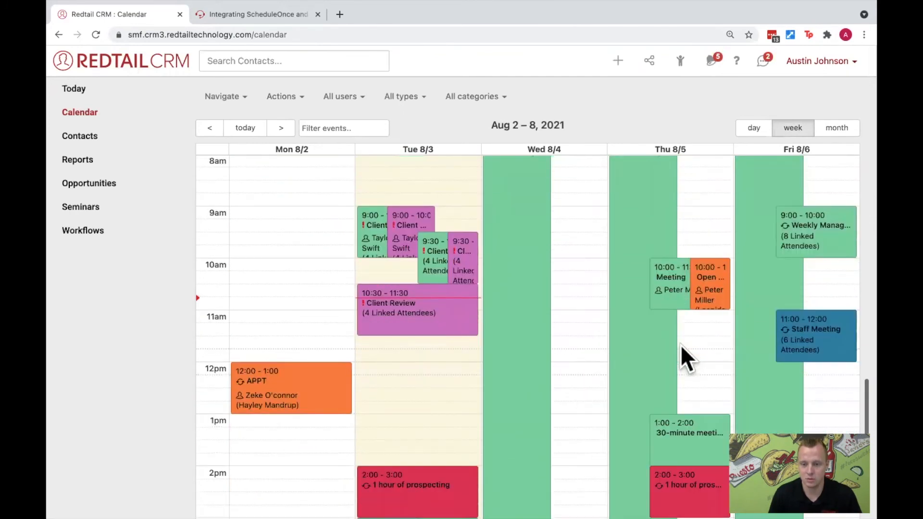
scroll(679, 345, down, 1)
mouse_move(679, 399)
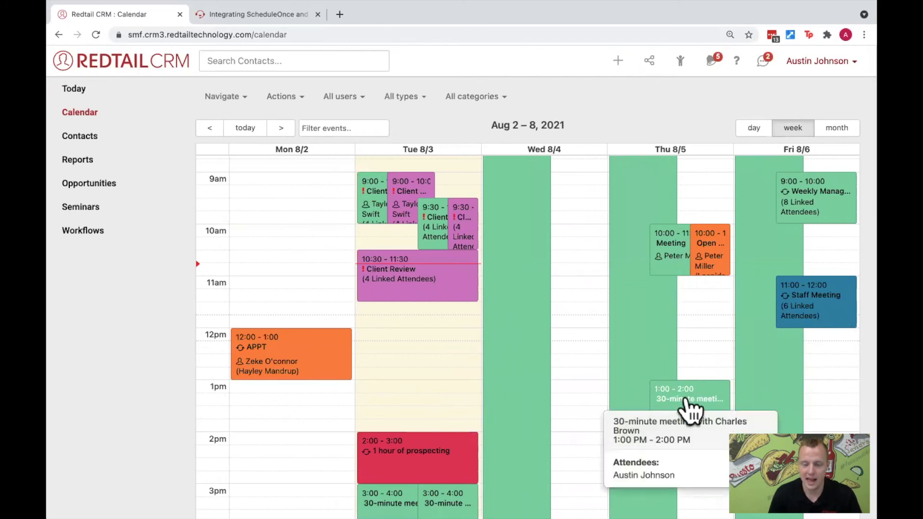
click(688, 399)
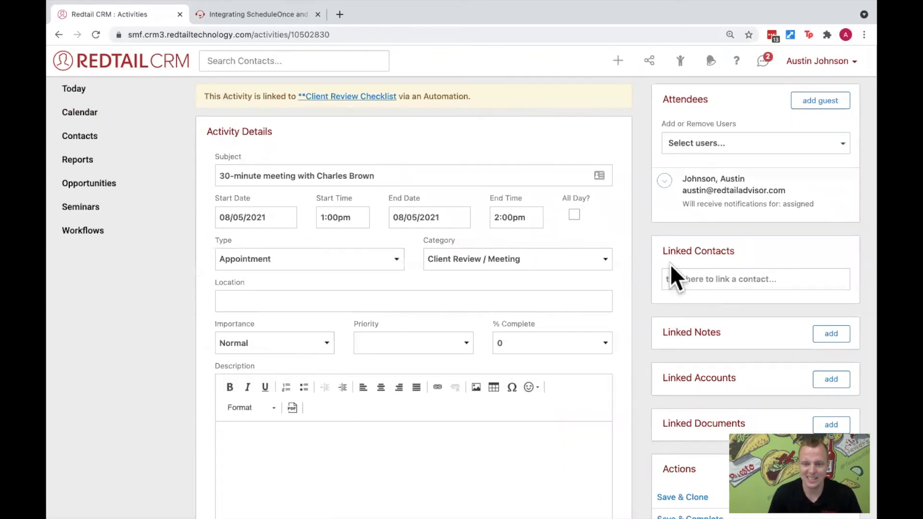
drag(664, 250, 739, 259)
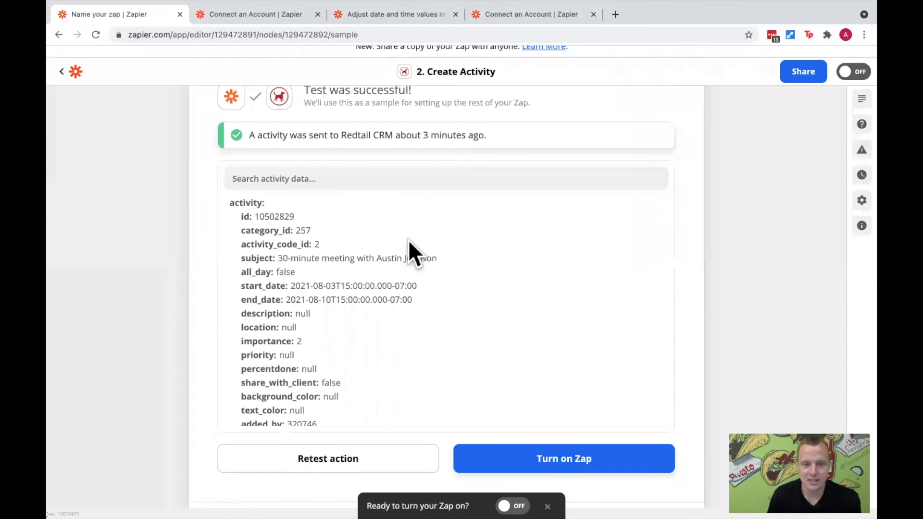
- In the Zapier editor, reopen the Create Activity action setup and review the Email Address mapping that links the contact
scroll(409, 240, up, 5)
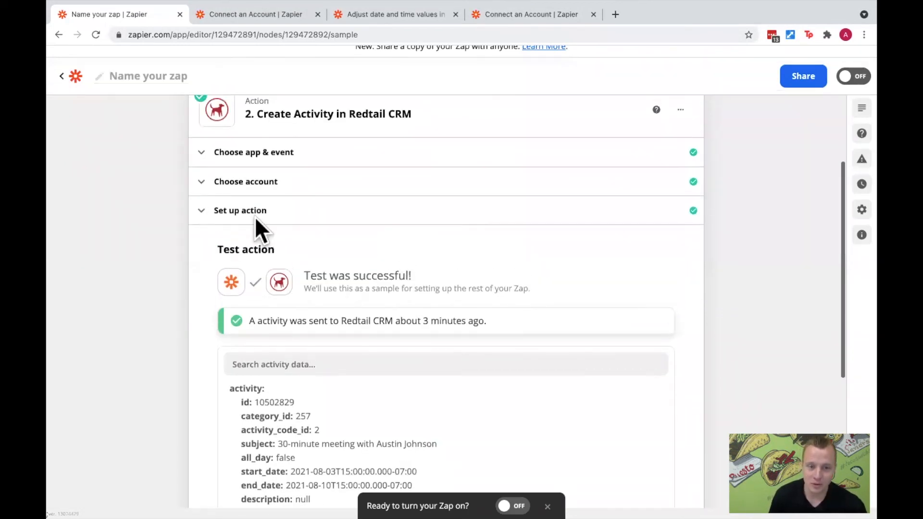
click(248, 227)
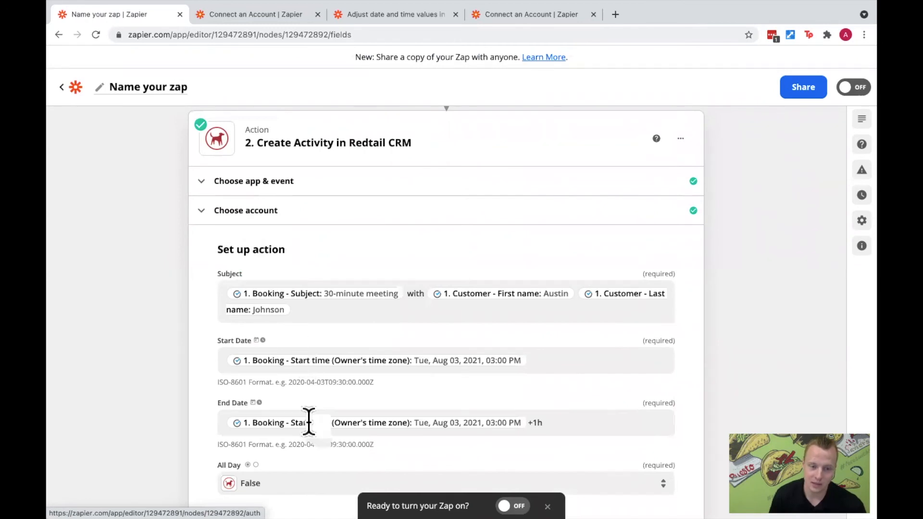
scroll(308, 422, down, 7)
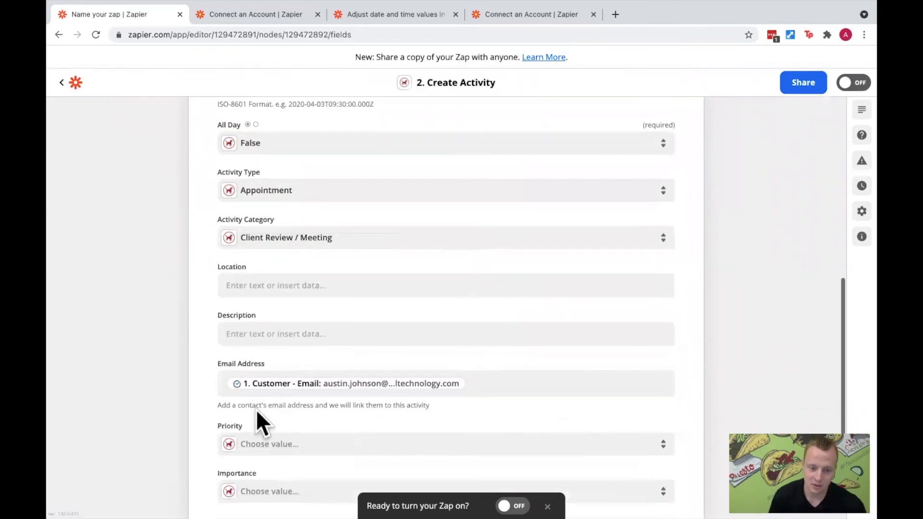
scroll(449, 435, down, 2)
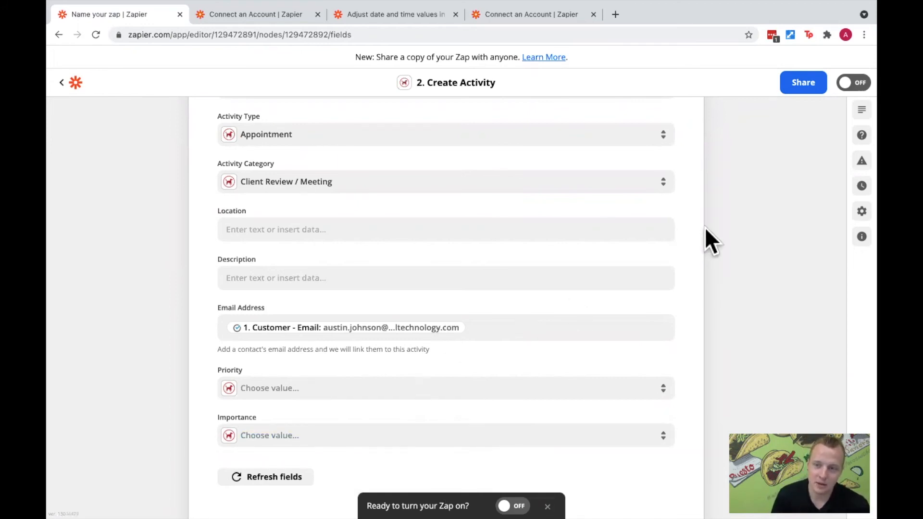
- Check the Zap for errors, then read through the guide on setting up a Zap action
click(856, 164)
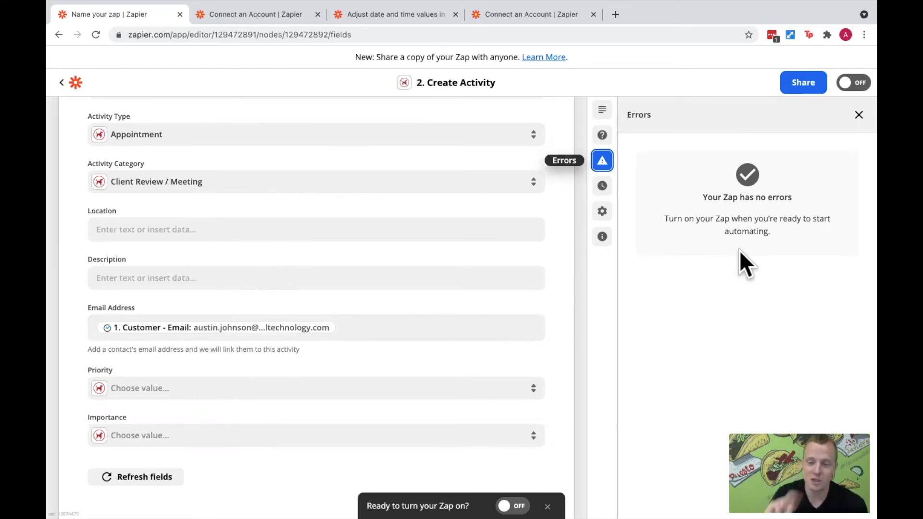
click(608, 138)
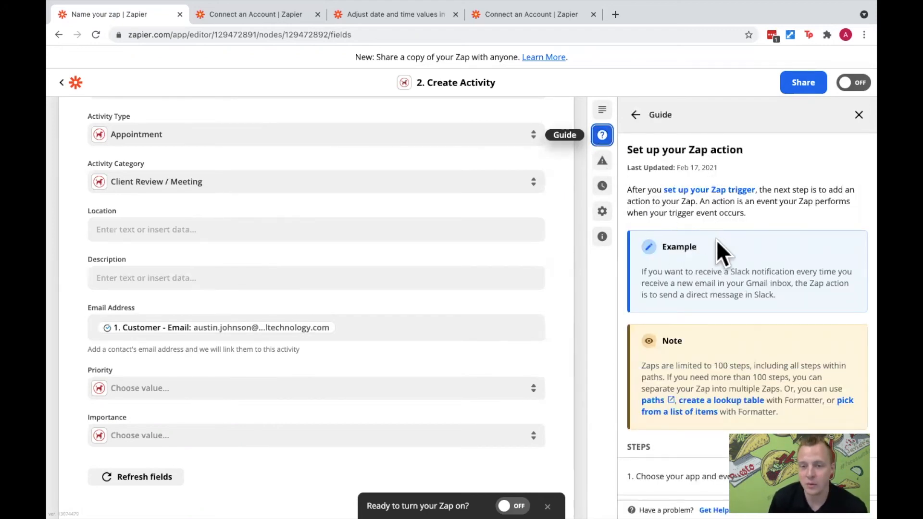
scroll(717, 241, down, 3)
scroll(721, 245, down, 3)
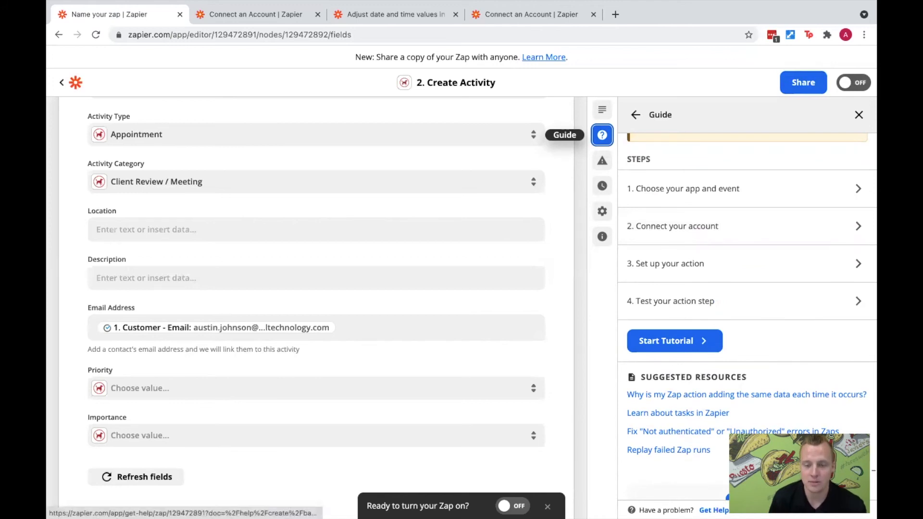
- Request help for the Zap with the problem "Data from the trigger isn't coming through" and continue past the help articles to the Email Support form
click(713, 510)
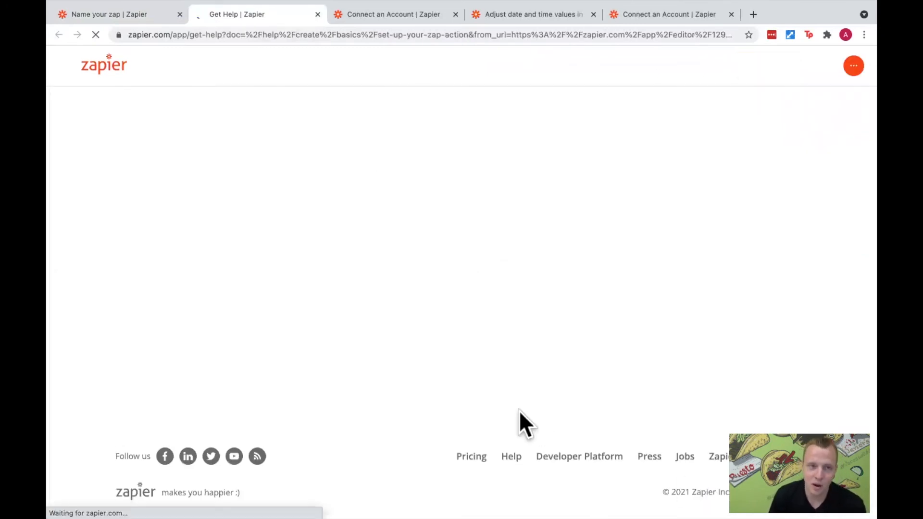
scroll(515, 406, down, 8)
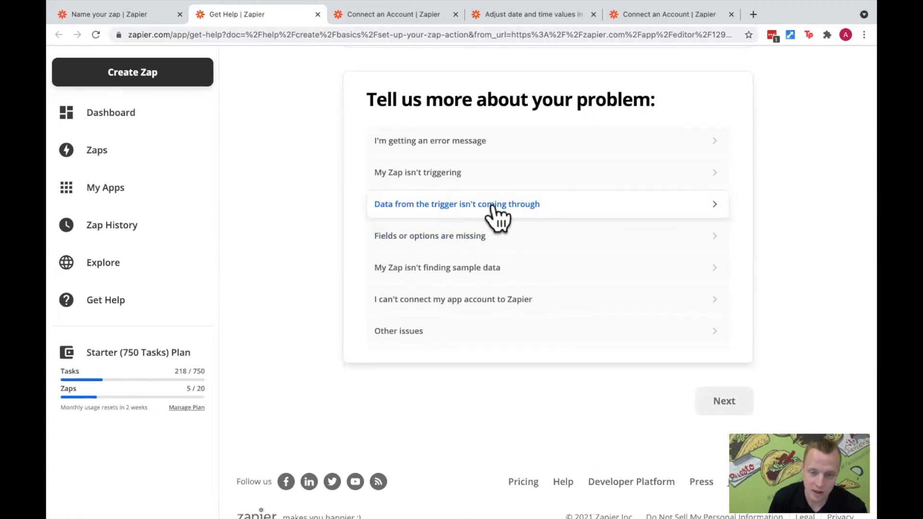
click(523, 206)
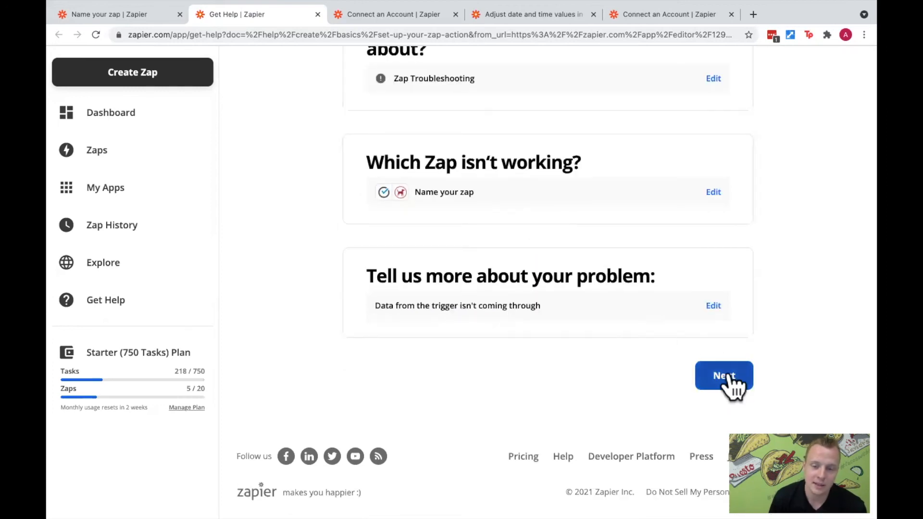
click(727, 369)
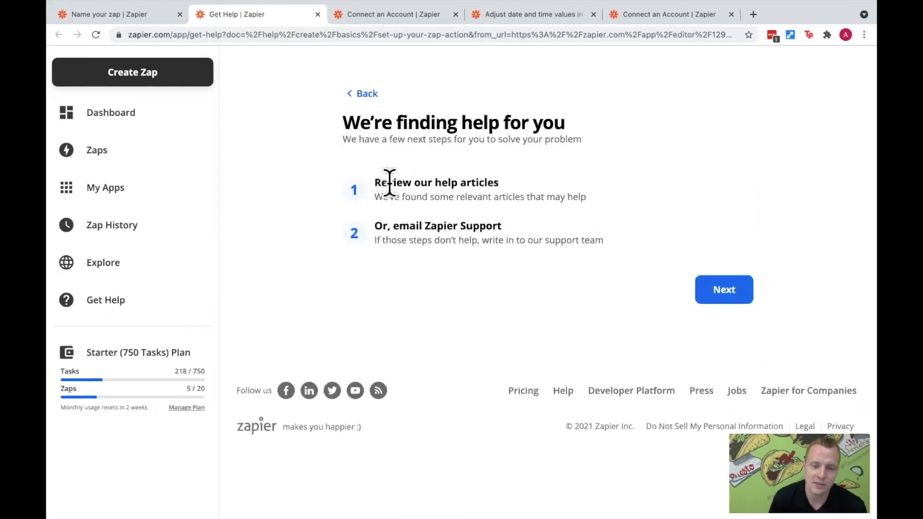
click(719, 290)
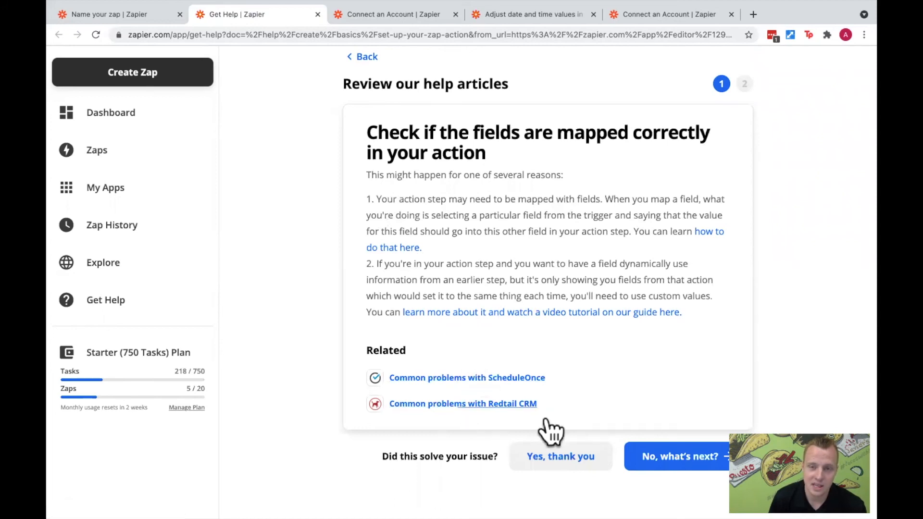
click(692, 459)
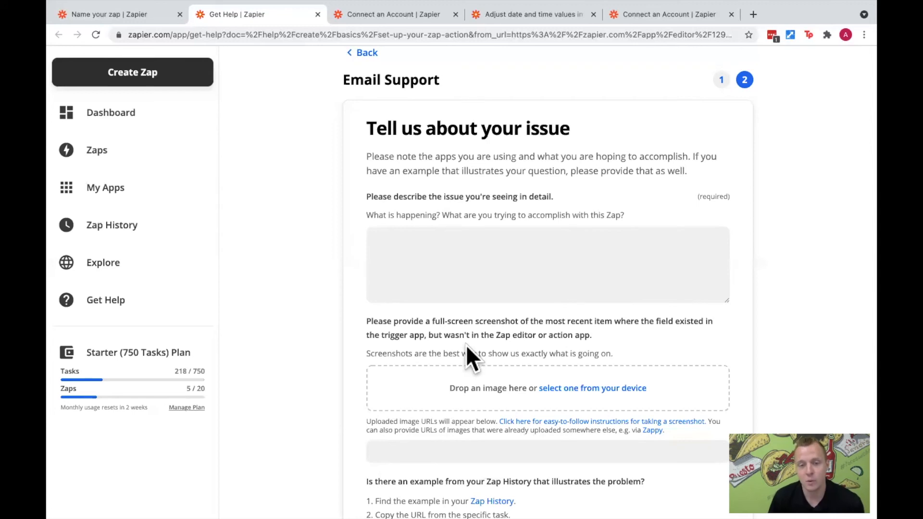
click(686, 291)
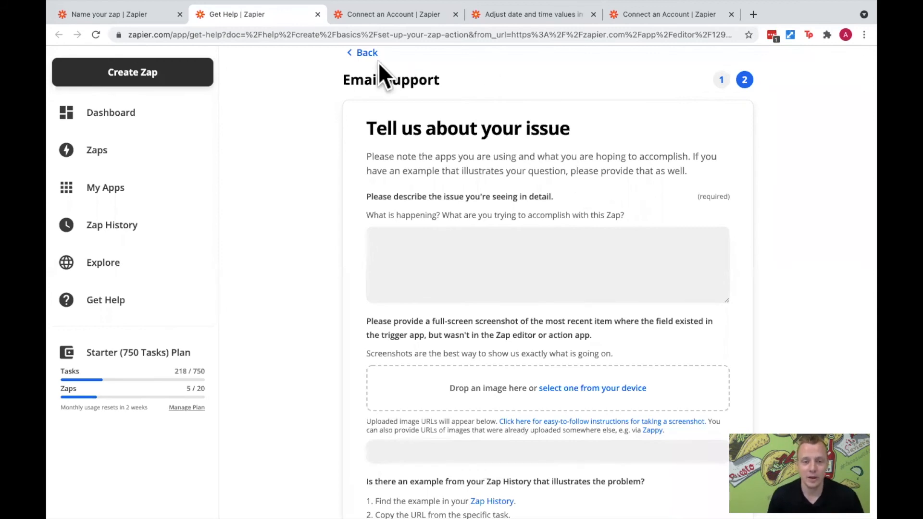
- Go back from the support form to the help overview, then switch to the PowerPoint slide show
click(364, 54)
click(365, 56)
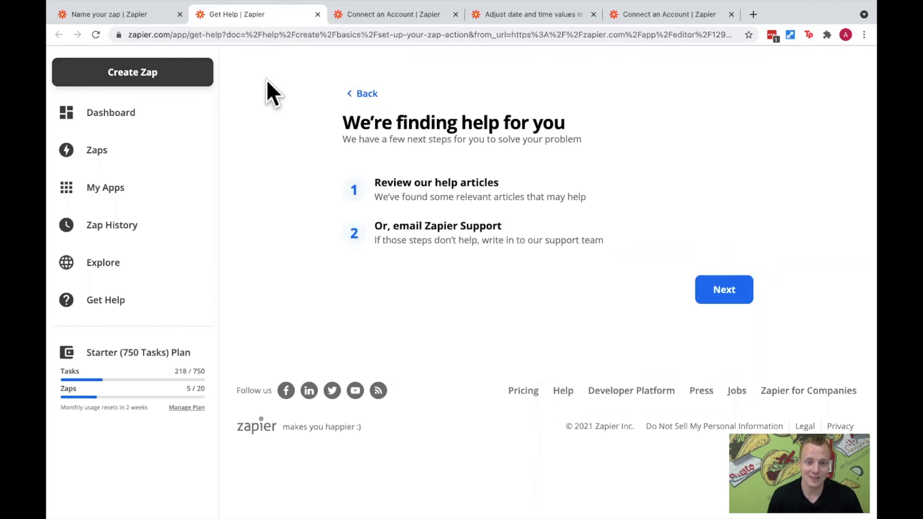
key(ctrl+Left)
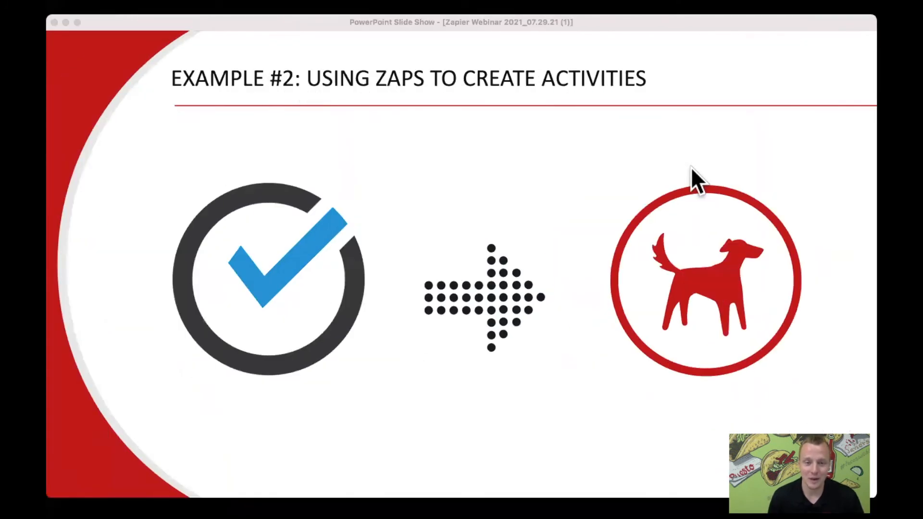
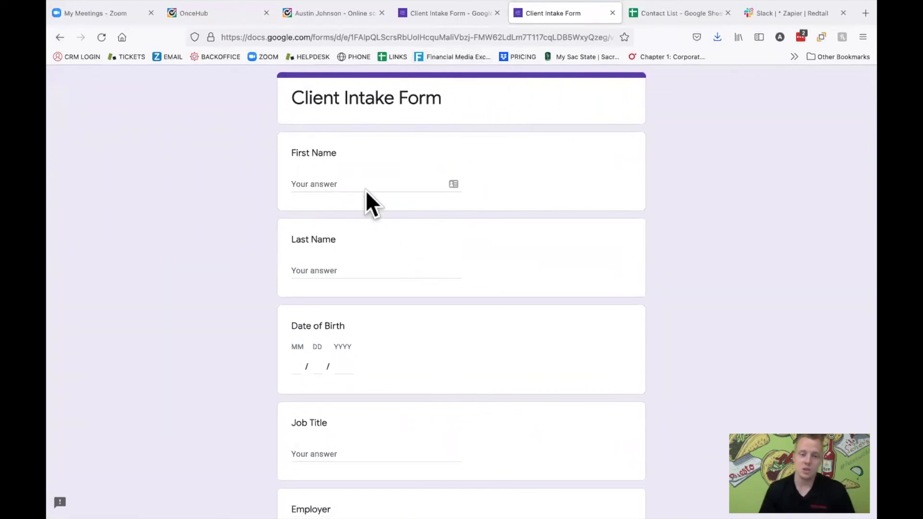
- Enter the client's first name and last name in the Client Intake Form
click(352, 181)
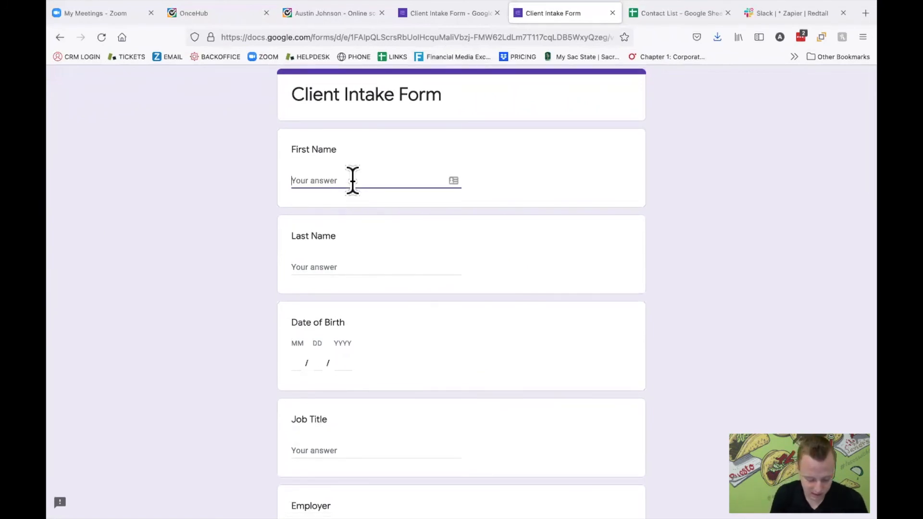
text(Ricky)
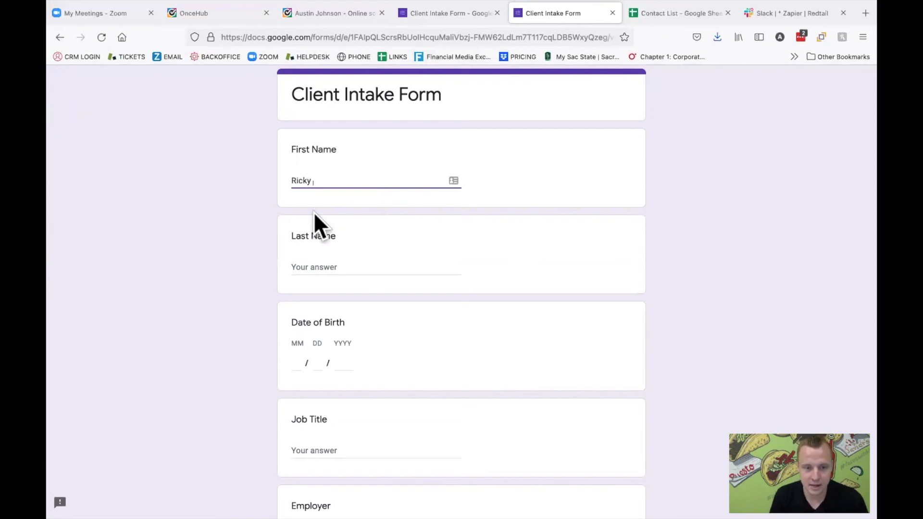
click(326, 263)
text(Boob)
key(BackSpace)
key(BackSpace)
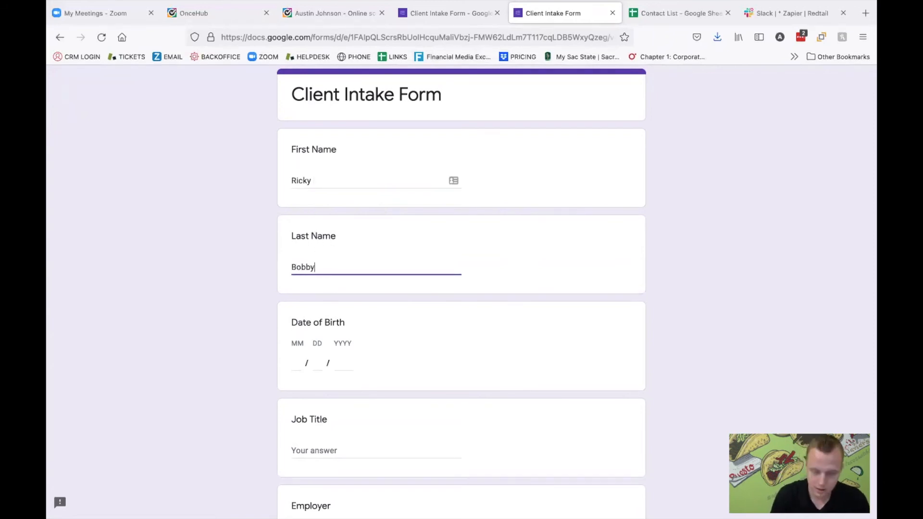
- Fill in the month, day and year of the client's date of birth
click(294, 363)
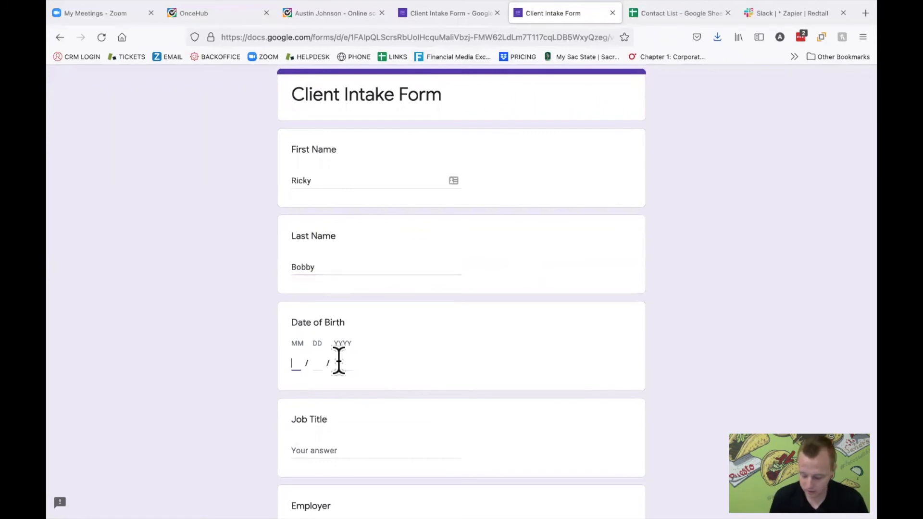
text(08)
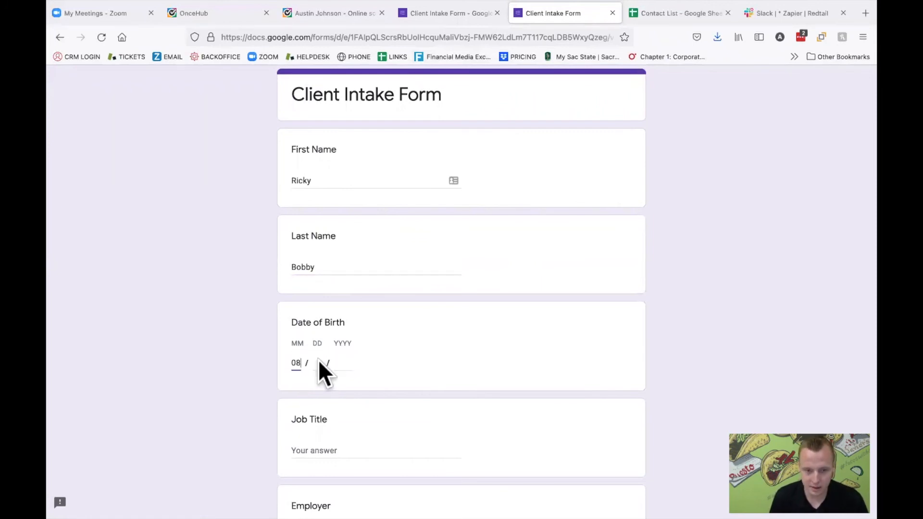
click(319, 363)
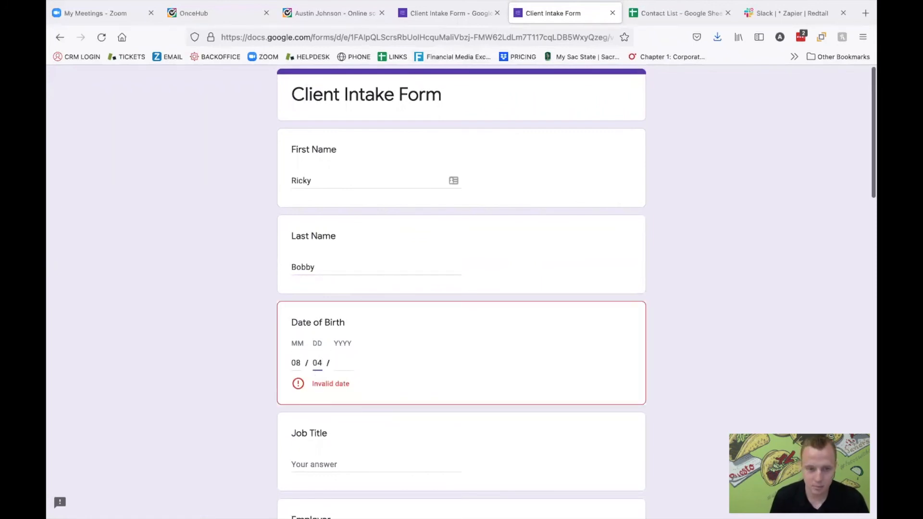
click(340, 363)
text(1980)
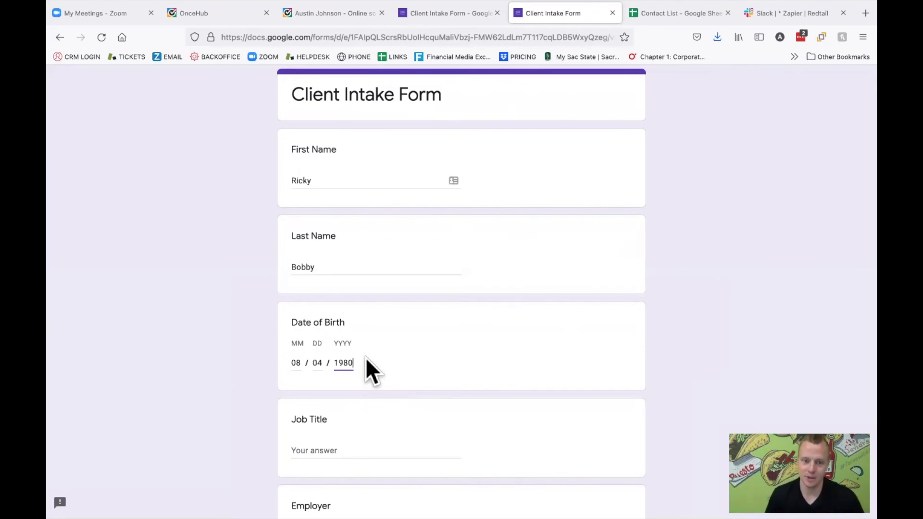
- Enter "Racecar Driver" as the job title and "Shake n Bake Racing" as the employer
scroll(366, 356, down, 2)
click(352, 374)
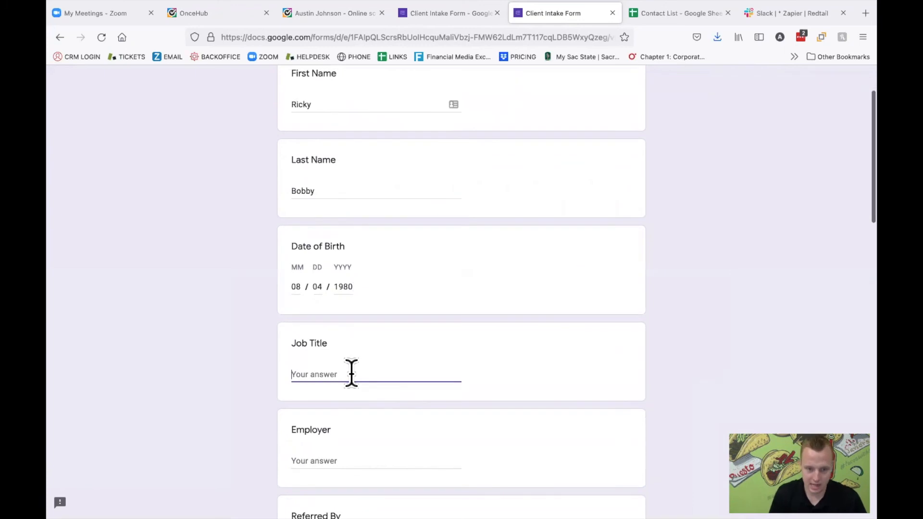
text(Racecar Dri)
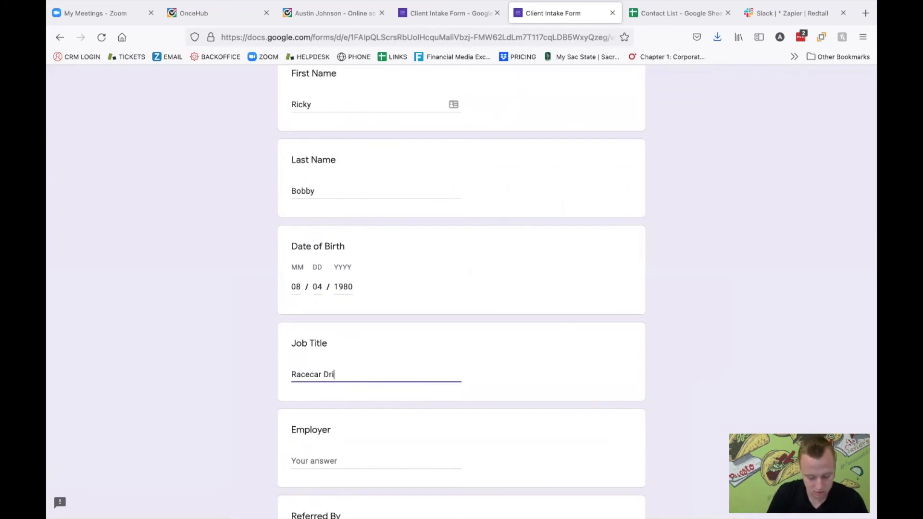
scroll(347, 456, down, 3)
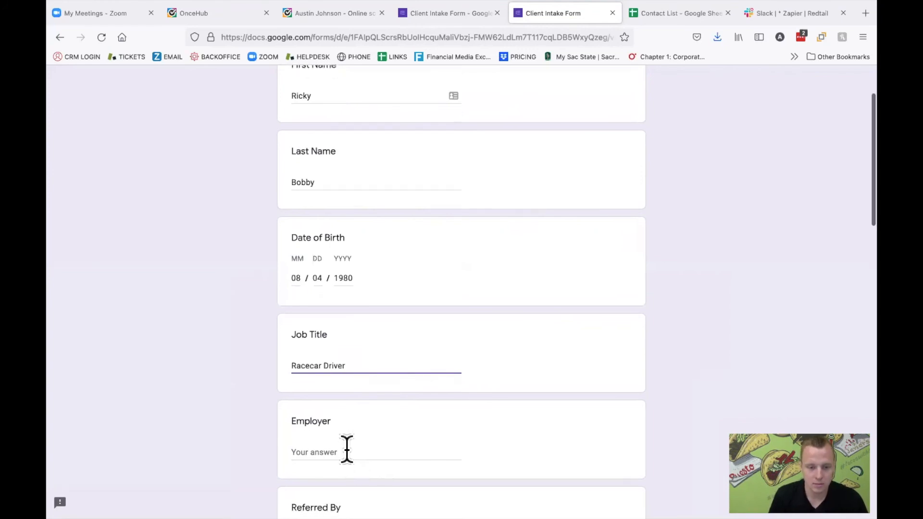
click(344, 420)
click(338, 379)
text(Shake n B)
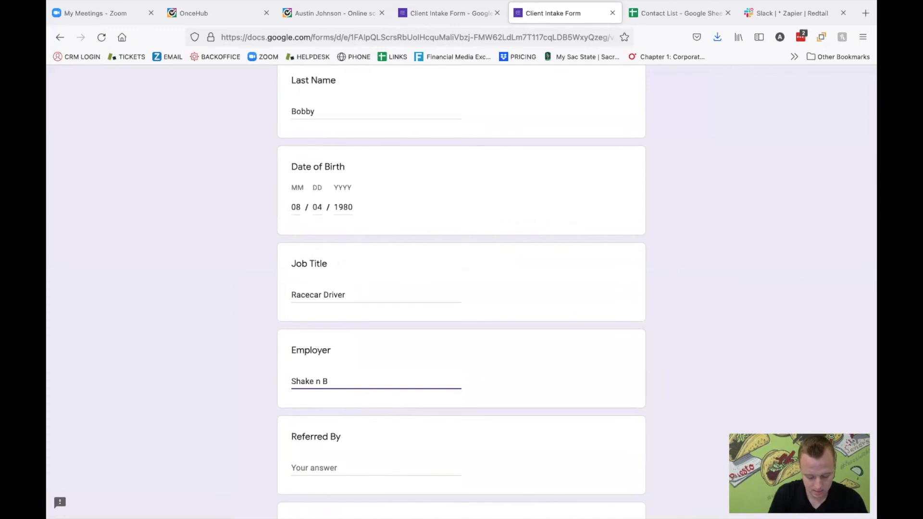
text(ake Racing)
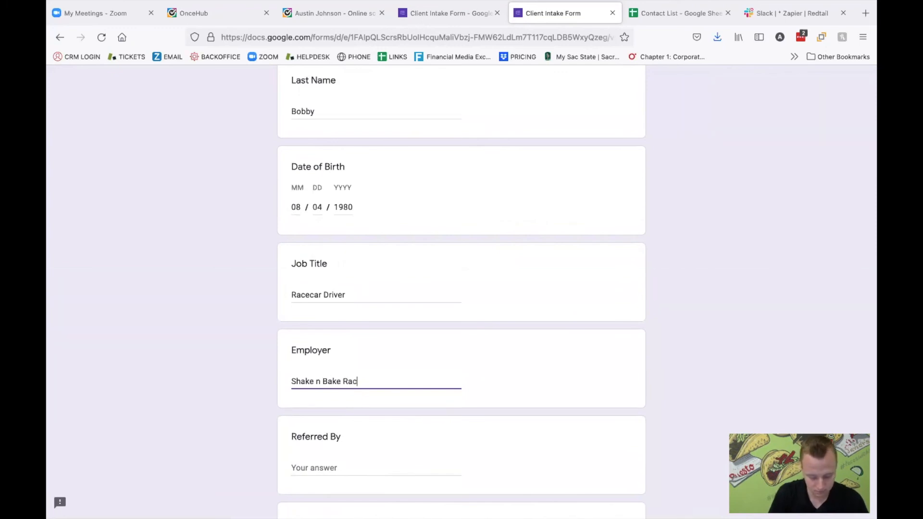
- Leave Referred By blank and enter the client's tax ID using numbers only
scroll(388, 385, down, 5)
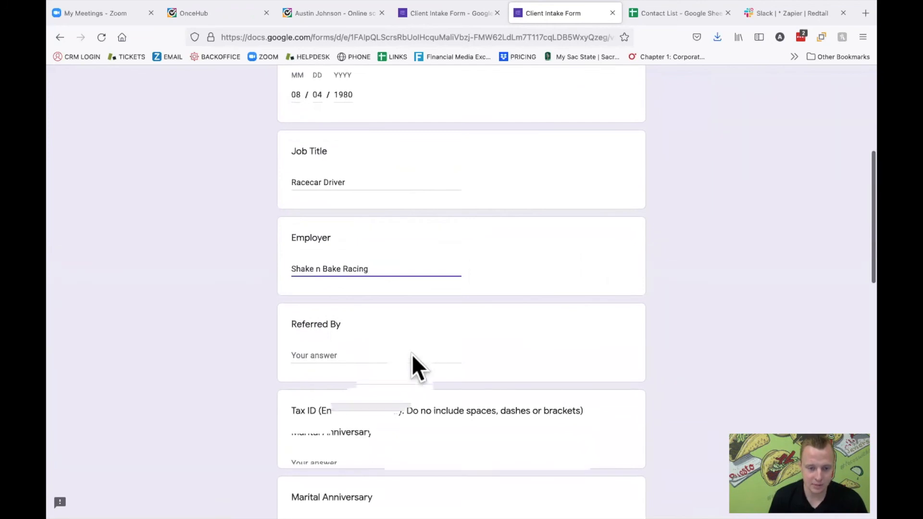
scroll(412, 367, down, 5)
click(353, 320)
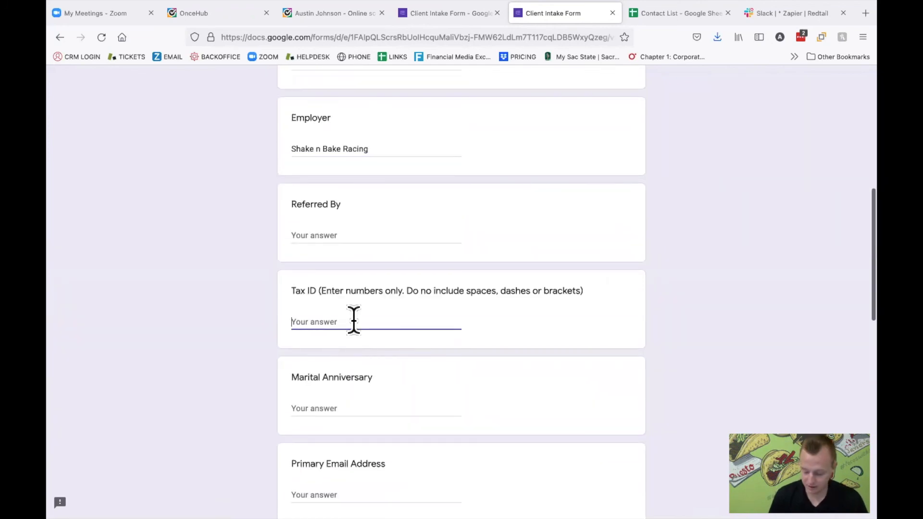
text(123456789)
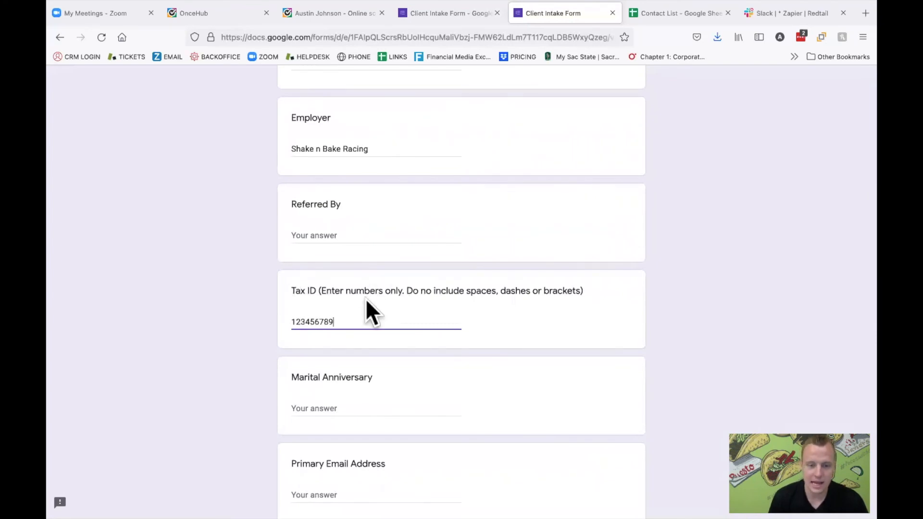
- Leave Marital Anniversary blank and fill in the client's primary email address
scroll(387, 321, down, 3)
click(388, 361)
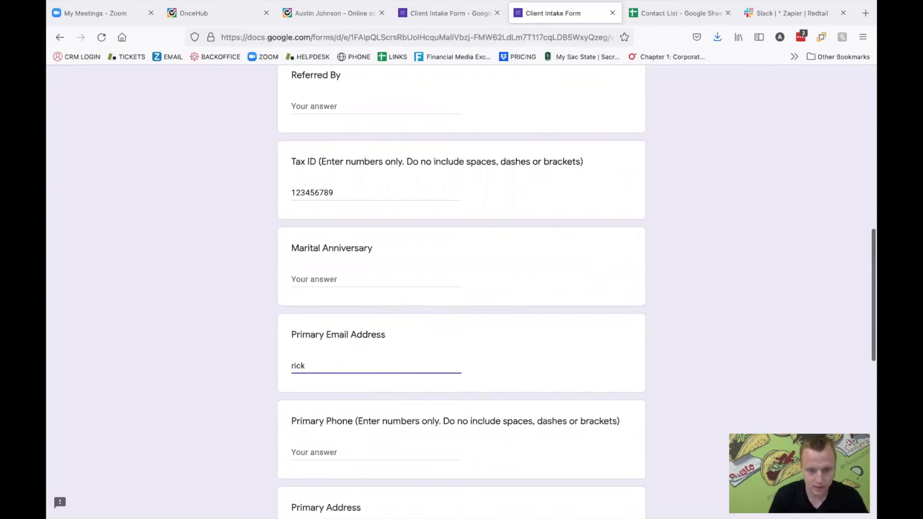
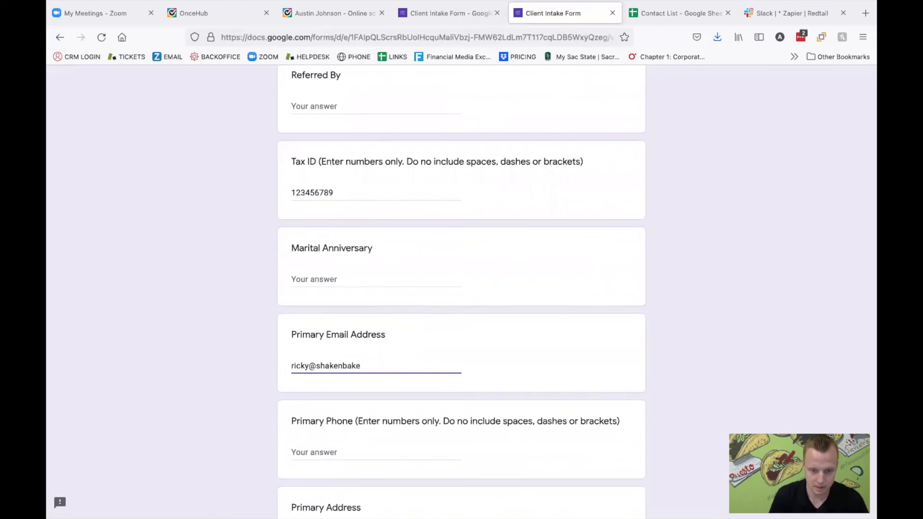
text(o)
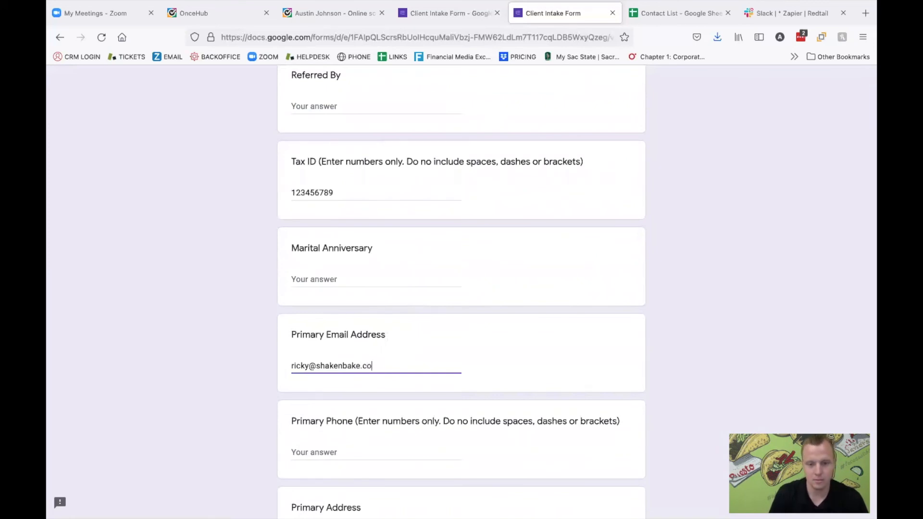
text(m)
- Leave the phone and address fields blank and submit the Client Intake Form
scroll(534, 361, down, 10)
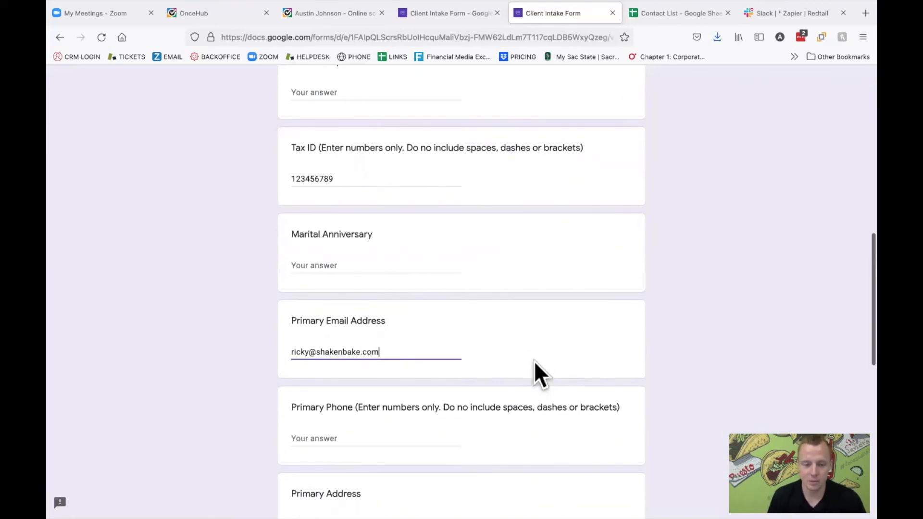
scroll(535, 362, down, 2)
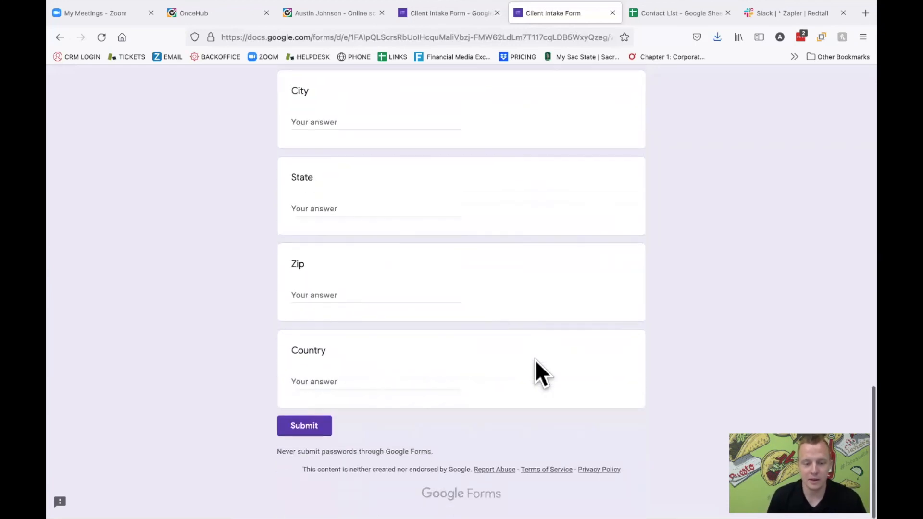
click(322, 426)
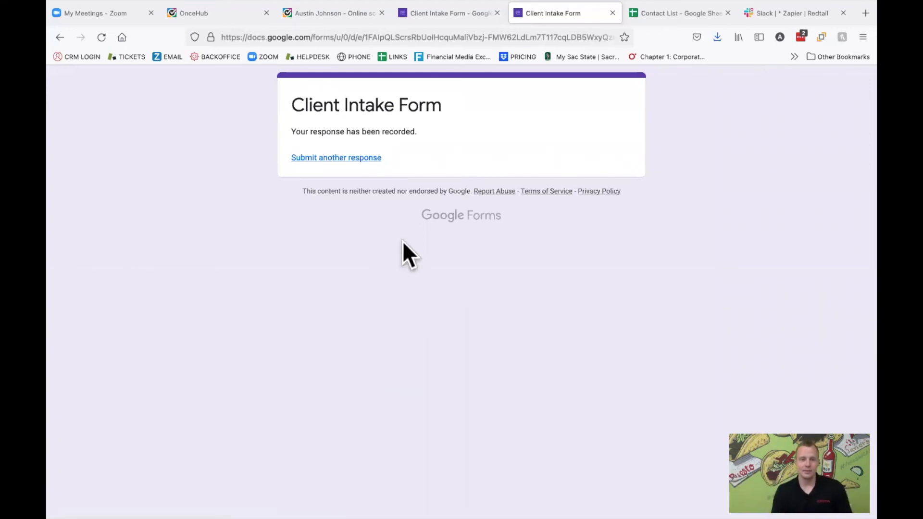
- Switch to Zapier and open the Zap "3. Google Form creates Contact" from the list of Zaps
key(ctrl+Left)
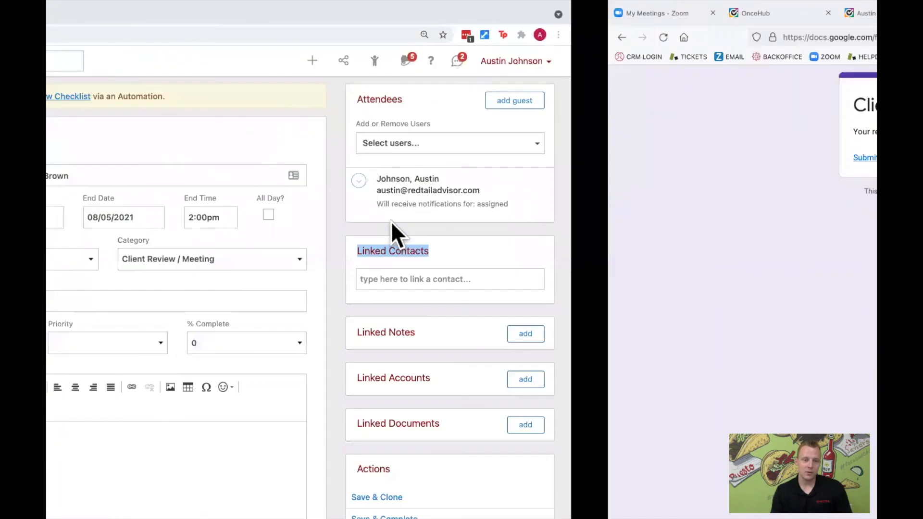
key(ctrl+Left)
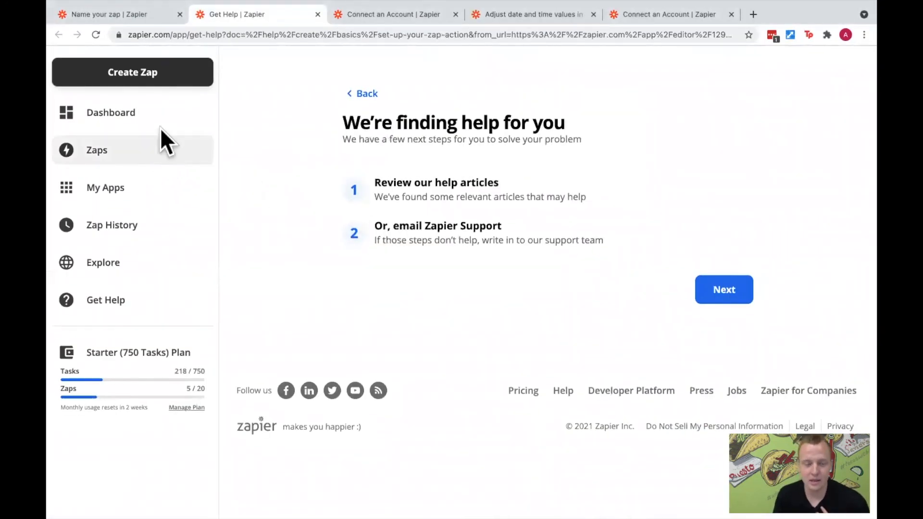
click(151, 154)
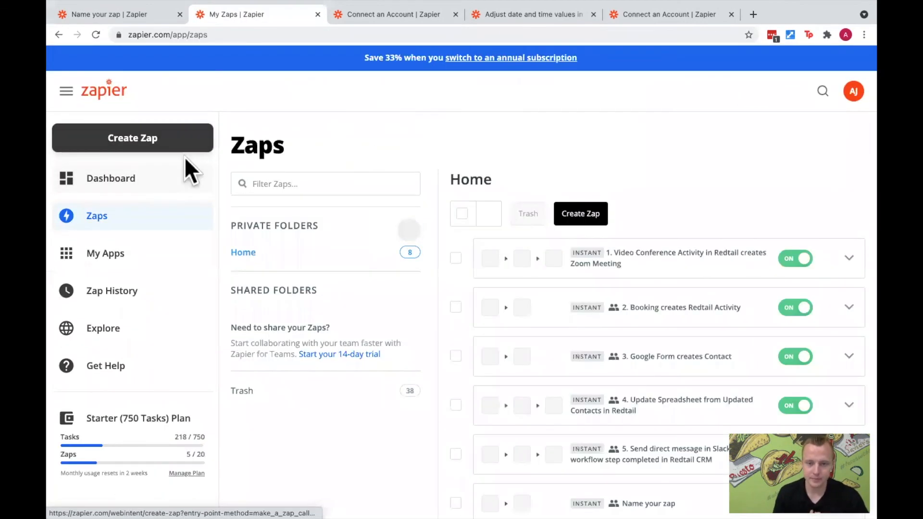
click(712, 361)
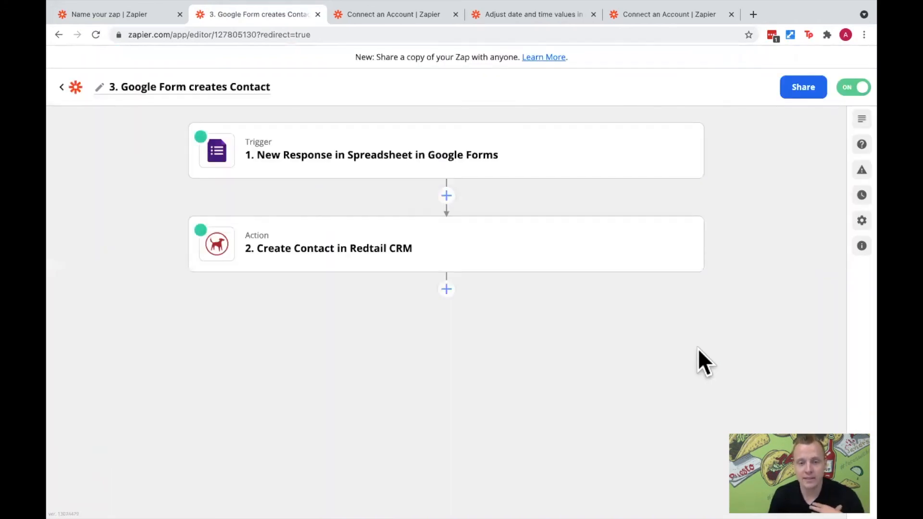
- Open the New Response in Spreadsheet trigger and review its app, trigger event, spreadsheet and worksheet settings
click(390, 158)
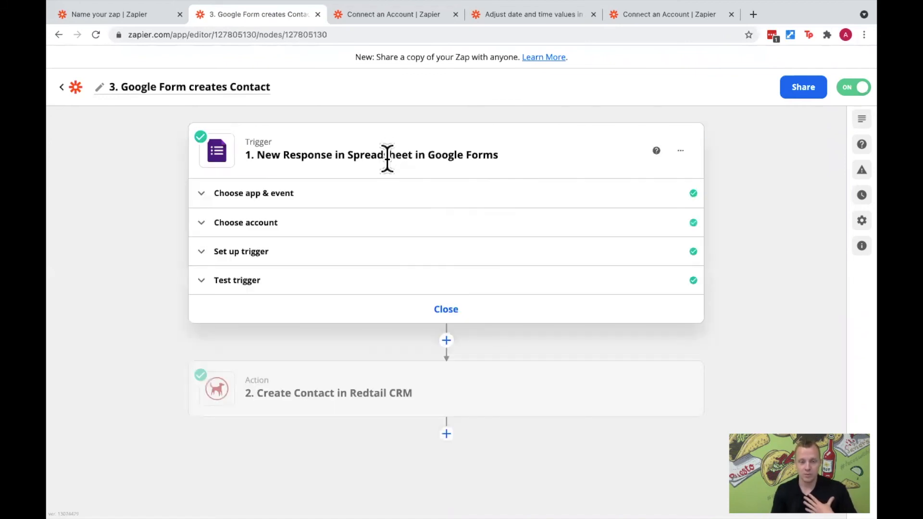
click(285, 197)
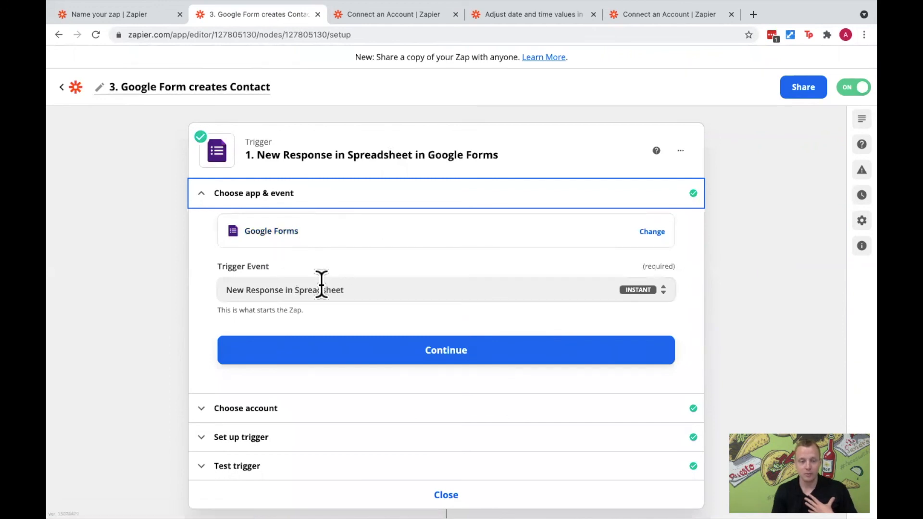
click(275, 438)
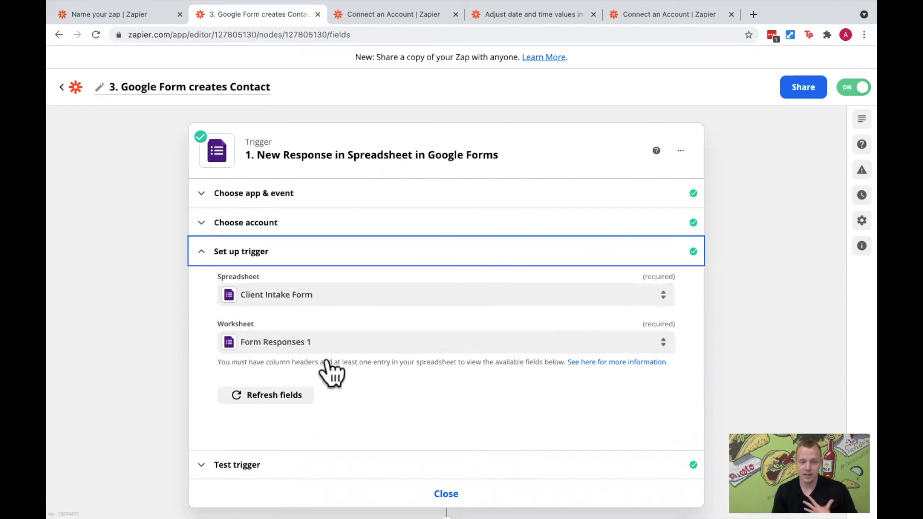
- Open the setup of the Create Contact in Redtail CRM action and review its field mappings from First Name down to Tax ID
scroll(332, 385, down, 3)
click(336, 457)
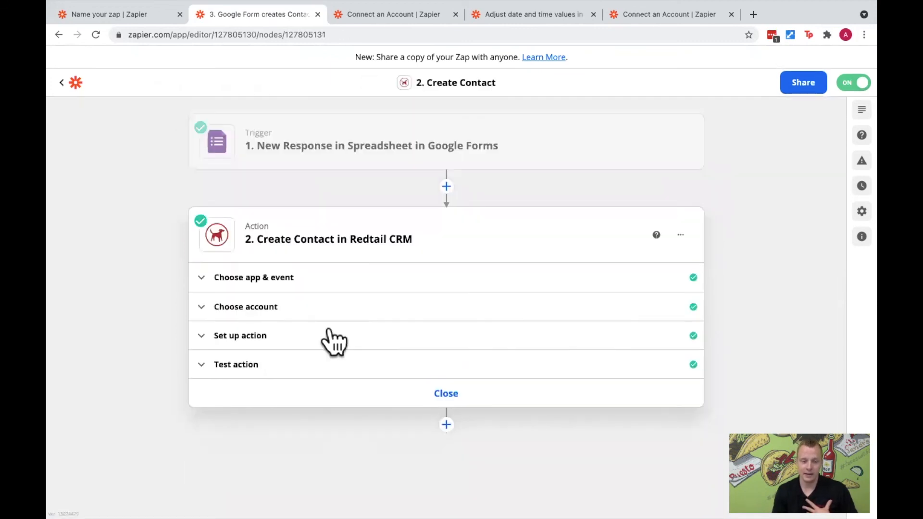
click(277, 309)
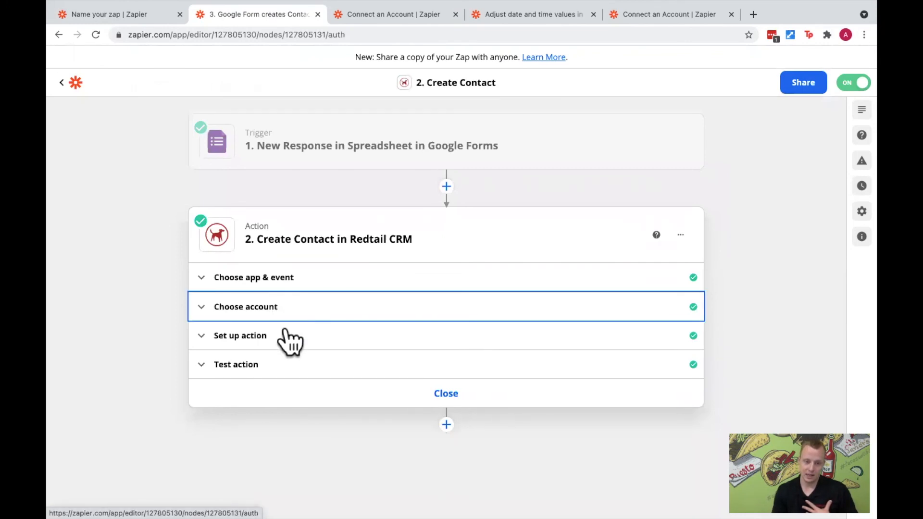
click(272, 419)
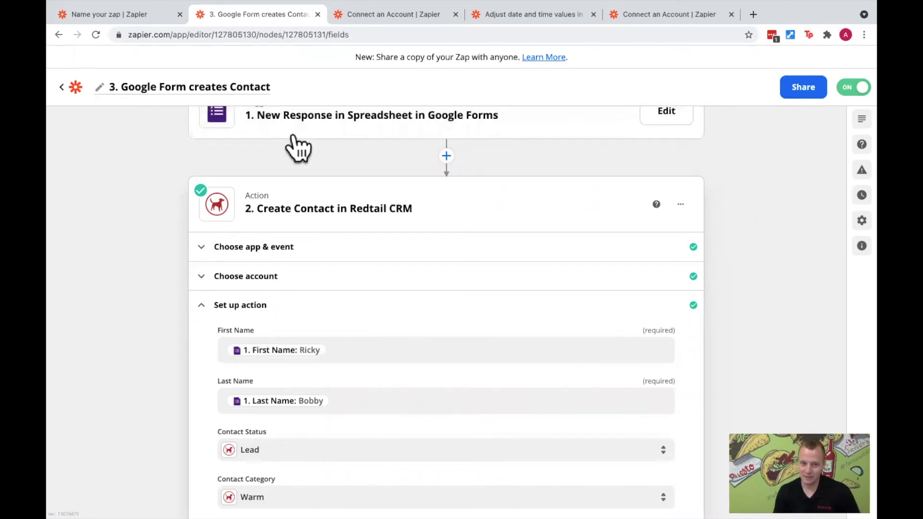
scroll(300, 409, down, 5)
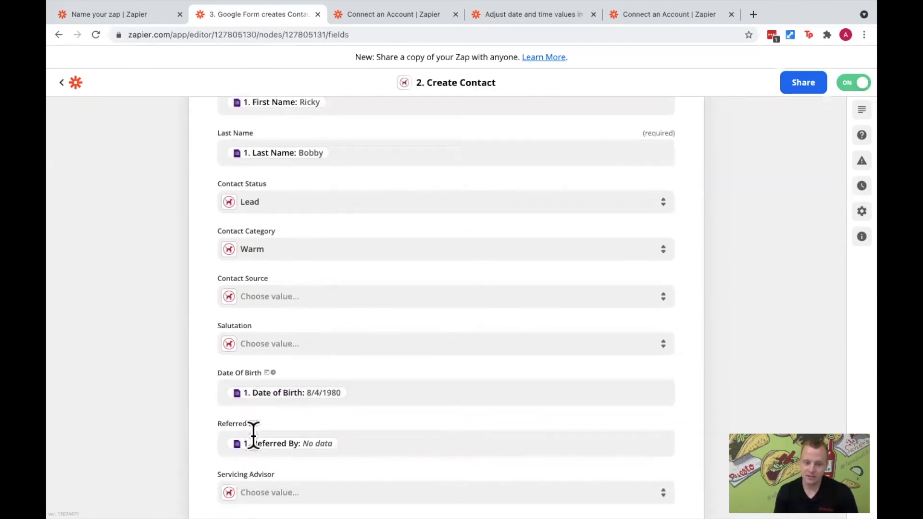
scroll(356, 433, down, 1)
scroll(361, 426, down, 3)
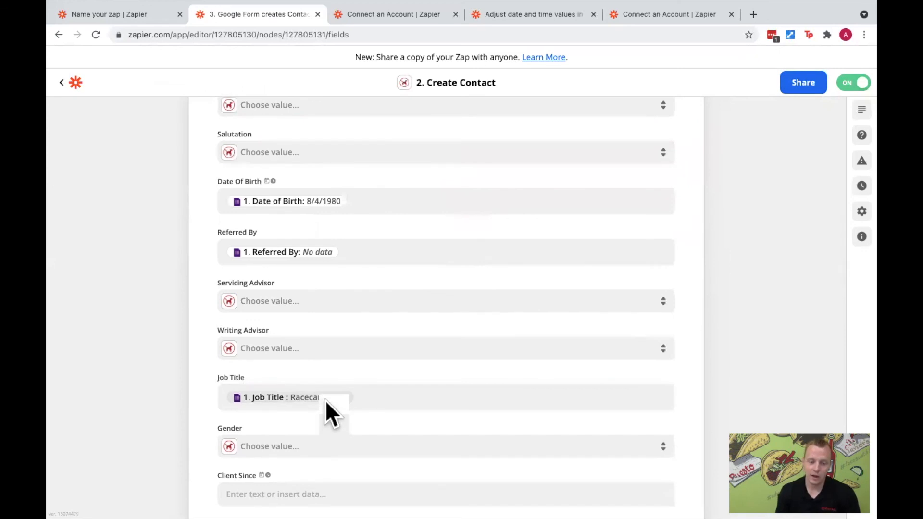
scroll(323, 408, down, 2)
scroll(321, 407, down, 2)
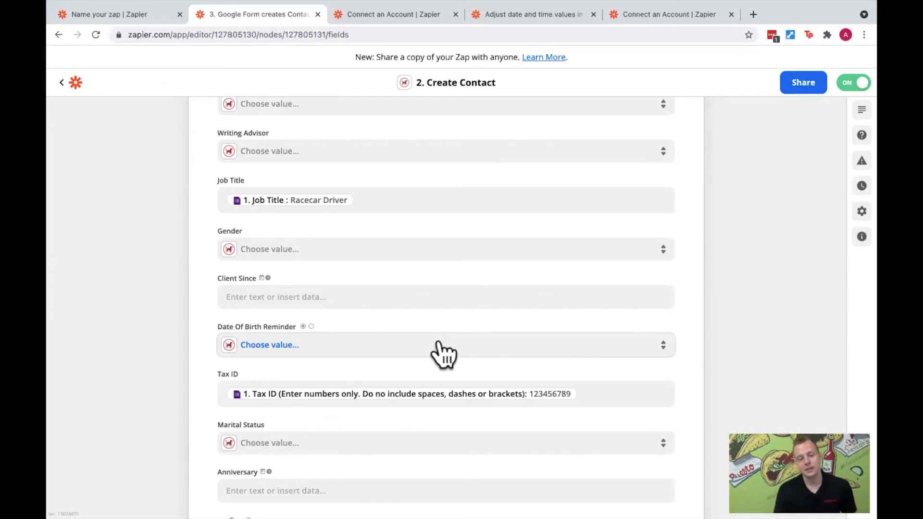
- Review the remaining Create Contact mappings, covering email, phone and address fields, and return to the start of the Zap
scroll(442, 355, down, 9)
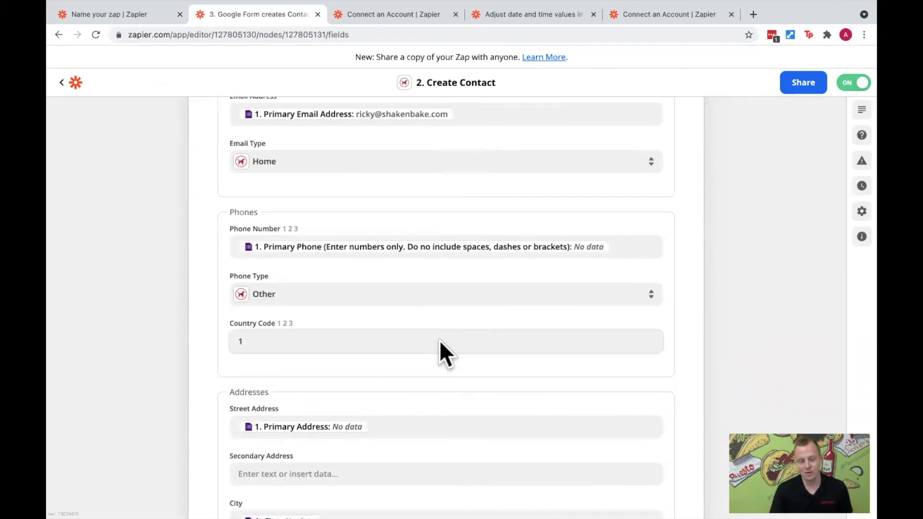
scroll(439, 339, down, 6)
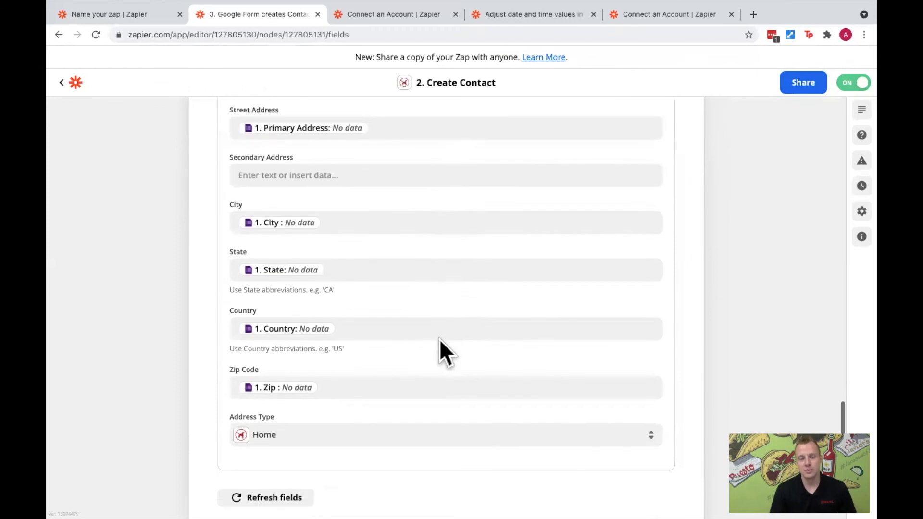
scroll(440, 339, down, 2)
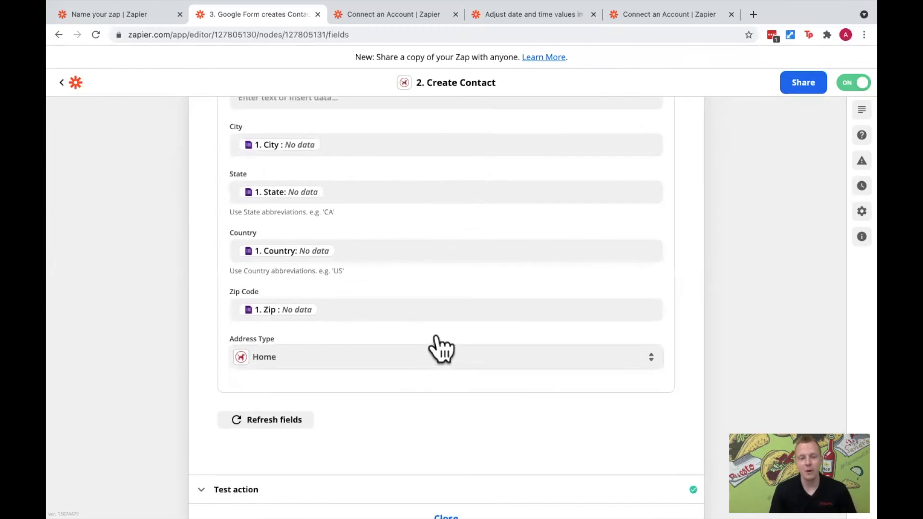
scroll(435, 327, up, 1)
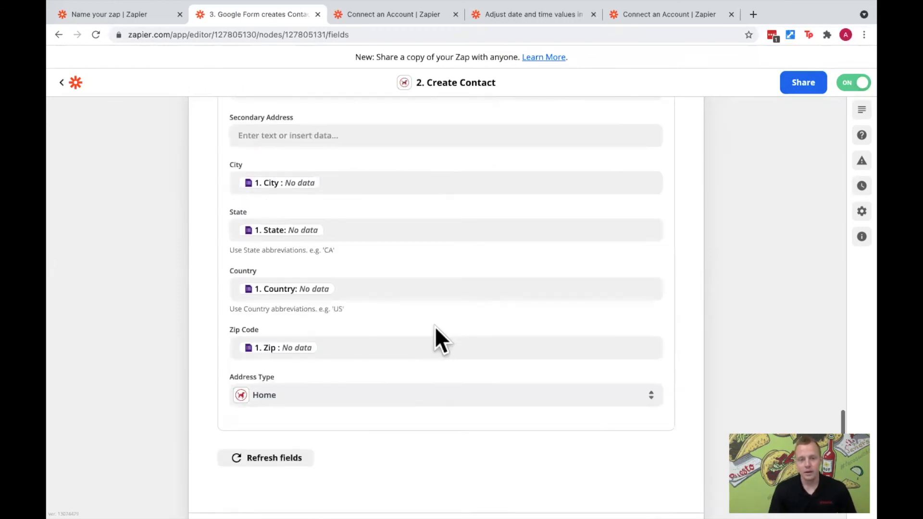
scroll(435, 327, up, 15)
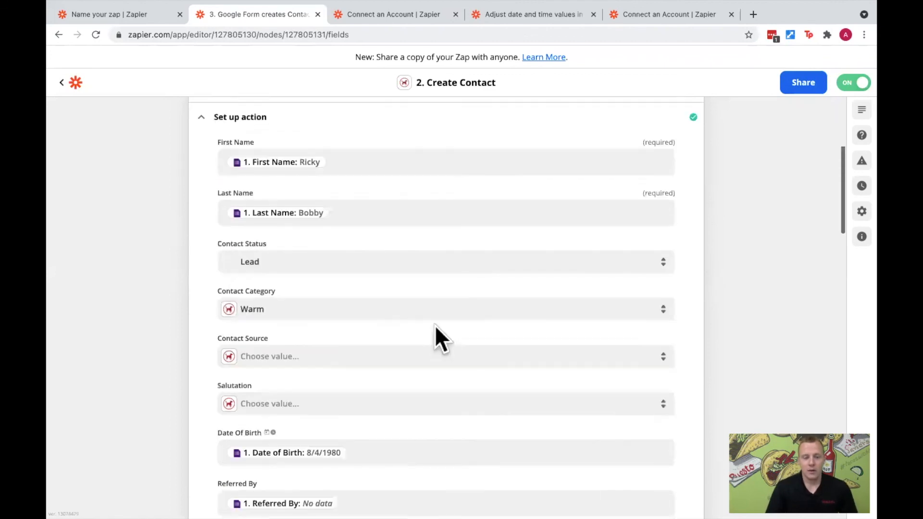
scroll(435, 325, up, 6)
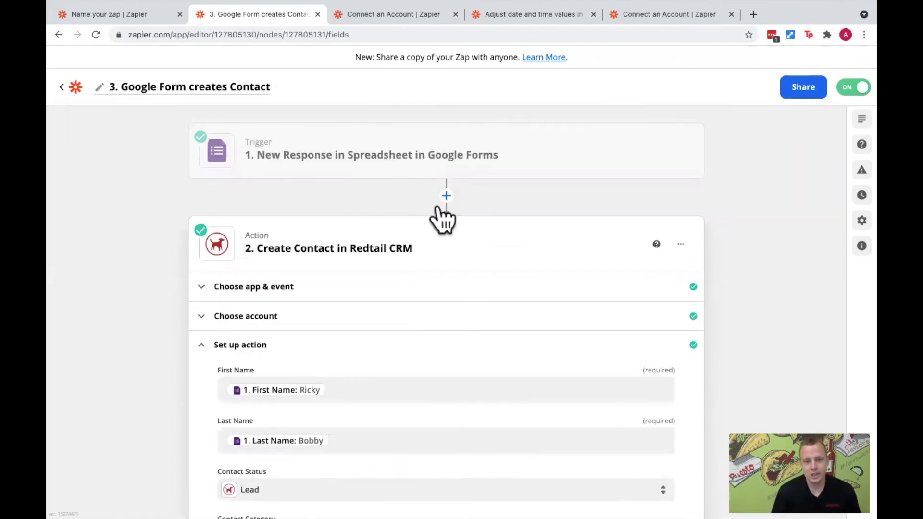
- Switch to the PowerPoint slide show and advance to the Example #4 slide on using Zaps to update contacts
key(ctrl+Left)
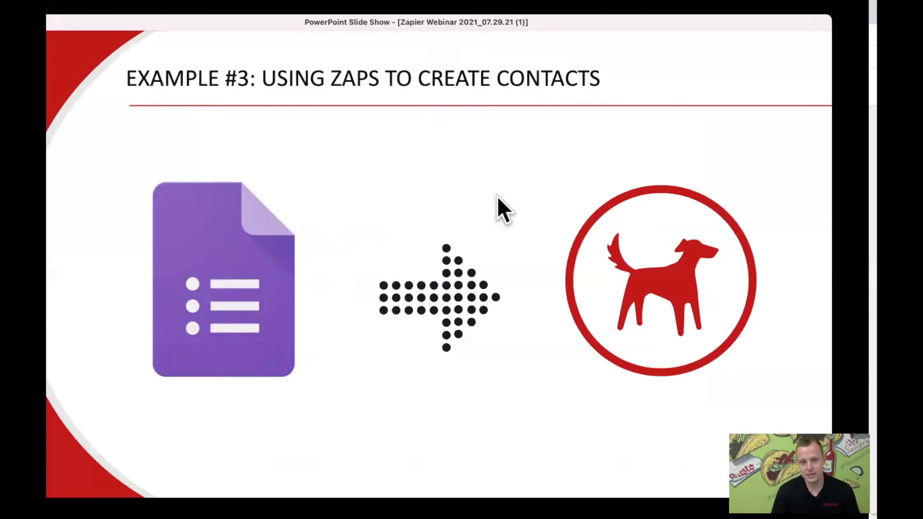
click(688, 212)
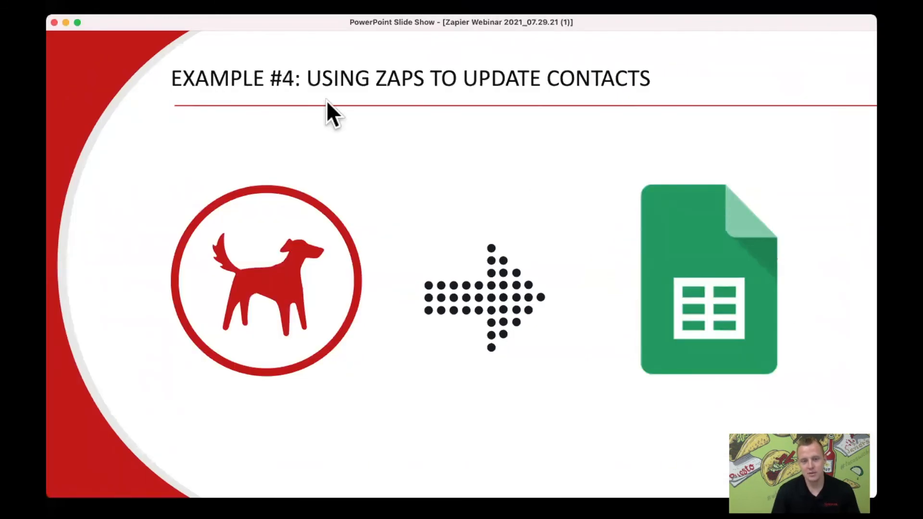
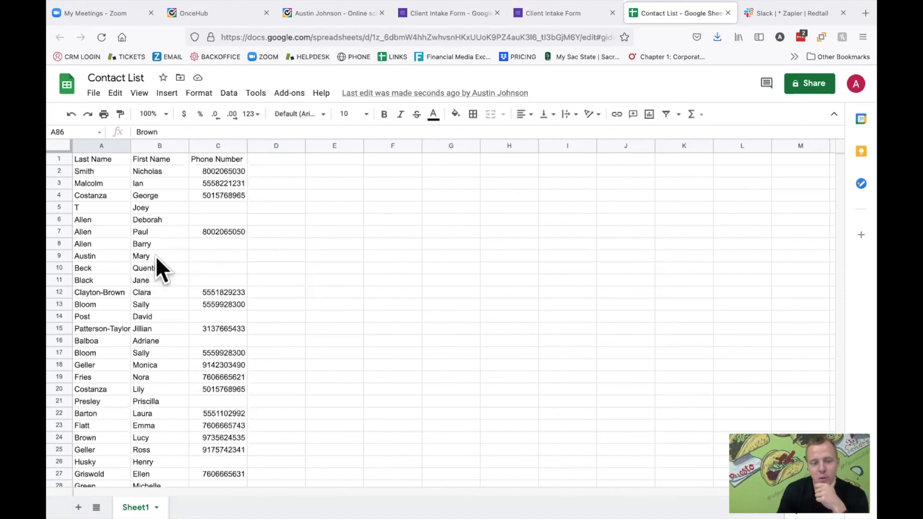
- Look through the Contact List sheet for a contact without a phone number and select the last name in row 54
click(201, 254)
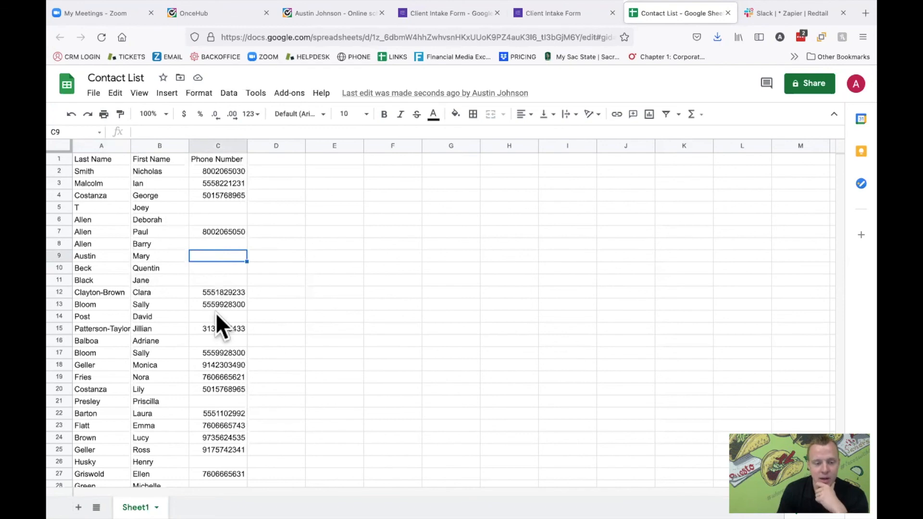
scroll(217, 310, down, 2)
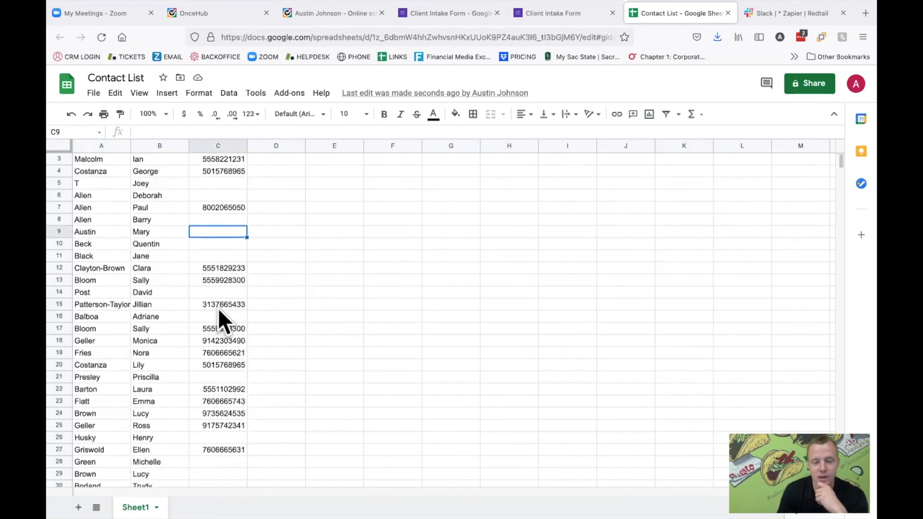
scroll(221, 317, down, 1)
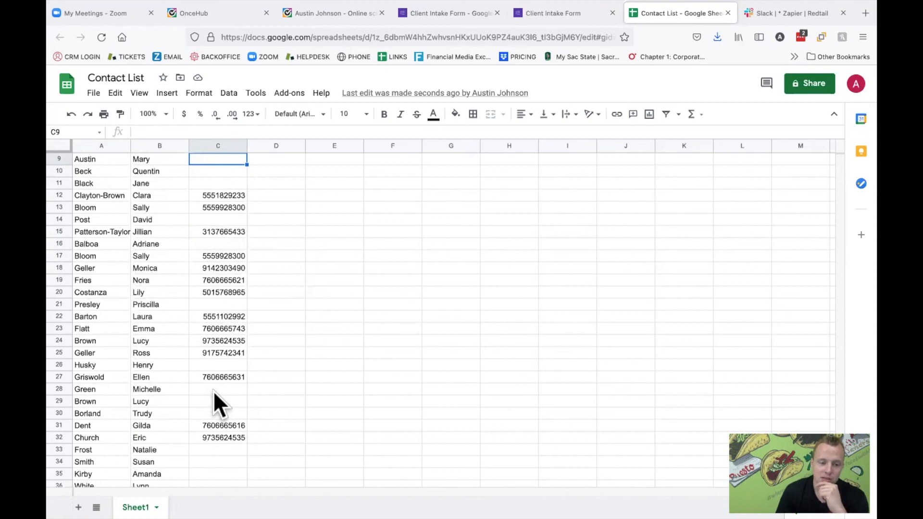
scroll(214, 390, down, 1)
scroll(214, 389, down, 3)
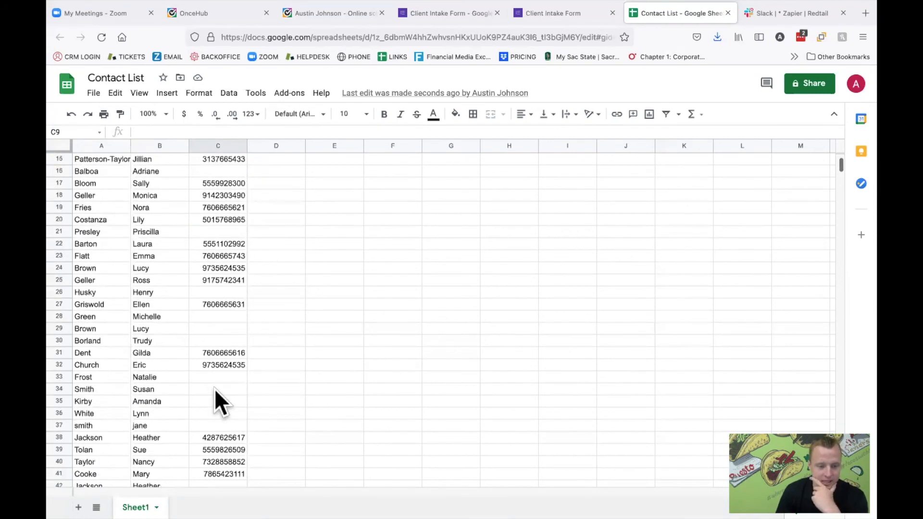
scroll(216, 388, down, 3)
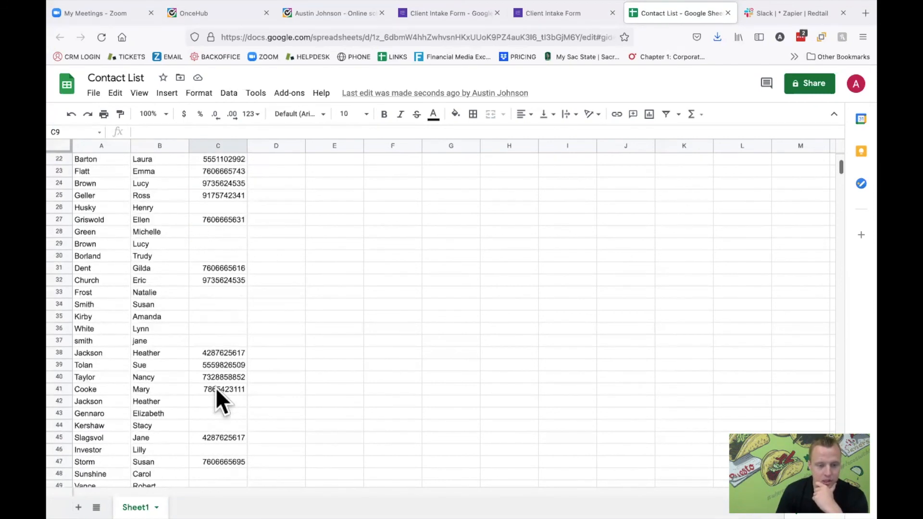
scroll(215, 387, down, 3)
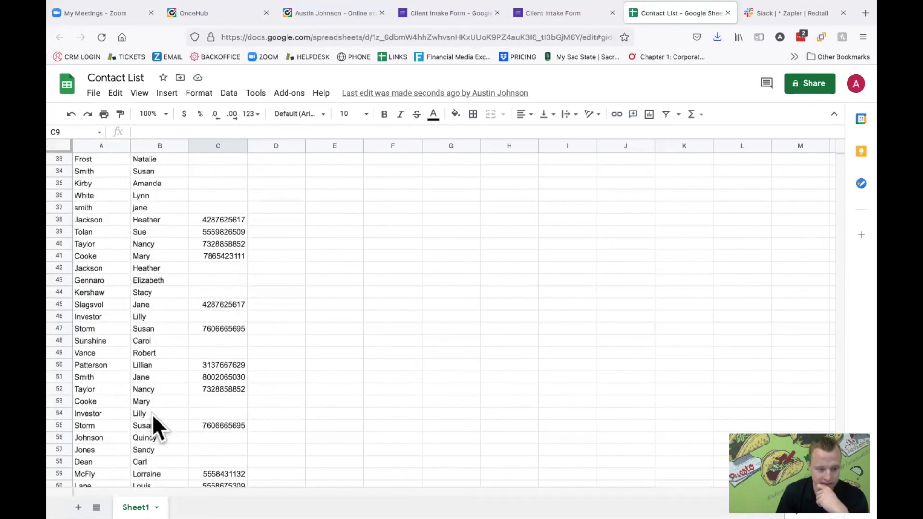
click(149, 414)
click(105, 413)
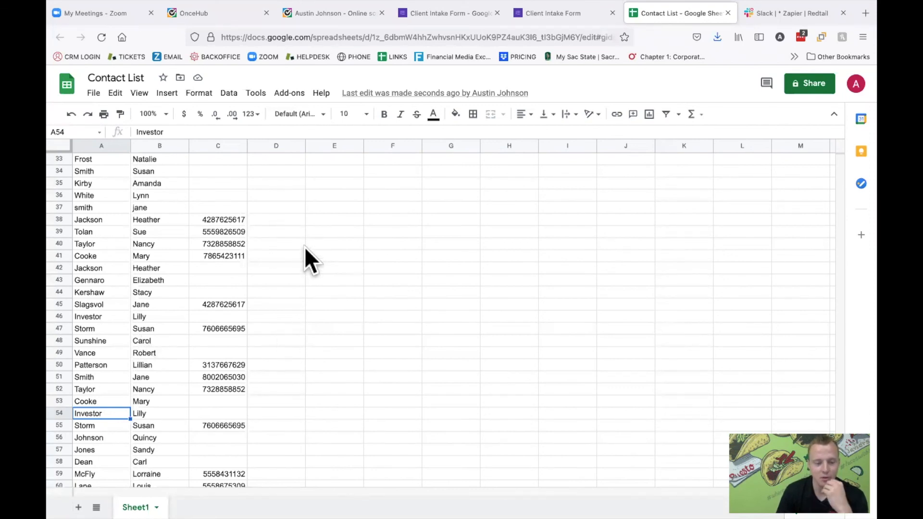
- Switch to Redtail CRM and search the contacts for the chosen contact's first and last name
key(ctrl+Left)
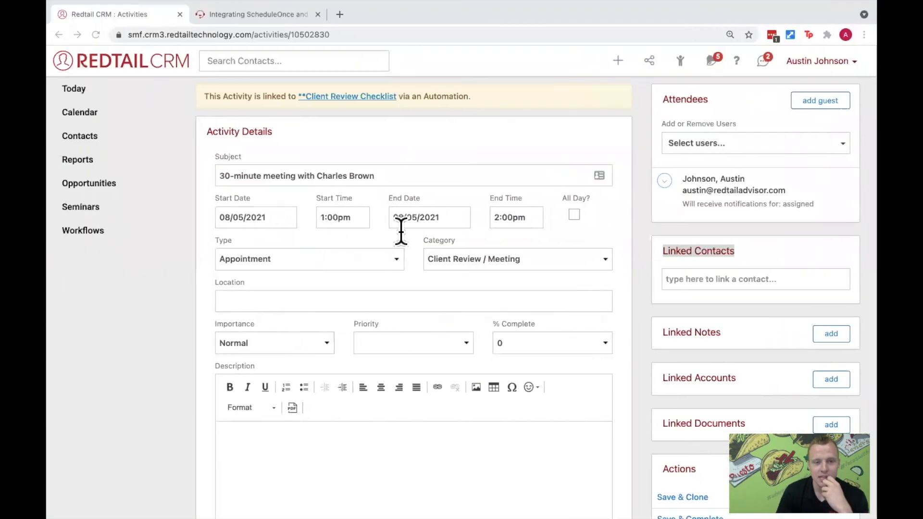
key(ctrl+Right)
key(ctrl+Right)
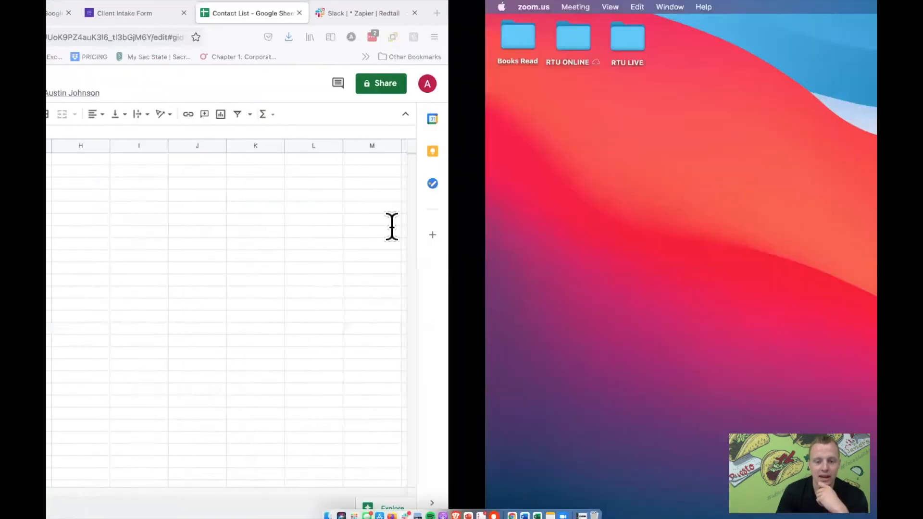
key(ctrl+Left)
key(ctrl+Left)
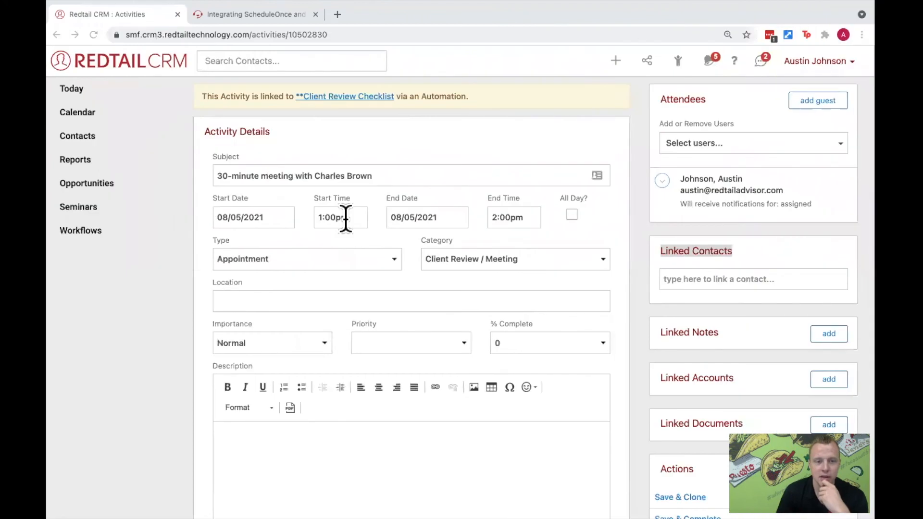
click(277, 61)
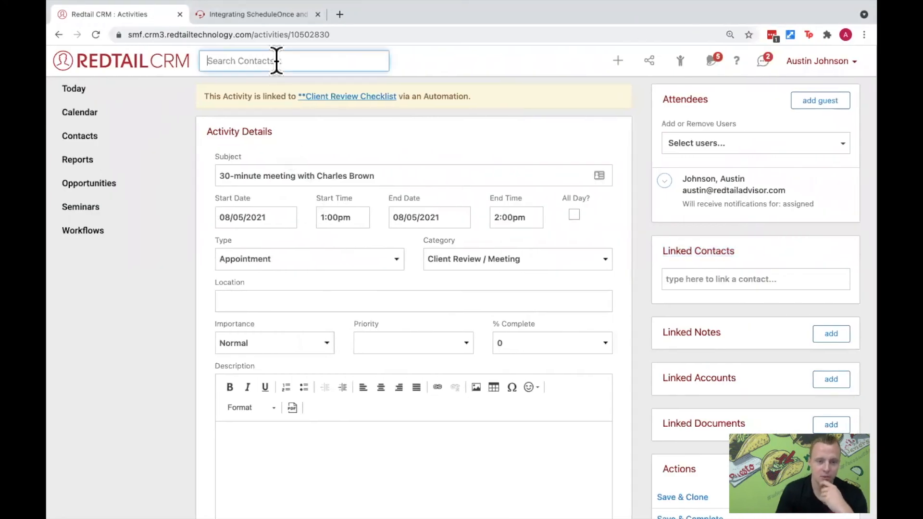
text(lily)
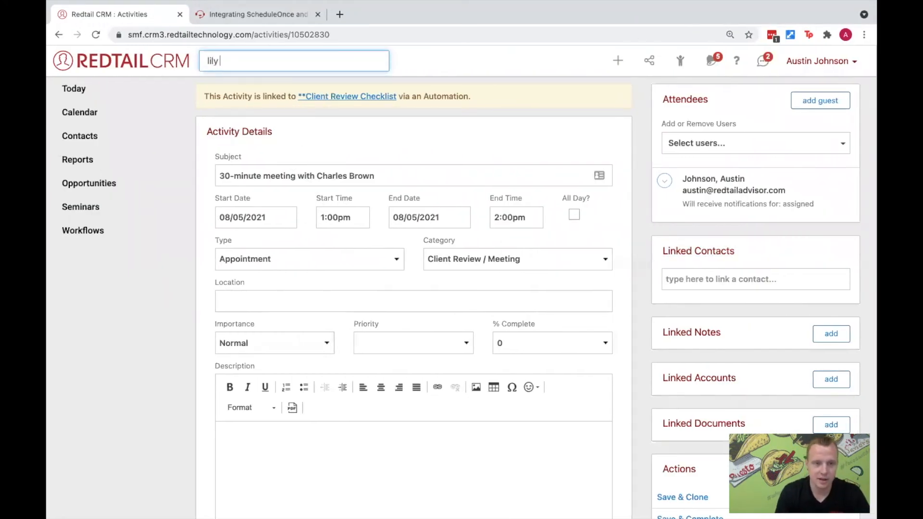
text( inves)
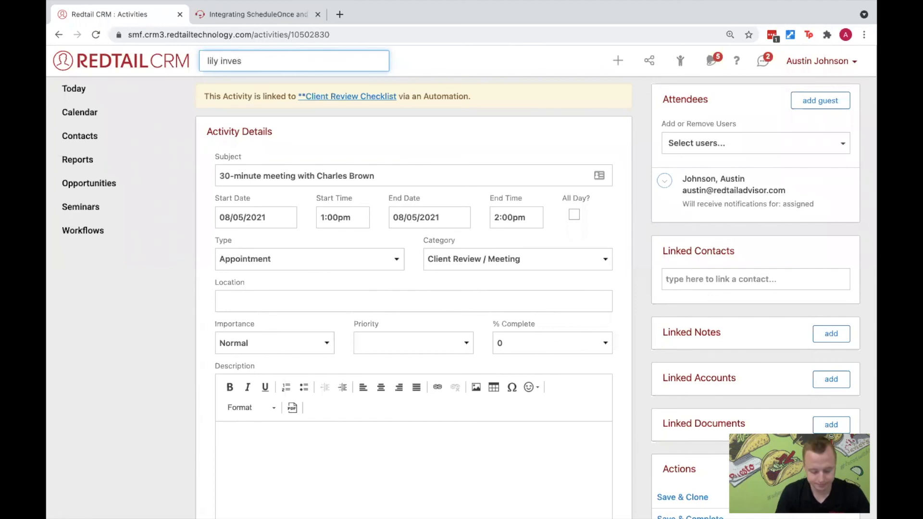
text(tor)
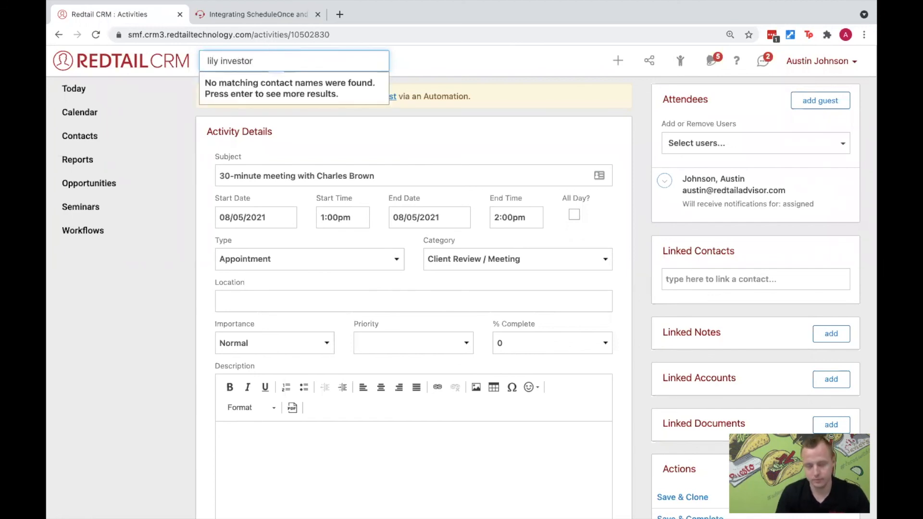
key(Return)
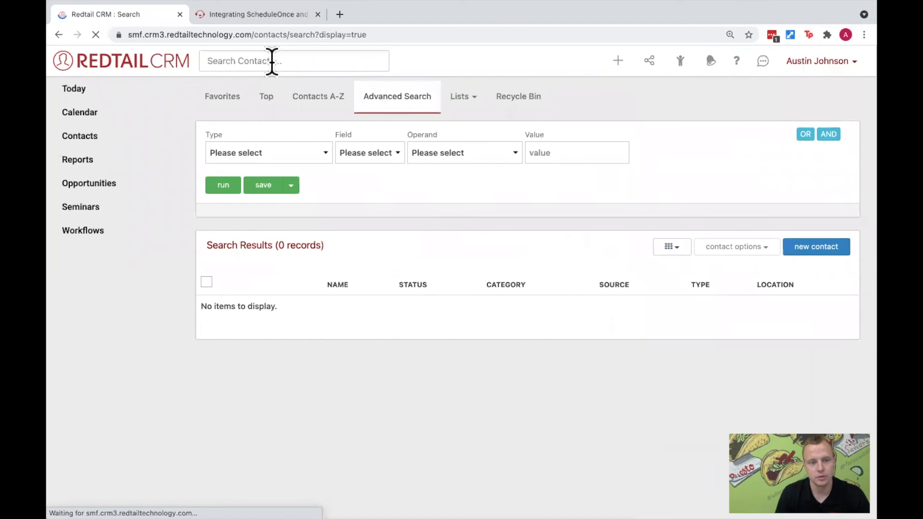
- Search the contacts by last name only and open the chosen contact's record from the results
click(272, 62)
text(investor)
key(Return)
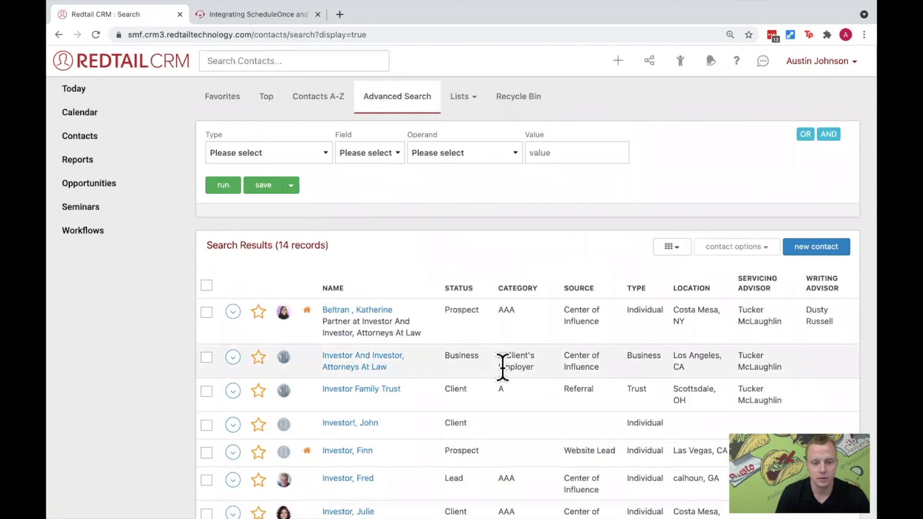
scroll(470, 356, down, 3)
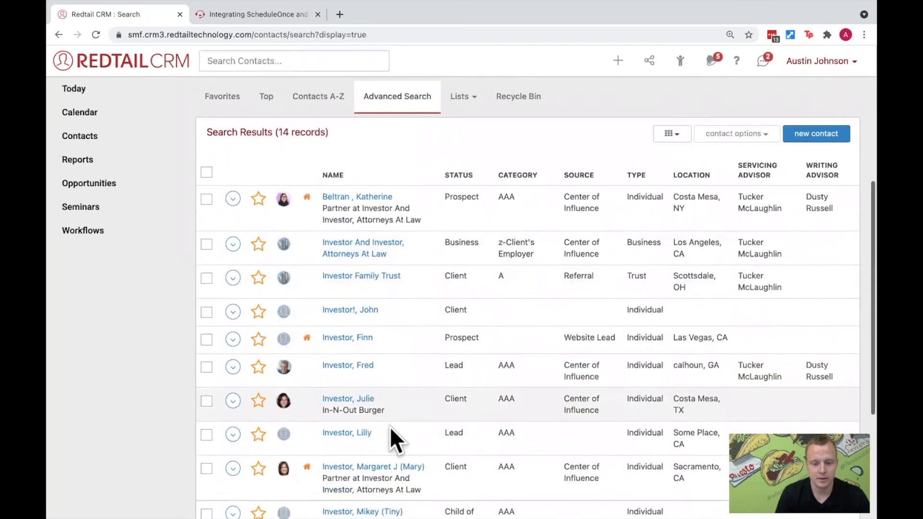
click(361, 433)
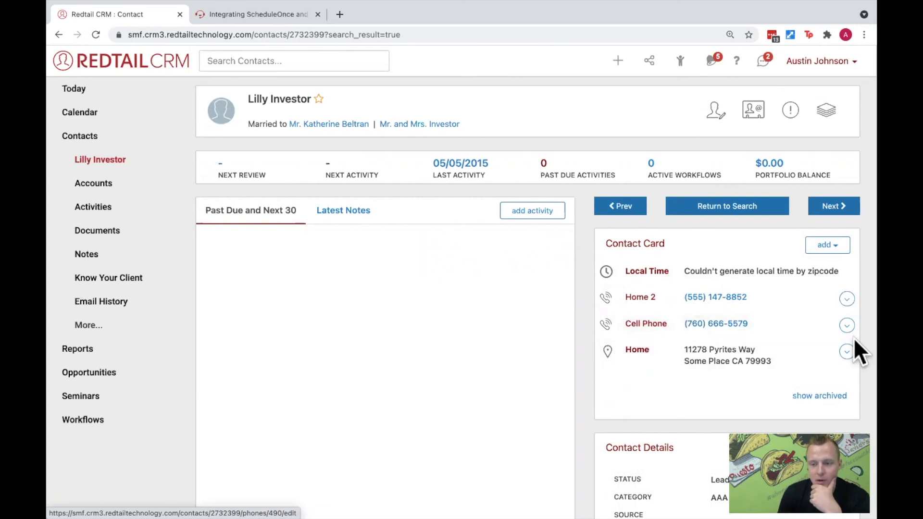
- Make the cell phone number the contact's primary phone and reload the contact page
click(843, 327)
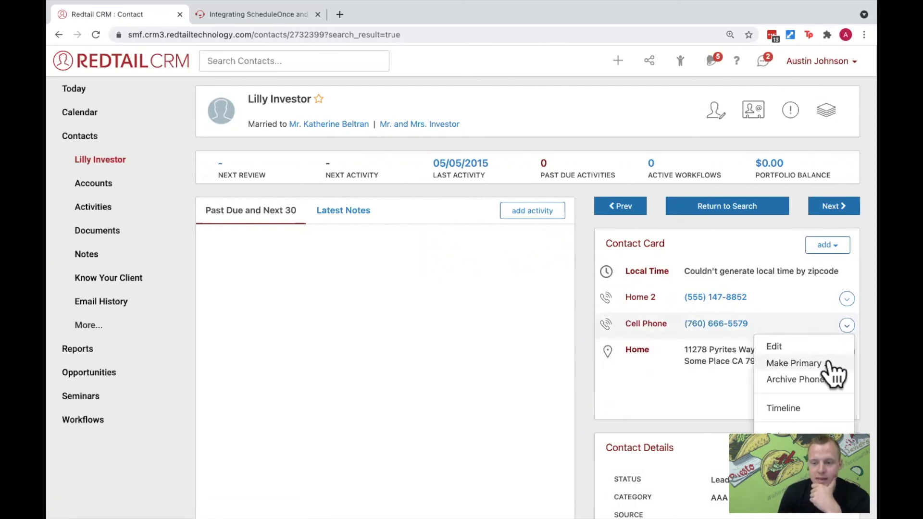
click(828, 358)
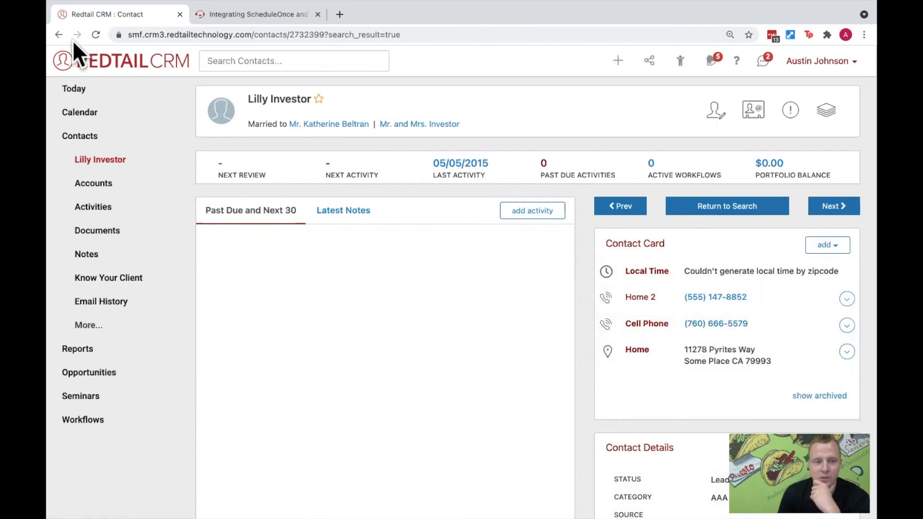
click(96, 36)
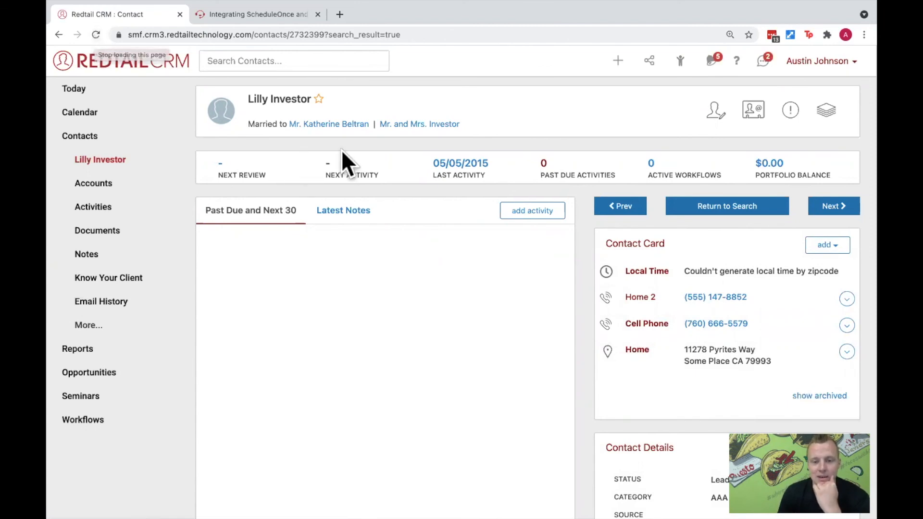
- Return to the Contact List spreadsheet in Google Sheets and reload it
key(ctrl+Left)
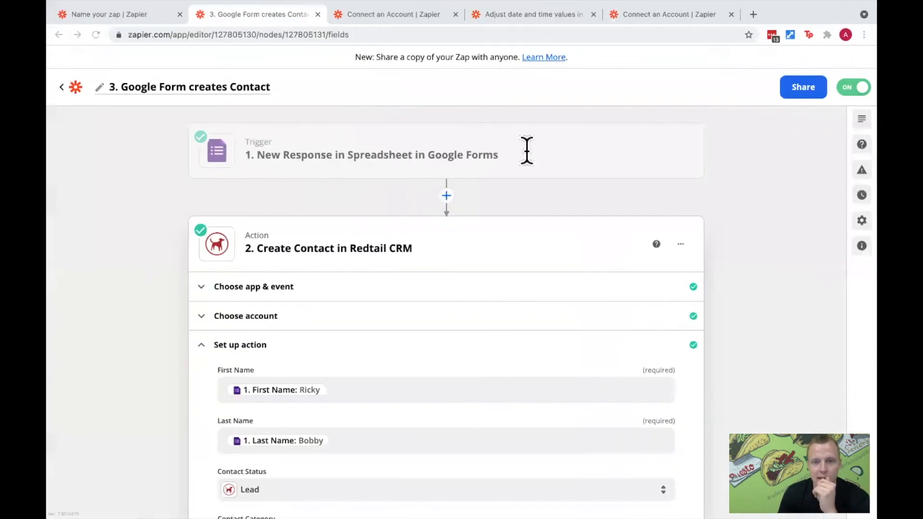
key(ctrl+Right)
key(ctrl+Right)
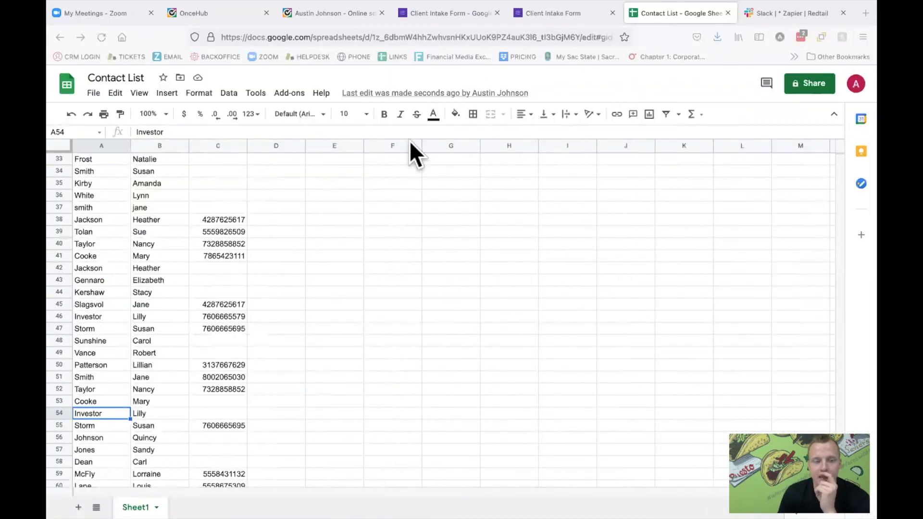
click(104, 41)
click(102, 37)
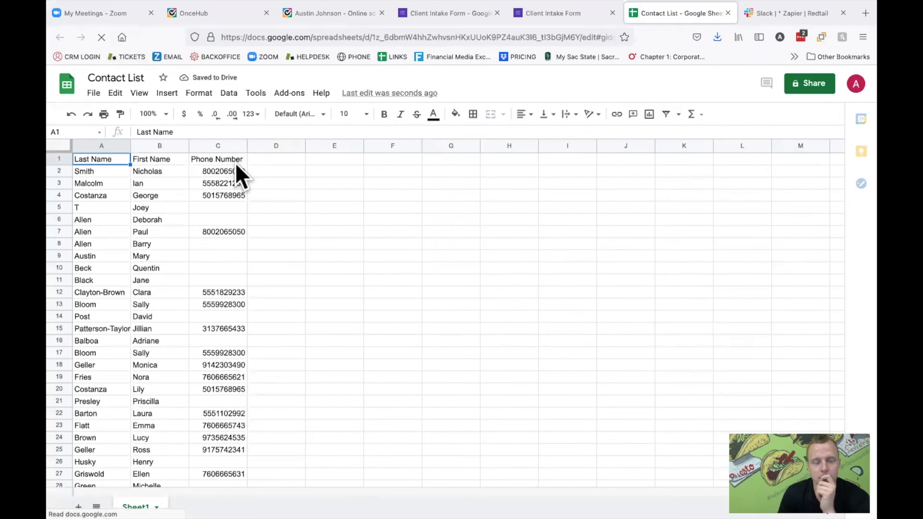
- Find the updated contact in row 46 of the sheet and select the phone number in cell C46
scroll(237, 246, down, 1)
scroll(238, 246, down, 6)
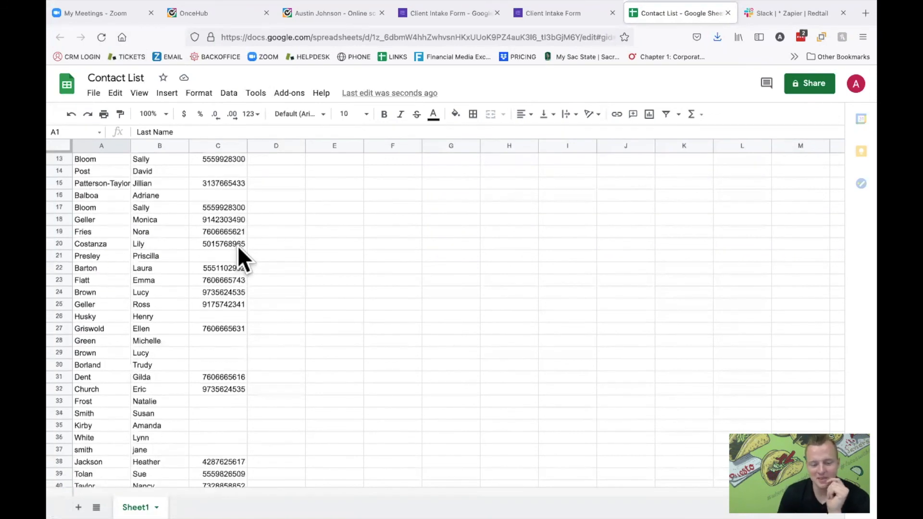
scroll(238, 246, down, 2)
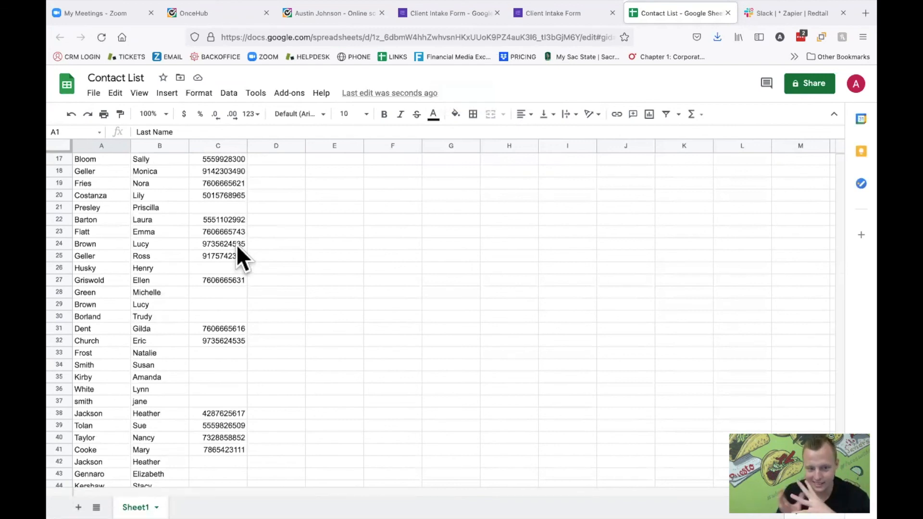
scroll(236, 247, down, 3)
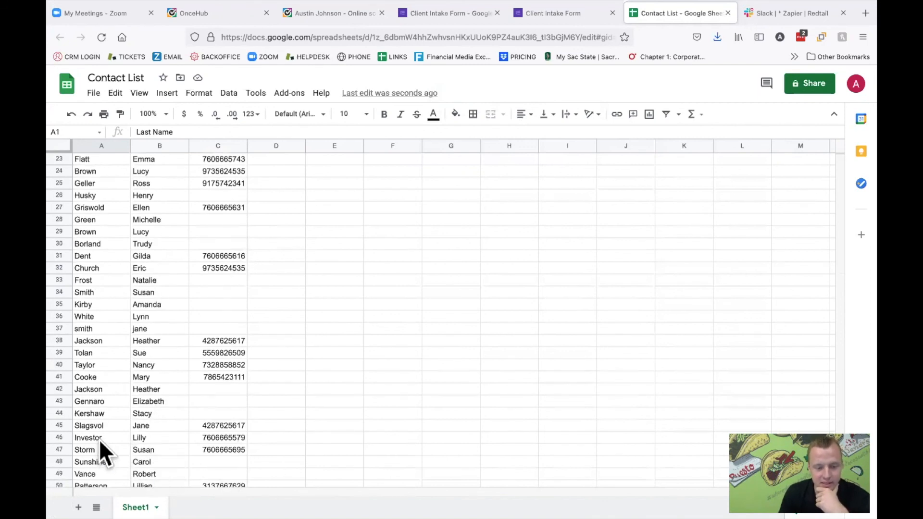
drag(109, 437, 214, 438)
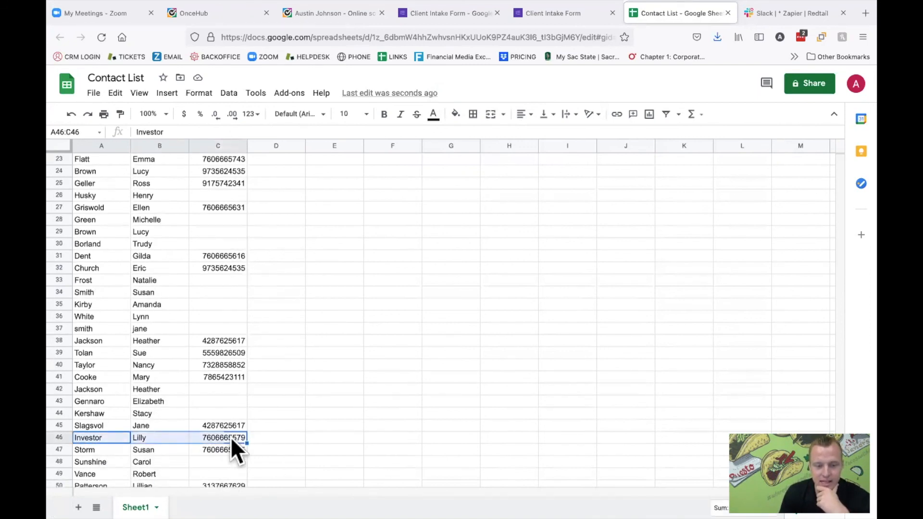
click(230, 437)
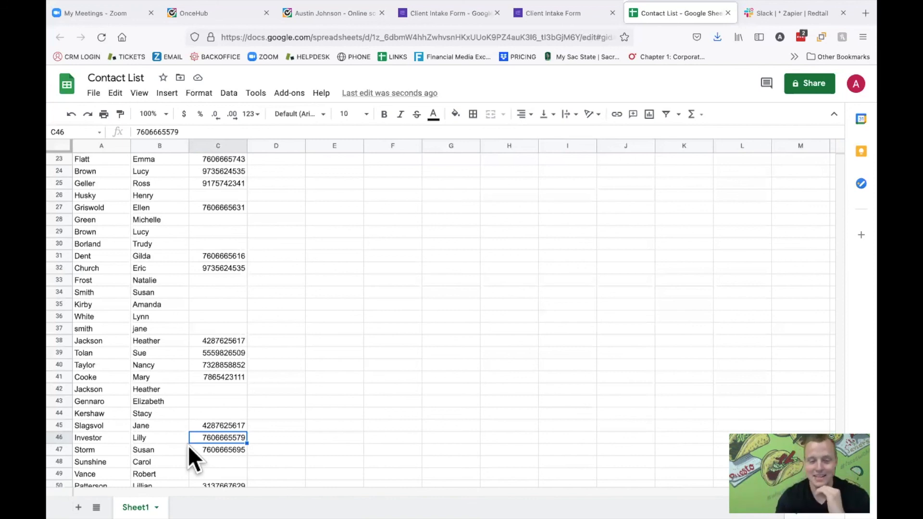
- Switch to the PowerPoint slide show and advance to the Example #5 slide on using Zaps with workflows
key(ctrl+Left)
key(ctrl+Left)
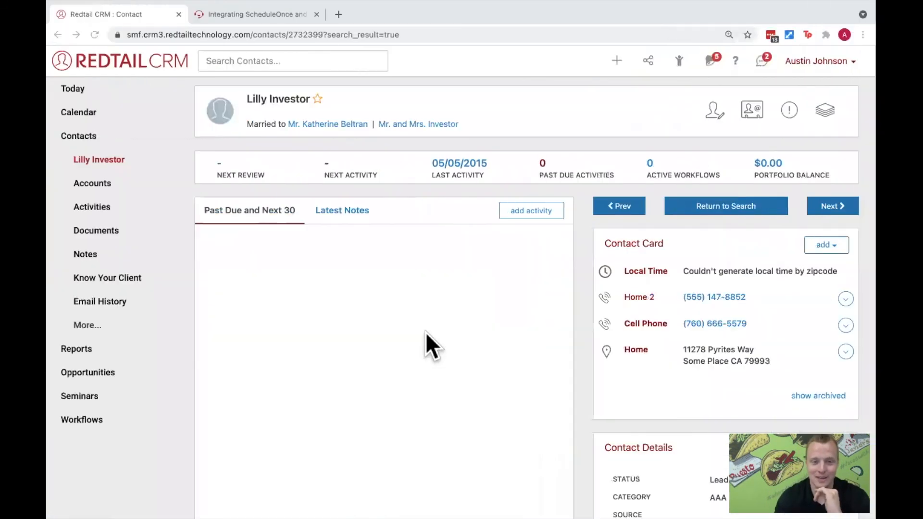
key(ctrl+Left)
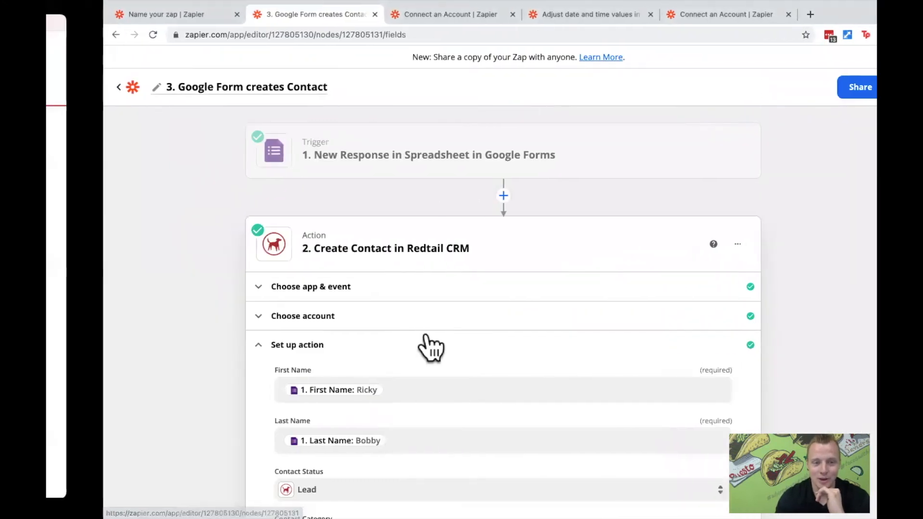
click(761, 299)
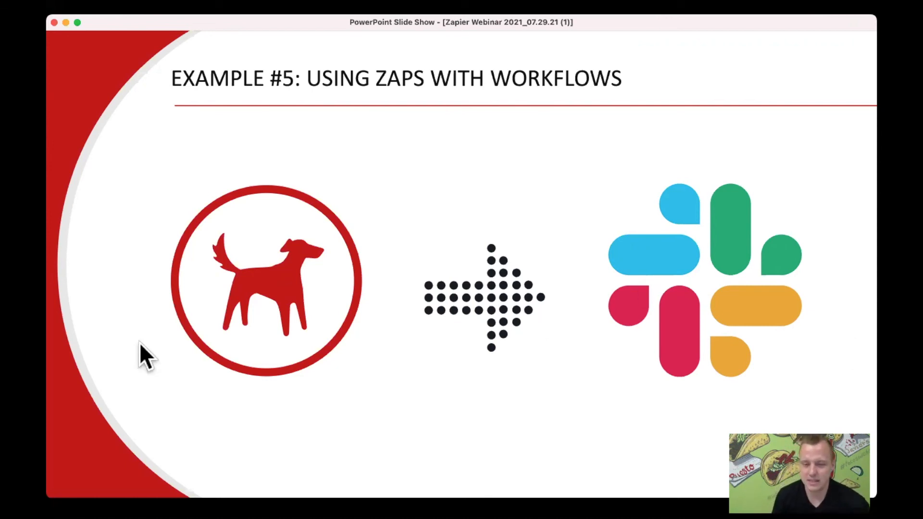
- Switch to Zapier, return to the Zaps list and locate the Zap that sends a Slack direct message for completed workflow steps
key(ctrl+Left)
key(ctrl+Right)
key(ctrl+Right)
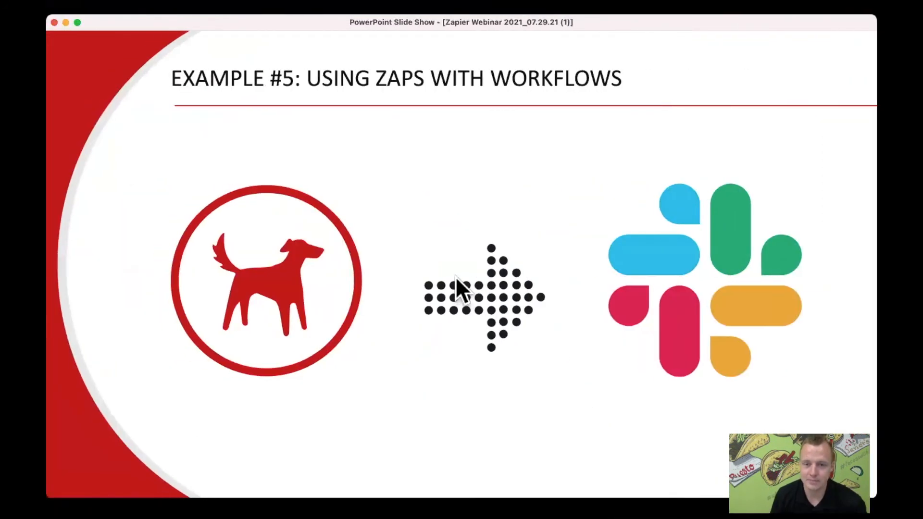
key(ctrl+Right)
click(68, 87)
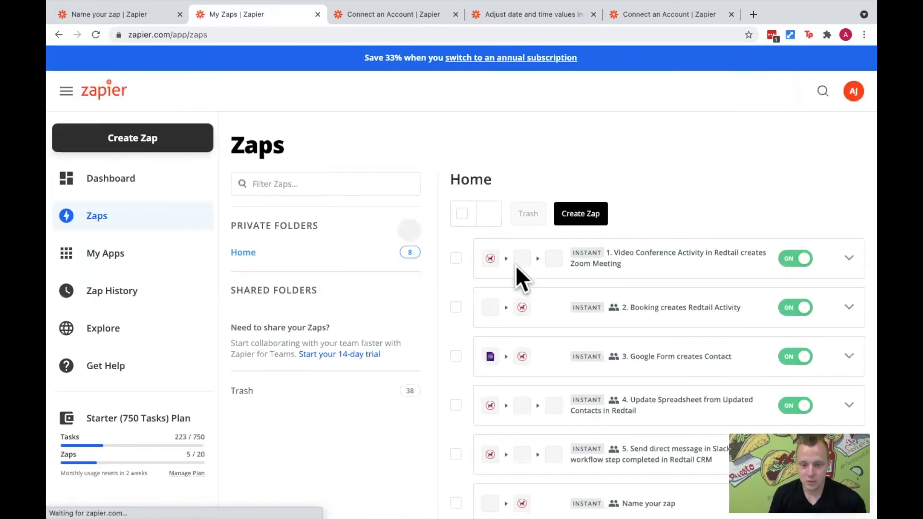
scroll(617, 284, down, 2)
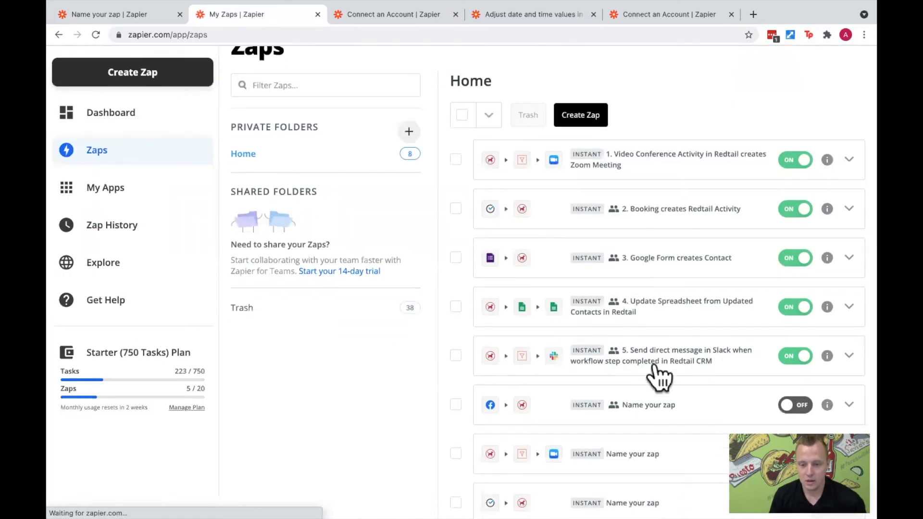
- Open the Zap "5. Send direct message in Slack when workflow step completed in Redtail CRM" and review its trigger's test data, including the step name
click(654, 363)
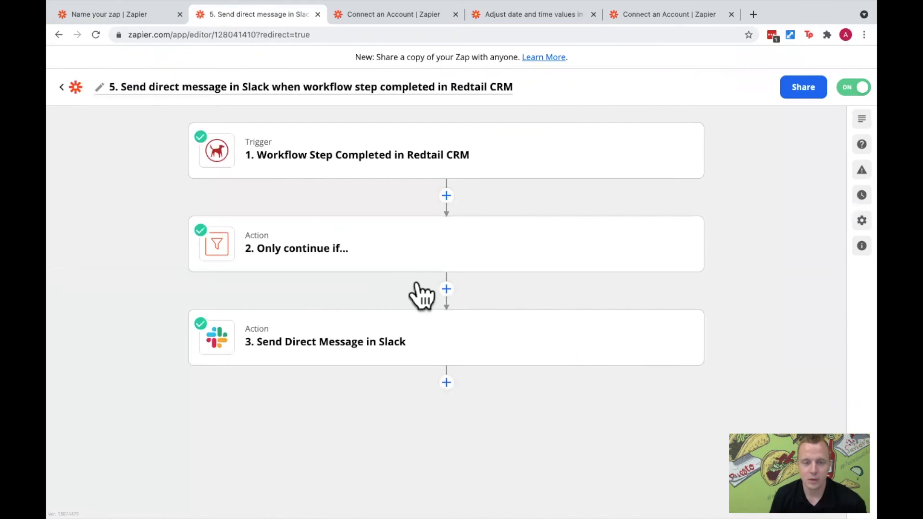
click(332, 151)
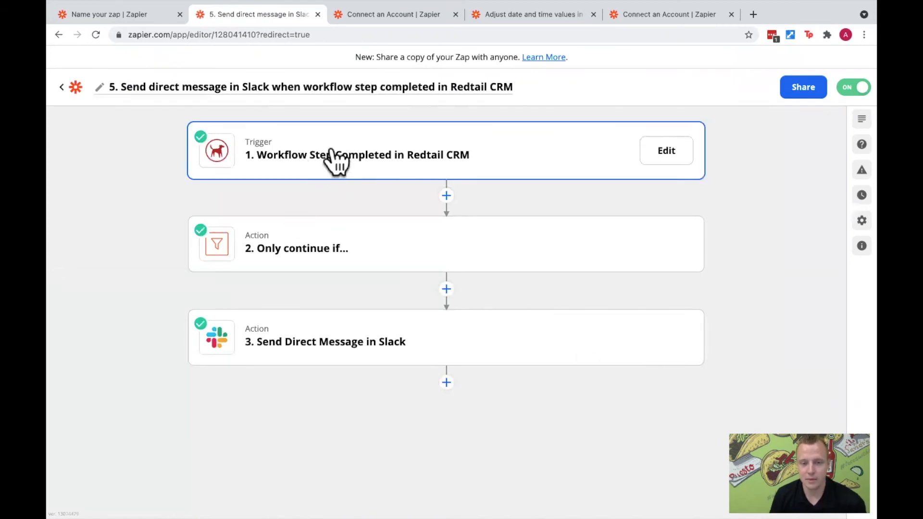
click(332, 150)
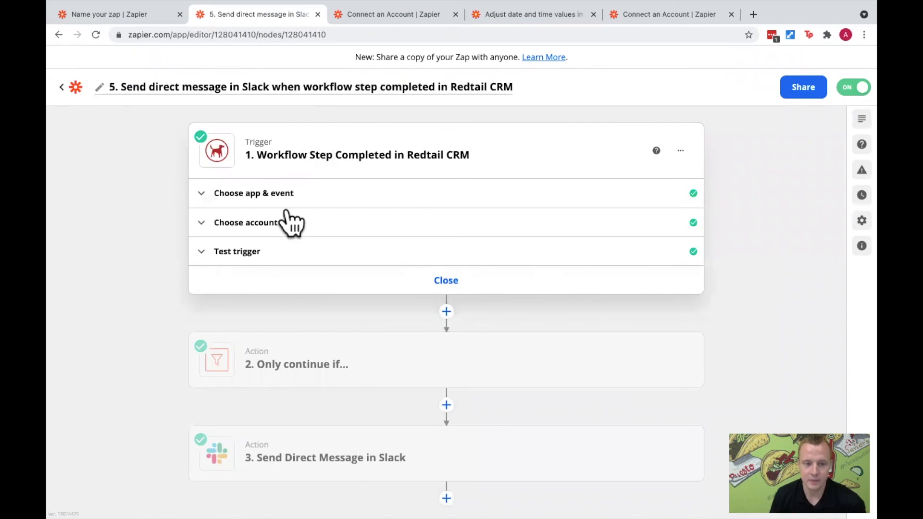
click(258, 258)
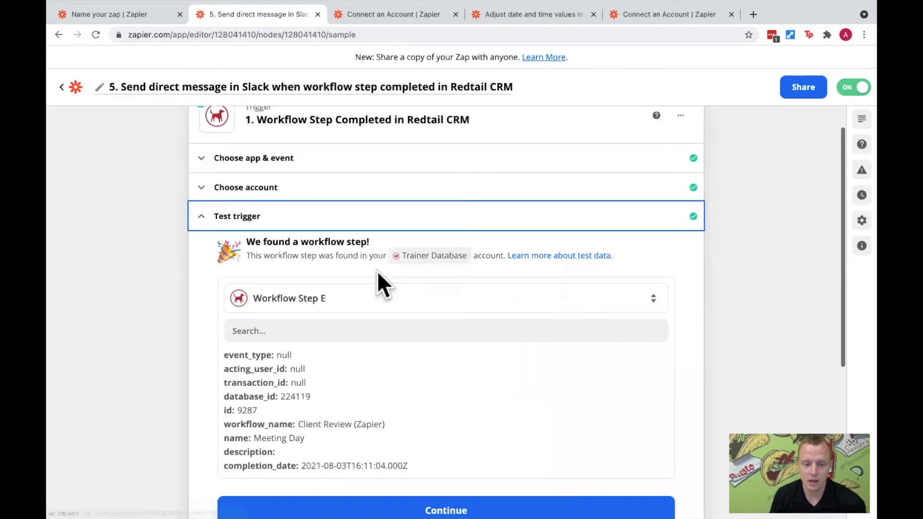
scroll(377, 270, down, 2)
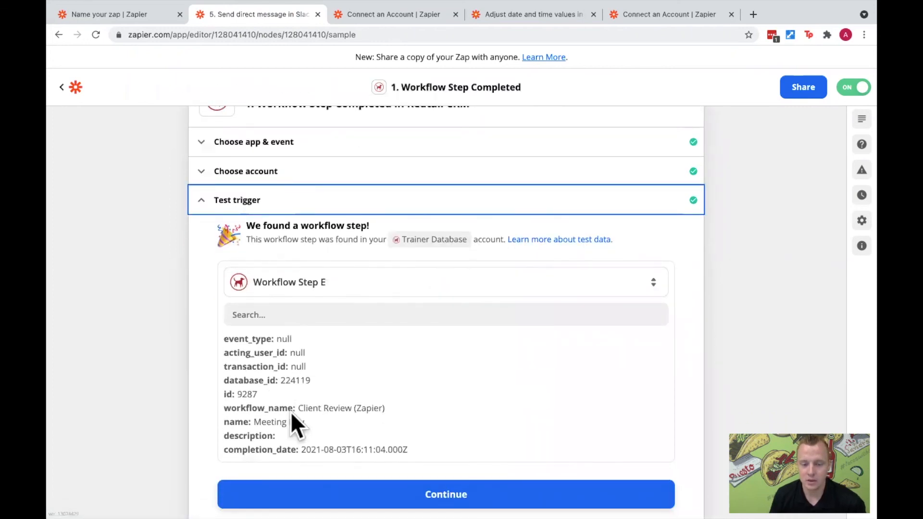
drag(255, 423, 296, 424)
click(310, 422)
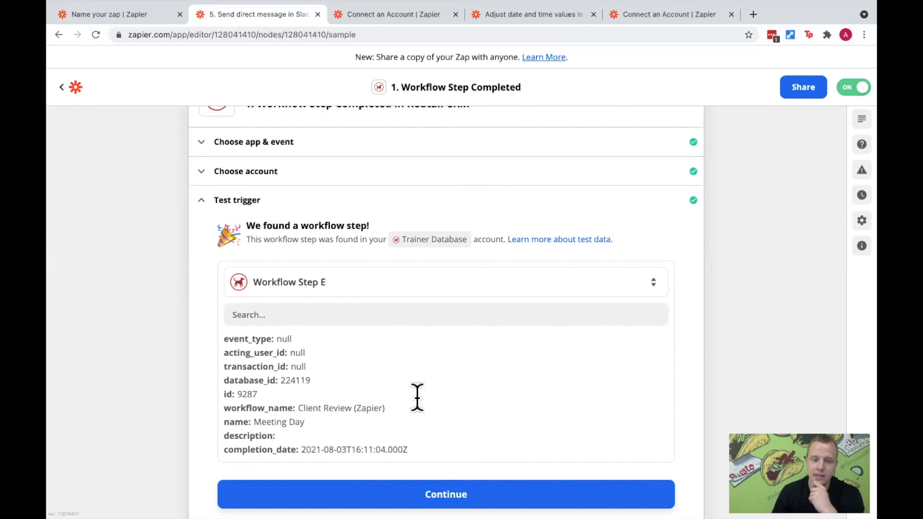
- Open the "Only continue if..." action's filter setup and test its workflow name and step name conditions against the sample data
scroll(416, 393, down, 3)
scroll(417, 392, down, 3)
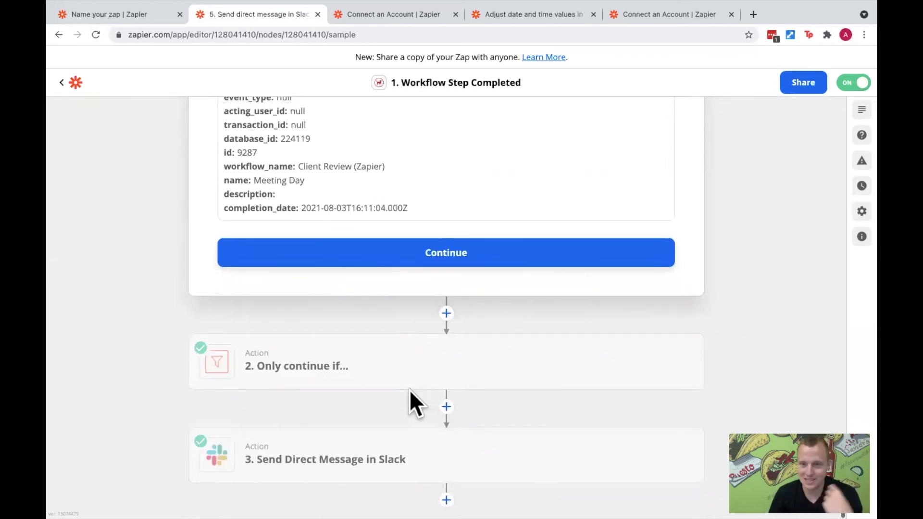
mouse_move(403, 391)
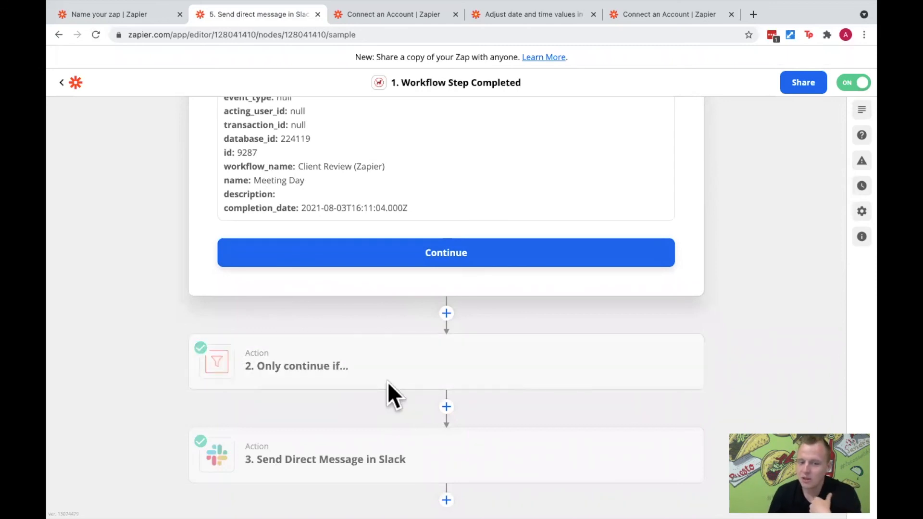
click(346, 364)
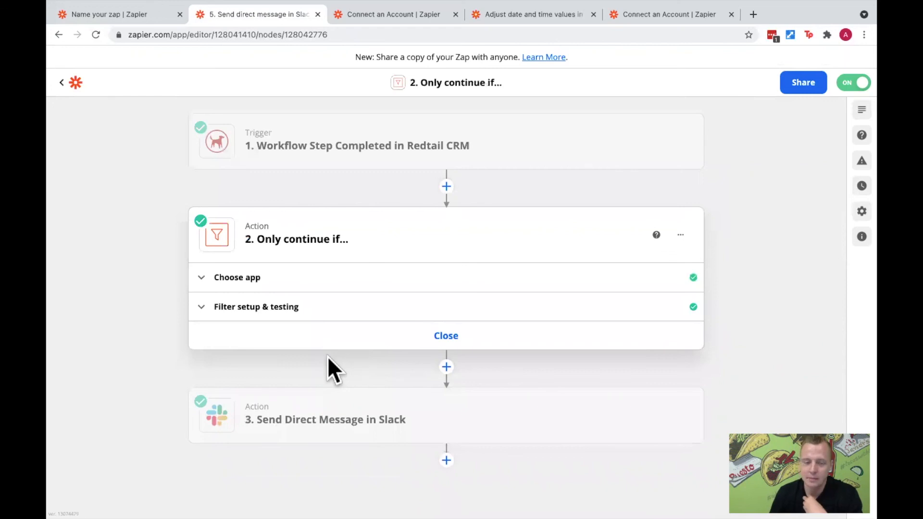
click(262, 318)
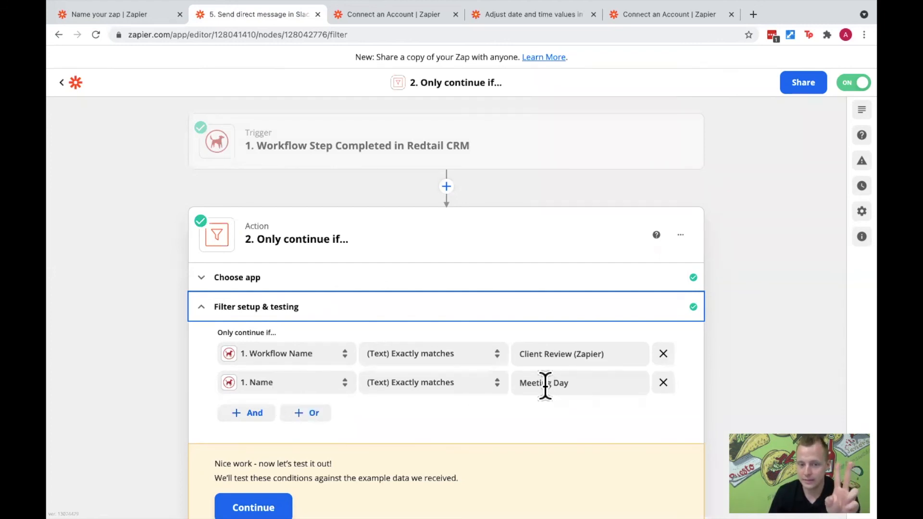
scroll(432, 399, down, 2)
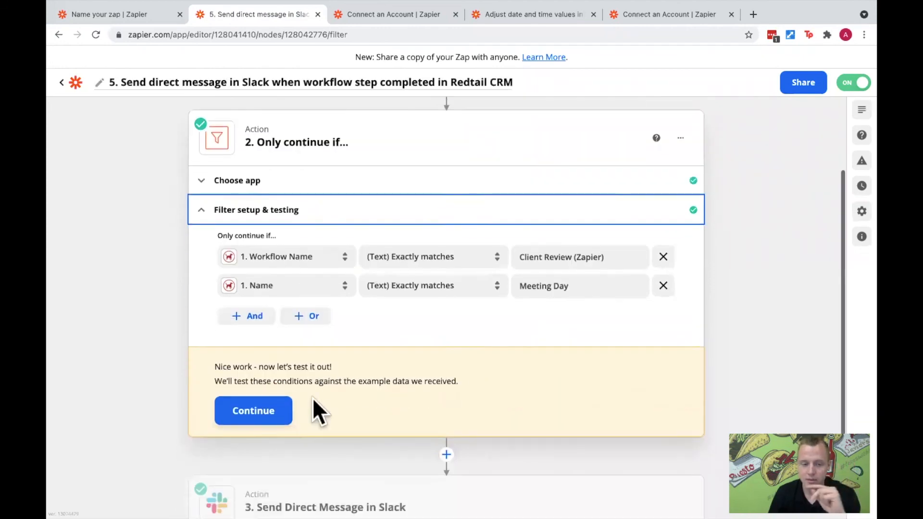
click(284, 421)
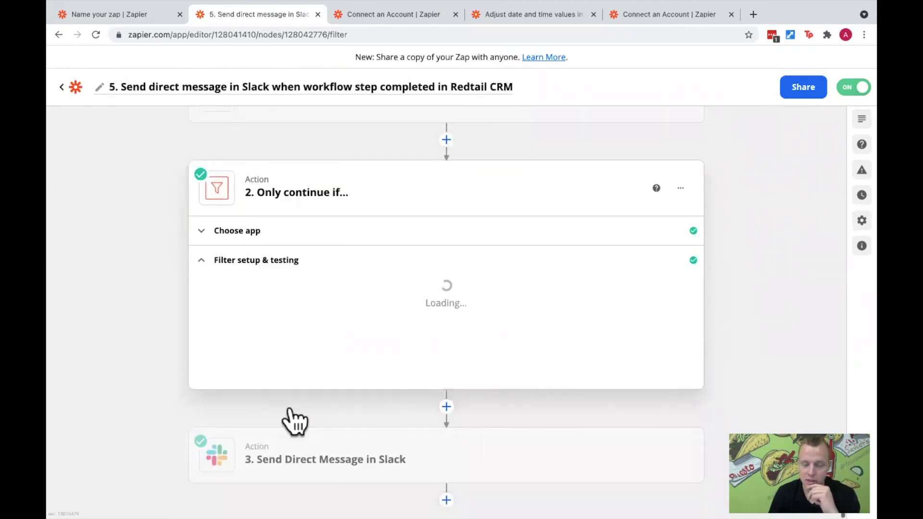
scroll(447, 400, down, 3)
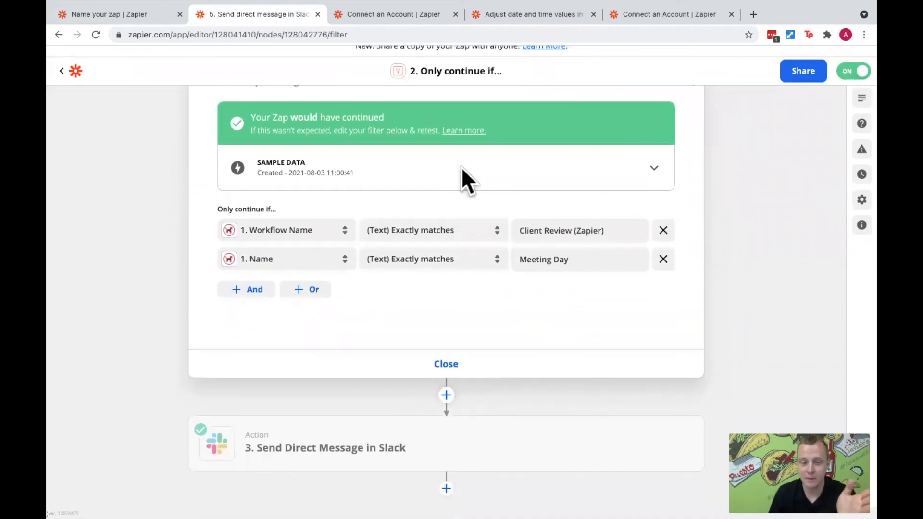
scroll(459, 177, up, 4)
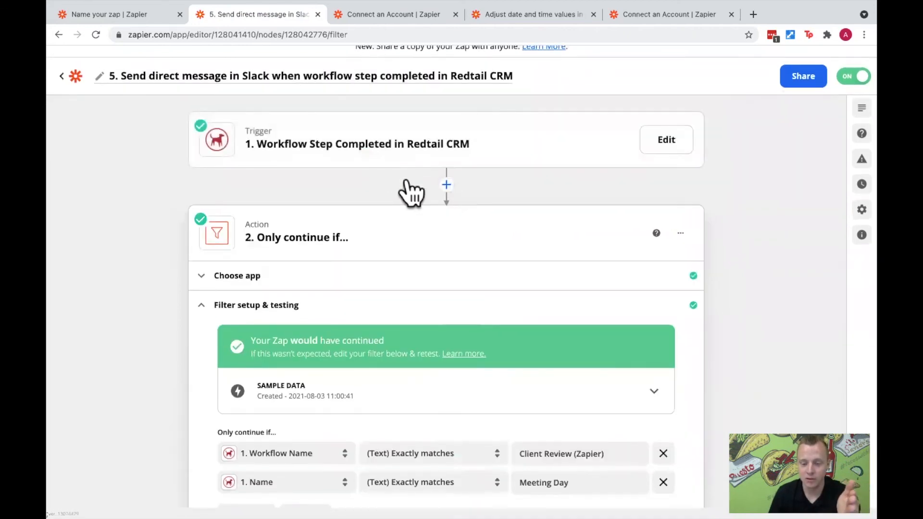
scroll(476, 274, down, 2)
scroll(481, 291, down, 1)
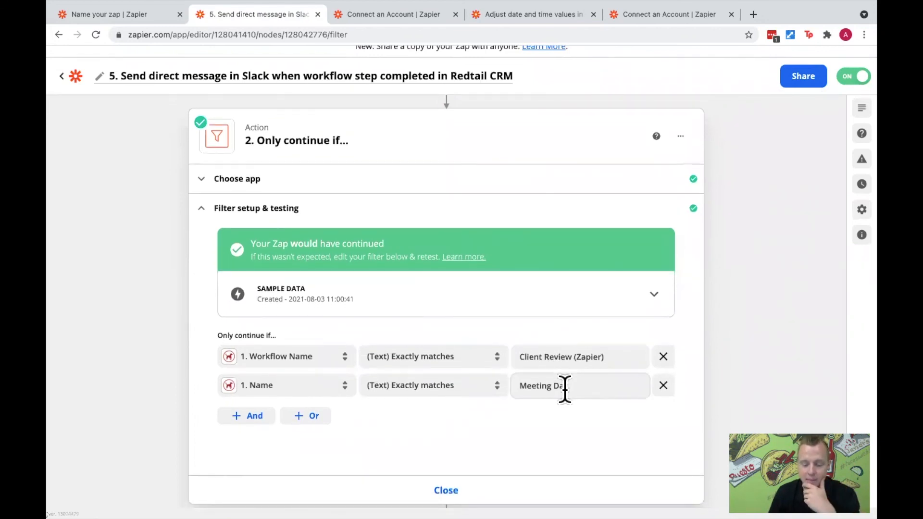
- Open the setup of the Send Direct Message in Slack action and review its recipient and message text
scroll(564, 387, down, 4)
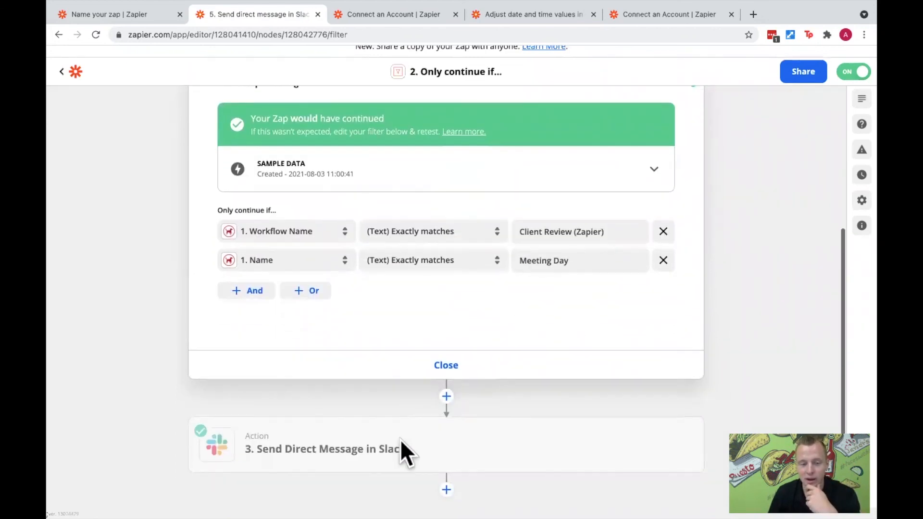
click(349, 450)
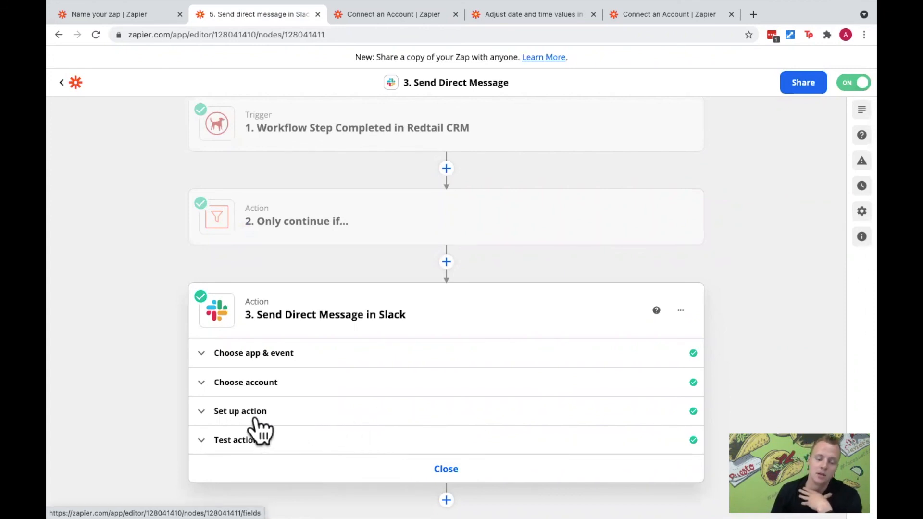
click(289, 412)
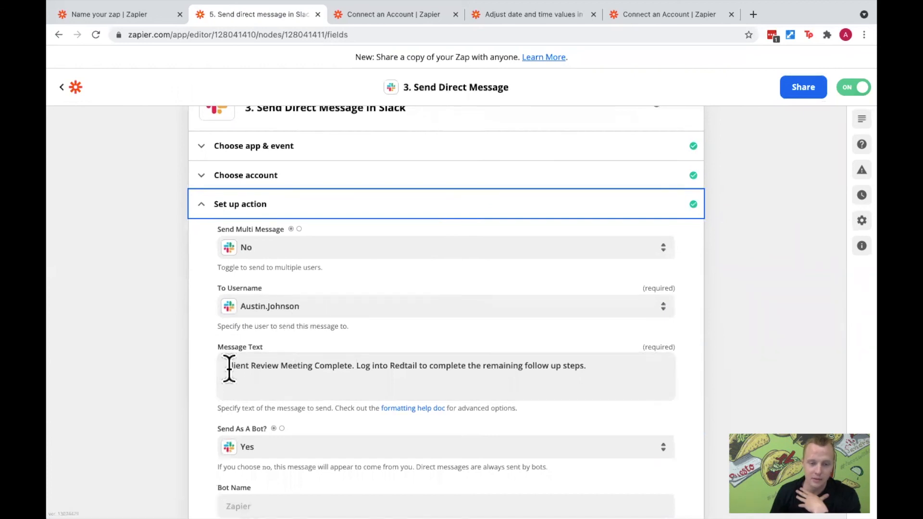
drag(284, 365, 601, 379)
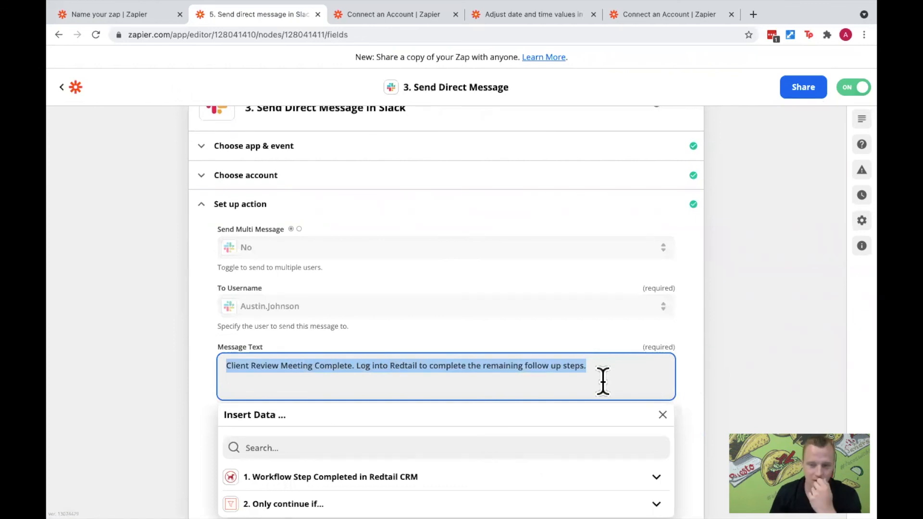
click(708, 346)
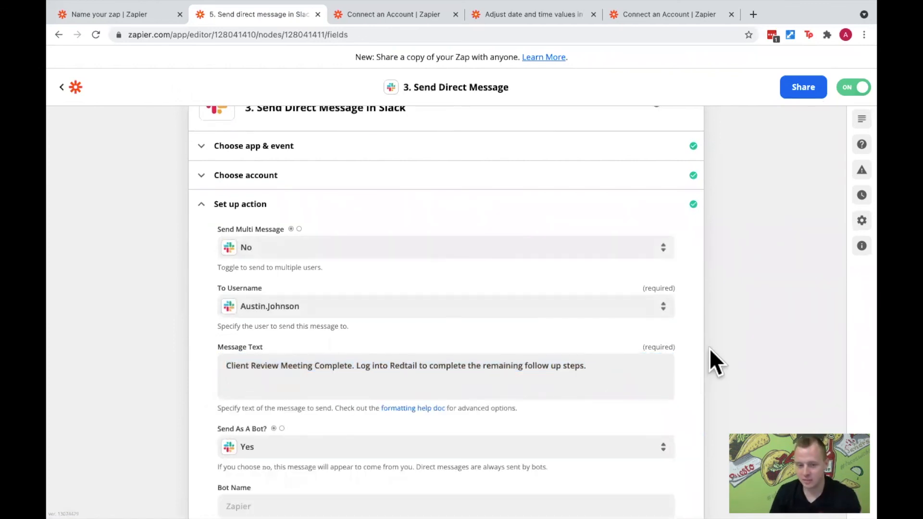
scroll(709, 349, down, 1)
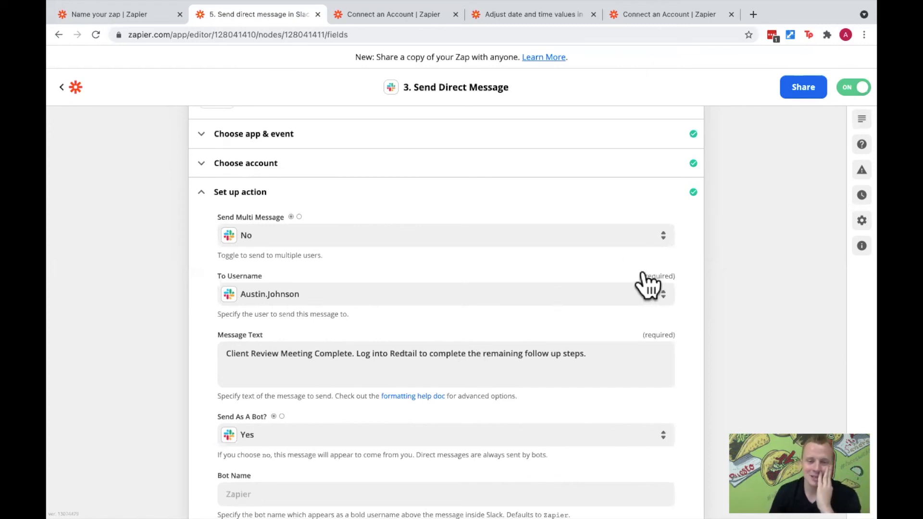
- Switch to Redtail CRM and create a new workflow for the open contact from the Client Review (Zapier) template
key(ctrl+Right)
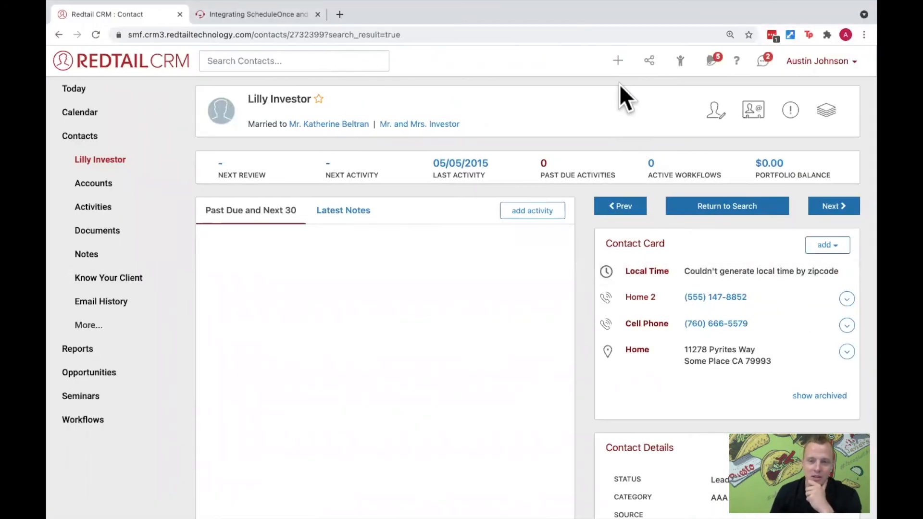
click(618, 61)
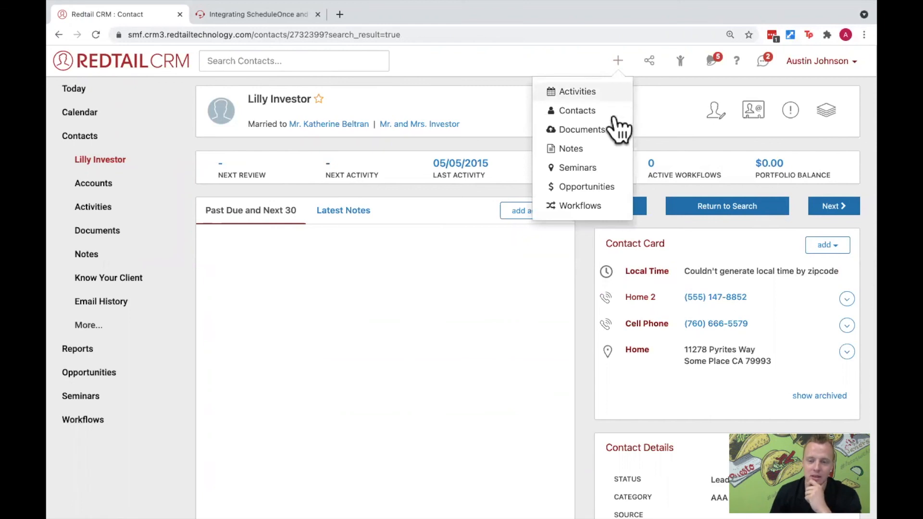
click(596, 203)
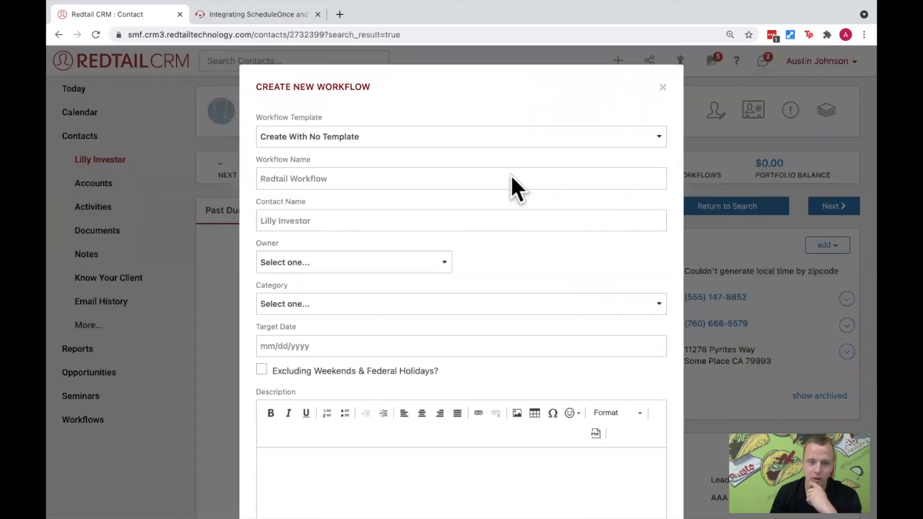
click(414, 136)
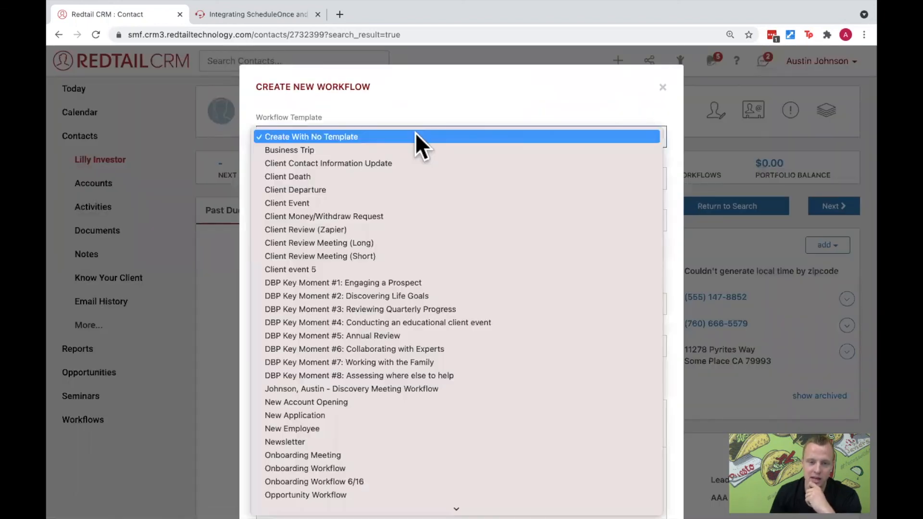
click(417, 224)
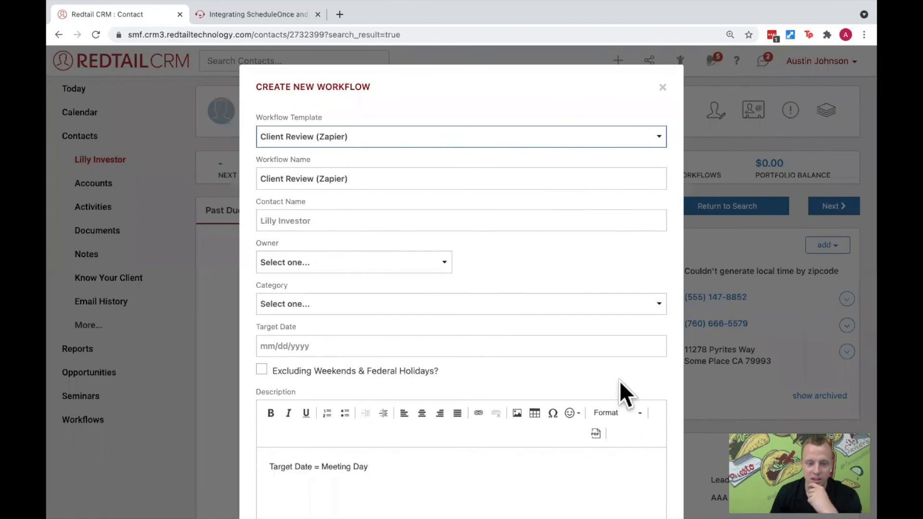
scroll(620, 379, down, 1)
scroll(622, 379, down, 5)
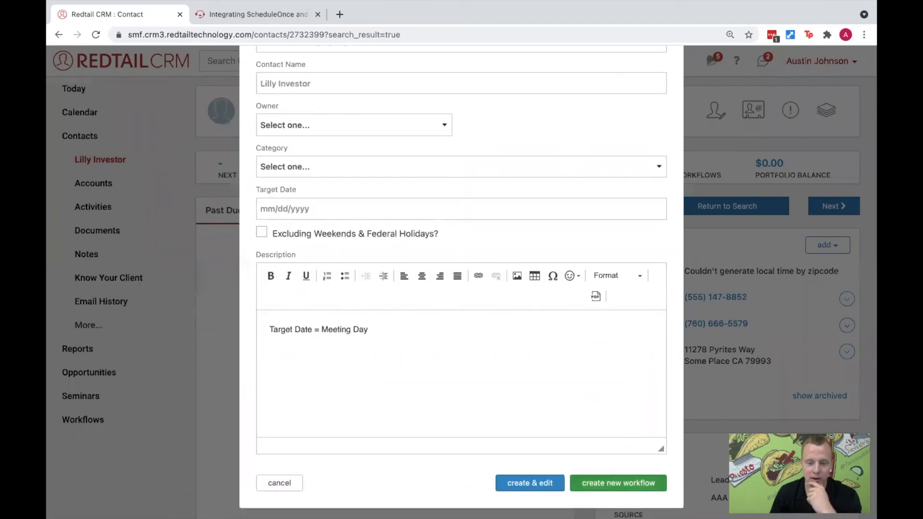
click(625, 482)
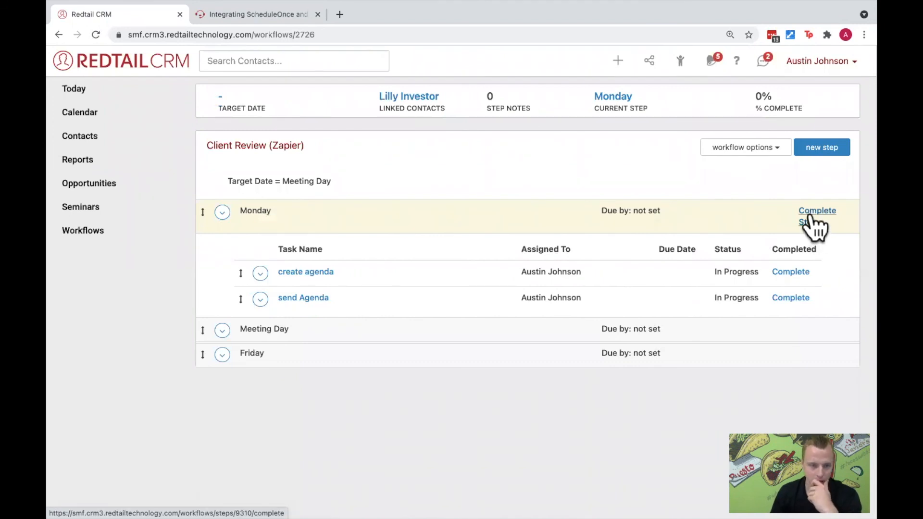
- Complete the workflow's Monday step and the Have Meeting task of its Meeting Day step
click(809, 217)
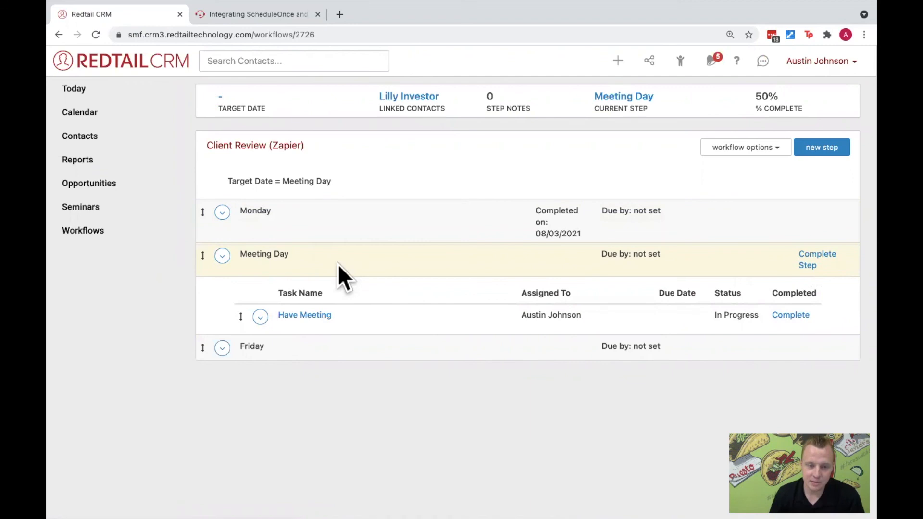
click(784, 316)
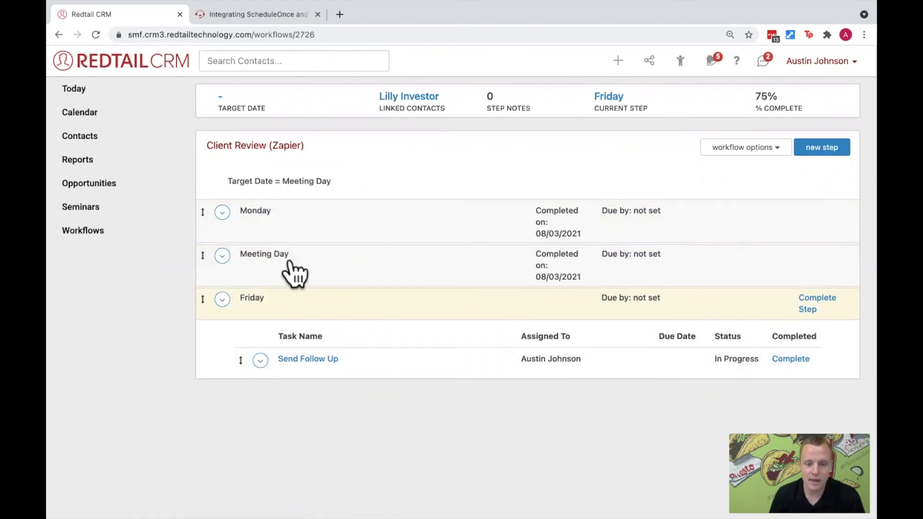
- Switch to Slack in the other browser window and highlight the newest Client Review Meeting Complete message in the Zapier conversation
click(307, 273)
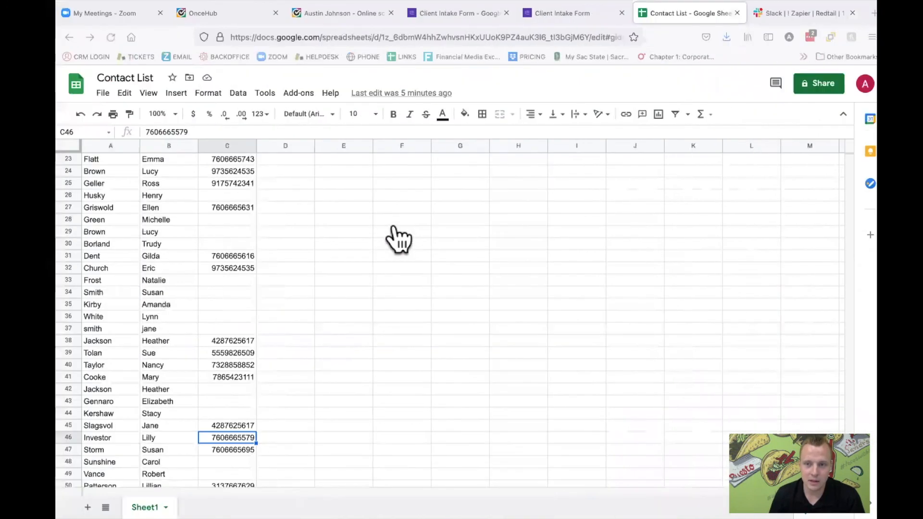
click(762, 17)
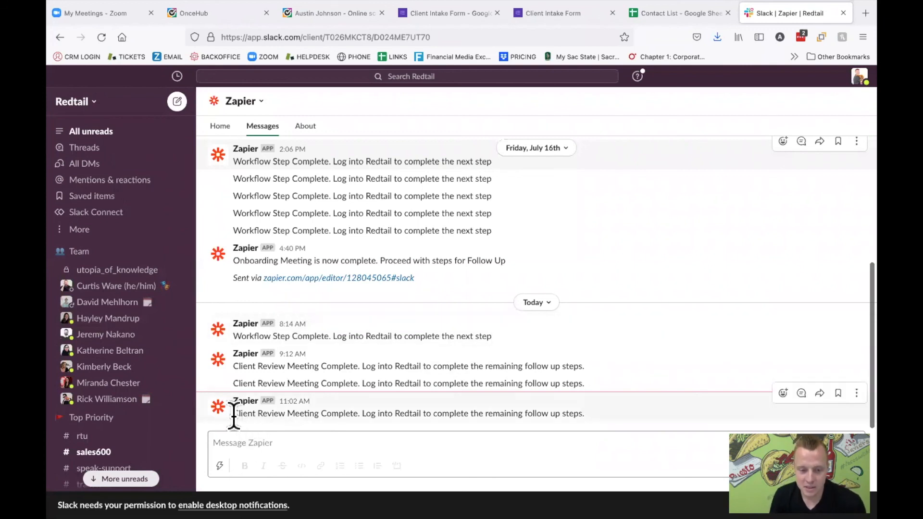
drag(234, 413, 579, 412)
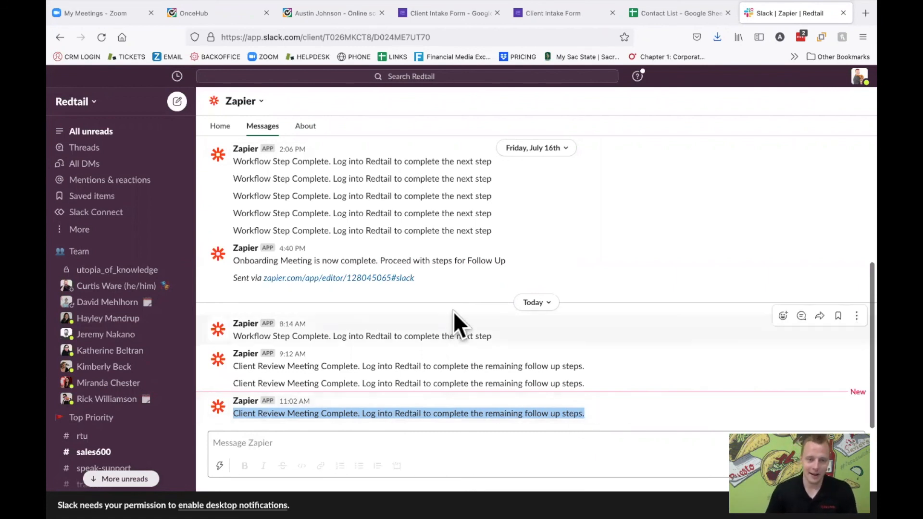
- Switch back to the PowerPoint slide show with the workflows example slide
key(ctrl+Left)
key(ctrl+Left)
key(ctrl+Left)
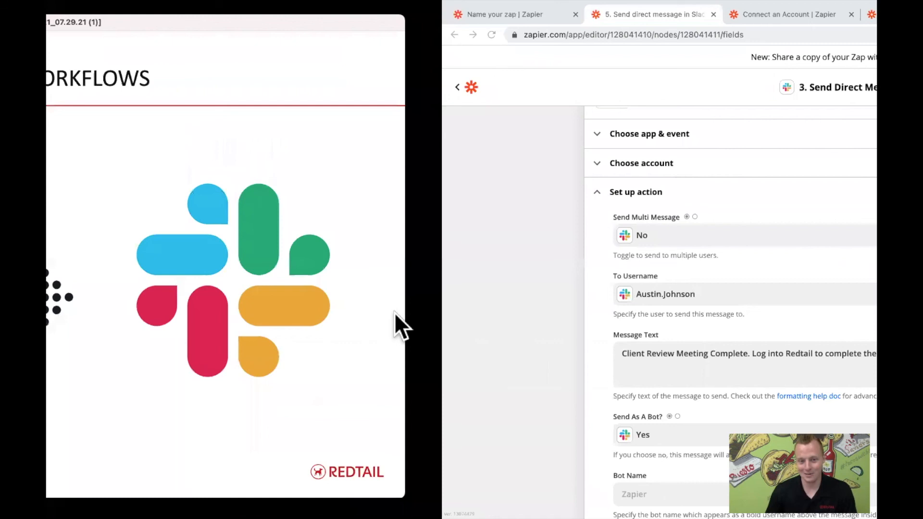